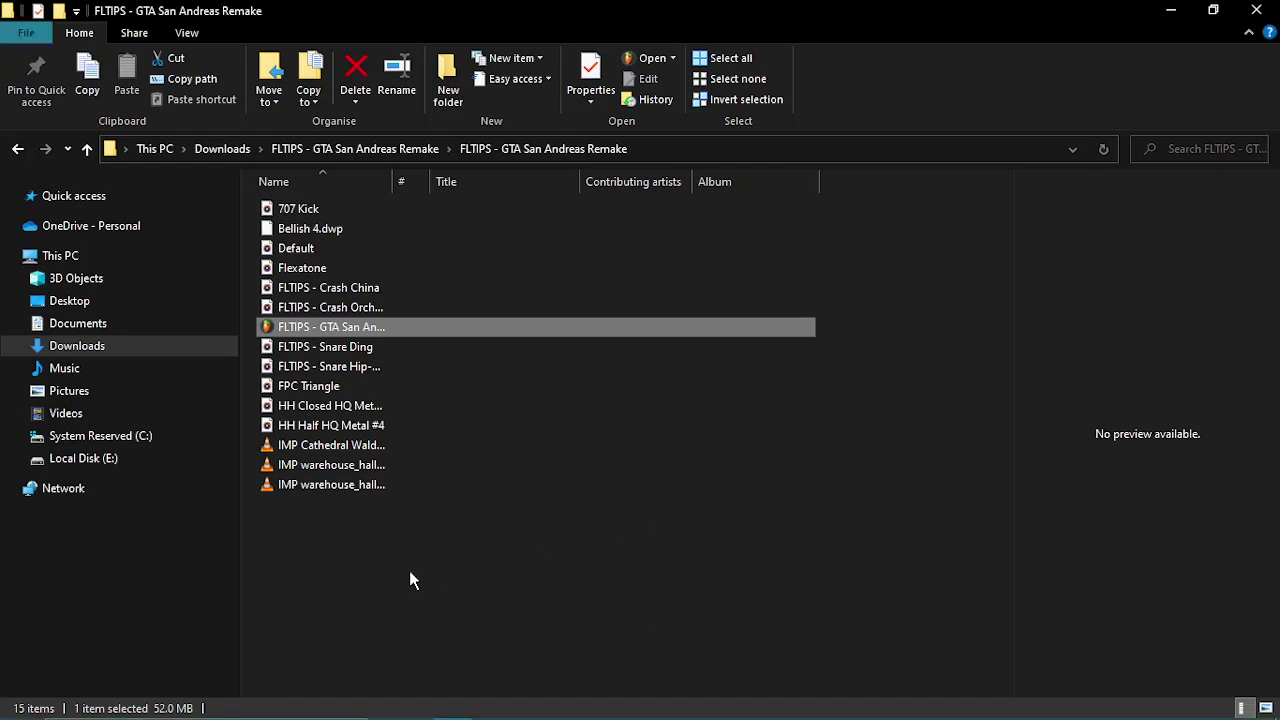
- Switch from the sample folder to the open GTA San Andreas Remake project in FL Studio
drag(381, 307, 335, 563)
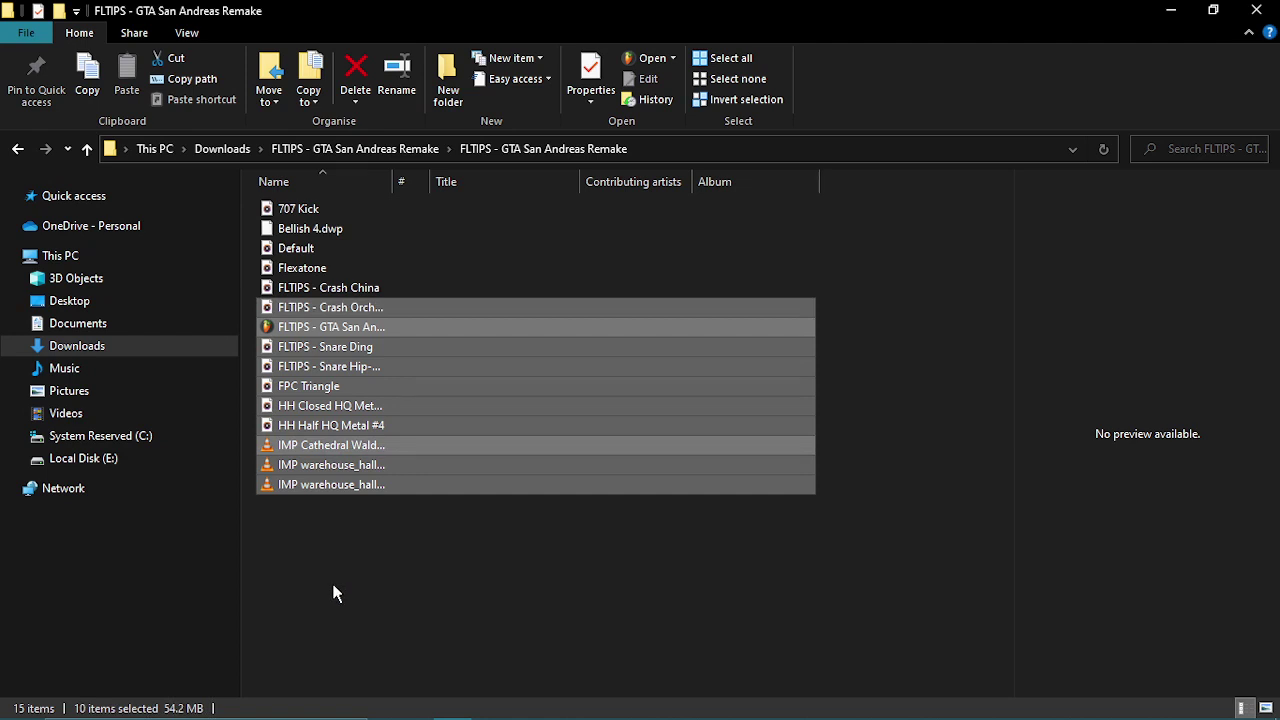
click(334, 587)
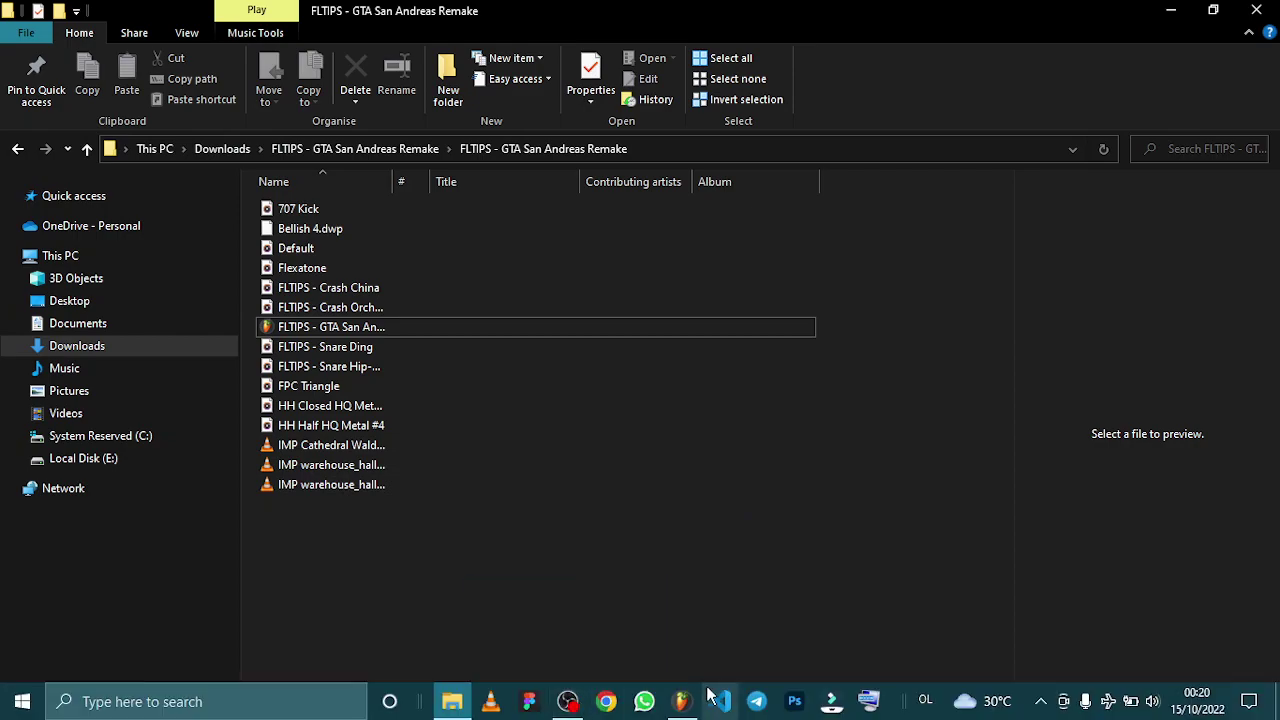
click(685, 708)
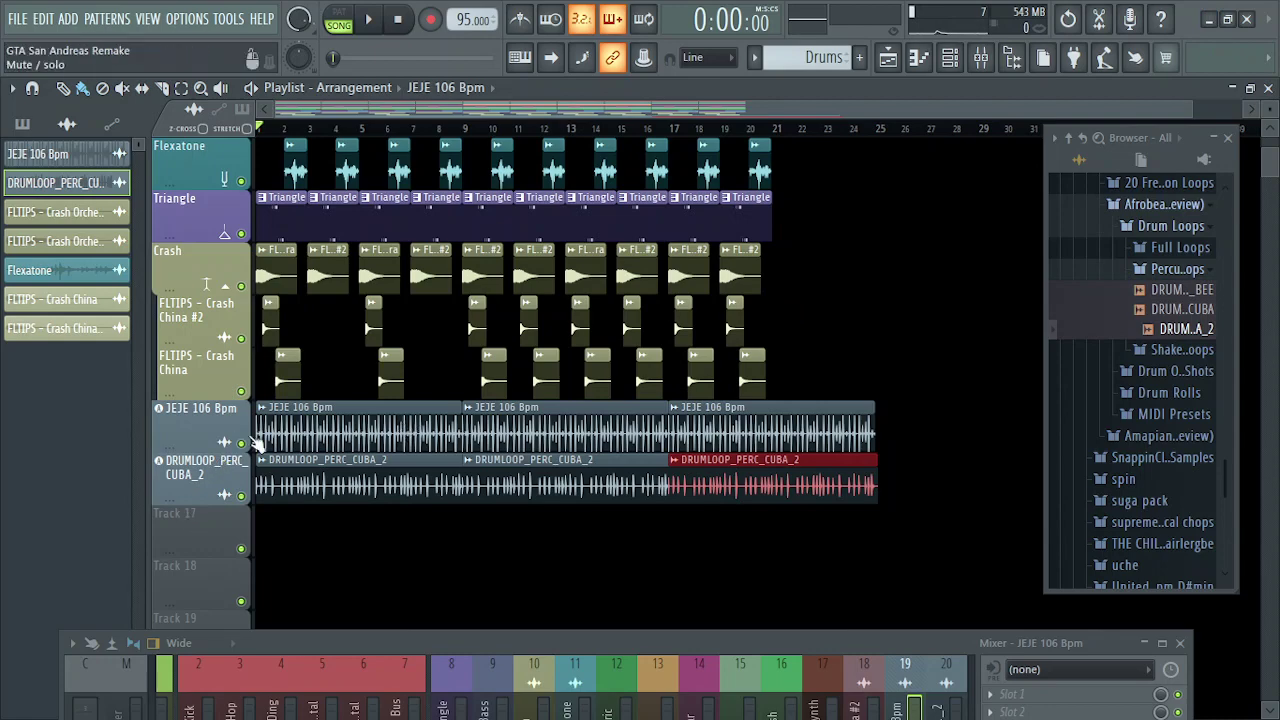
- Mute the JEJE 106 Bpm and DRUMLOOP_PERC_CUBA_2 tracks, unmute the Drums track and audition the arrangement
click(252, 441)
click(250, 495)
scroll(440, 360, up, 3)
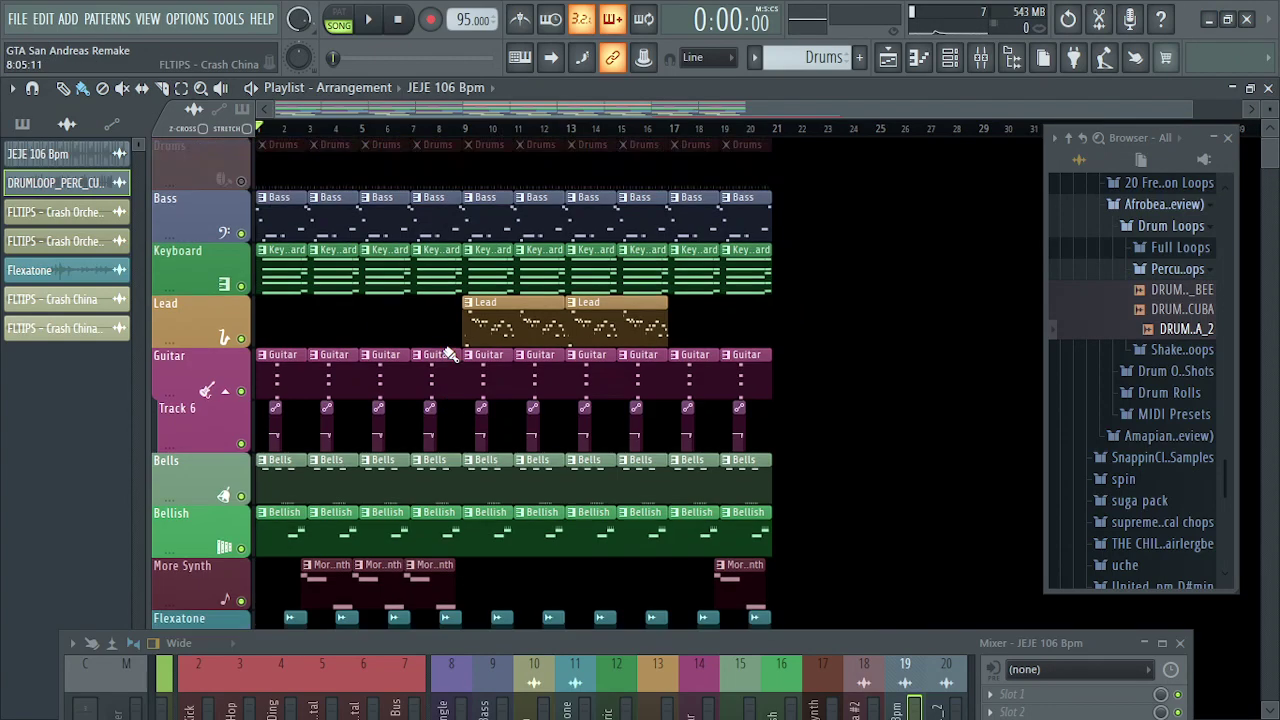
click(244, 181)
key(space)
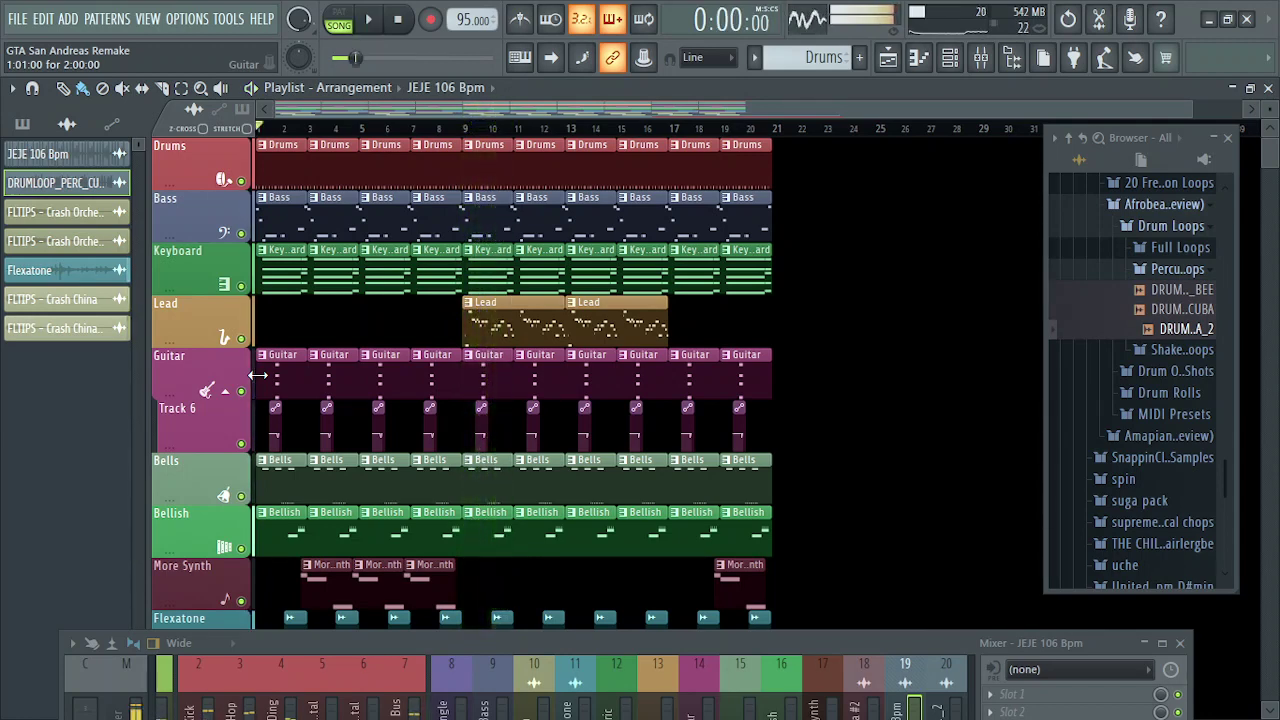
key(space)
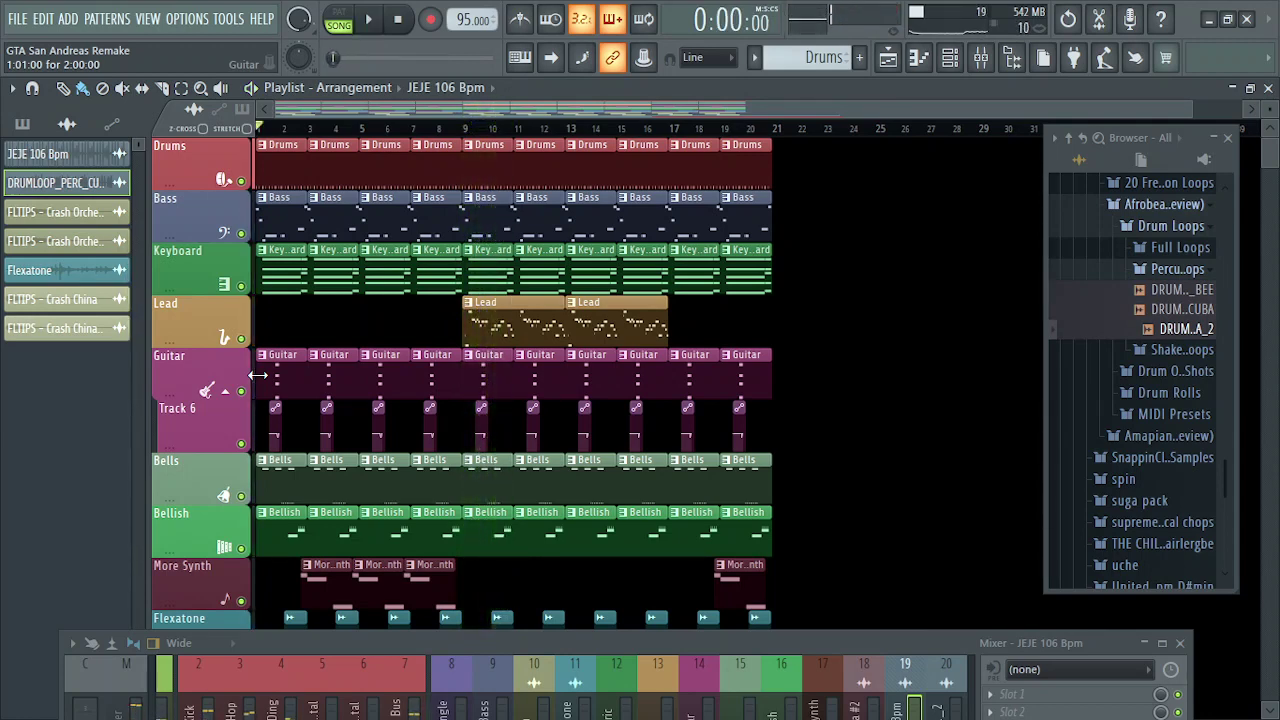
click(1211, 20)
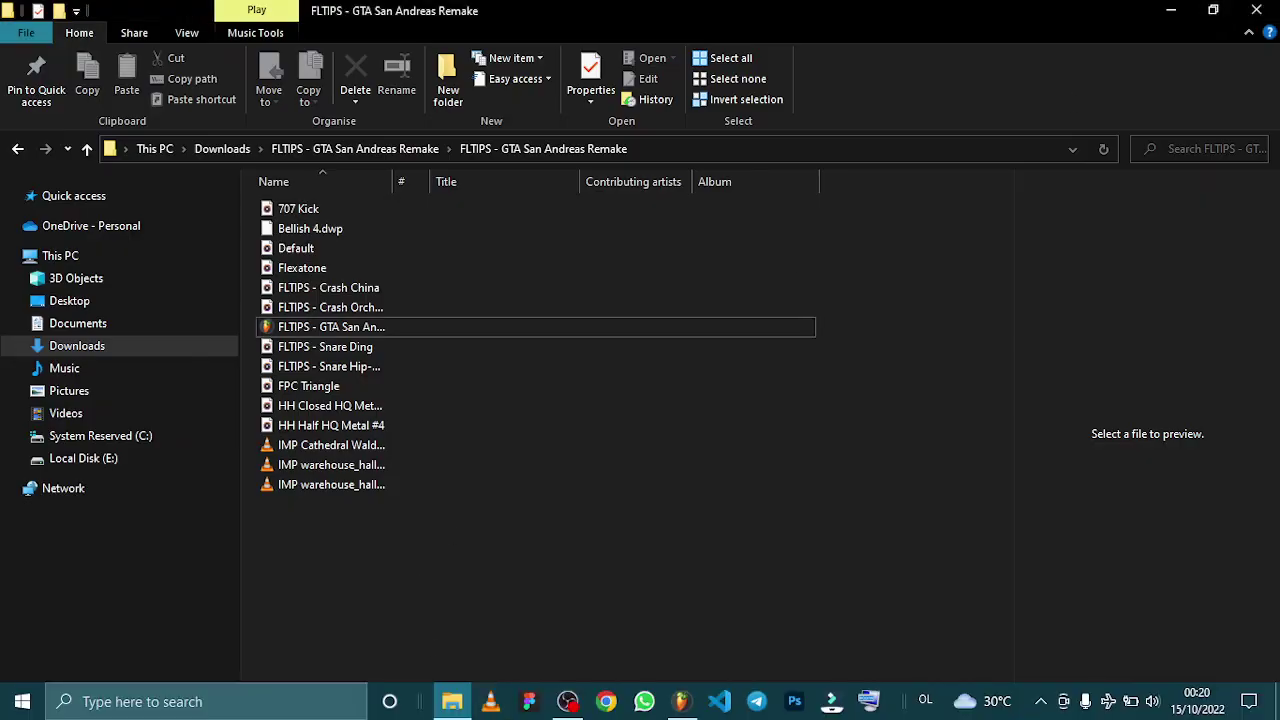
click(568, 703)
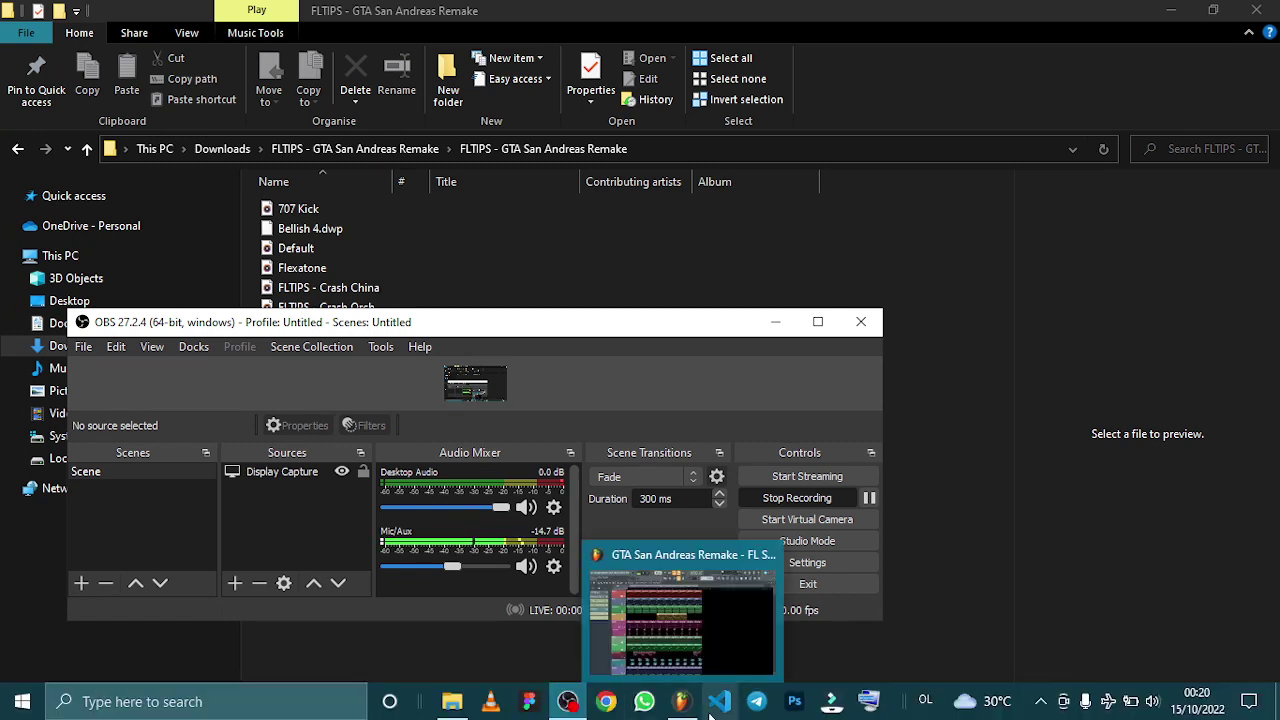
click(678, 703)
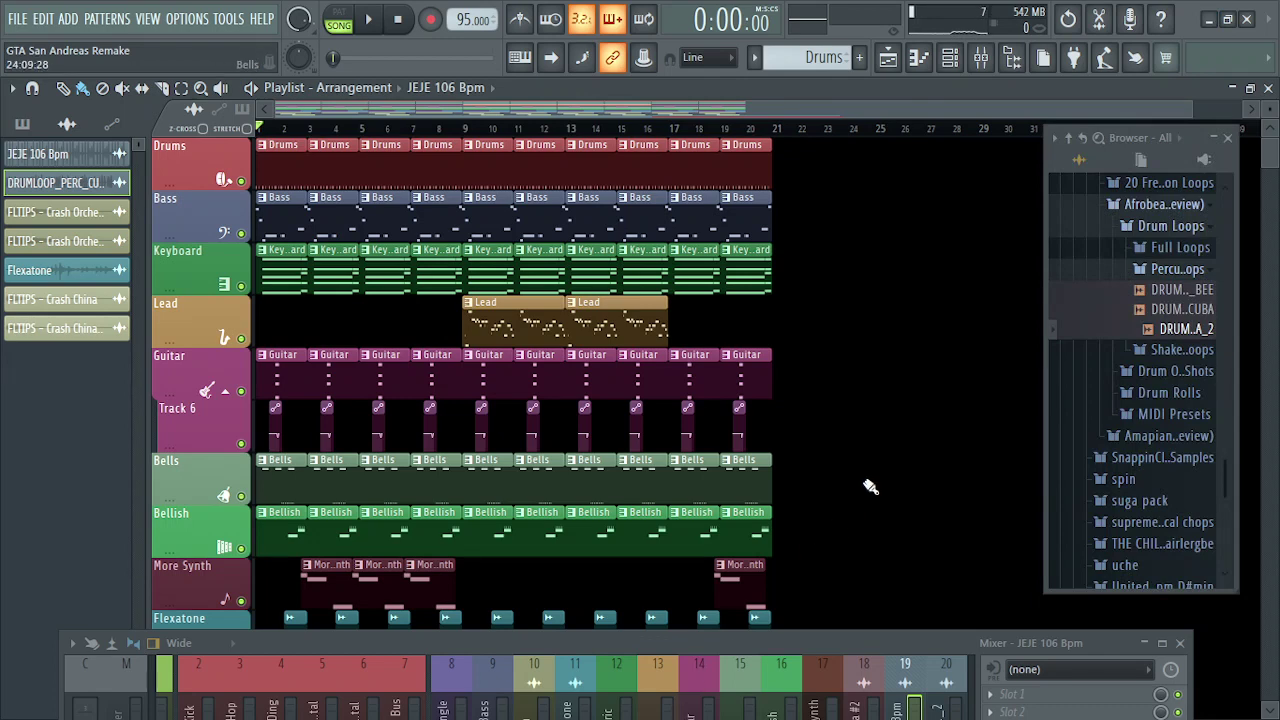
- Mute the Drums track and unmute the JEJE 106 Bpm audio track in the playlist
click(242, 181)
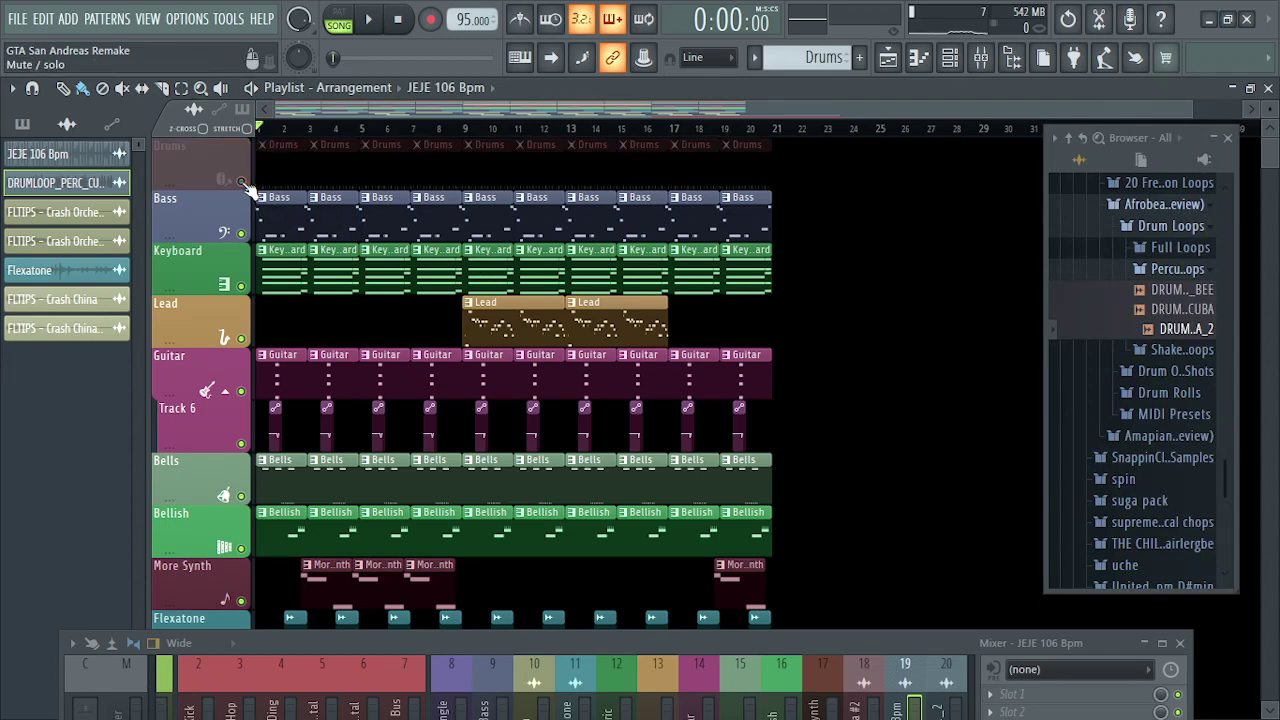
click(241, 181)
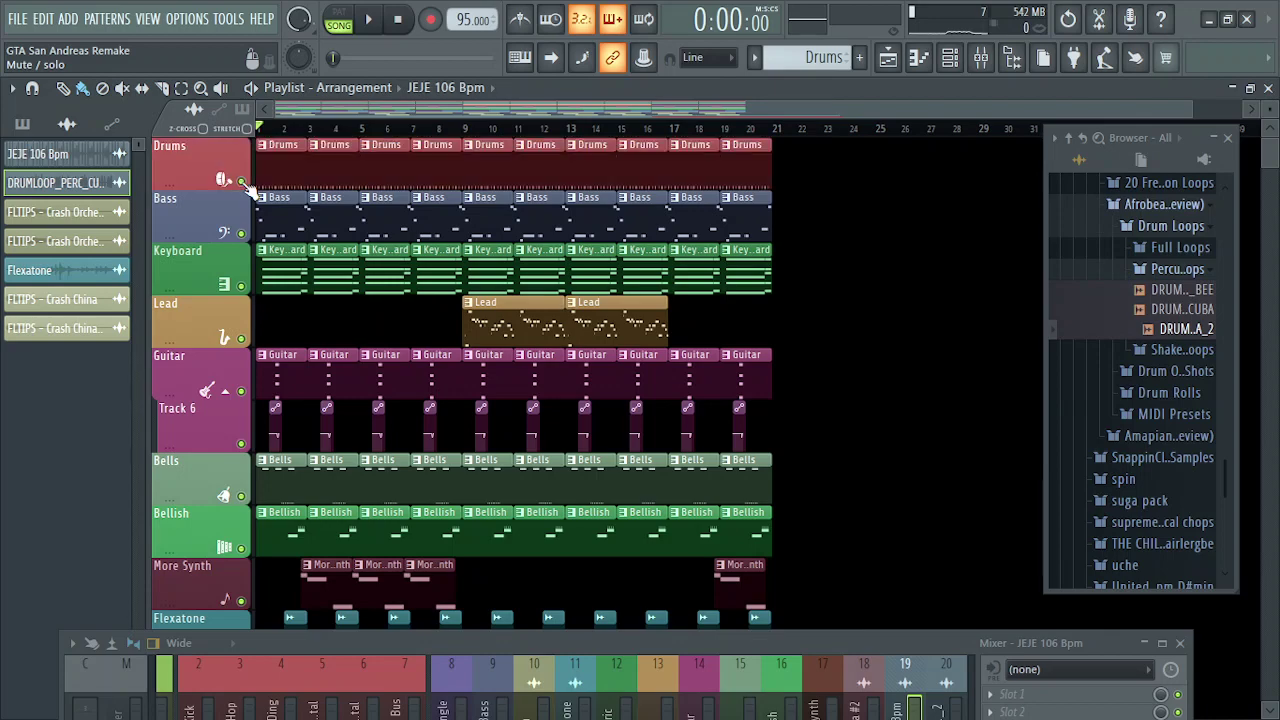
click(241, 181)
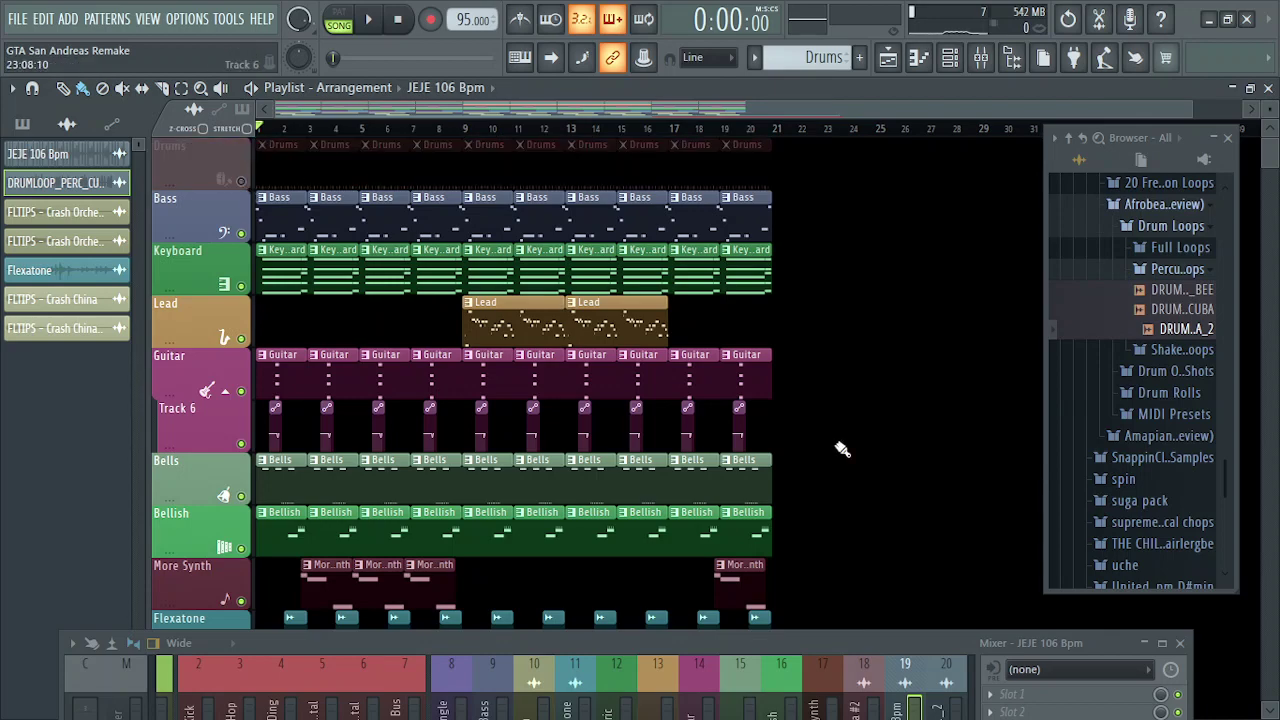
scroll(843, 448, down, 5)
scroll(843, 448, down, 3)
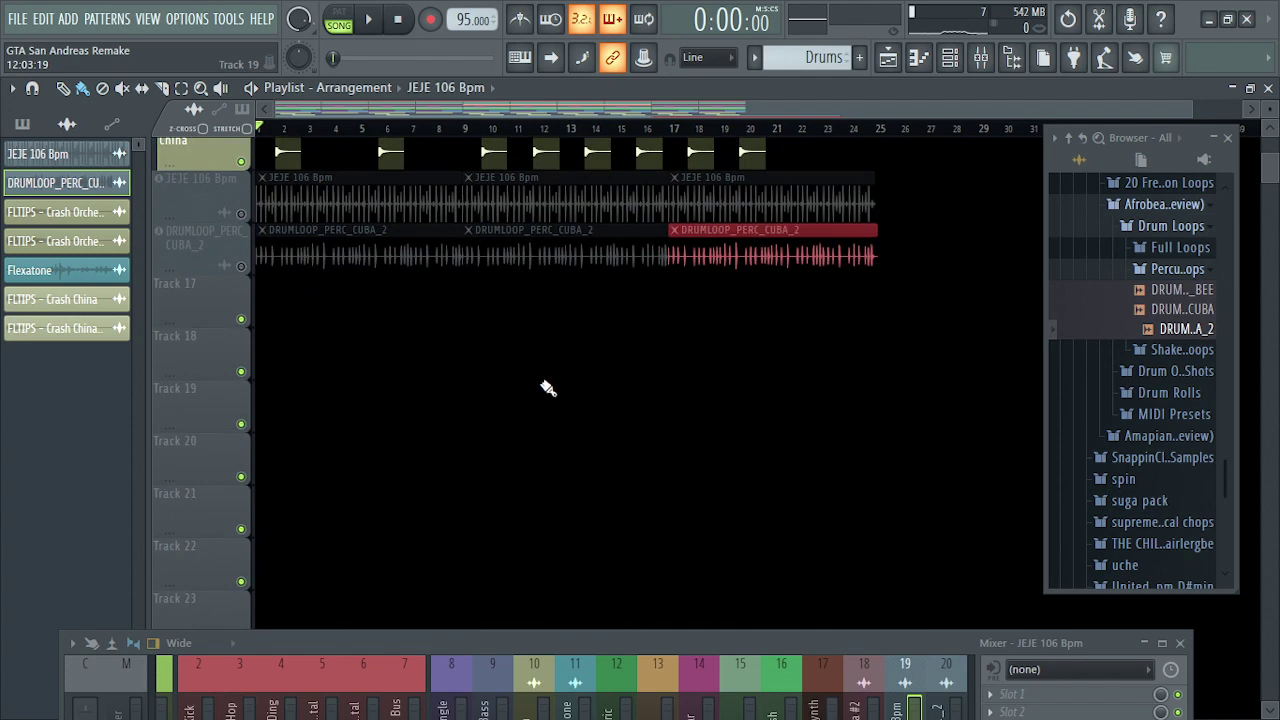
click(241, 213)
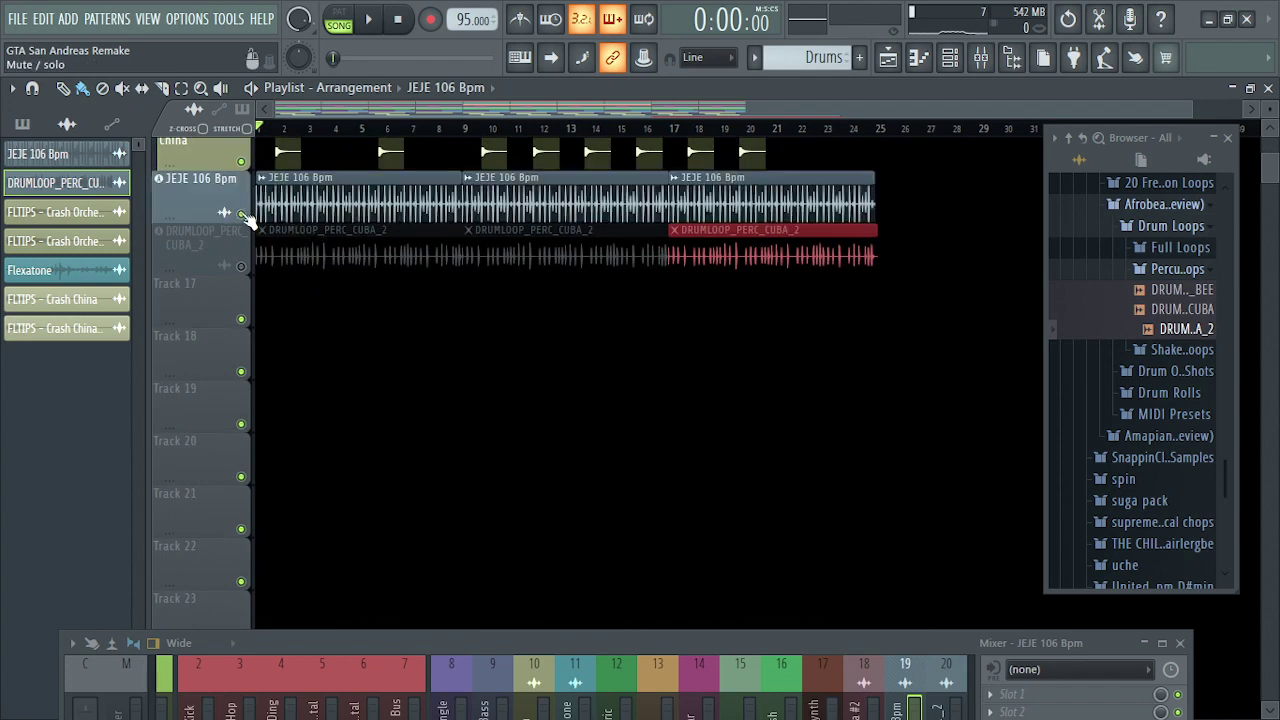
- Unmute the Drums track and mute its individual clips with the Mute tool, keeping all the Bass clips active
scroll(546, 378, up, 13)
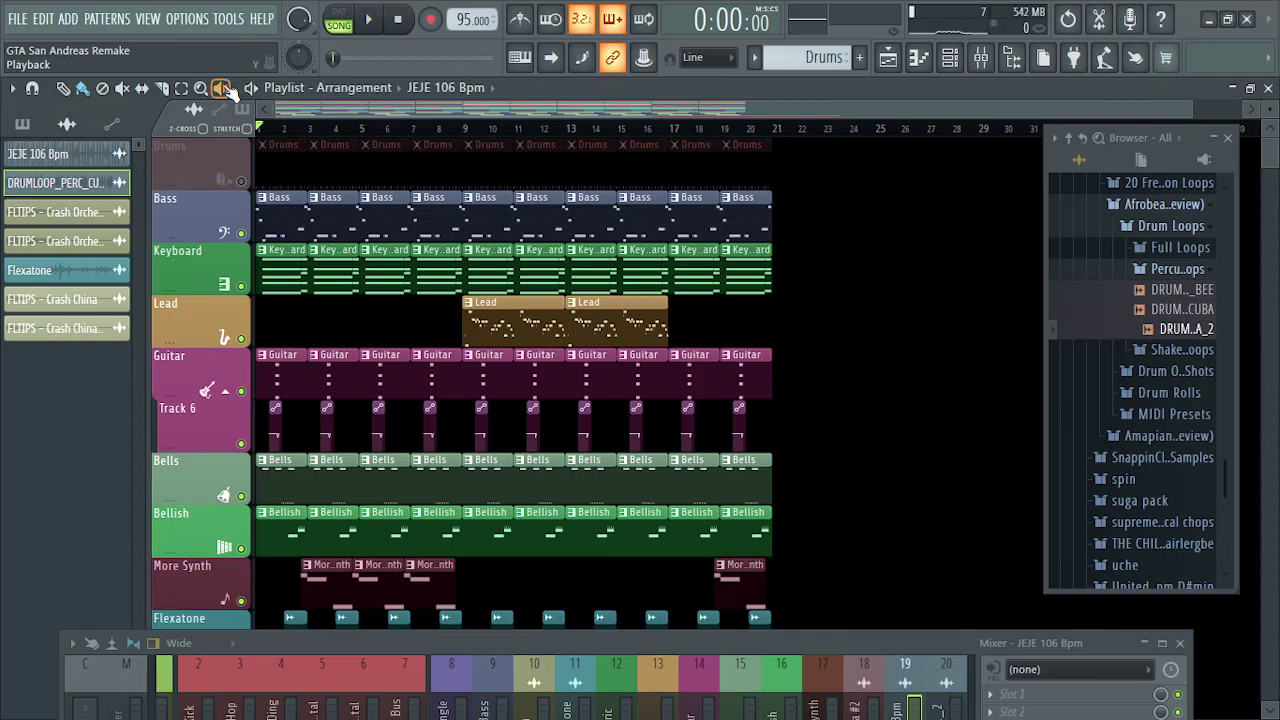
key(t)
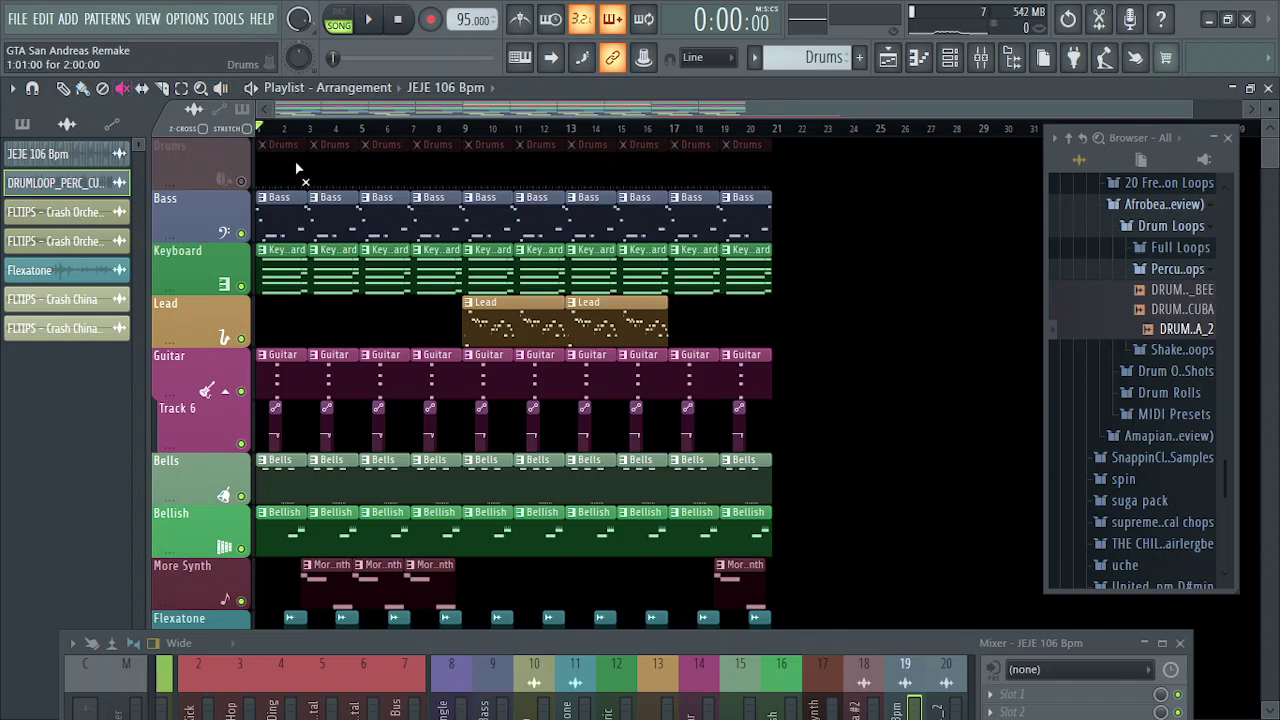
click(241, 183)
mouse_move(326, 170)
mouse_down()
mouse_move(404, 178)
mouse_move(603, 117)
mouse_move(514, 196)
mouse_move(562, 155)
mouse_up()
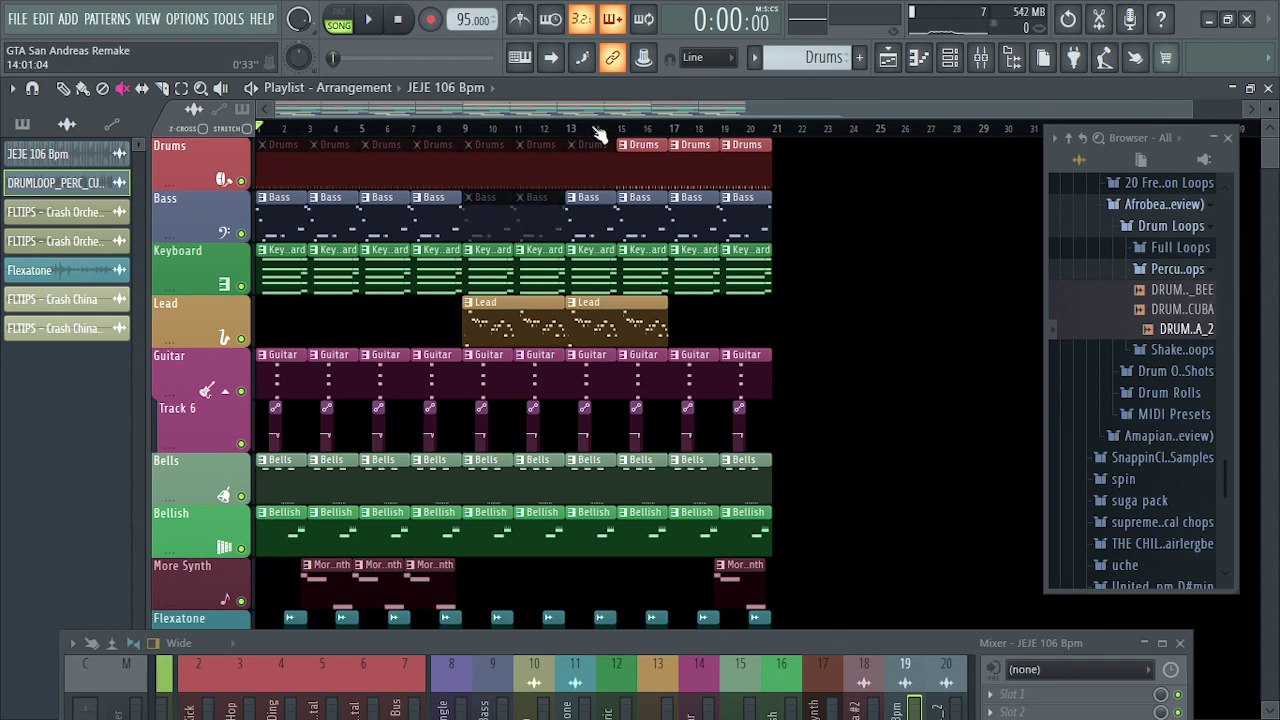
click(539, 212)
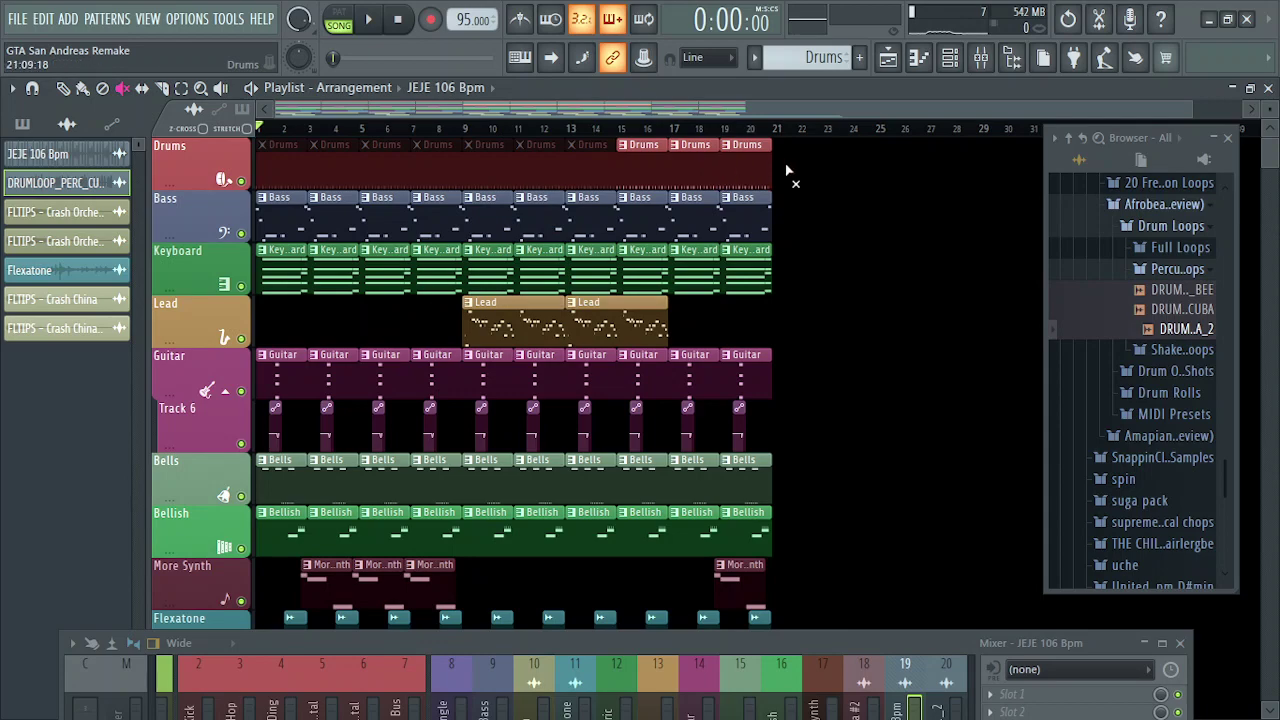
drag(788, 172, 643, 166)
- Play the song from the start to audition the JEJE 106 Bpm loop with the arrangement
scroll(614, 171, down, 5)
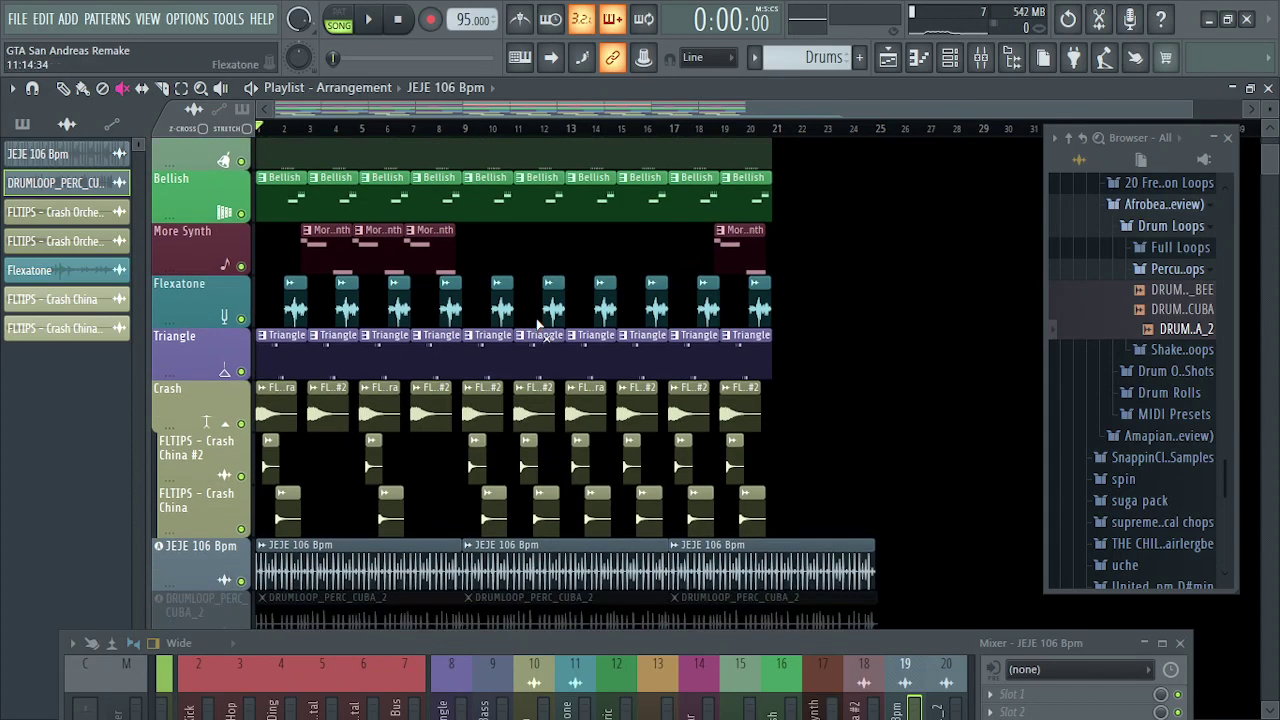
scroll(537, 325, down, 4)
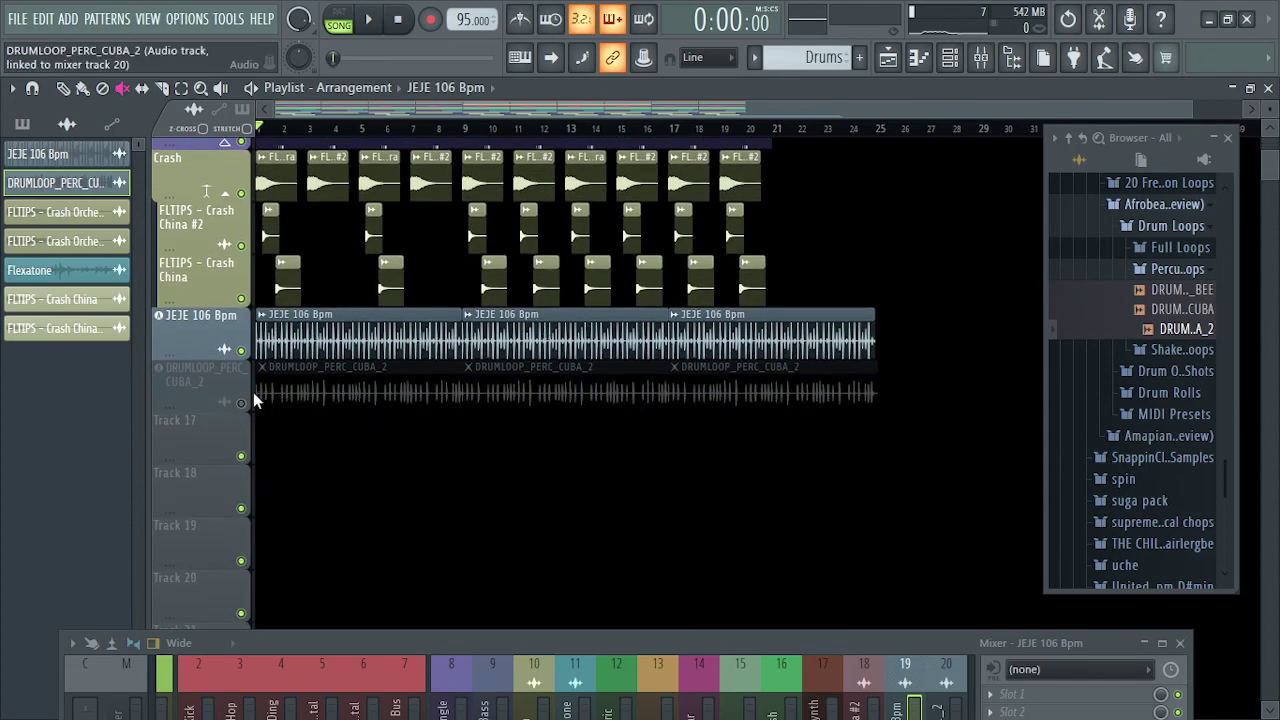
key(space)
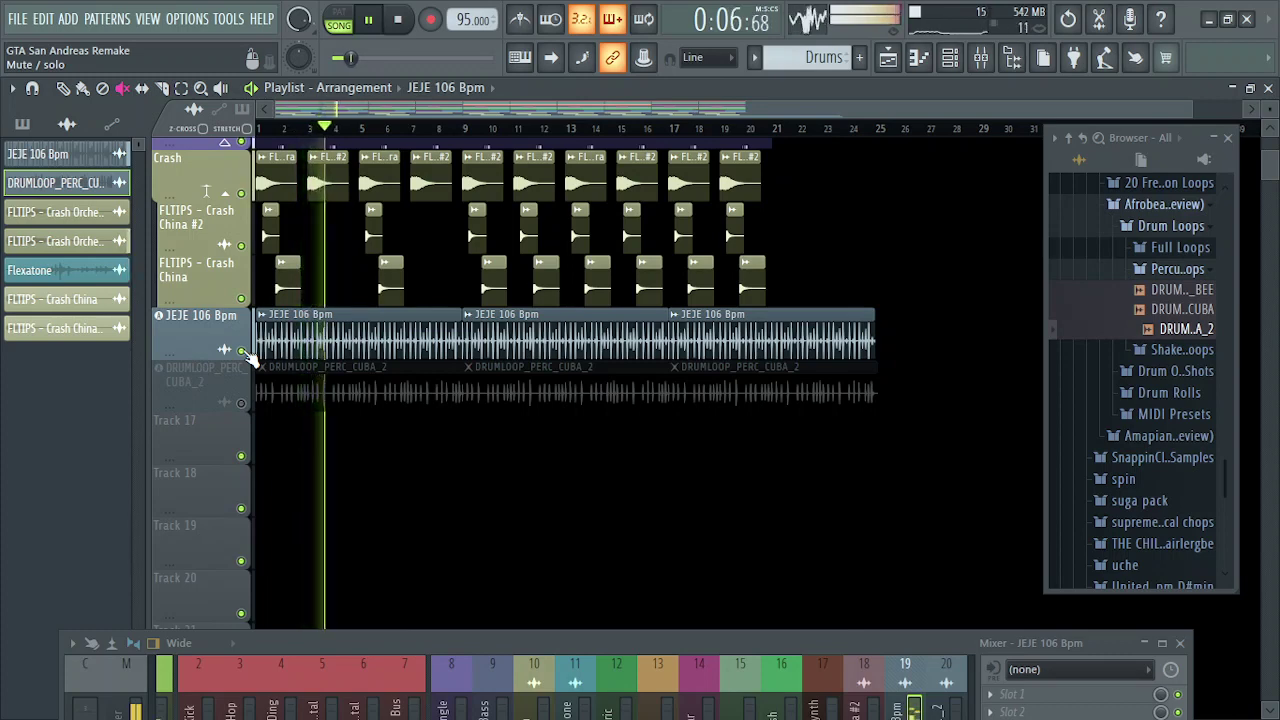
key(space)
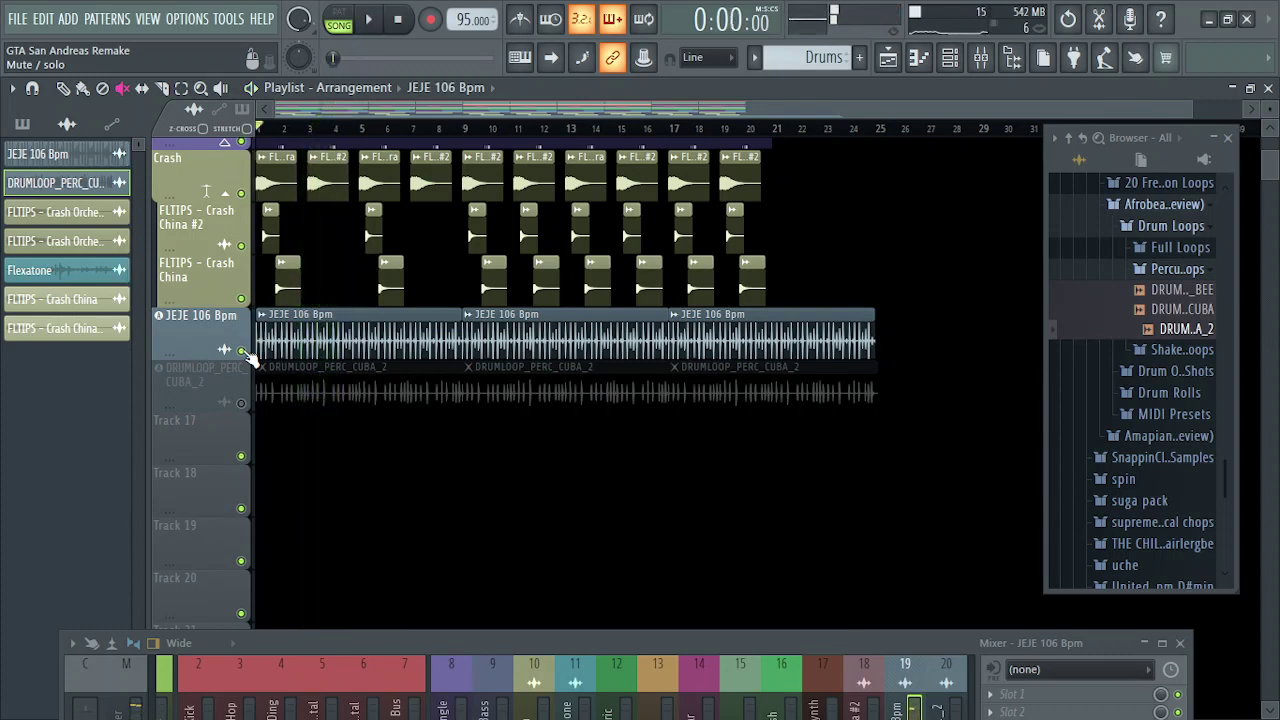
- Unmute the DRUMLOOP_PERC_CUBA_2 track and audition both percussion loops with the song
click(243, 404)
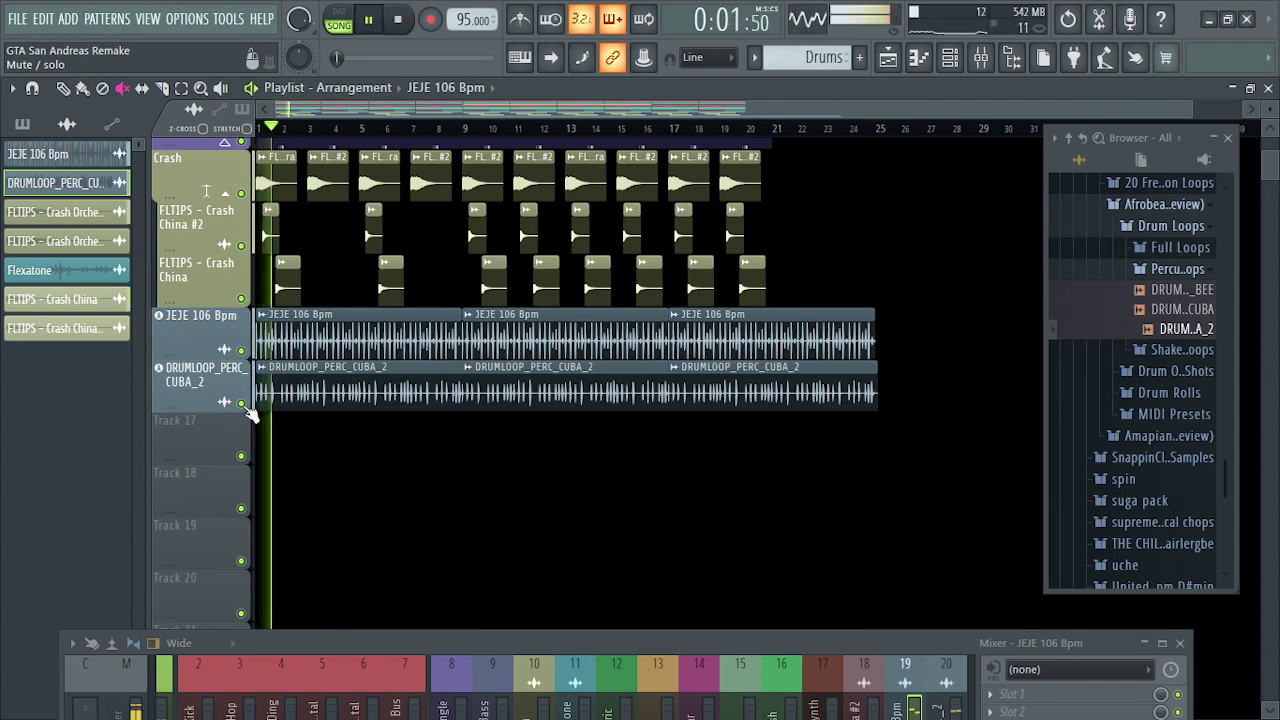
key(space)
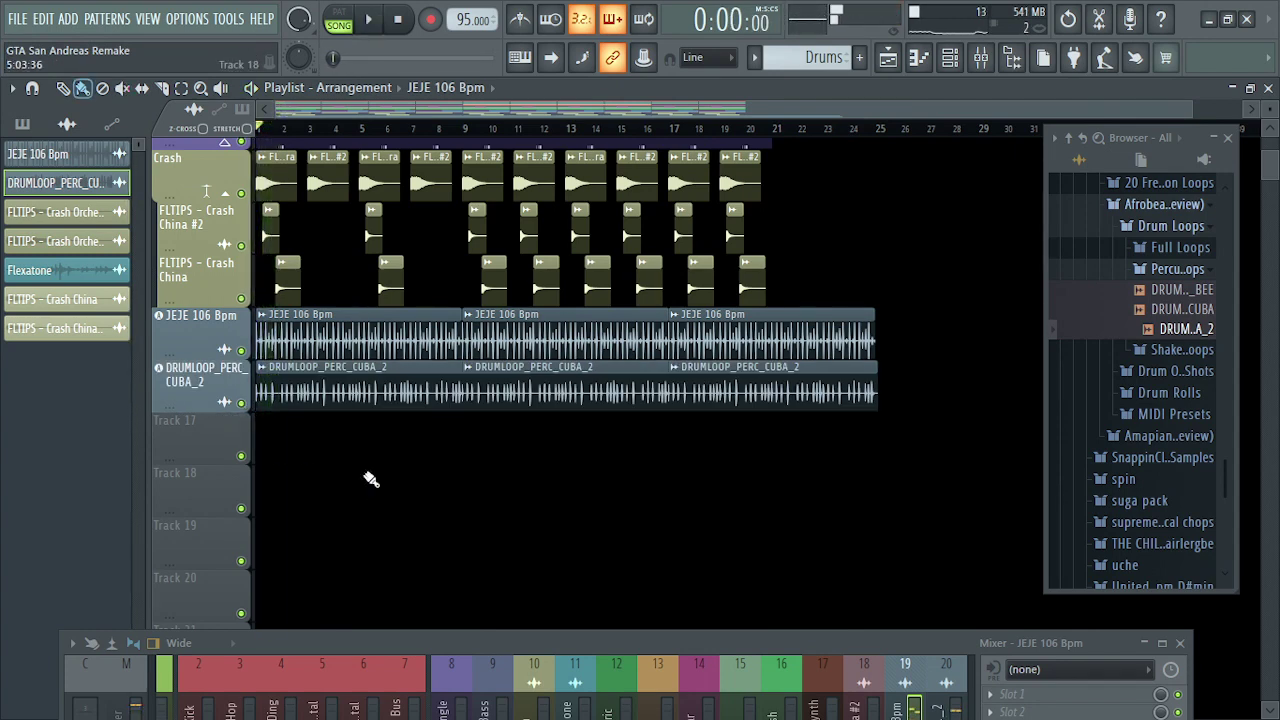
key(space)
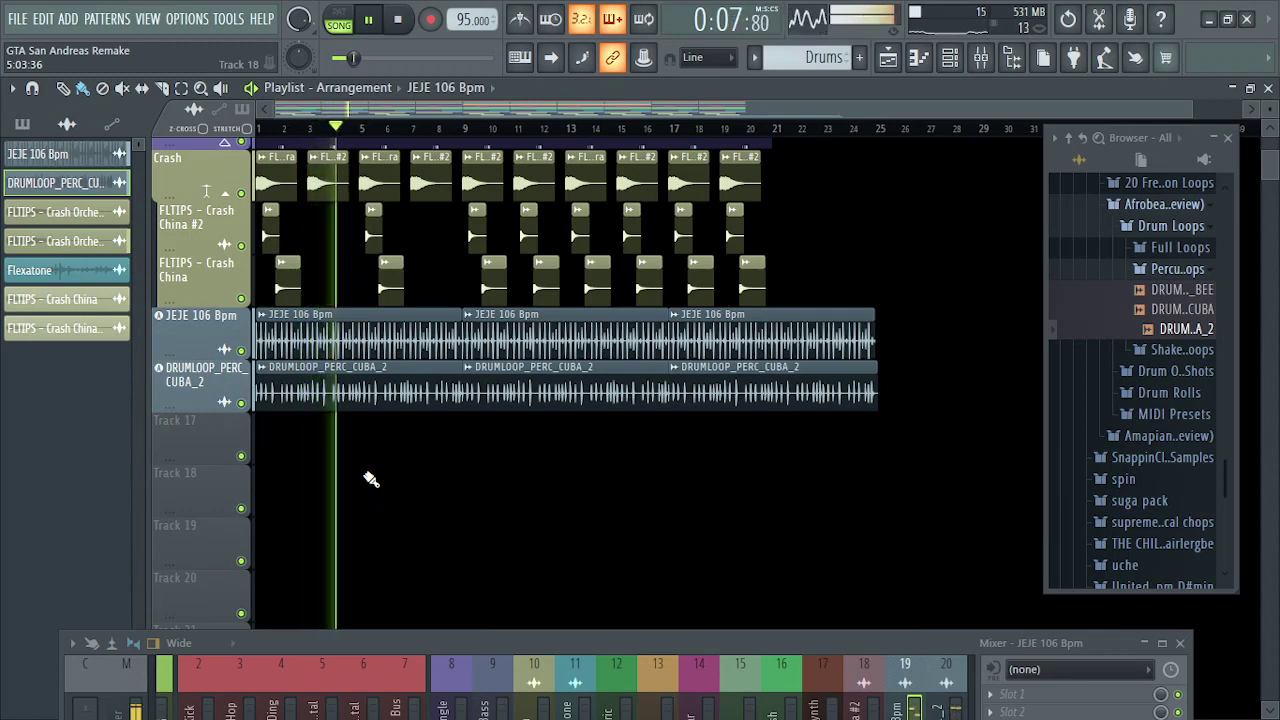
key(space)
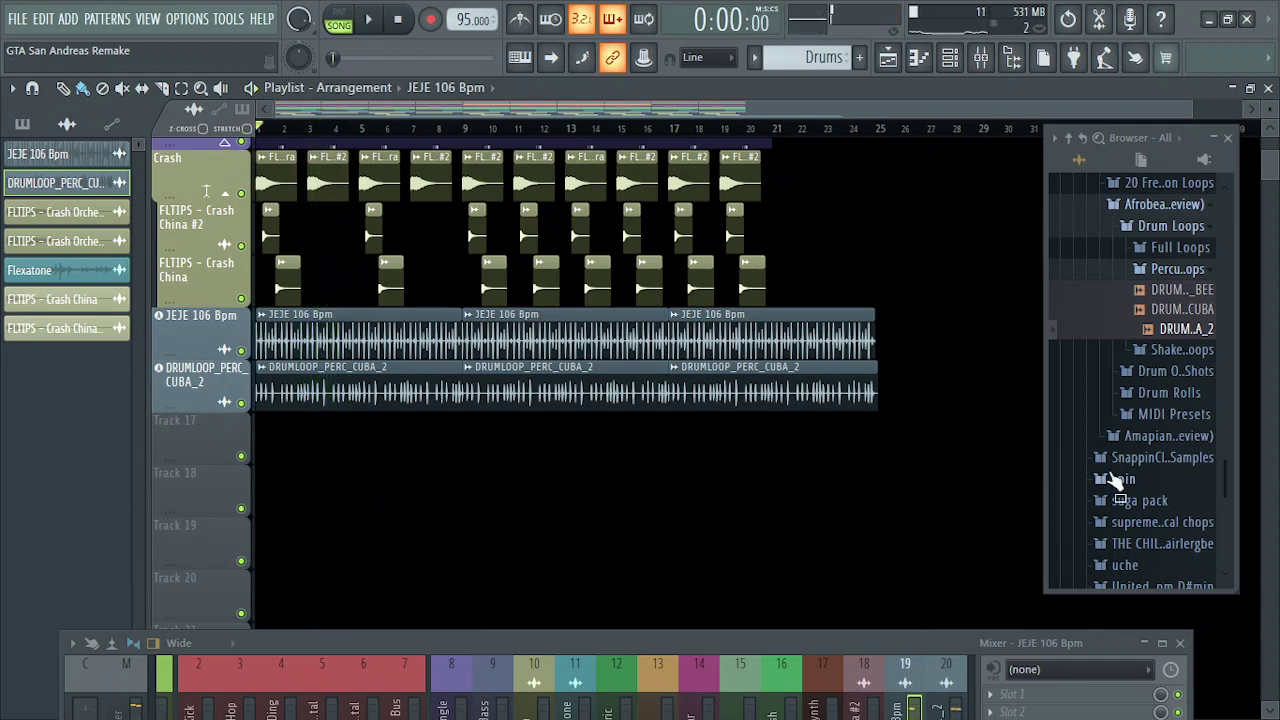
- Add SHAKERLOOP_7TH from the Afrobeat pack's shaker loops as an audio track below DRUMLOOP_PERC_CUBA_2
scroll(1170, 325, down, 3)
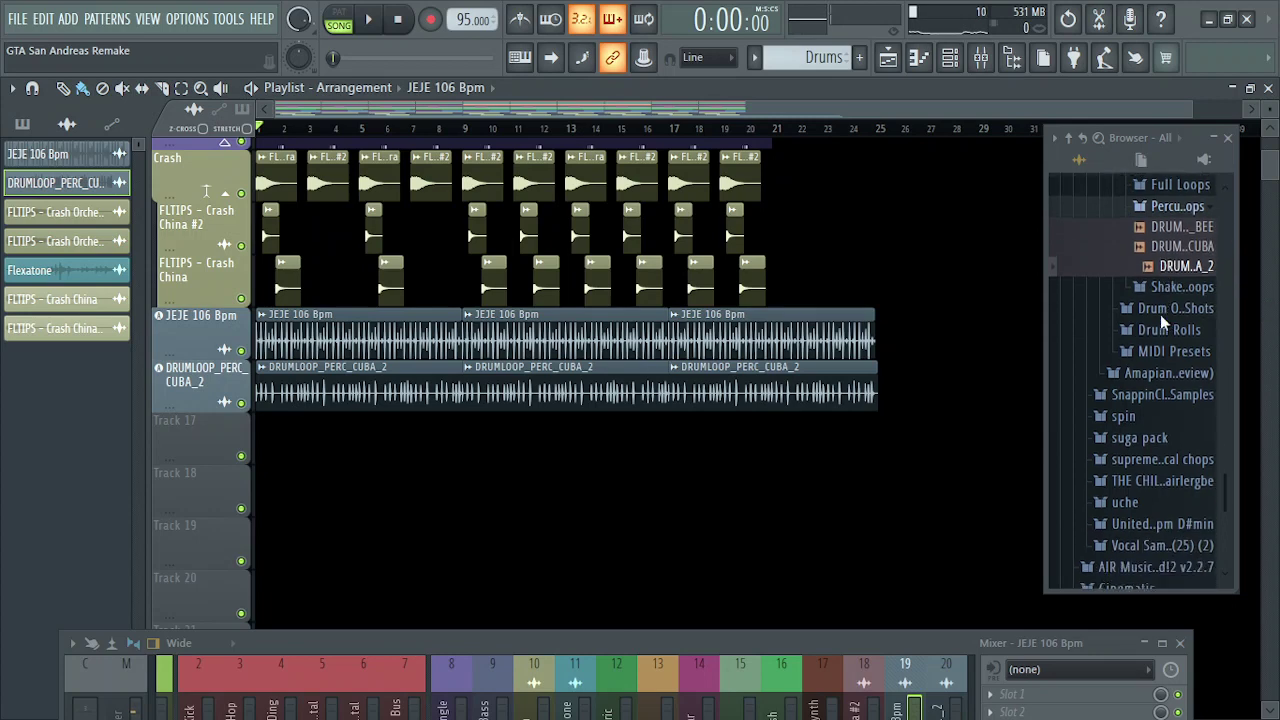
scroll(1170, 327, up, 3)
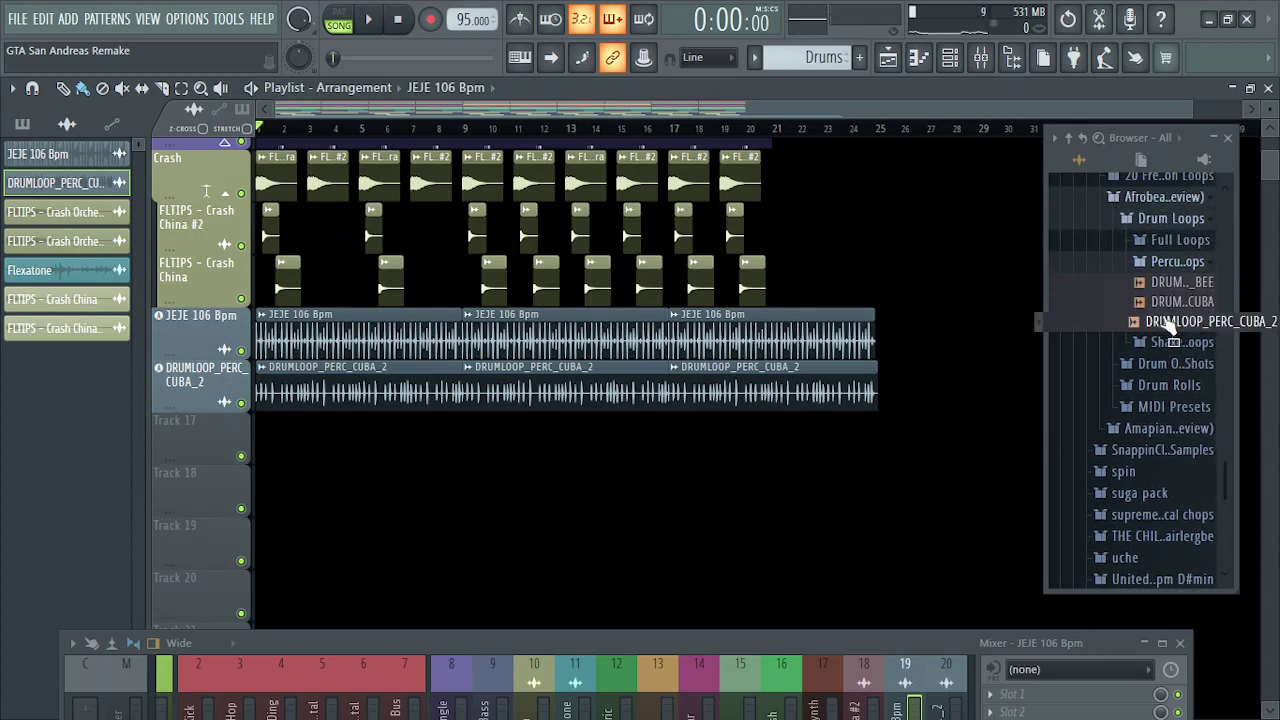
click(1172, 343)
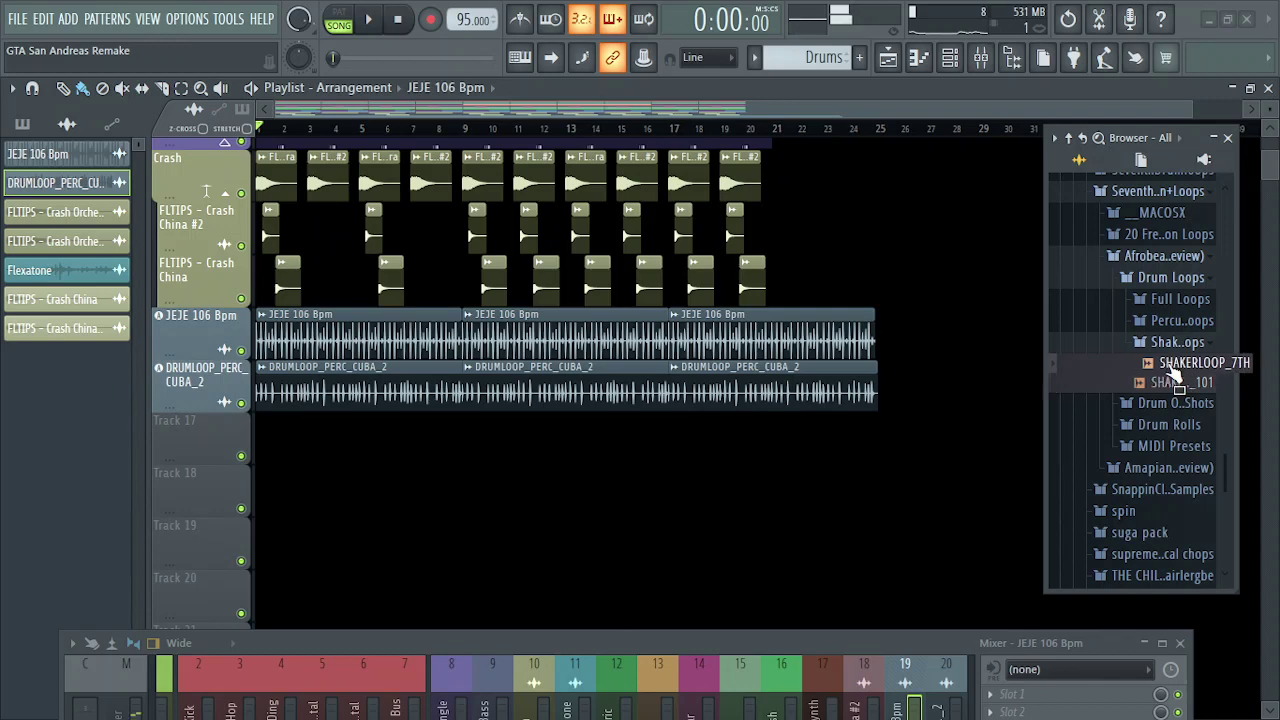
drag(1172, 366, 230, 438)
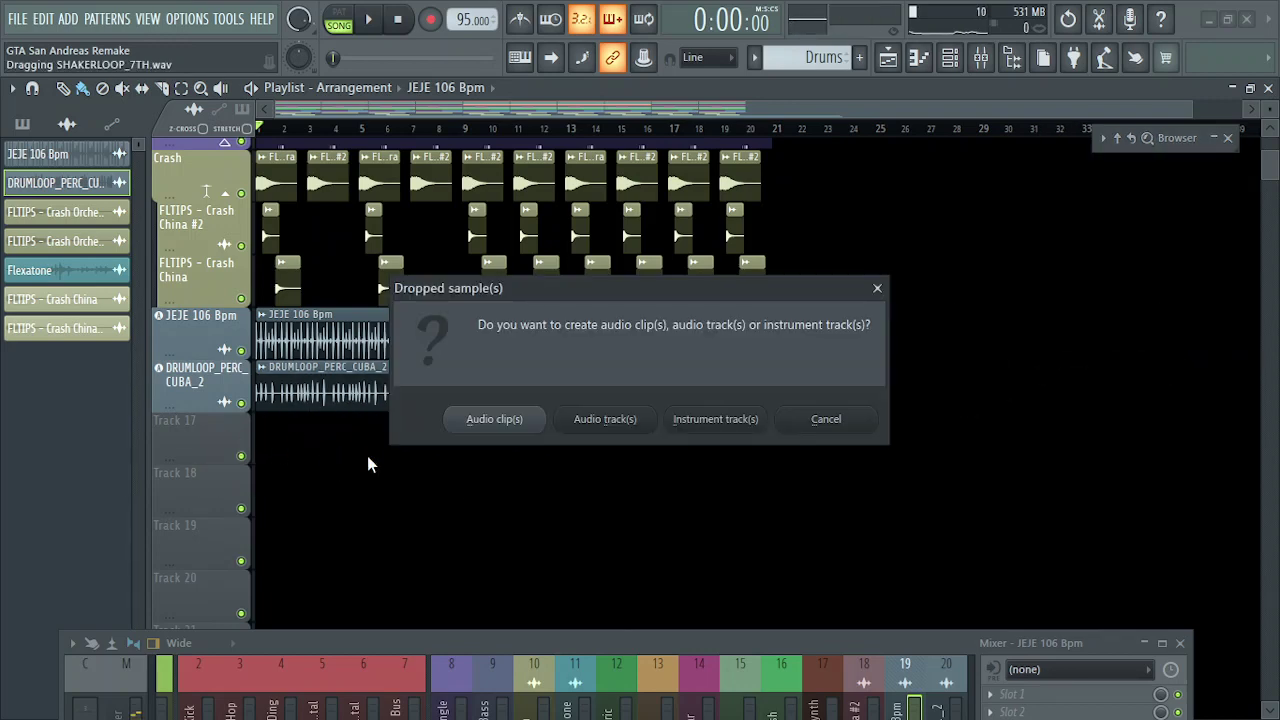
click(606, 419)
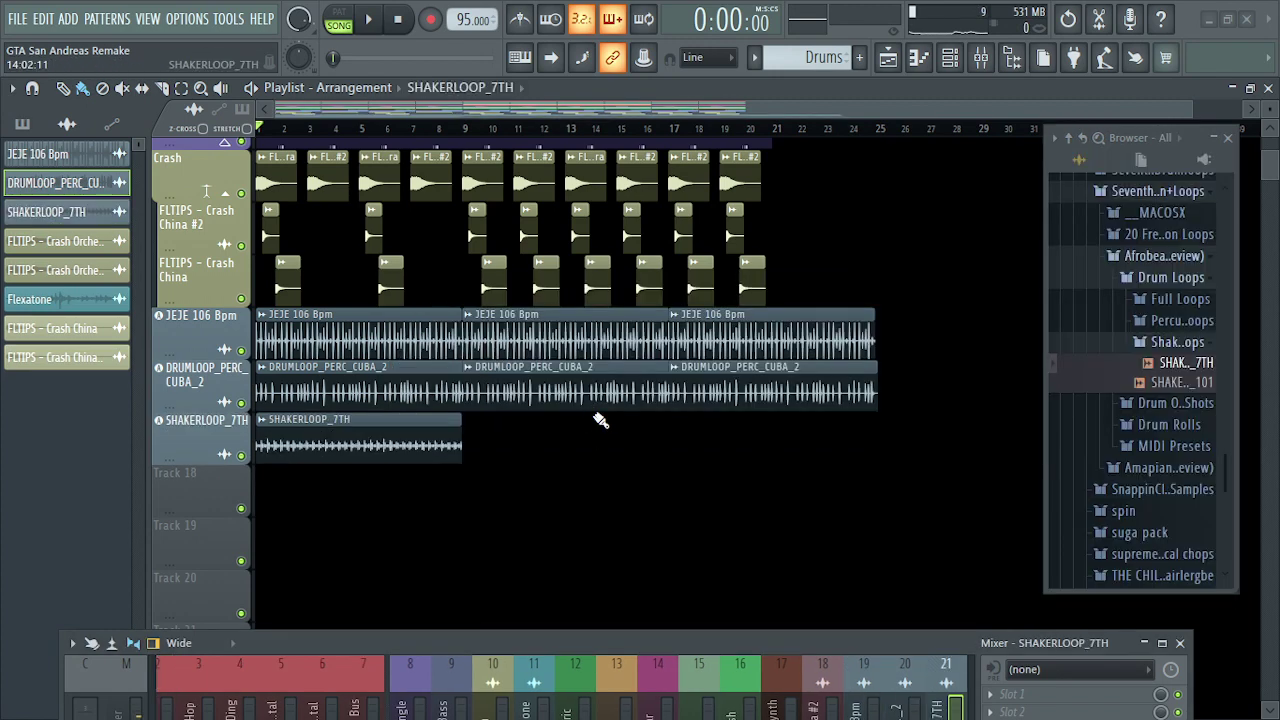
- During playback, place a second SHAKERLOOP_7TH clip at bar 9 and delete the misplaced copy after bar 20
key(space)
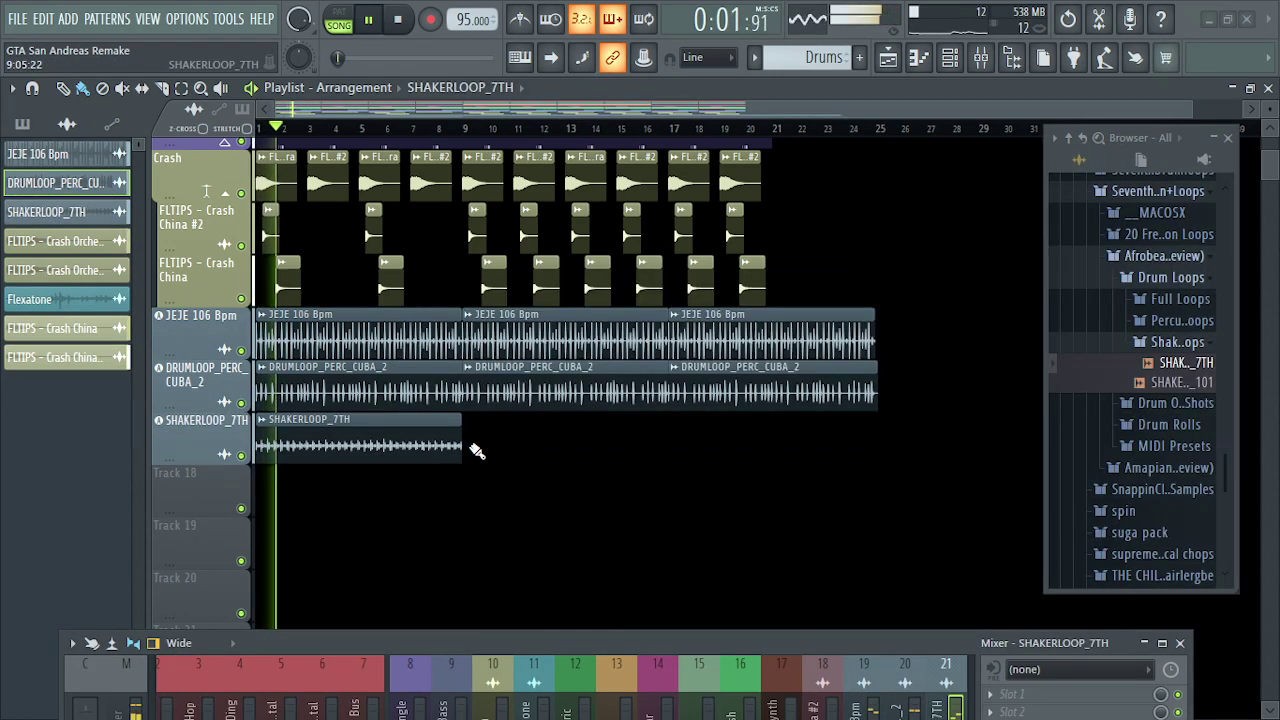
drag(477, 451, 491, 451)
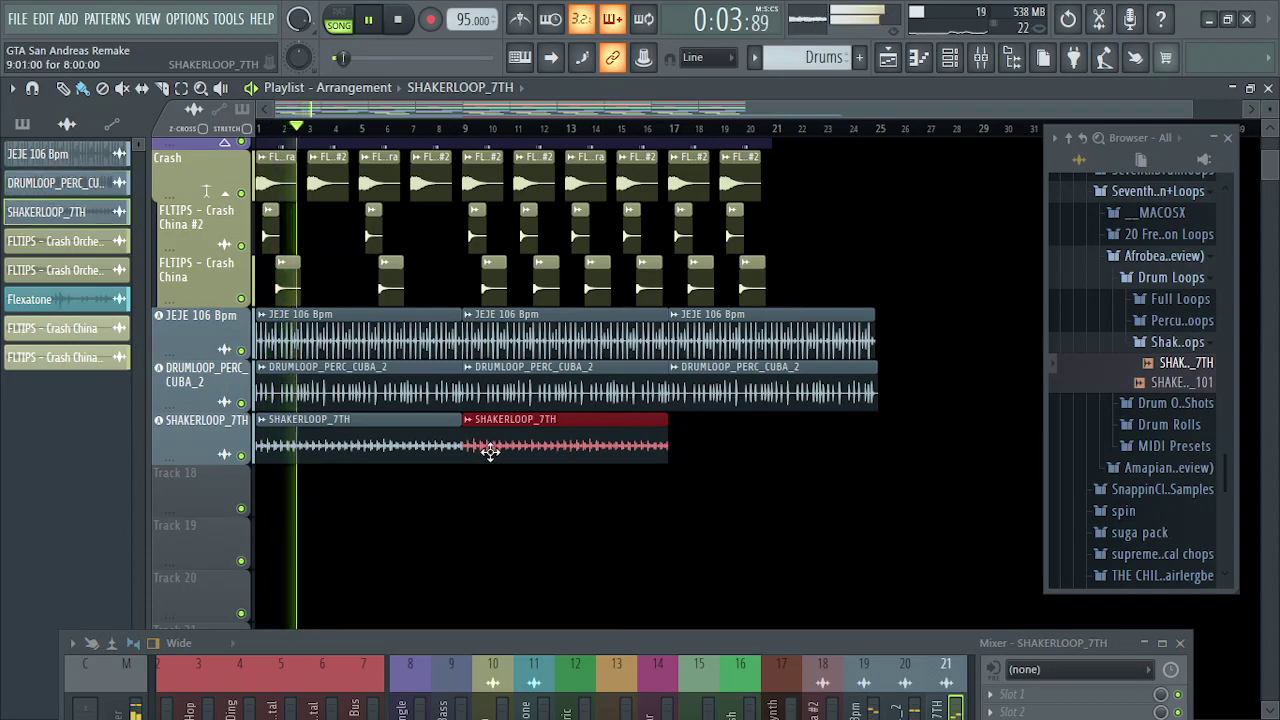
click(720, 446)
drag(723, 445, 762, 452)
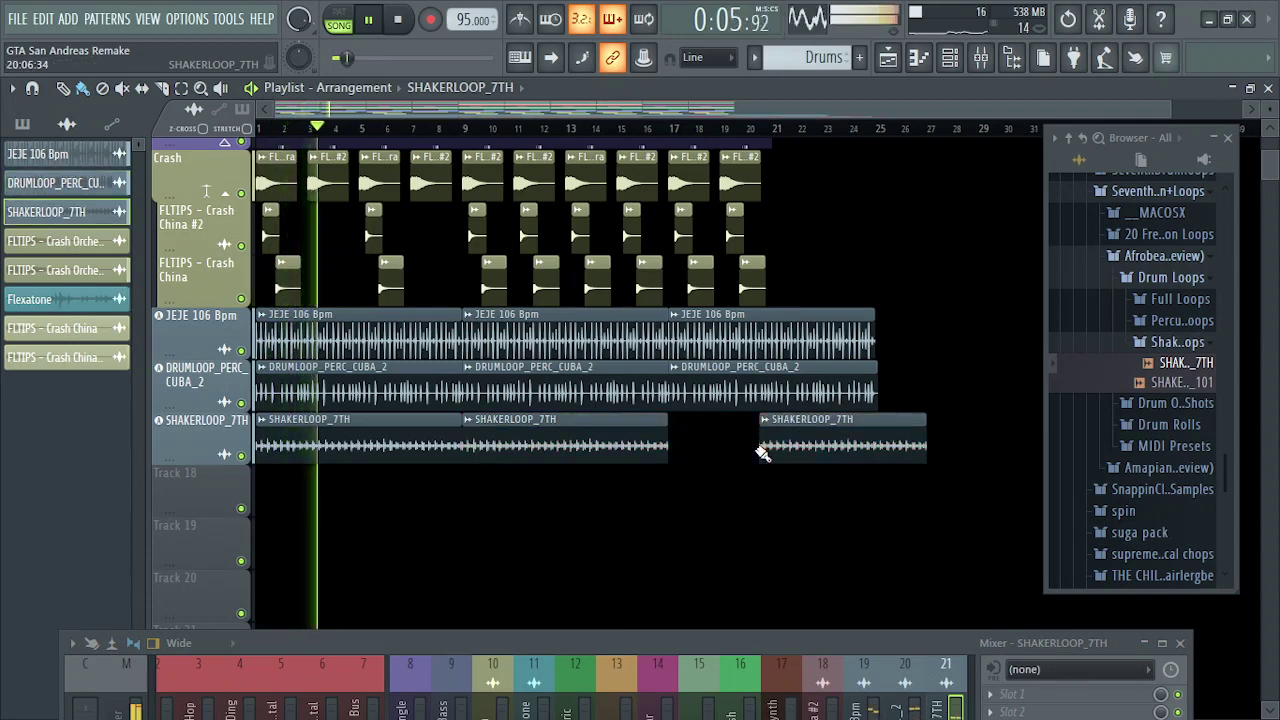
right_click(766, 449)
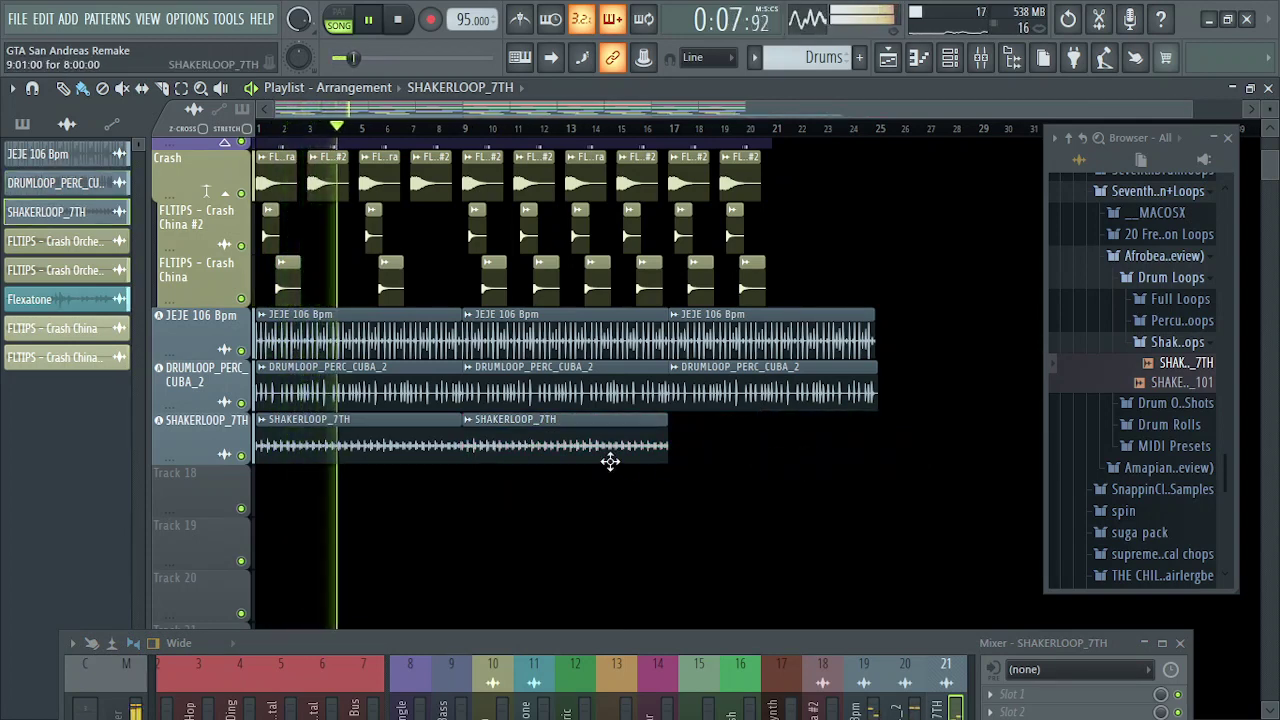
- Place a third SHAKERLOOP_7TH clip at bar 17, directly after the second one, and stop playback
click(694, 451)
drag(731, 446, 713, 446)
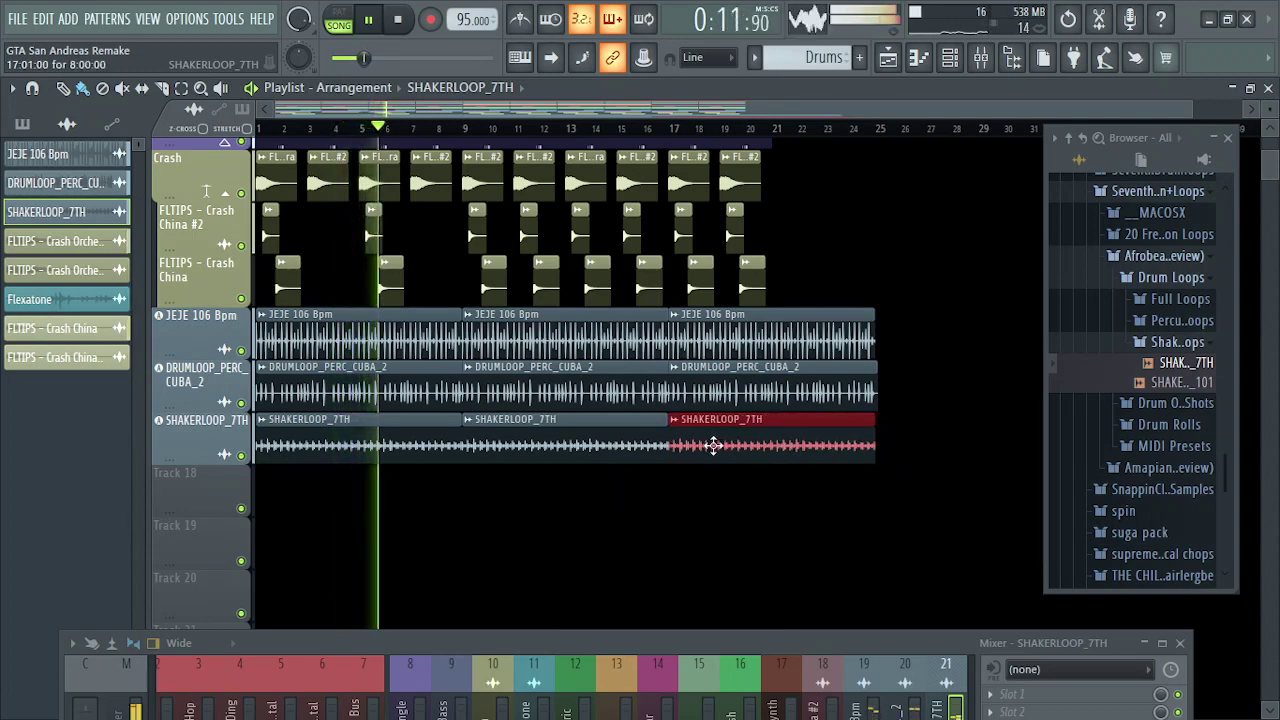
key(space)
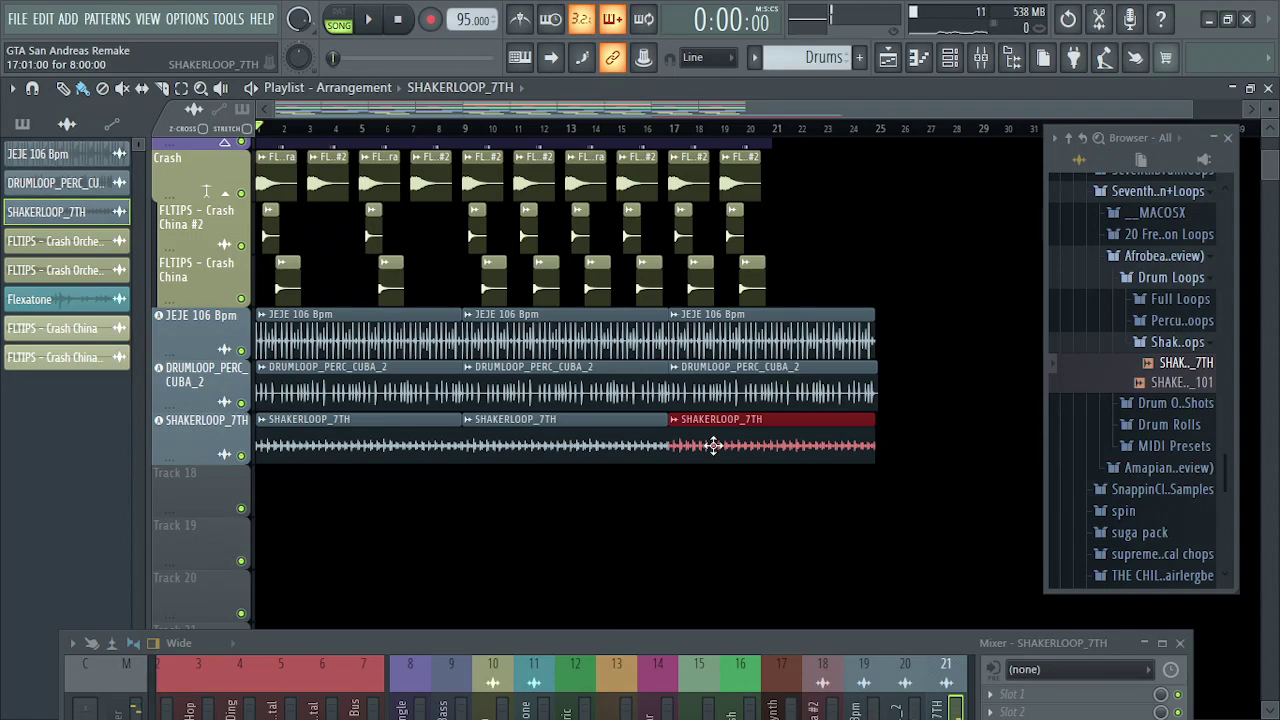
- Open the Afrobeat pack's Drum Rolls folder and audition its FEELING and GAME drum rolls
click(1166, 425)
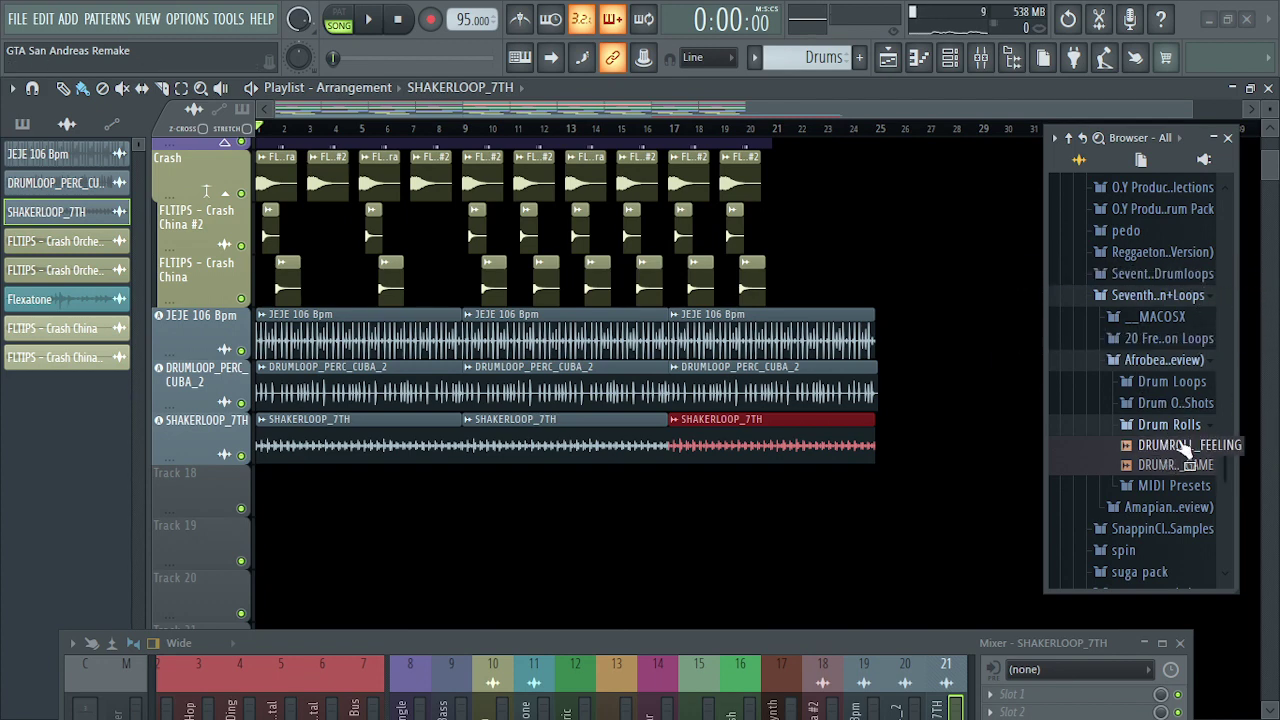
scroll(1183, 450, down, 5)
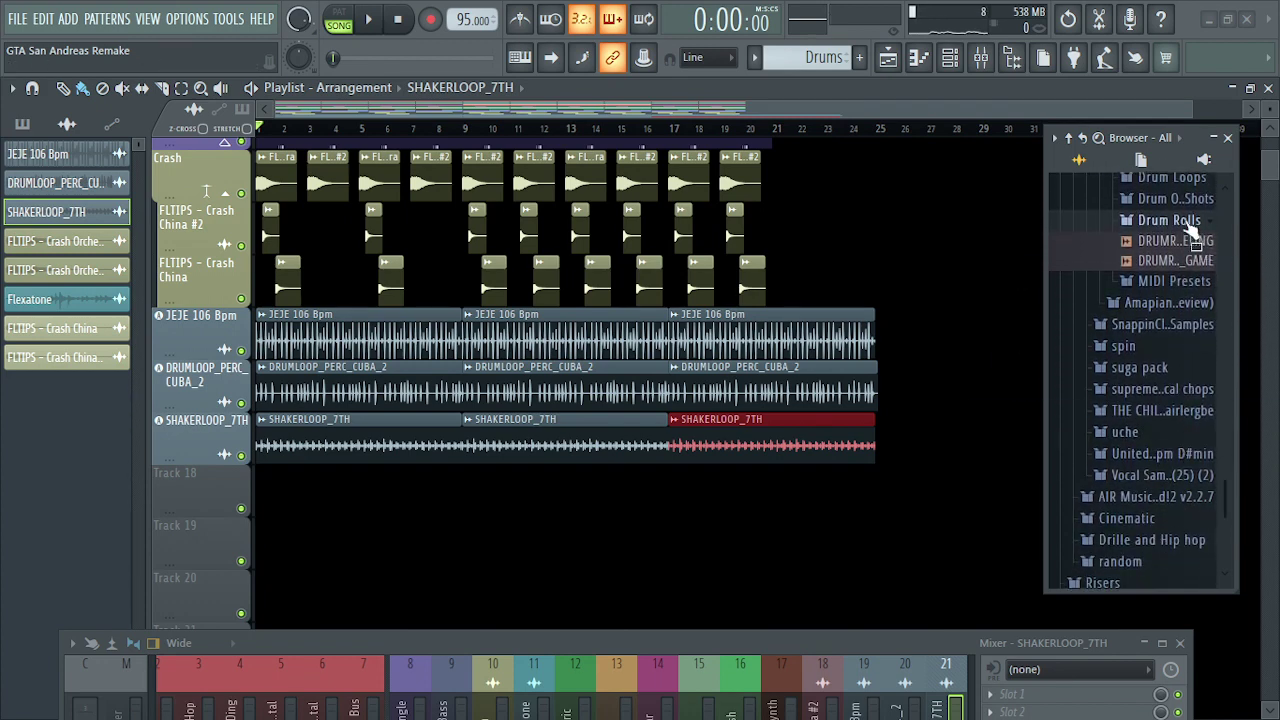
click(1175, 244)
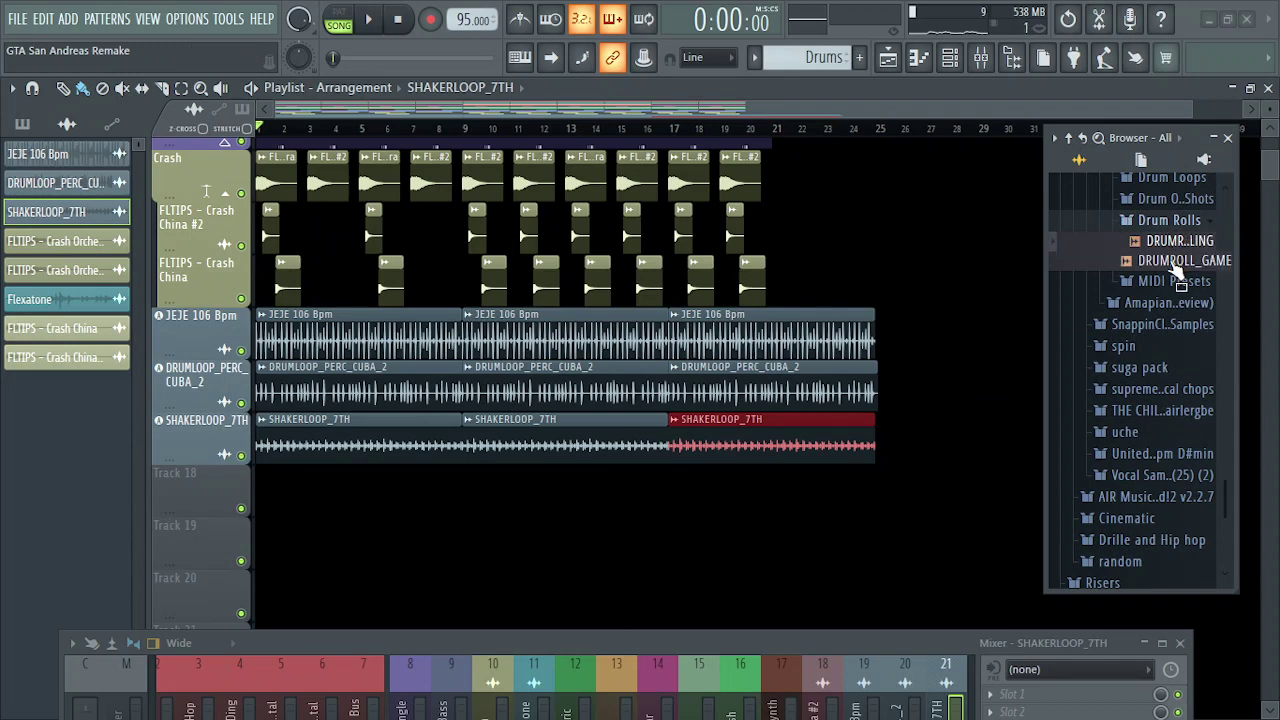
click(1175, 262)
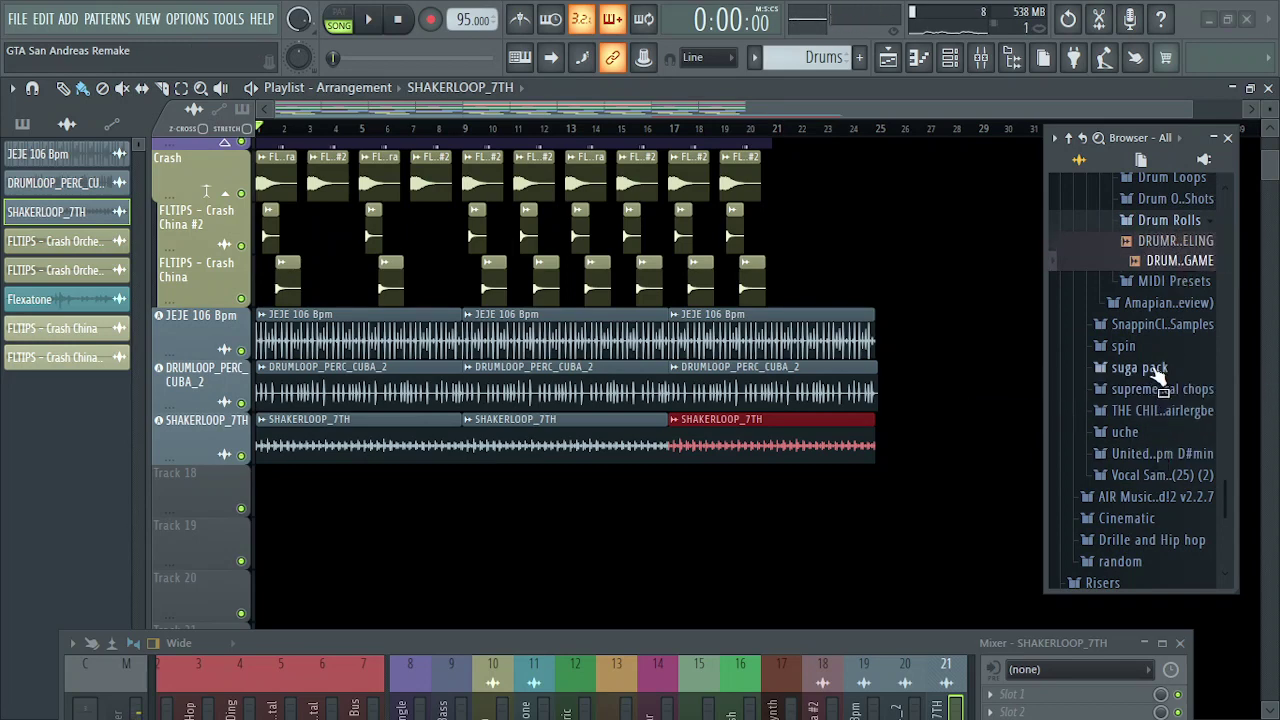
- Open the Jeb Rolls x Fills sample folder and audition its fills, including african, aparthied and bob2
scroll(1157, 370, up, 6)
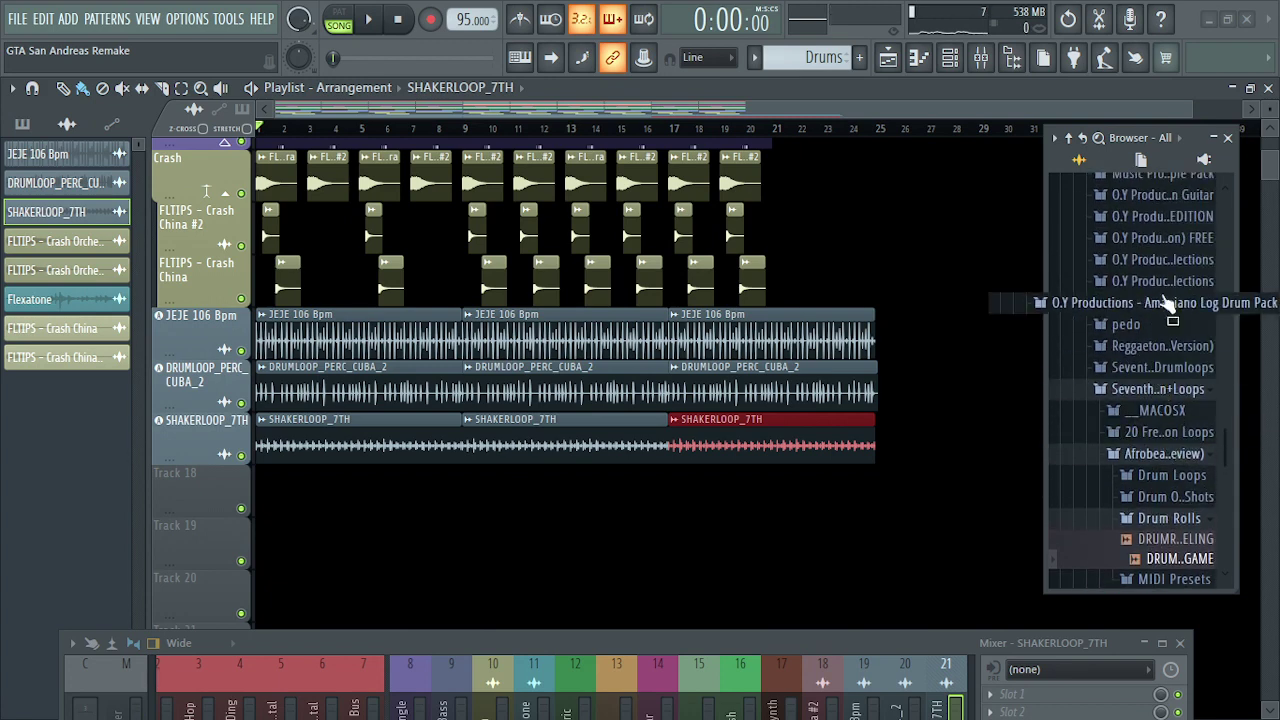
scroll(1163, 295, up, 3)
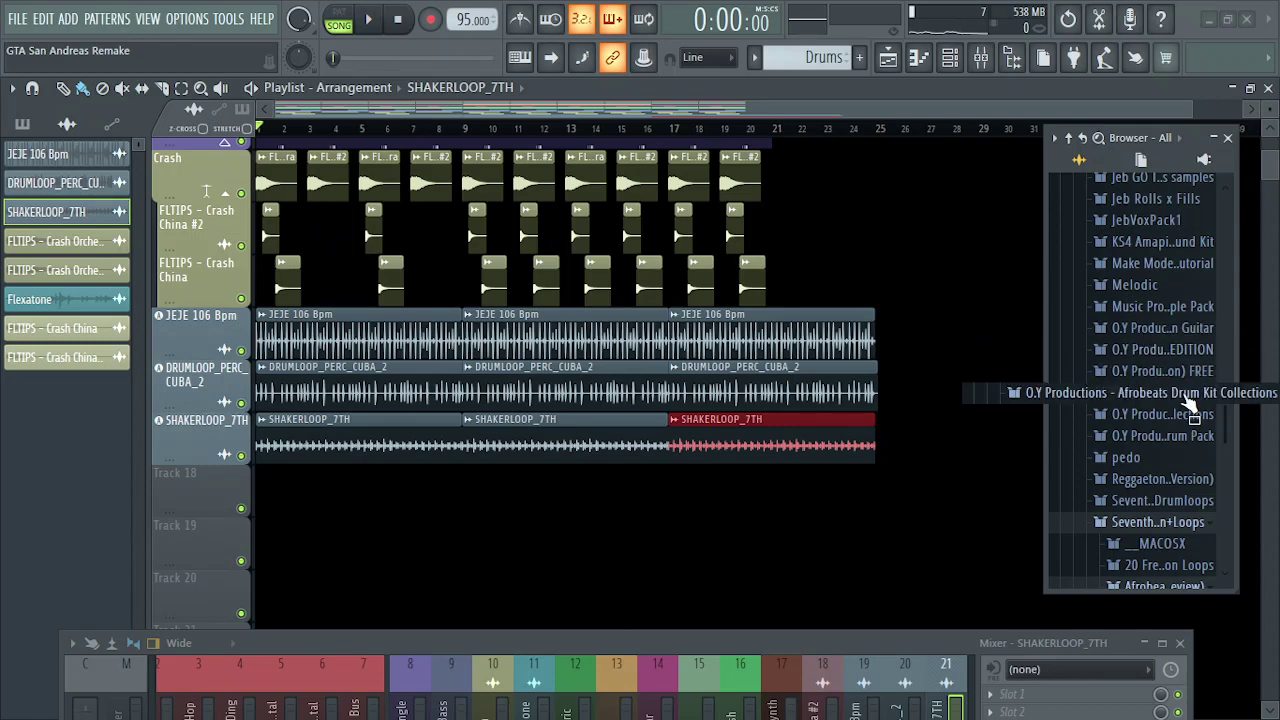
scroll(1190, 400, up, 4)
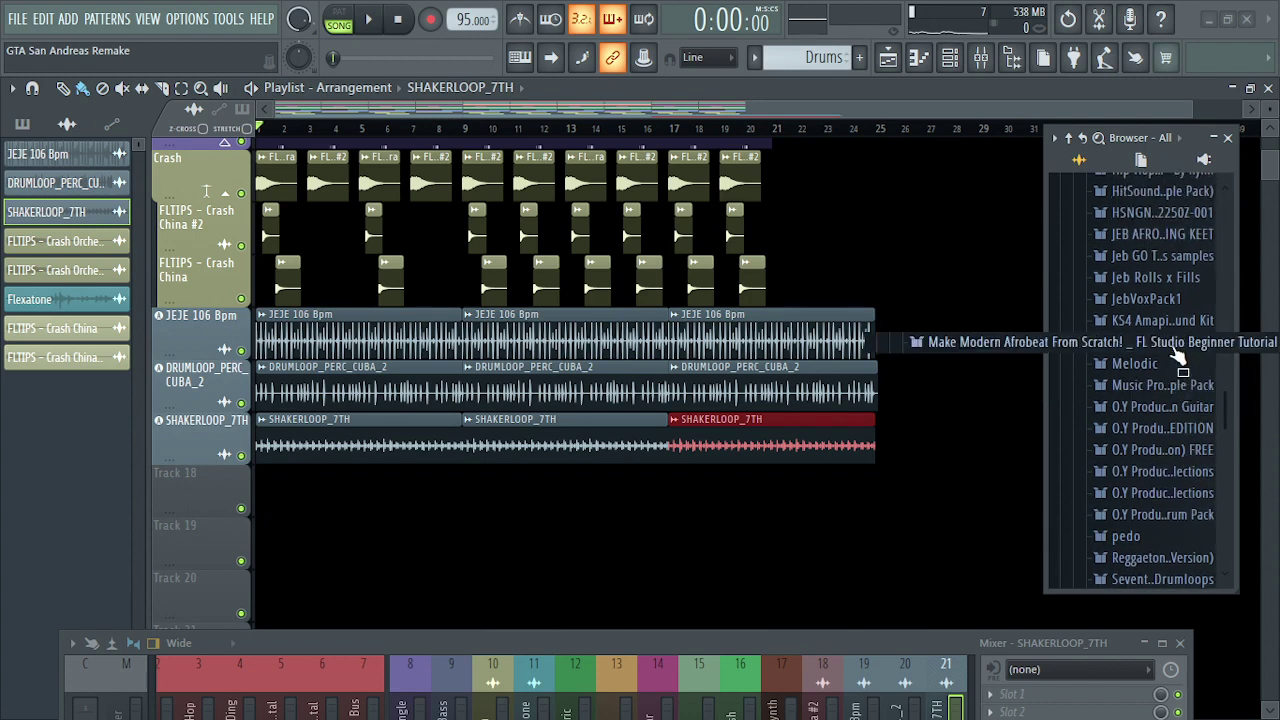
click(1156, 306)
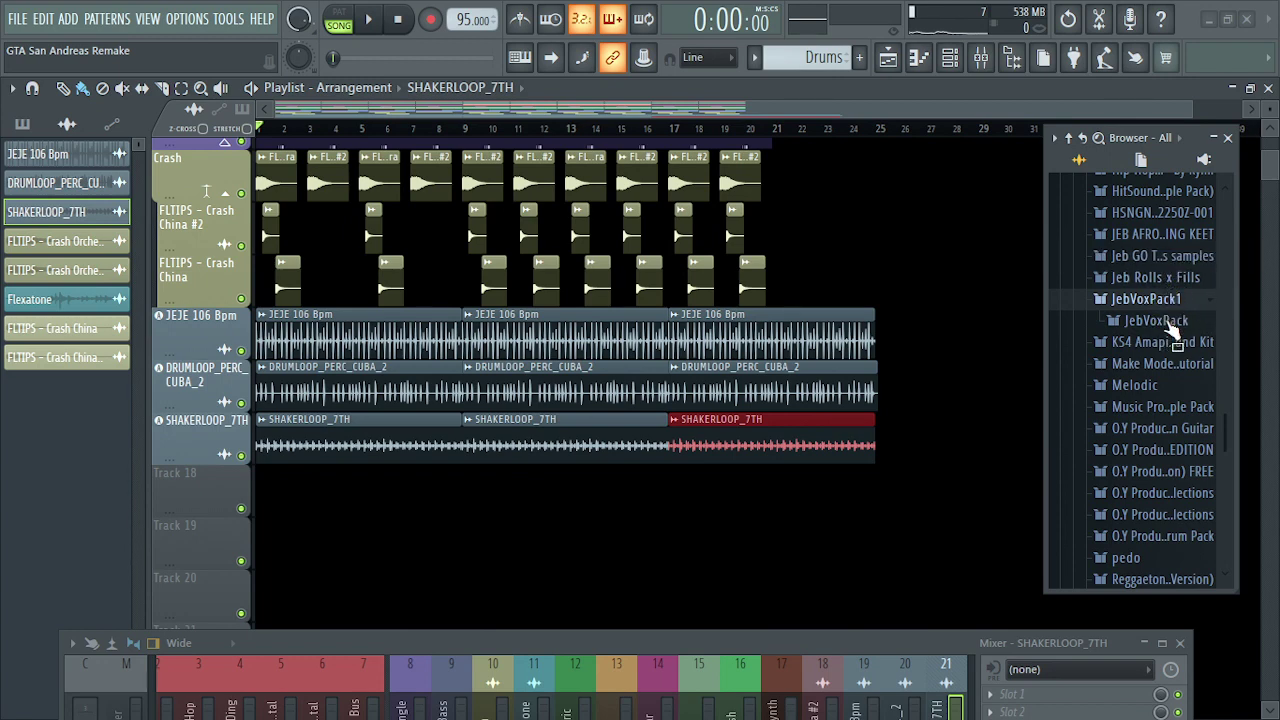
click(1186, 279)
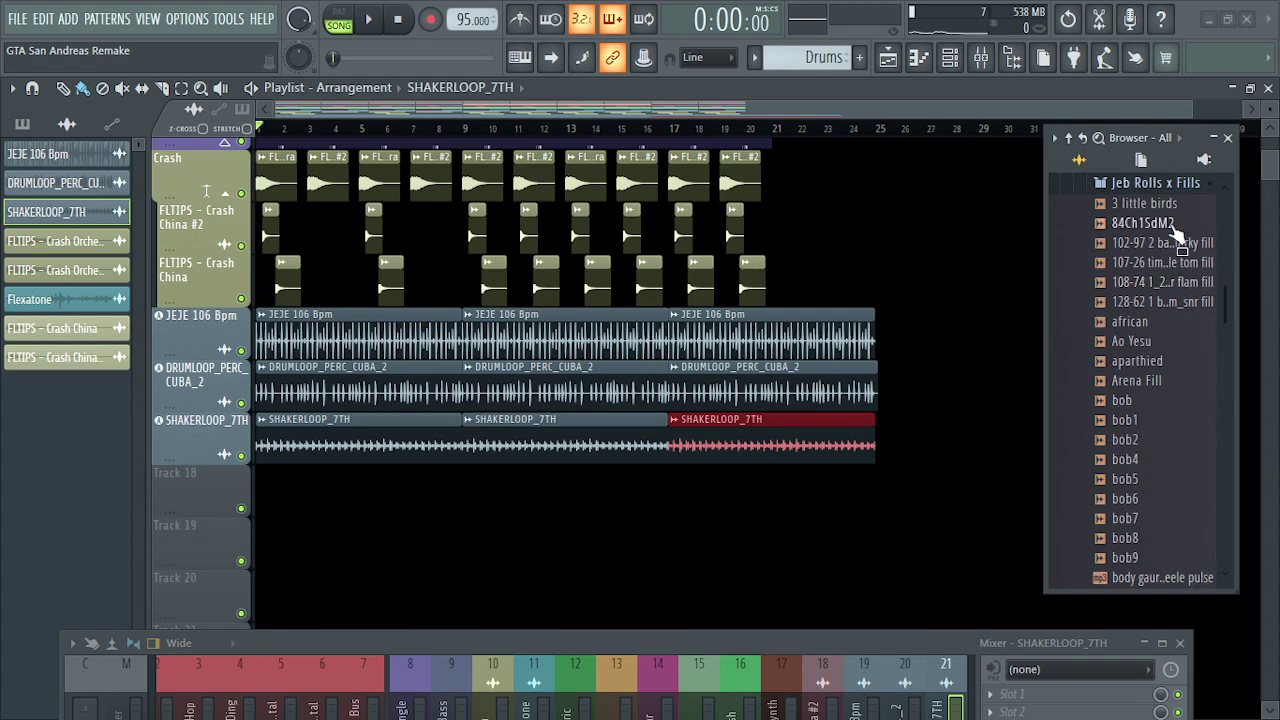
scroll(1178, 235, up, 2)
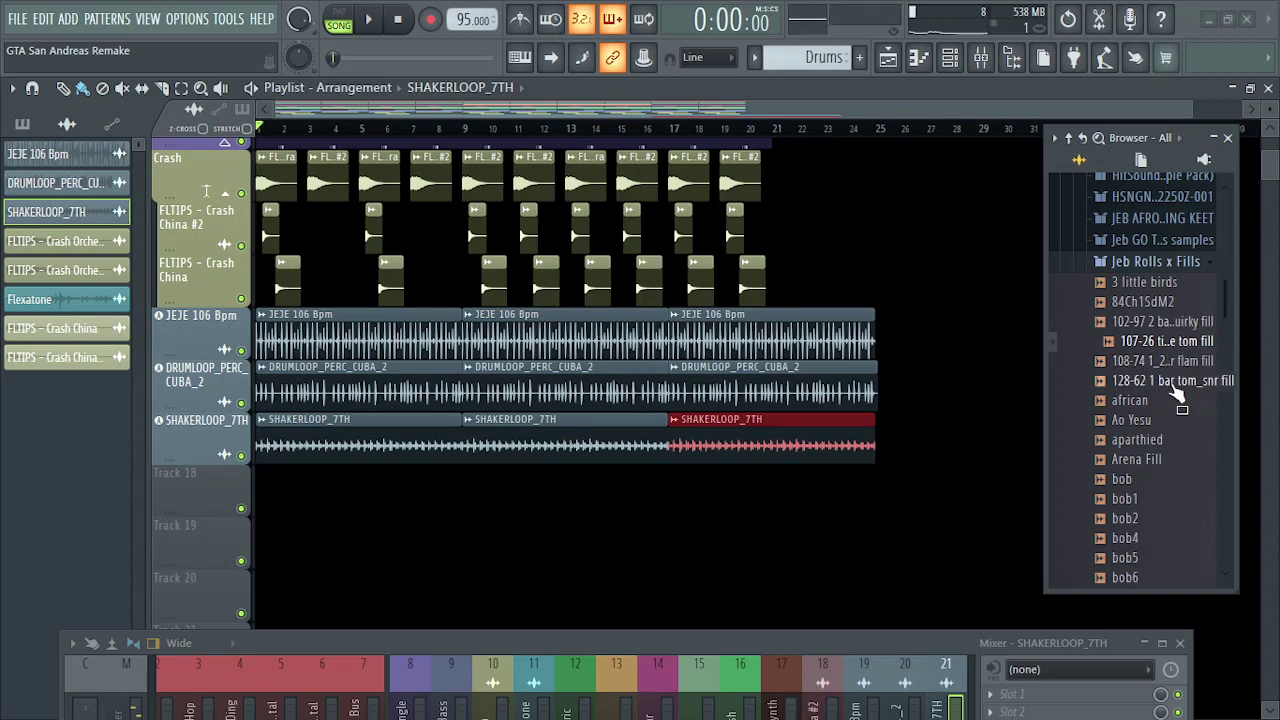
scroll(1177, 410, down, 3)
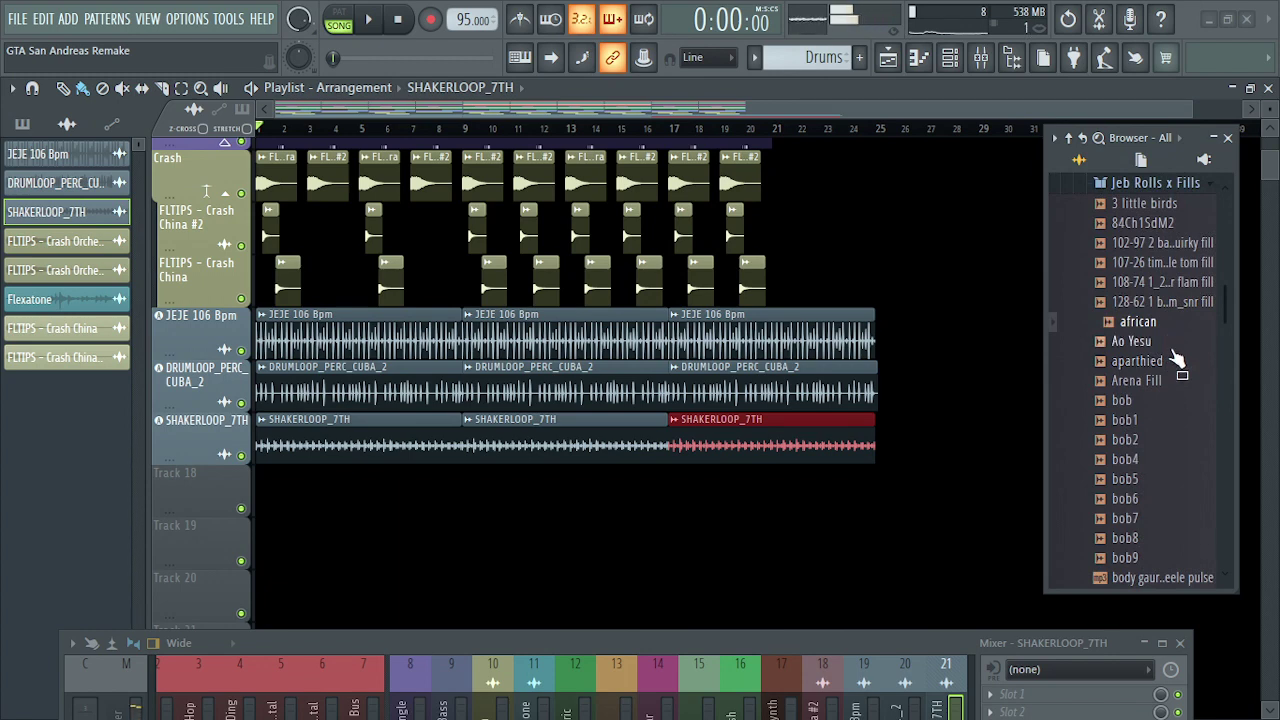
scroll(1177, 418, down, 2)
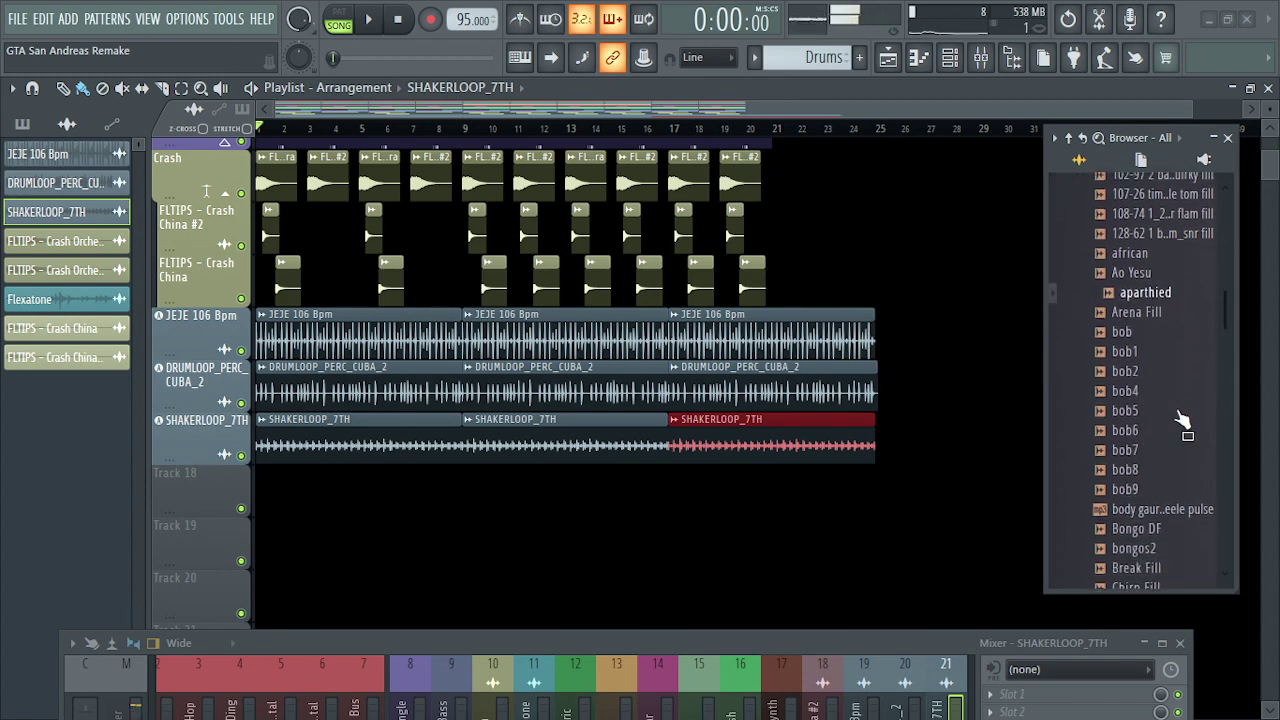
scroll(1180, 418, down, 3)
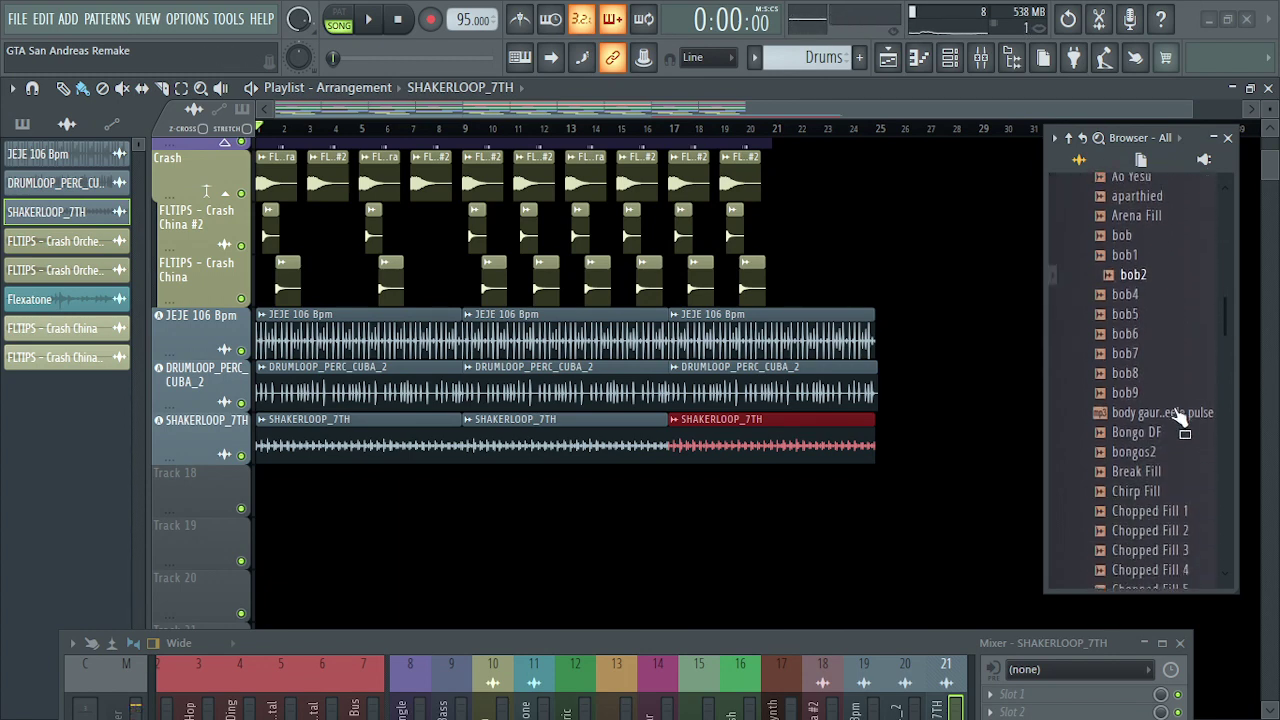
- During song playback, add the bob6 fill to Track 18 at bar 9, then stop playback
key(space)
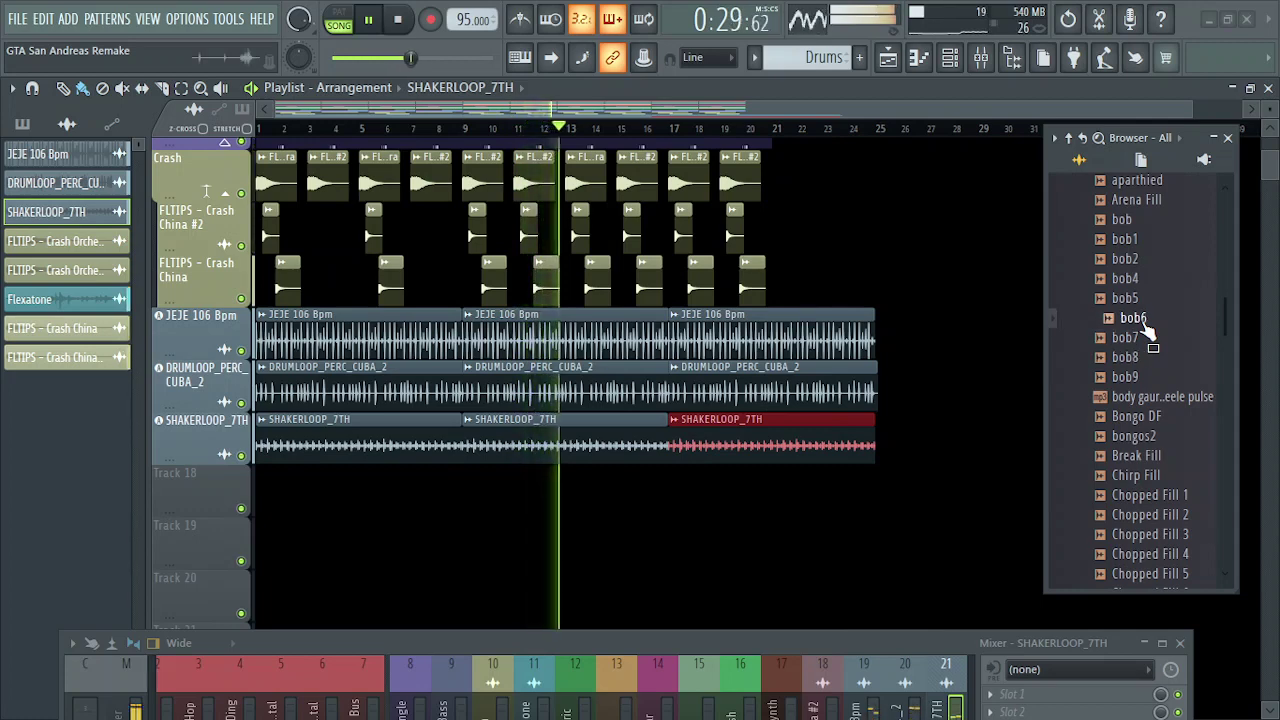
drag(1145, 325, 458, 490)
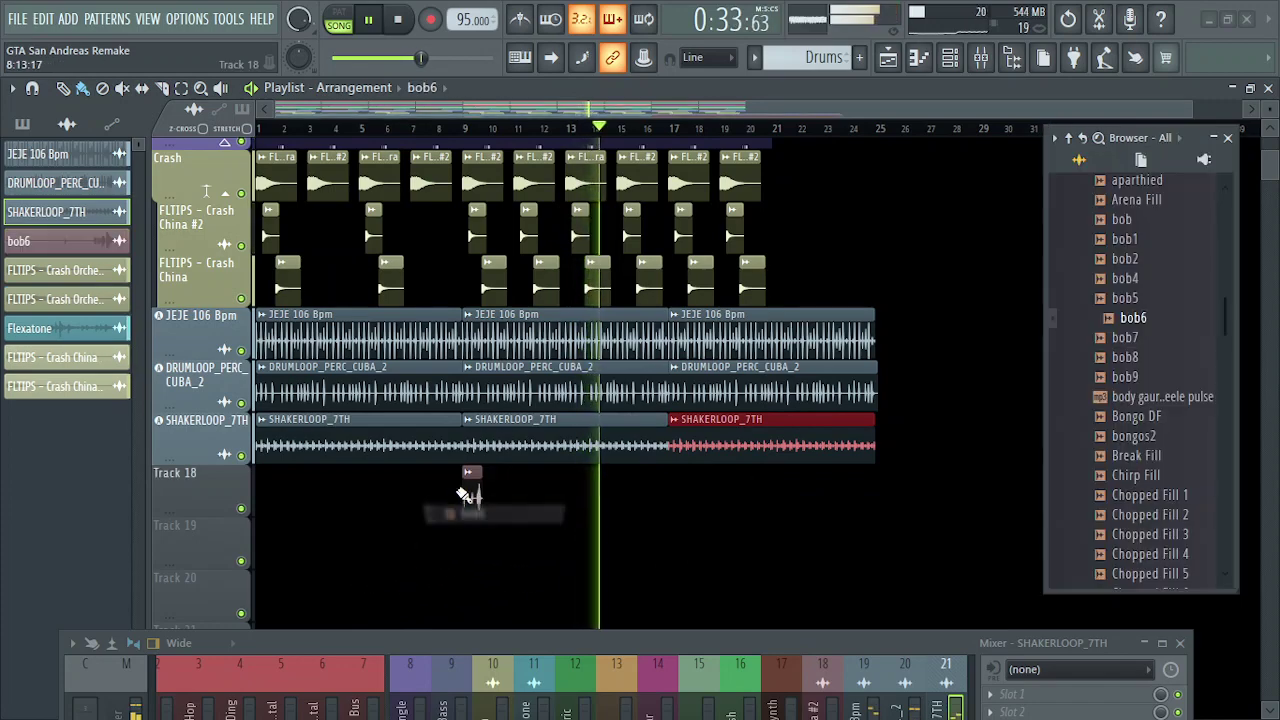
scroll(540, 490, up, 5)
scroll(540, 490, down, 6)
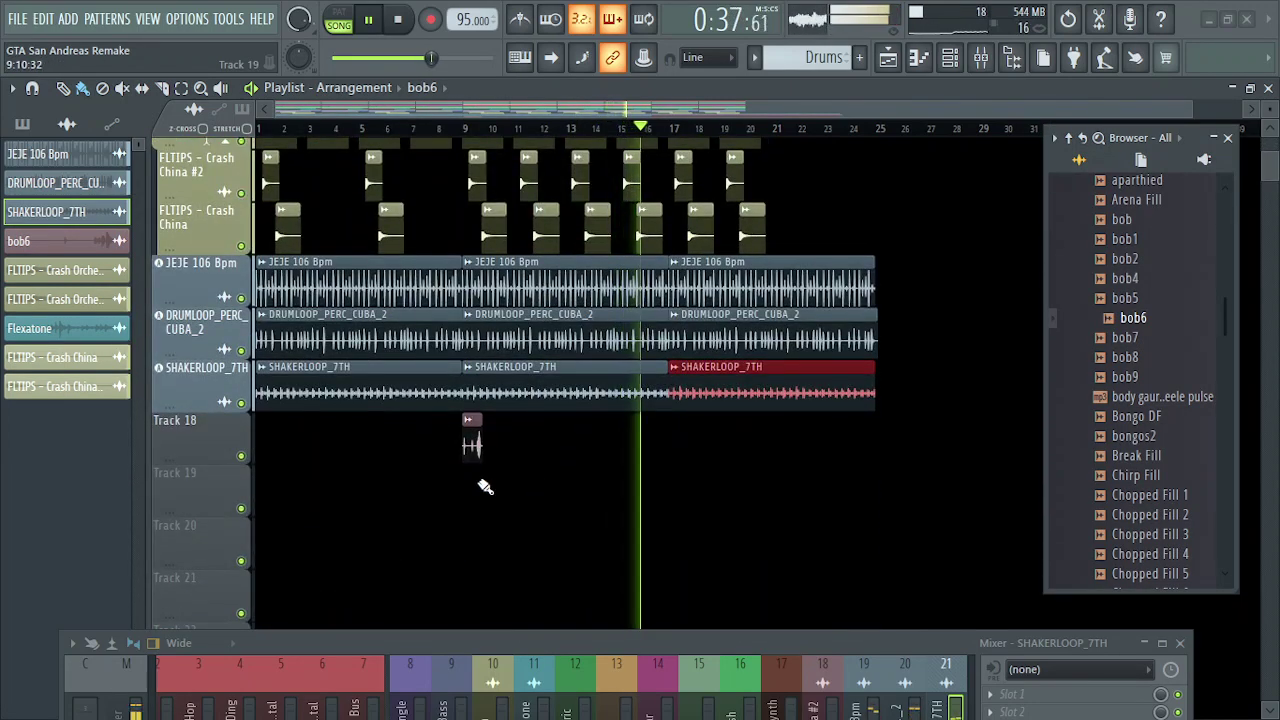
key(space)
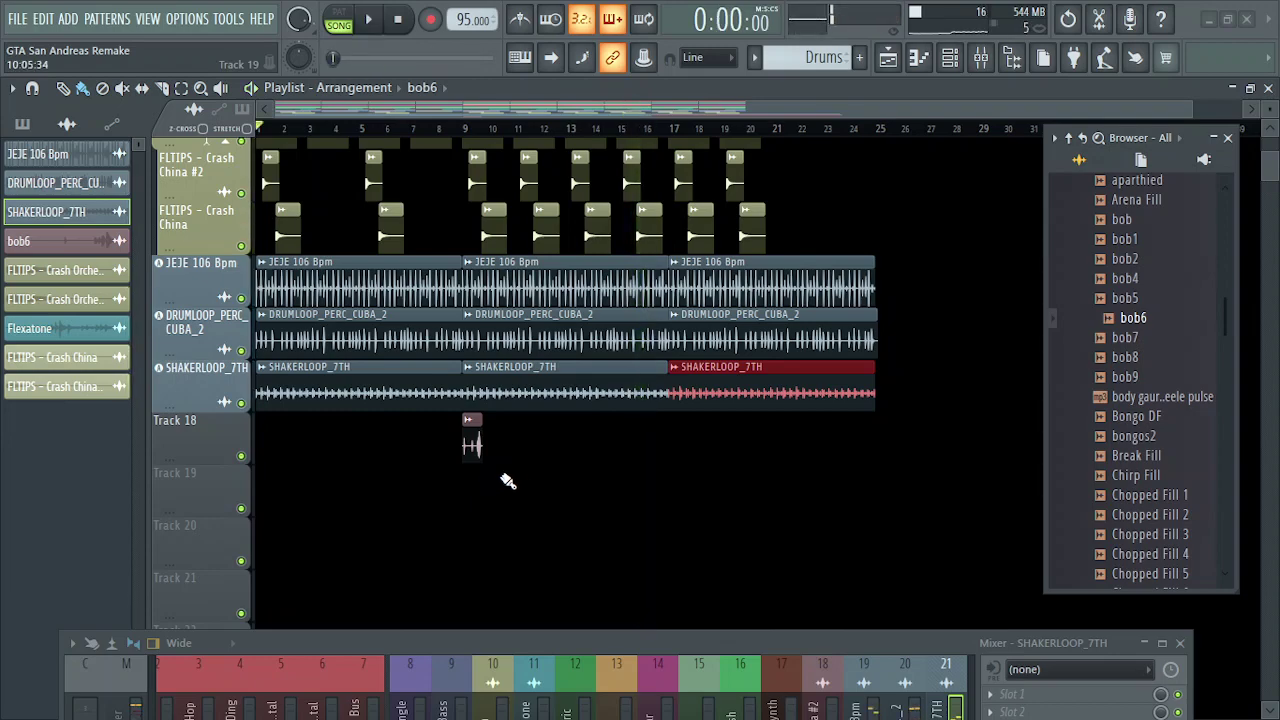
- Move the bob6 clip earlier so it starts within bar 8, and play the song from bar 7
ctrl+scroll(520, 478, up, 5)
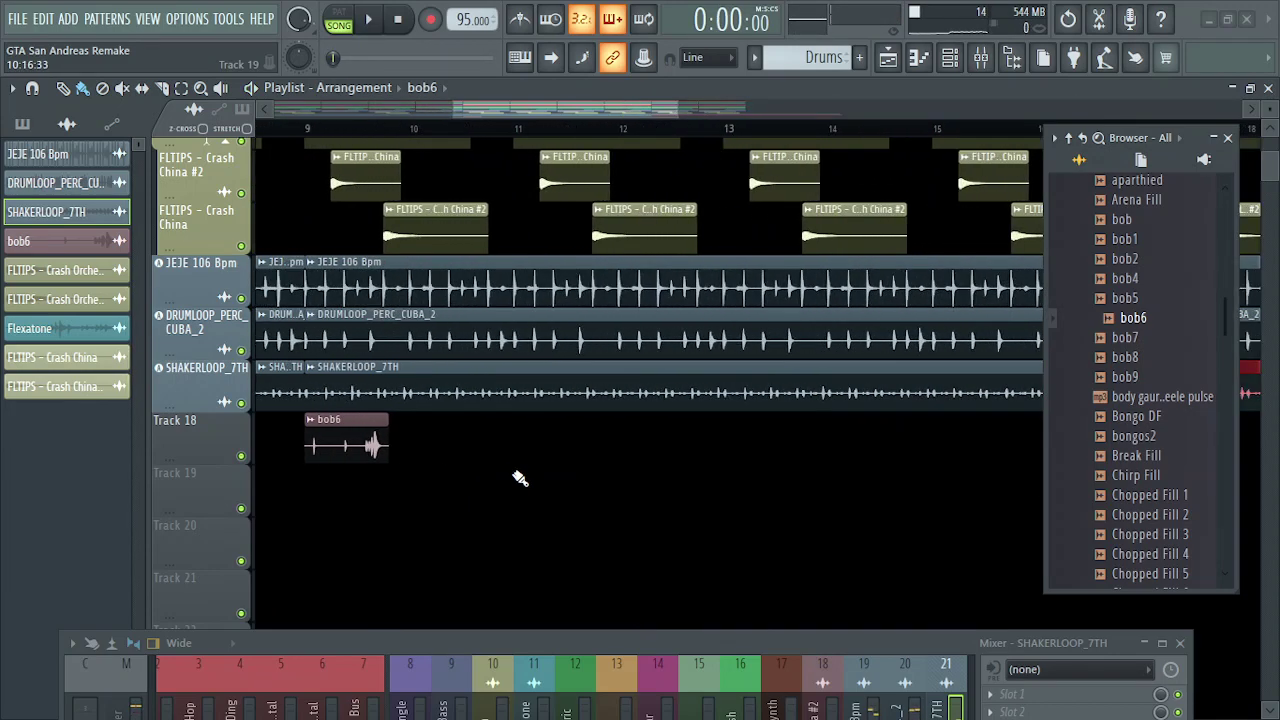
scroll(520, 481, left, 3)
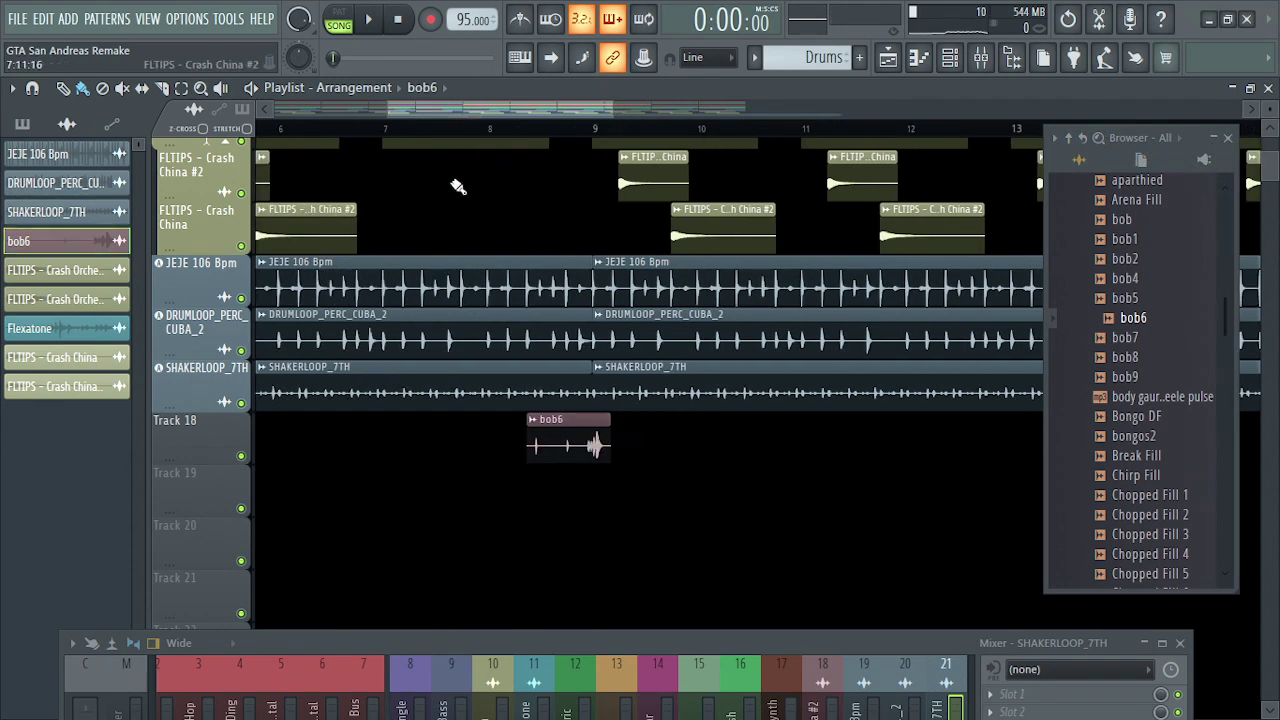
click(398, 137)
key(space)
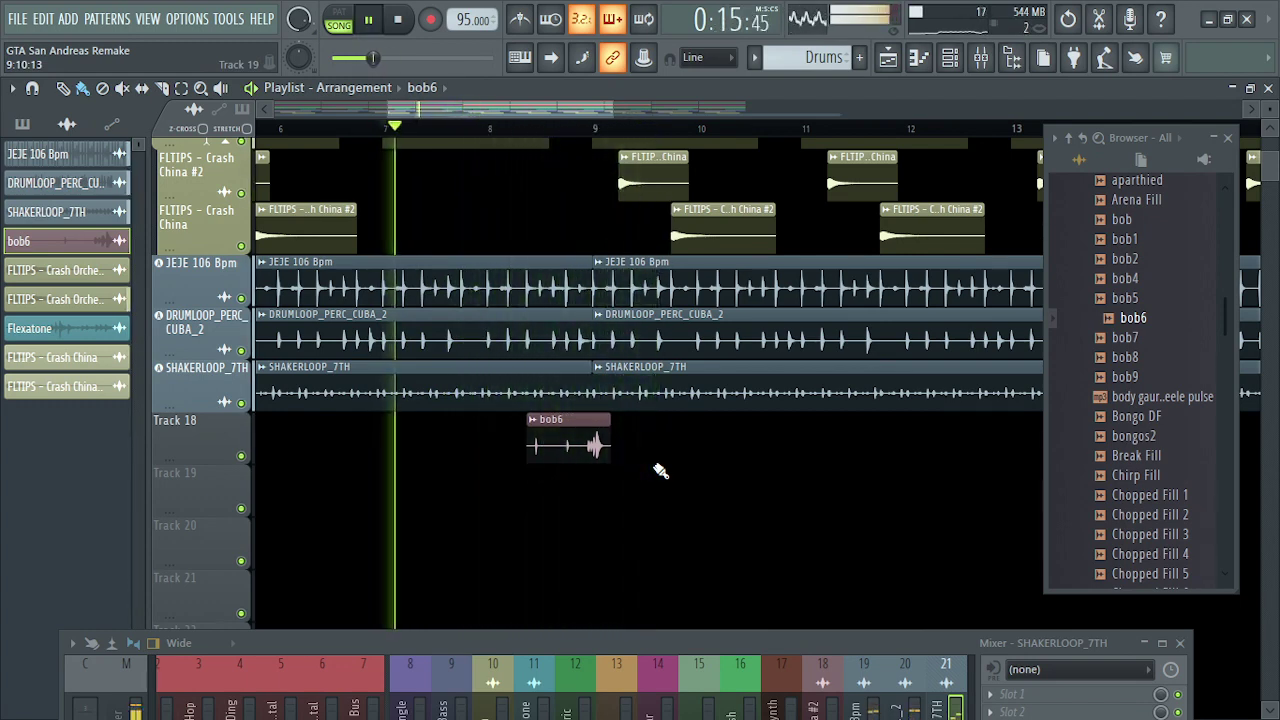
- Try the full bob6 clip at 8:13 and at 8:11, replaying from bar 7 after each move
drag(548, 437, 594, 439)
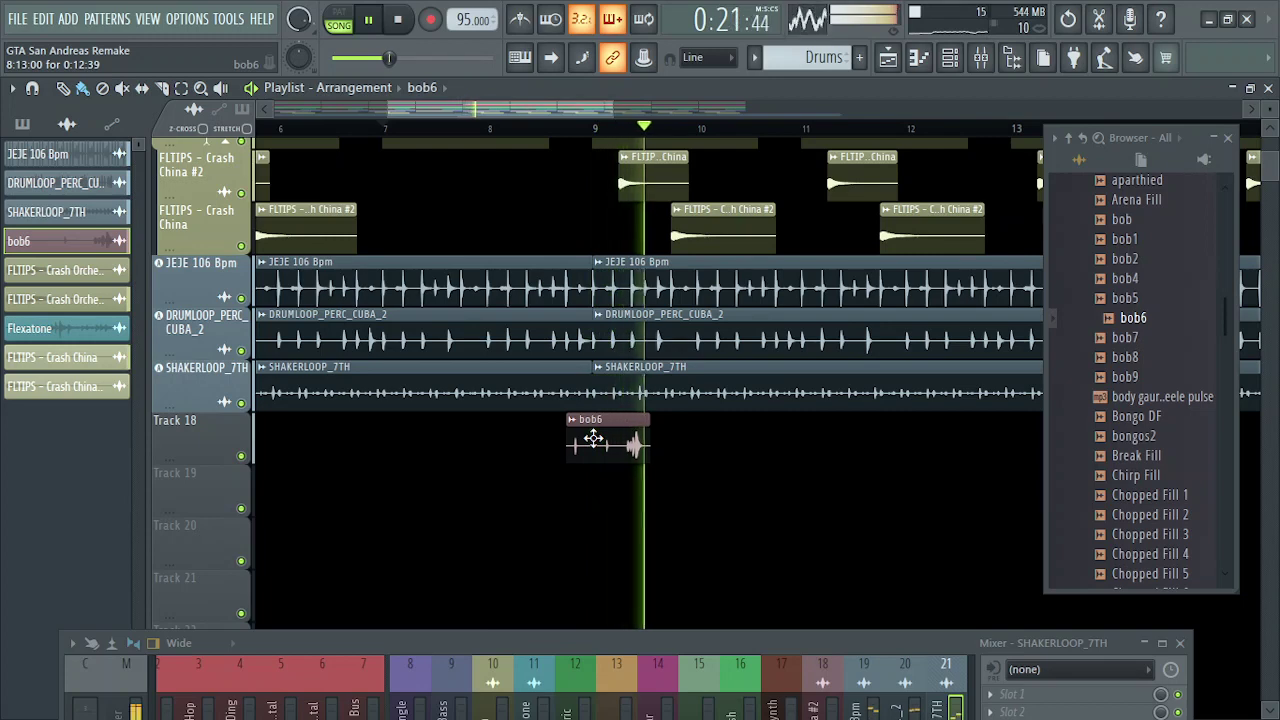
key(space)
key(space)
drag(594, 439, 600, 442)
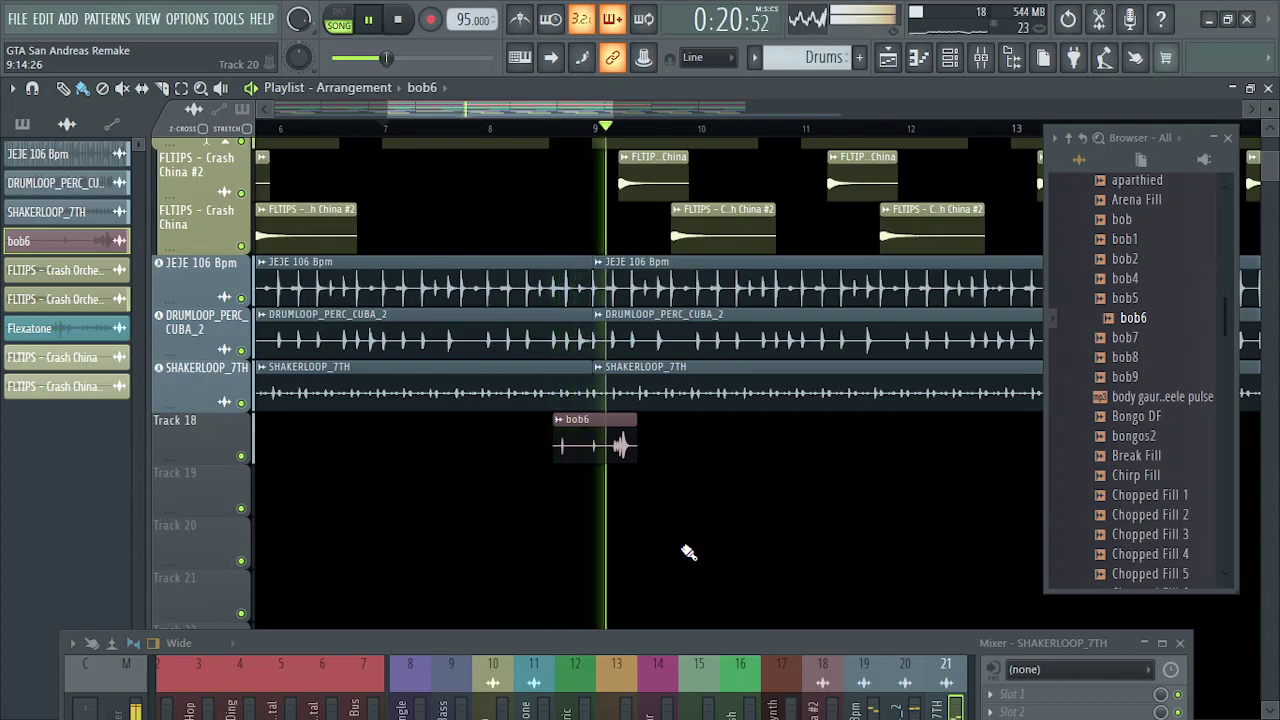
key(space)
key(space)
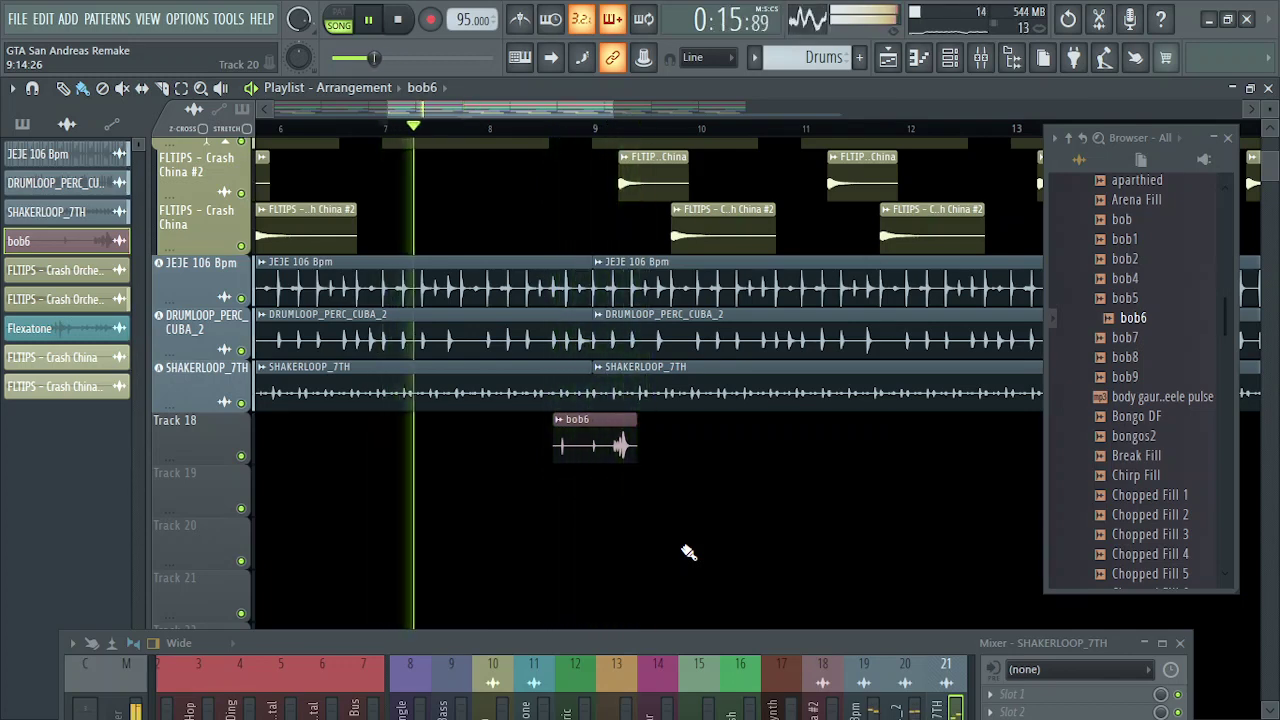
- Trim the start of the bob6 clip down to its final burst, move it to 8:13, and replay from bar 7
mouse_move(593, 444)
mouse_down()
mouse_move(575, 444)
mouse_move(594, 446)
mouse_up()
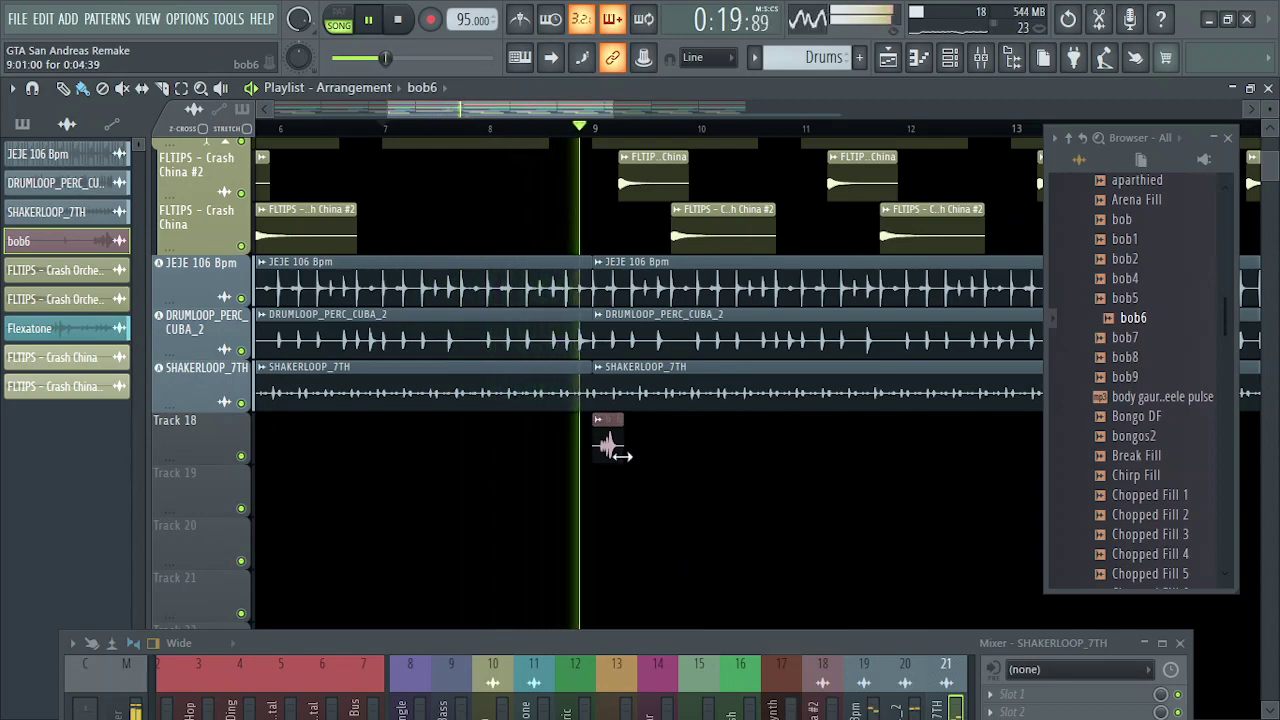
drag(607, 449, 586, 446)
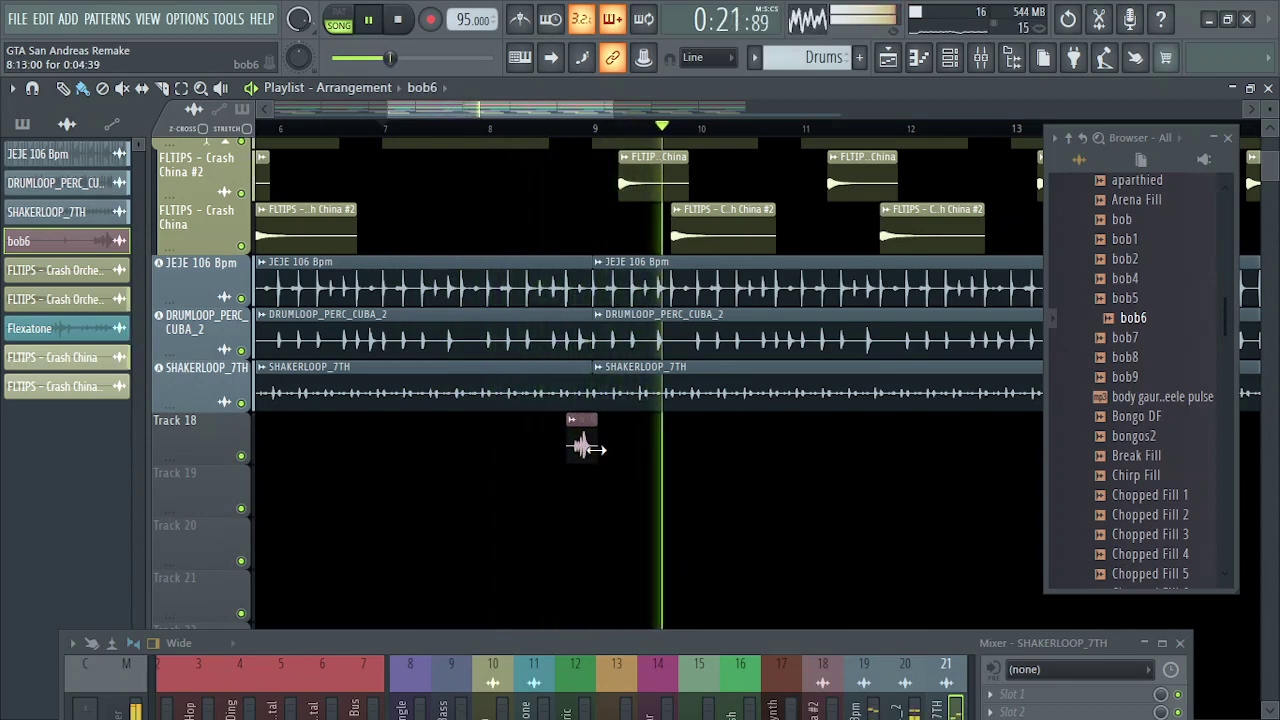
key(space)
key(space)
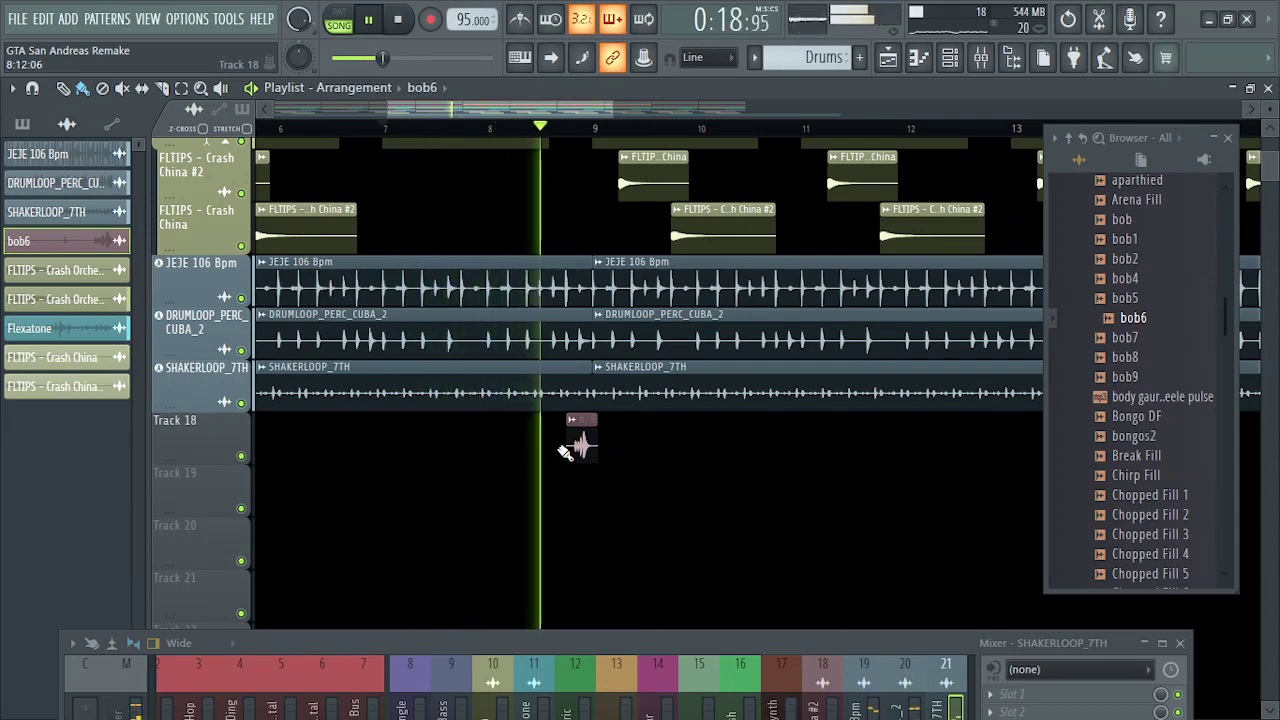
- Try the trimmed bob6 clip at 8:11 and replay the transition from bar 7
drag(579, 445, 565, 445)
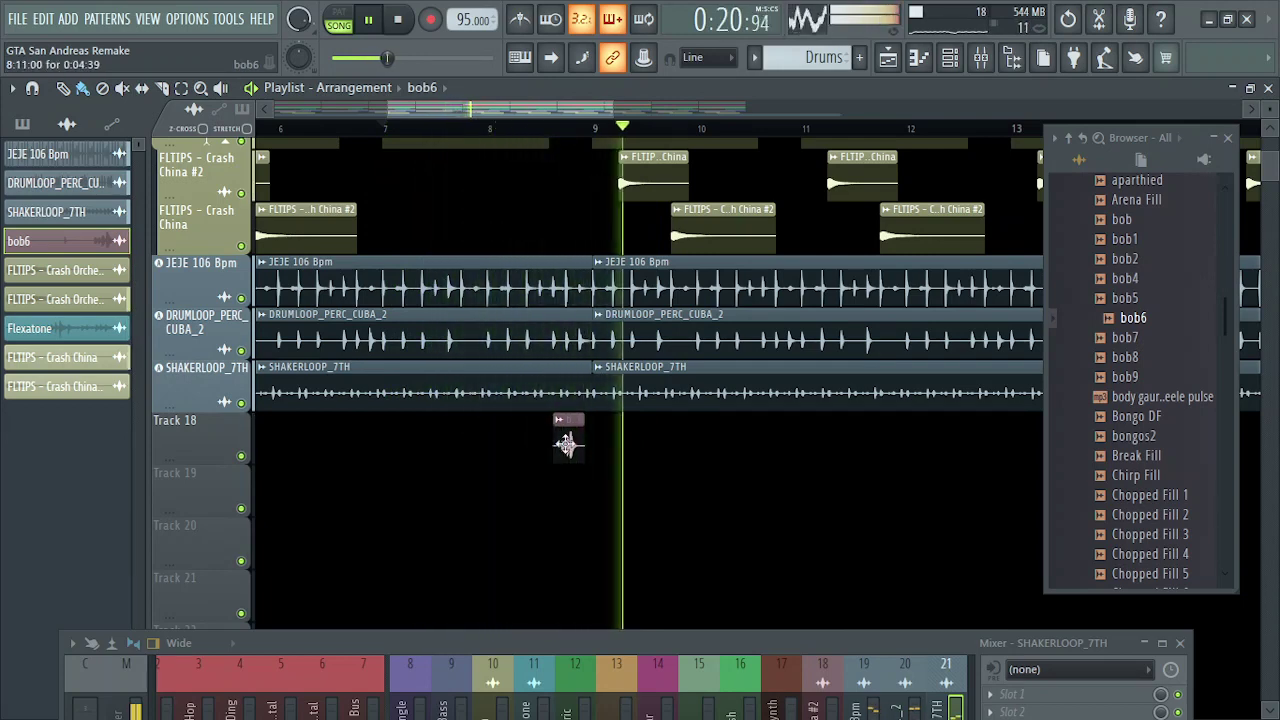
key(space)
key(space)
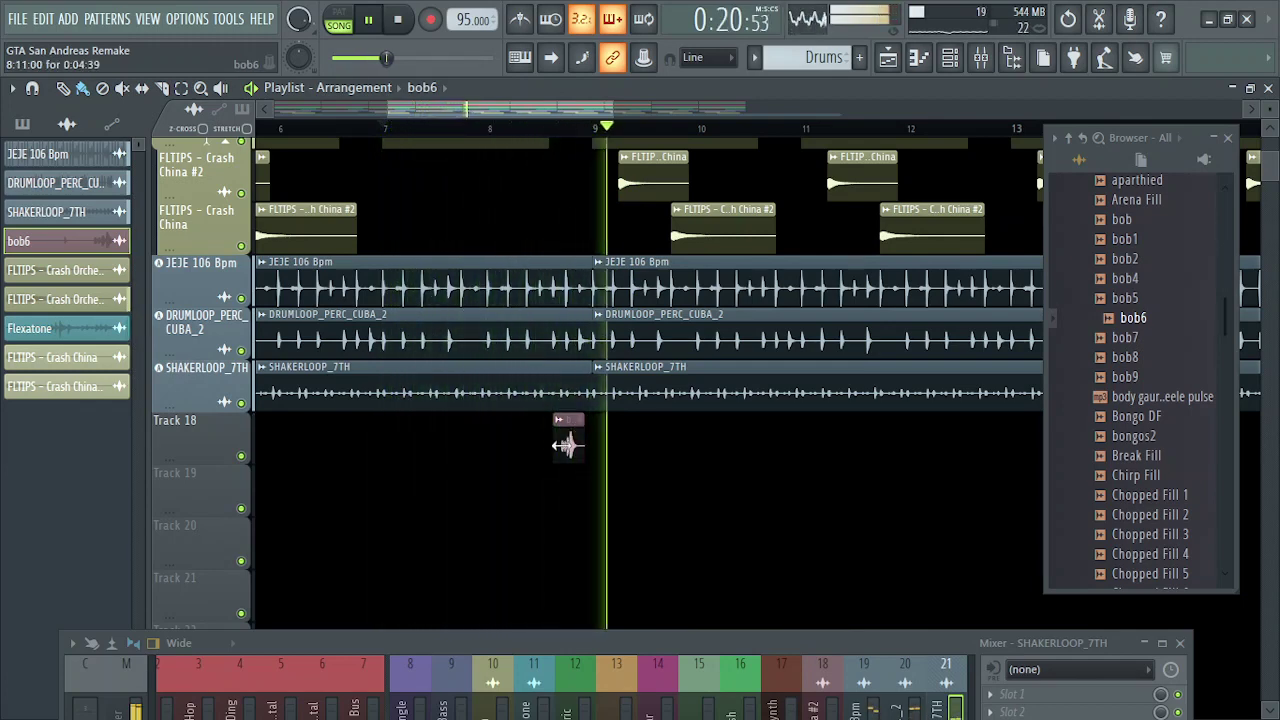
- Shift the trimmed bob6 clip to 8:09, then to 8:10, auditioning it against the loops
drag(557, 445, 560, 445)
scroll(557, 444, up, 1)
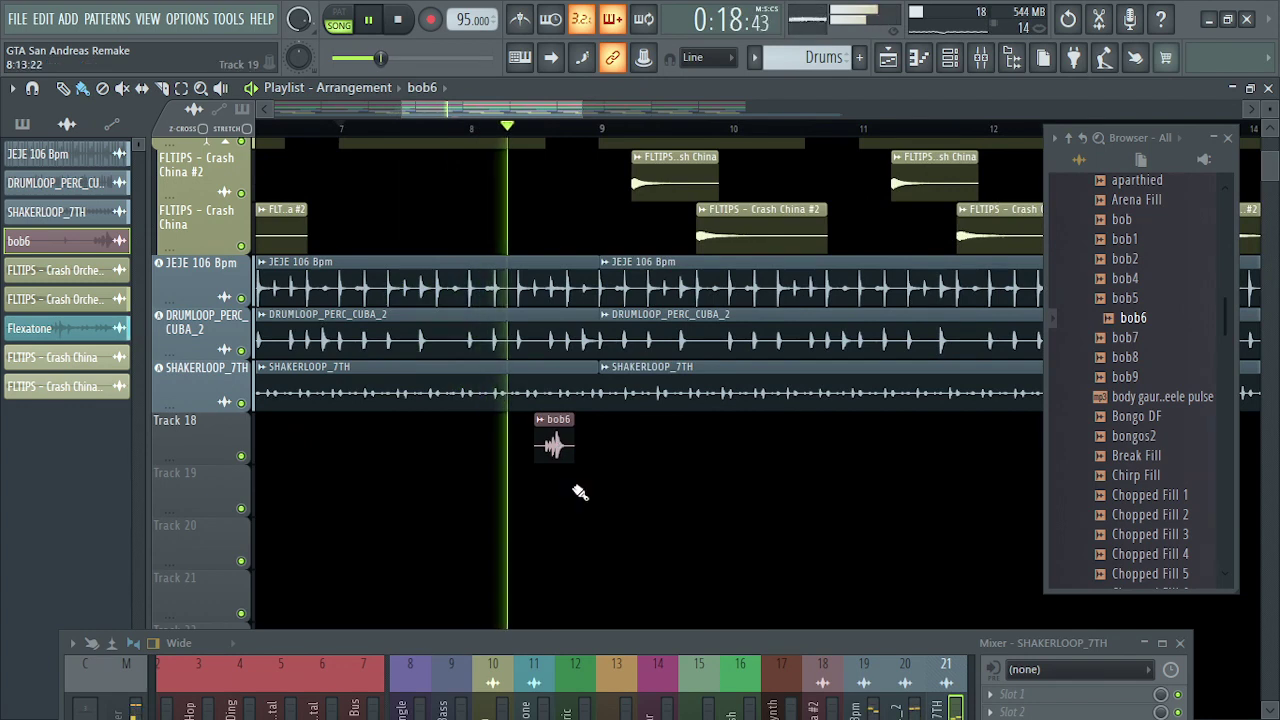
scroll(600, 476, up, 2)
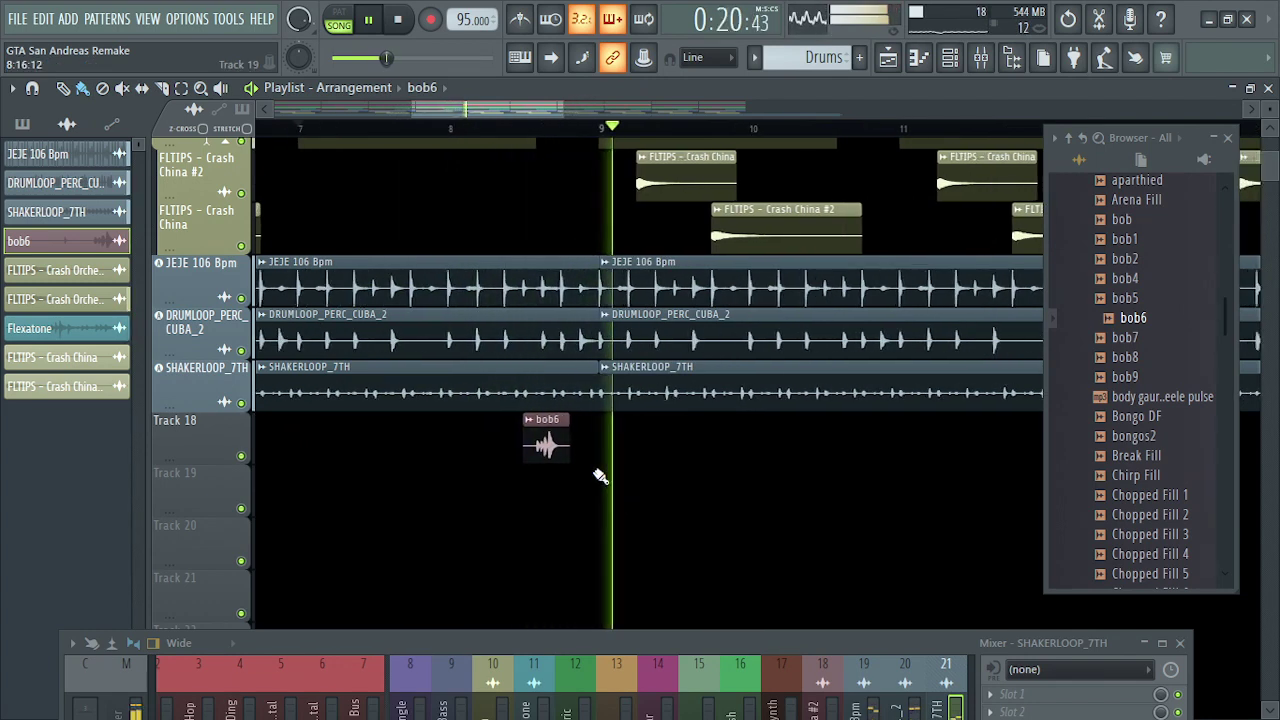
scroll(600, 476, up, 1)
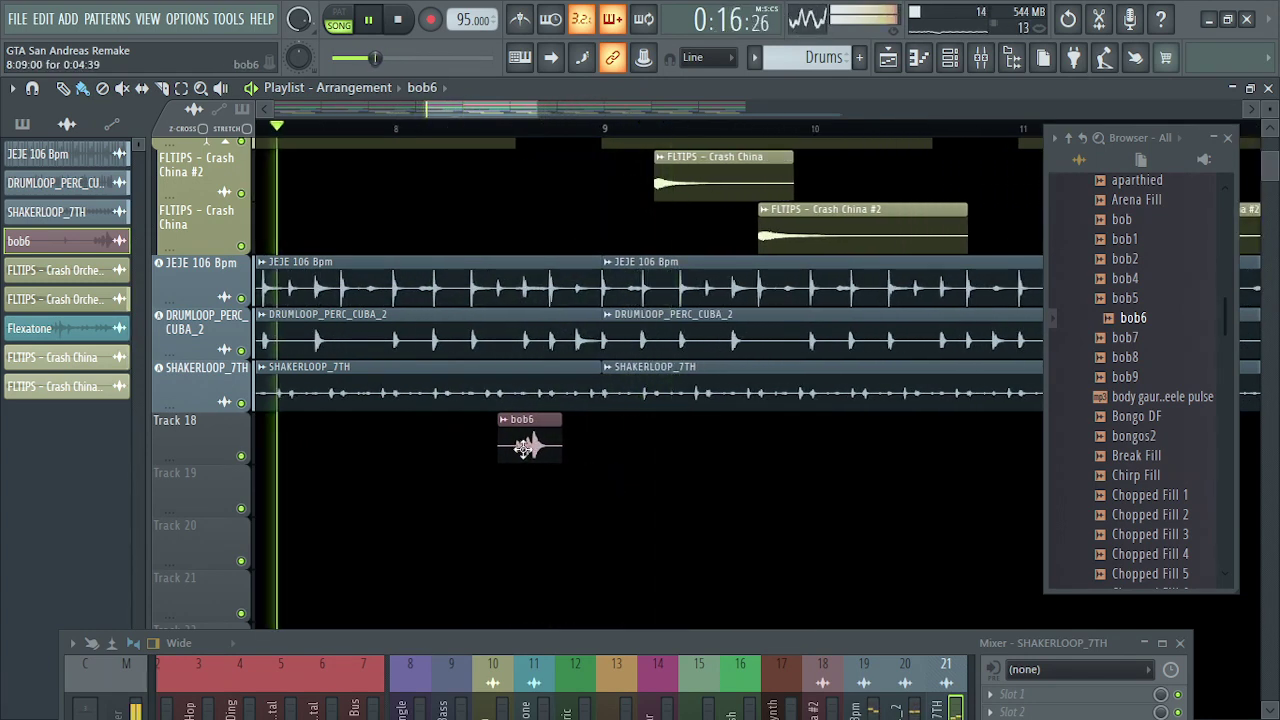
drag(518, 446, 531, 446)
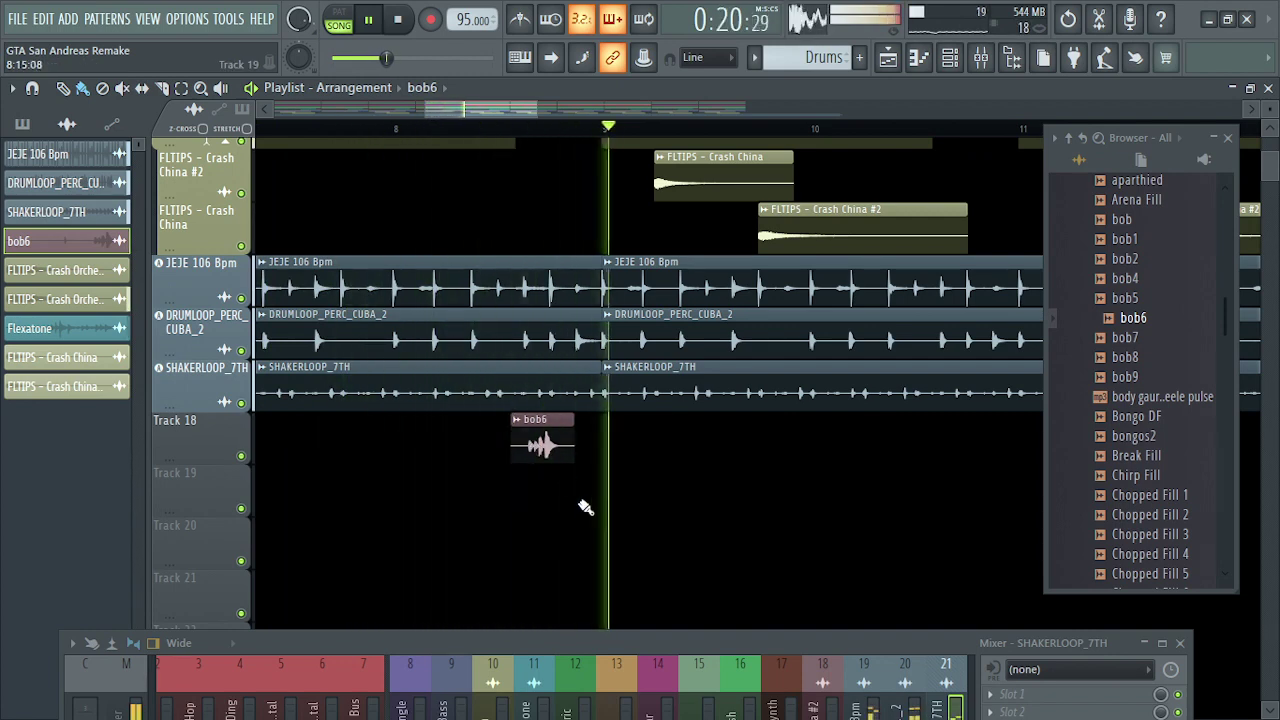
- Fit the bob6 sample to the project's tempo of 95 BPM and replay the transition from bar 7
click(516, 421)
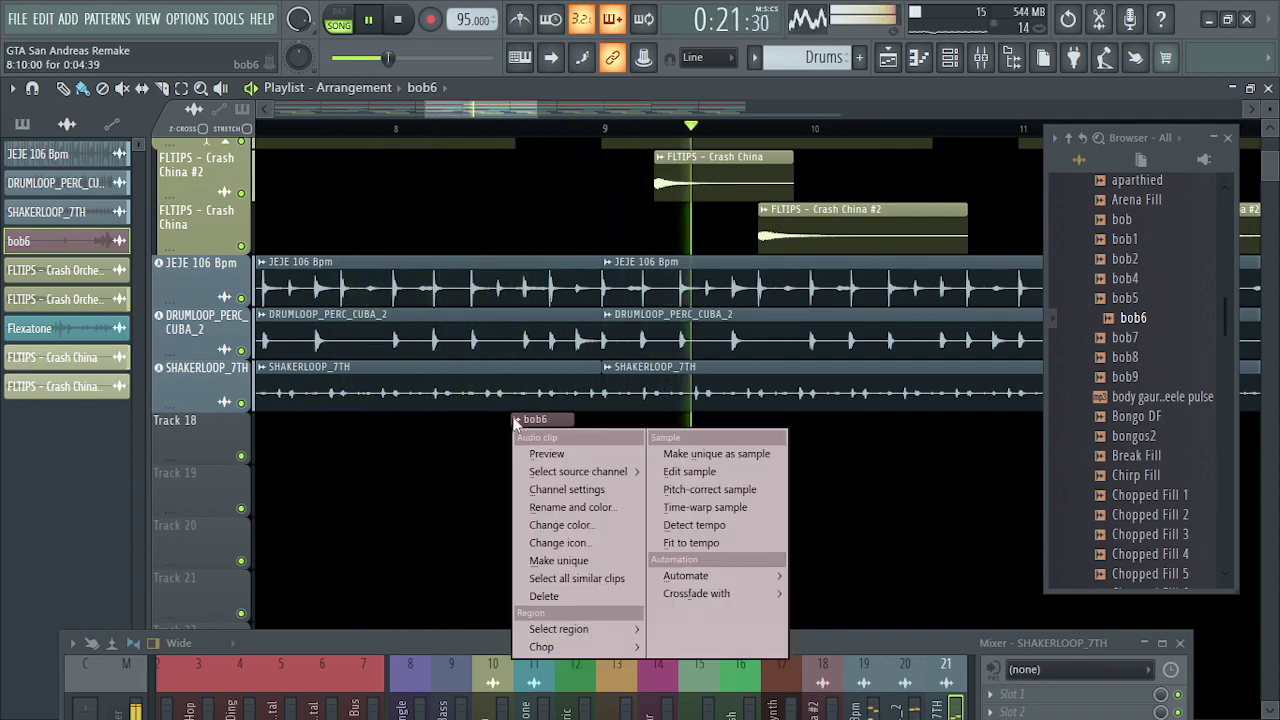
click(718, 532)
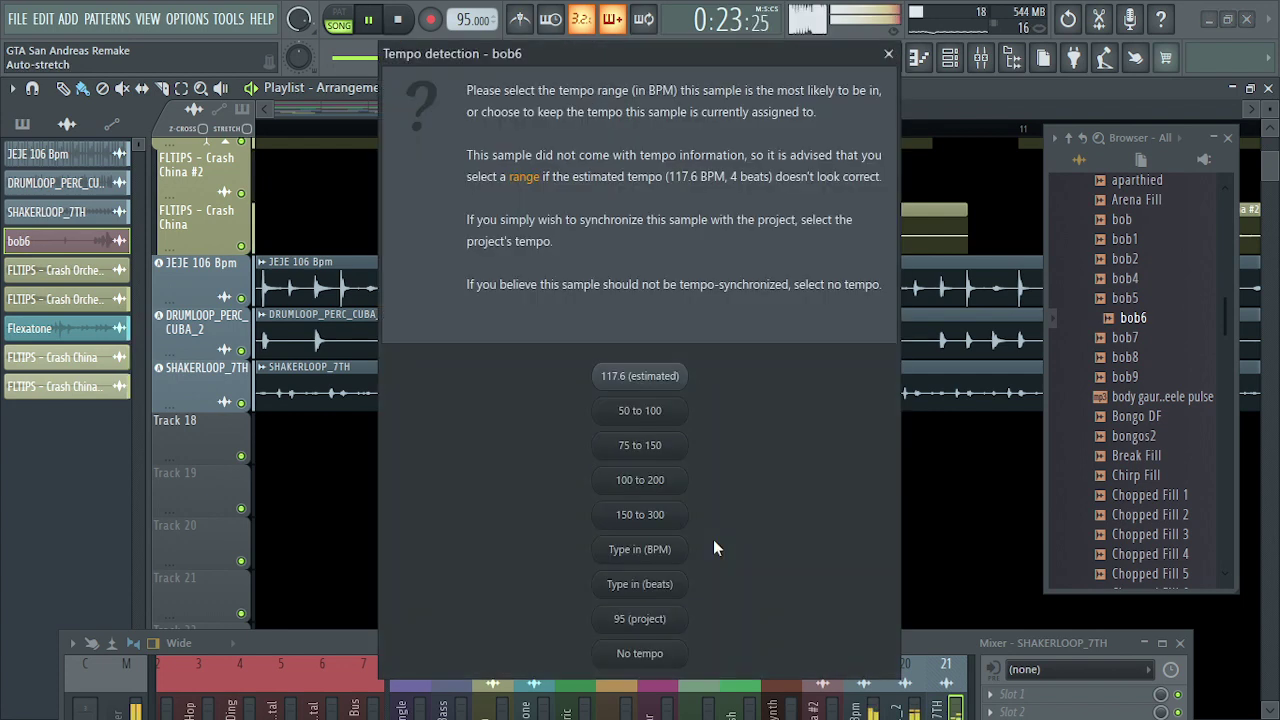
click(657, 619)
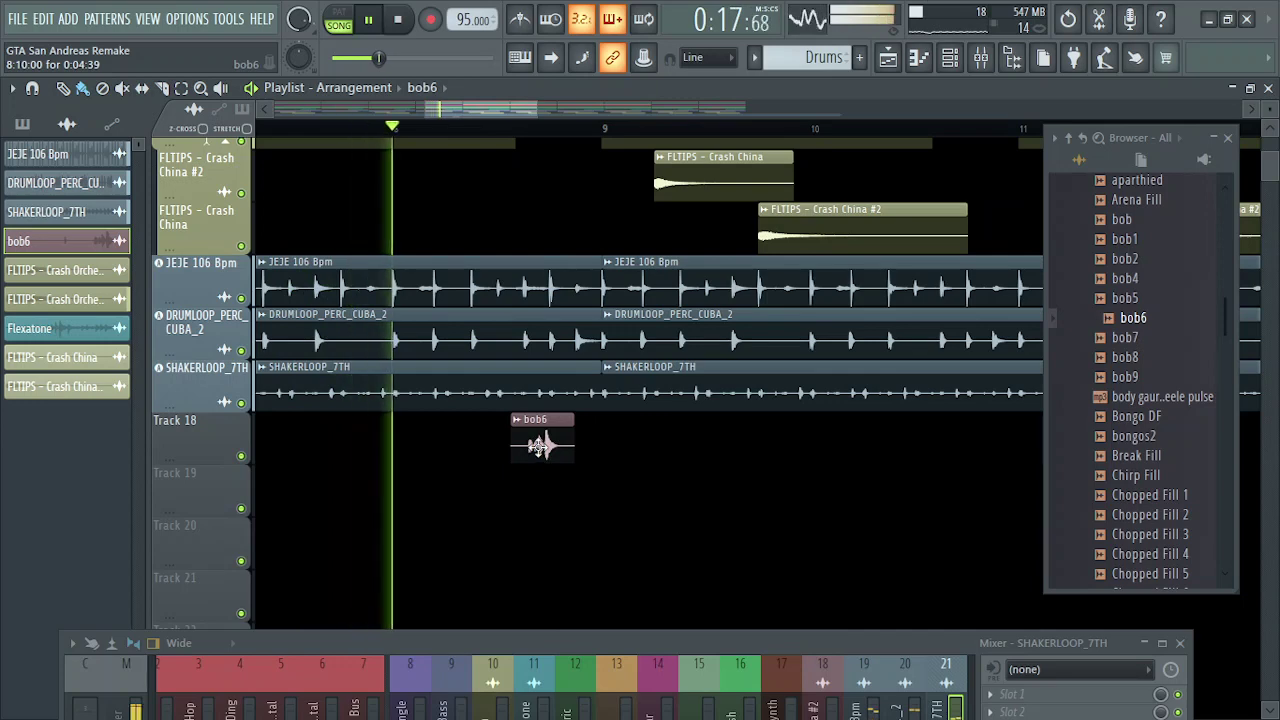
drag(538, 447, 546, 448)
key(space)
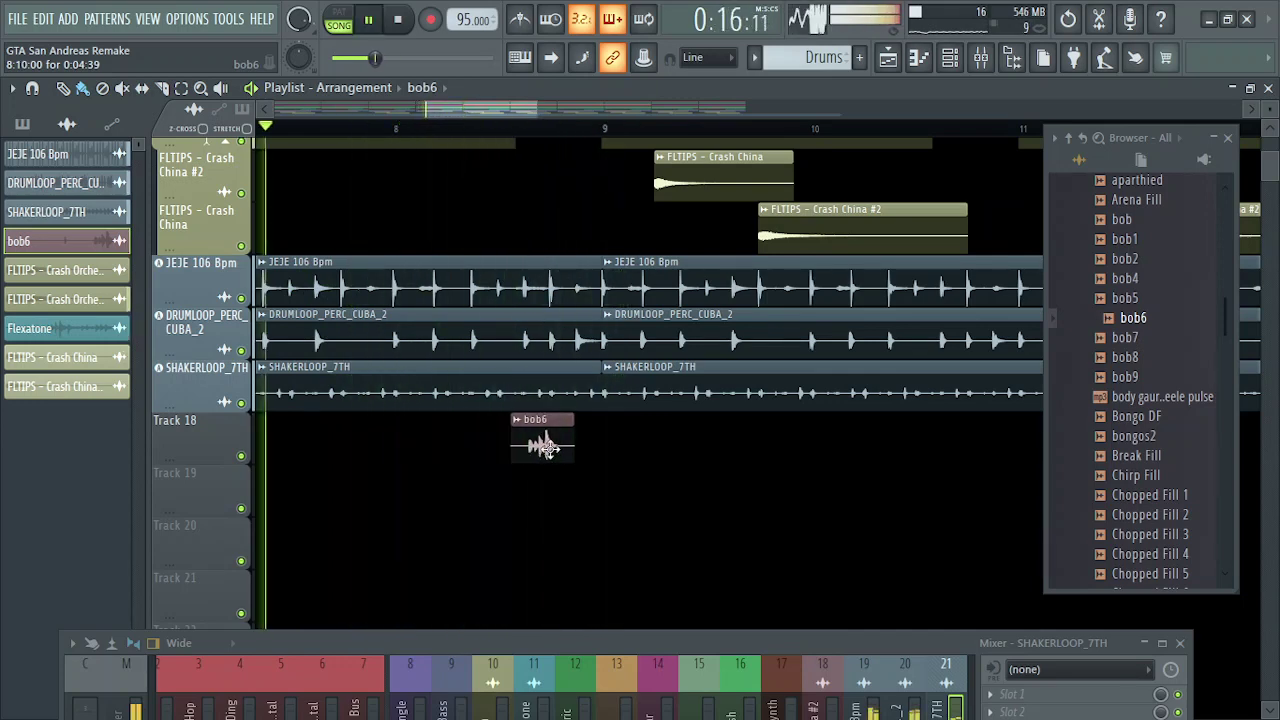
- Try the bob6 clip on Track 18 at 8:10 and replay the transition from bar 7
scroll(547, 447, up, 2)
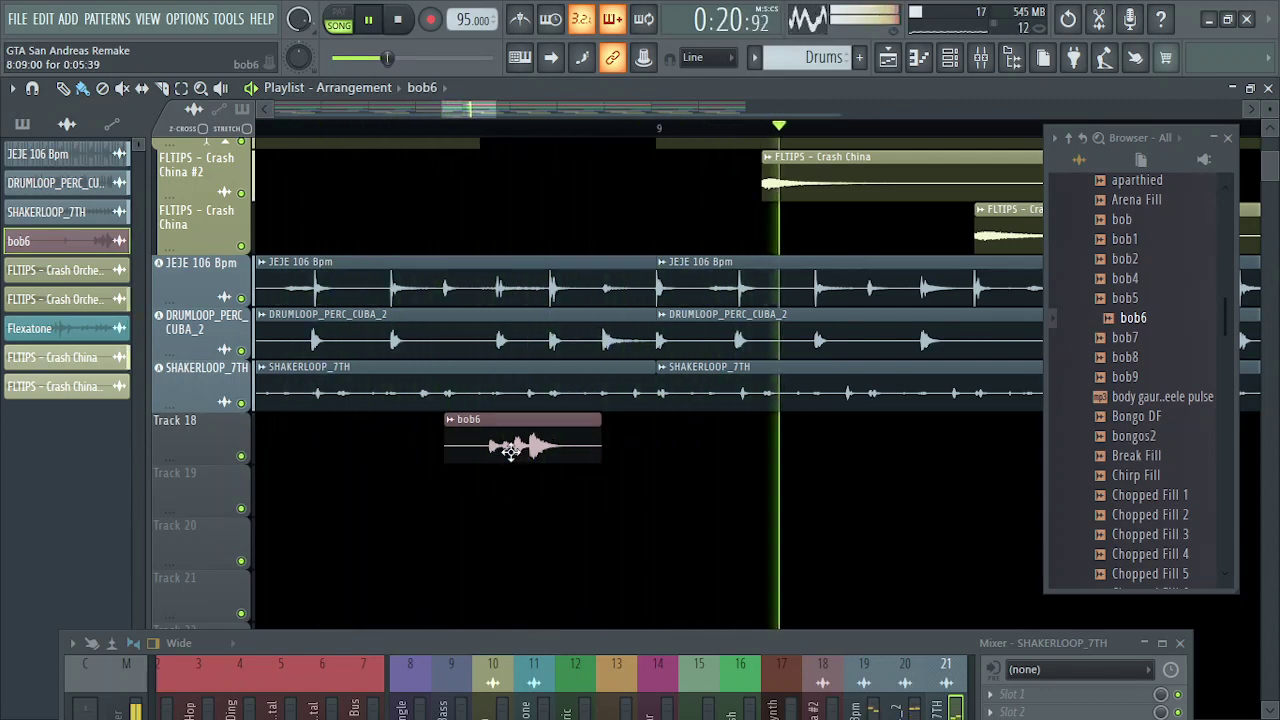
drag(494, 450, 520, 450)
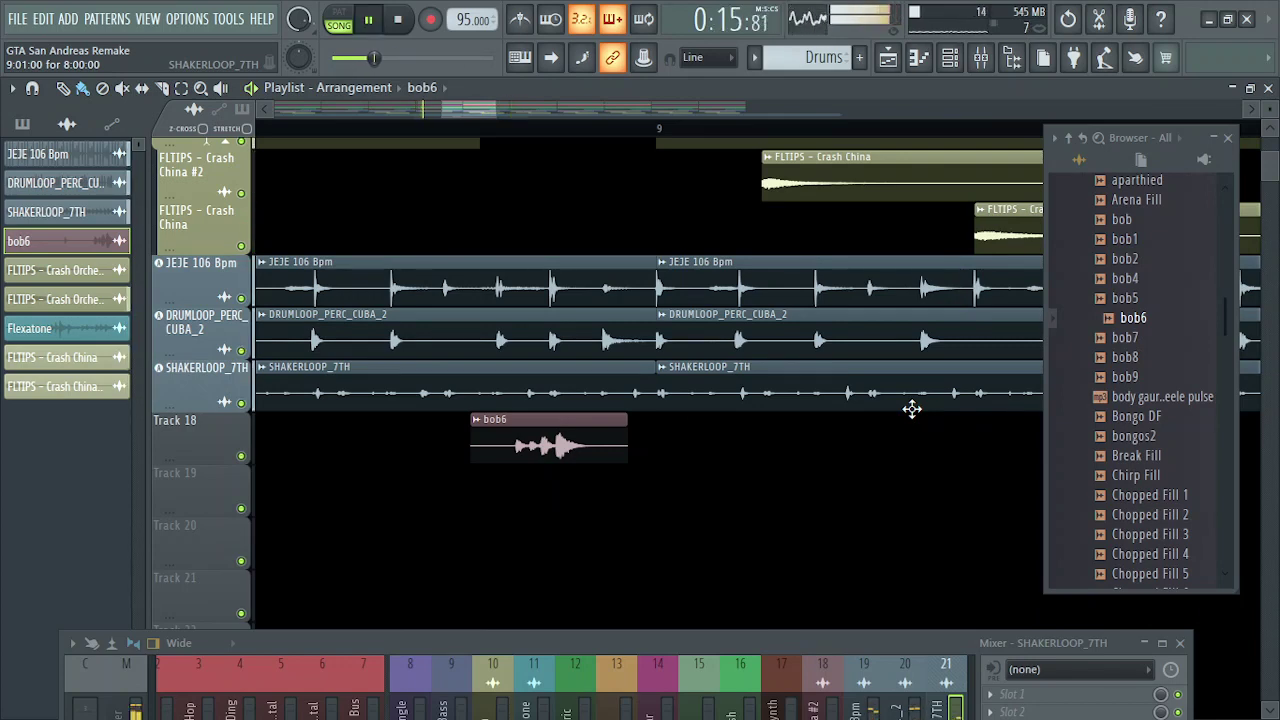
scroll(907, 474, down, 3)
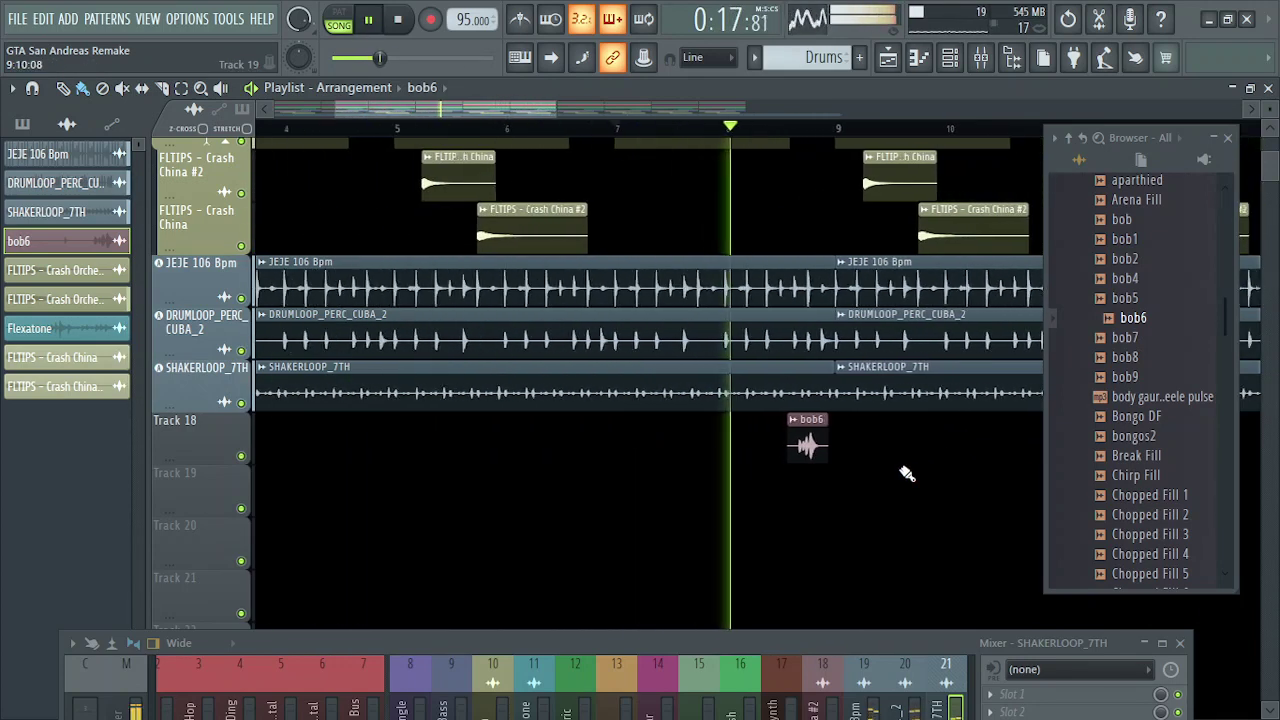
click(907, 474)
key(space)
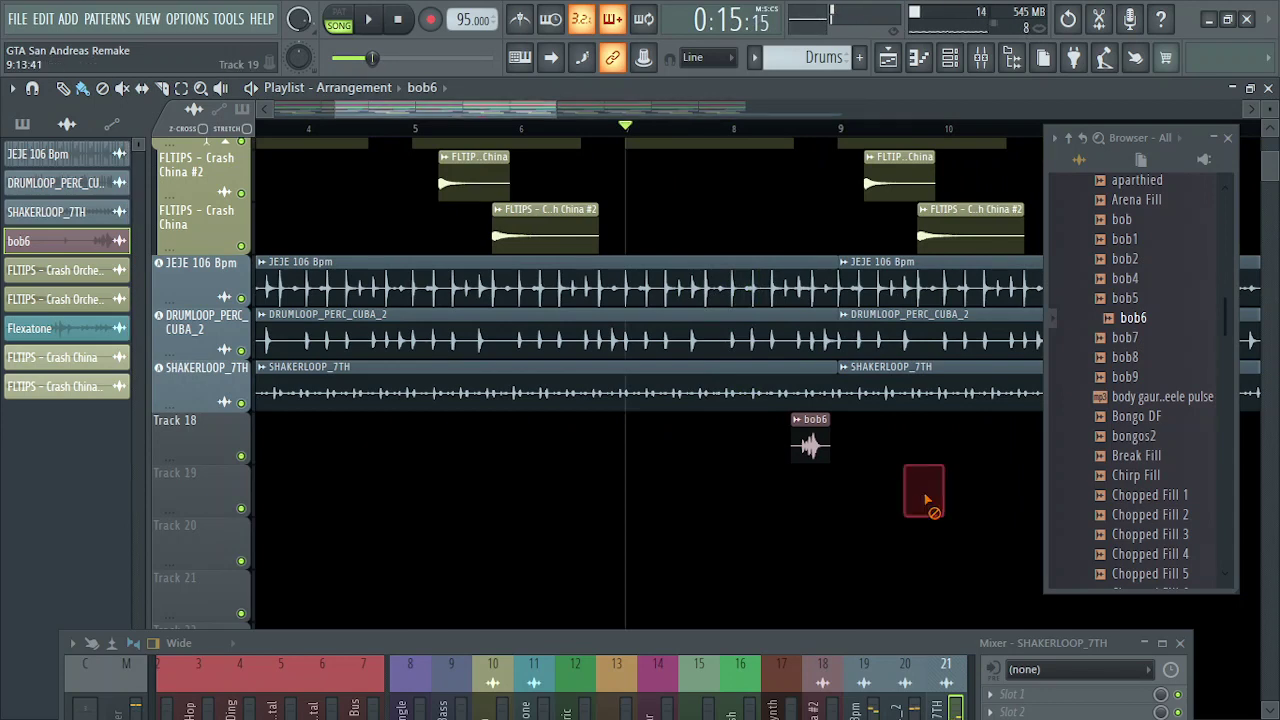
- Nudge the bob6 clip off the grid to 8:09:22 in fine steps, auditioning each position, and open the Jeb GO samples folder
scroll(799, 517, up, 5)
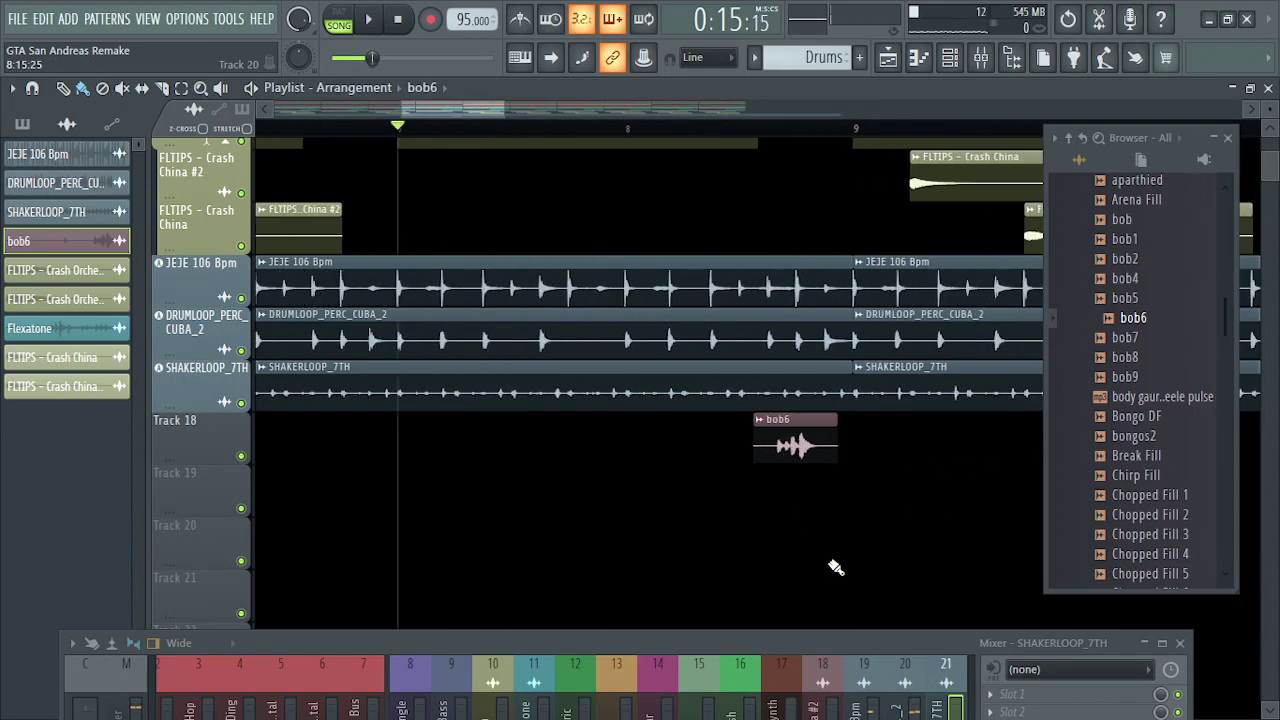
scroll(835, 568, down, 3)
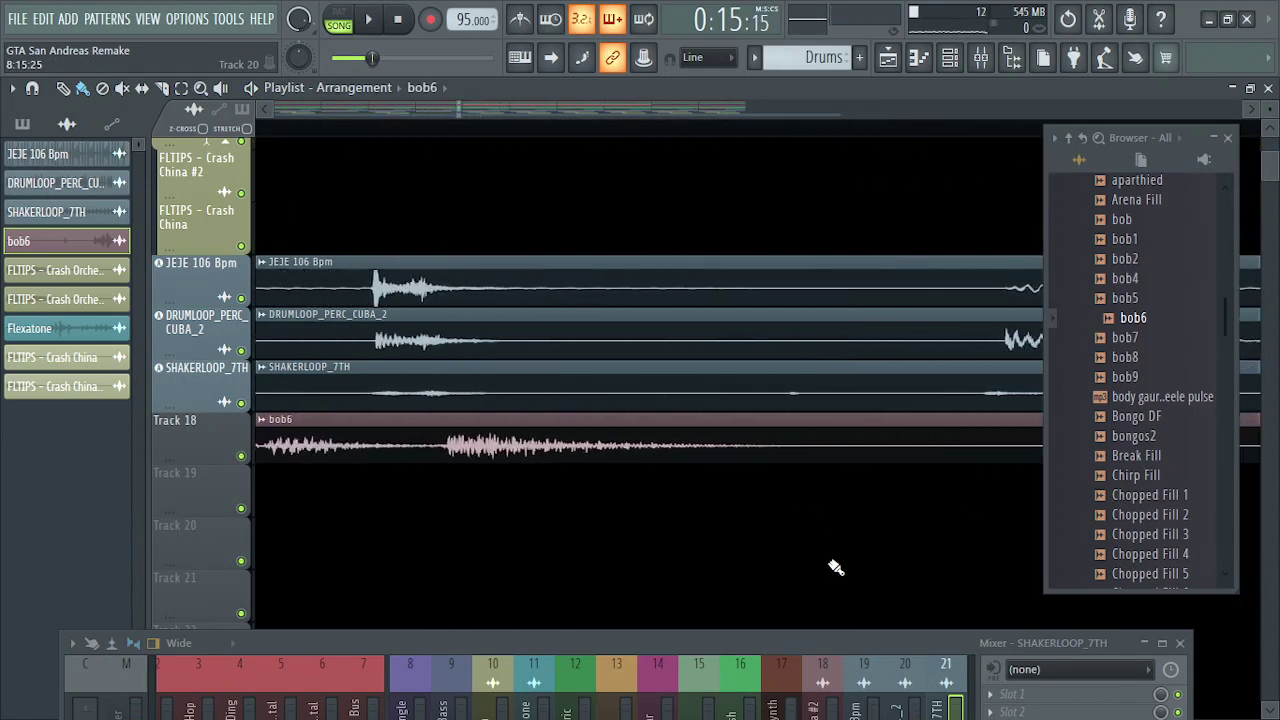
key(space)
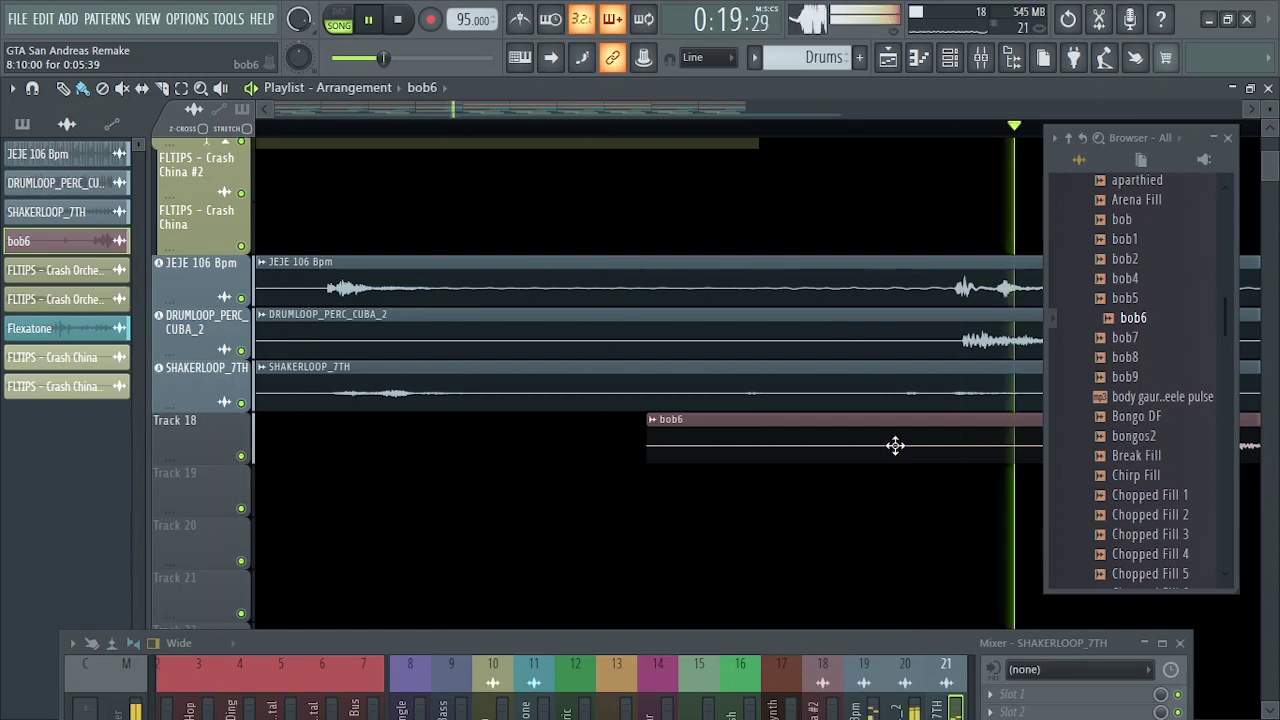
drag(895, 445, 853, 447)
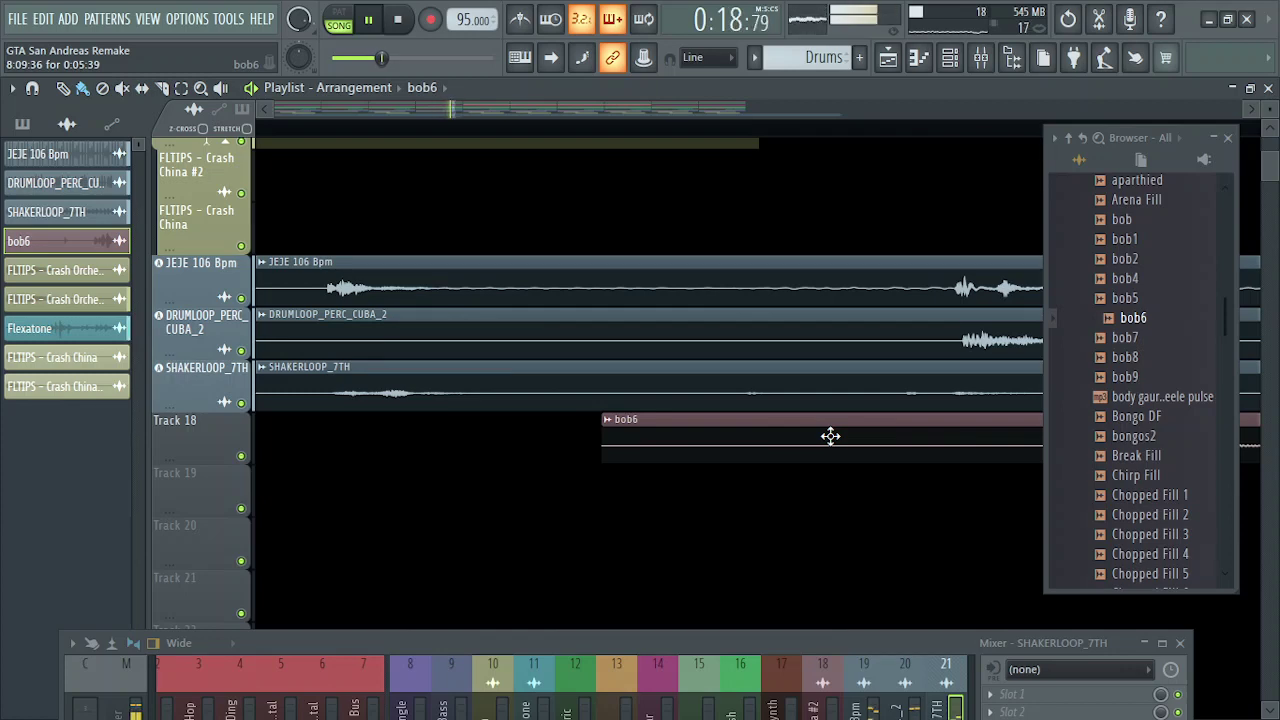
drag(811, 436, 774, 436)
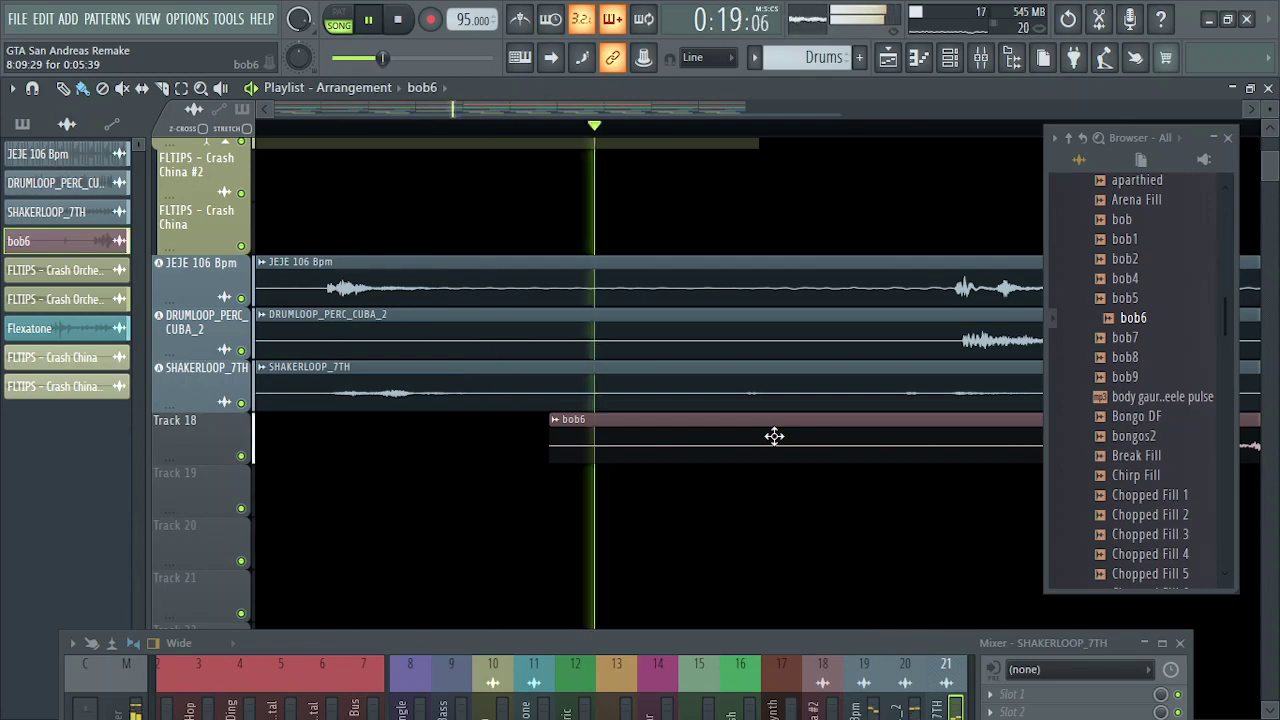
drag(774, 436, 754, 433)
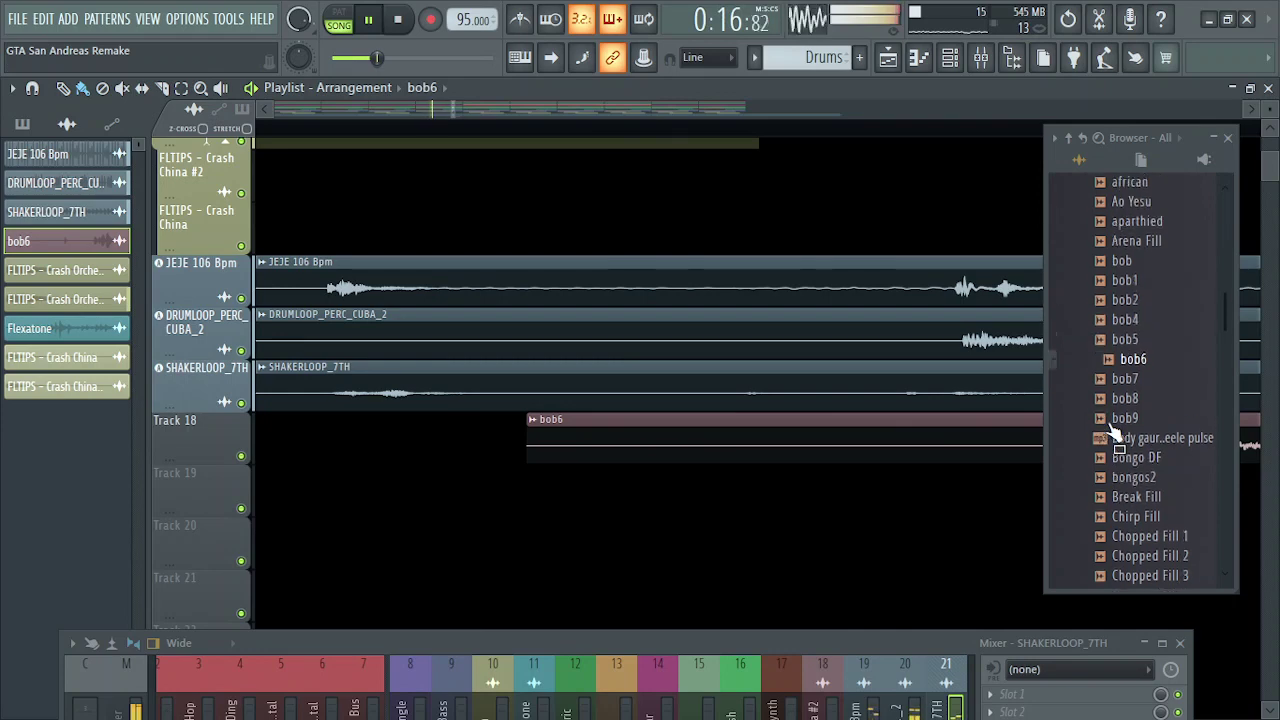
scroll(1117, 427, up, 4)
click(1146, 239)
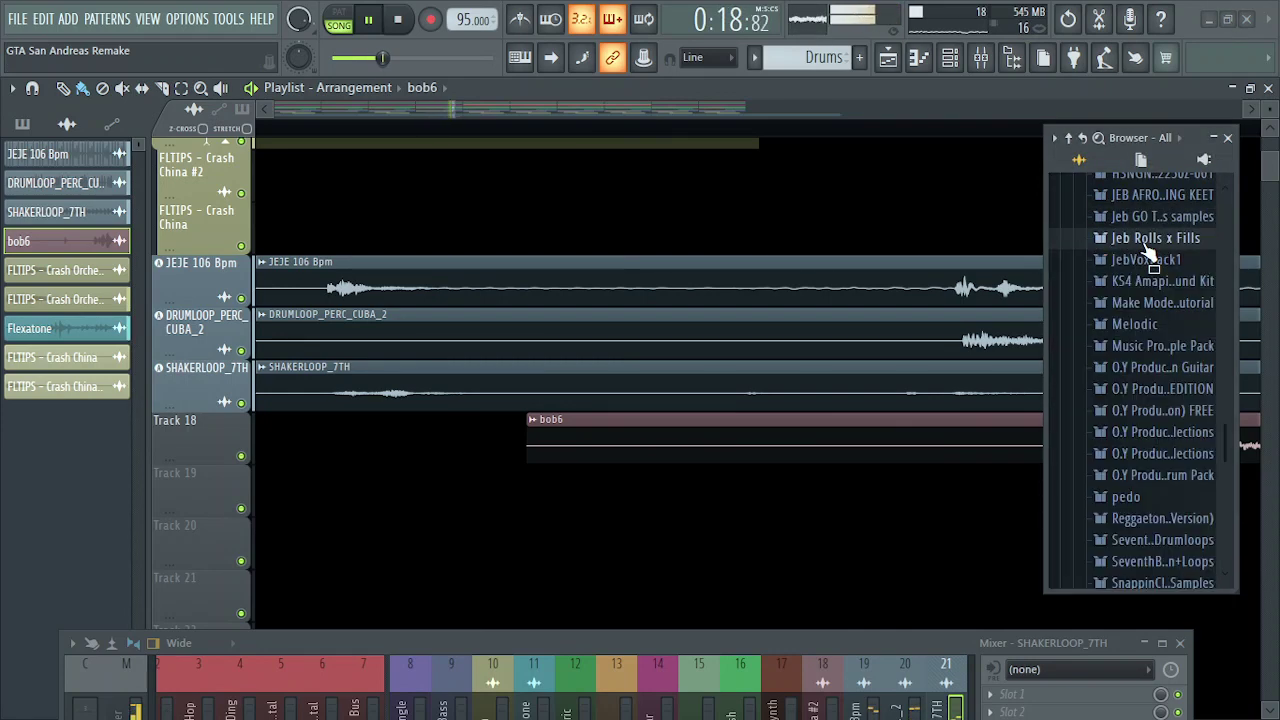
click(1146, 224)
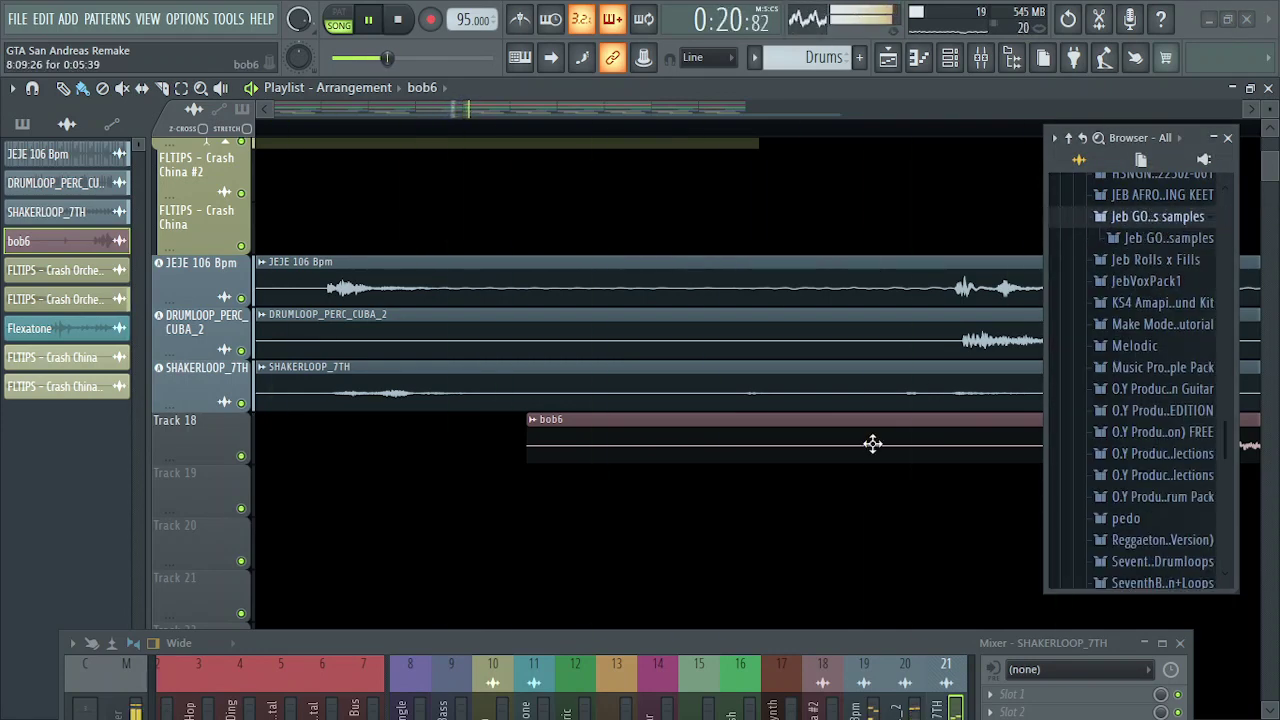
drag(873, 444, 841, 441)
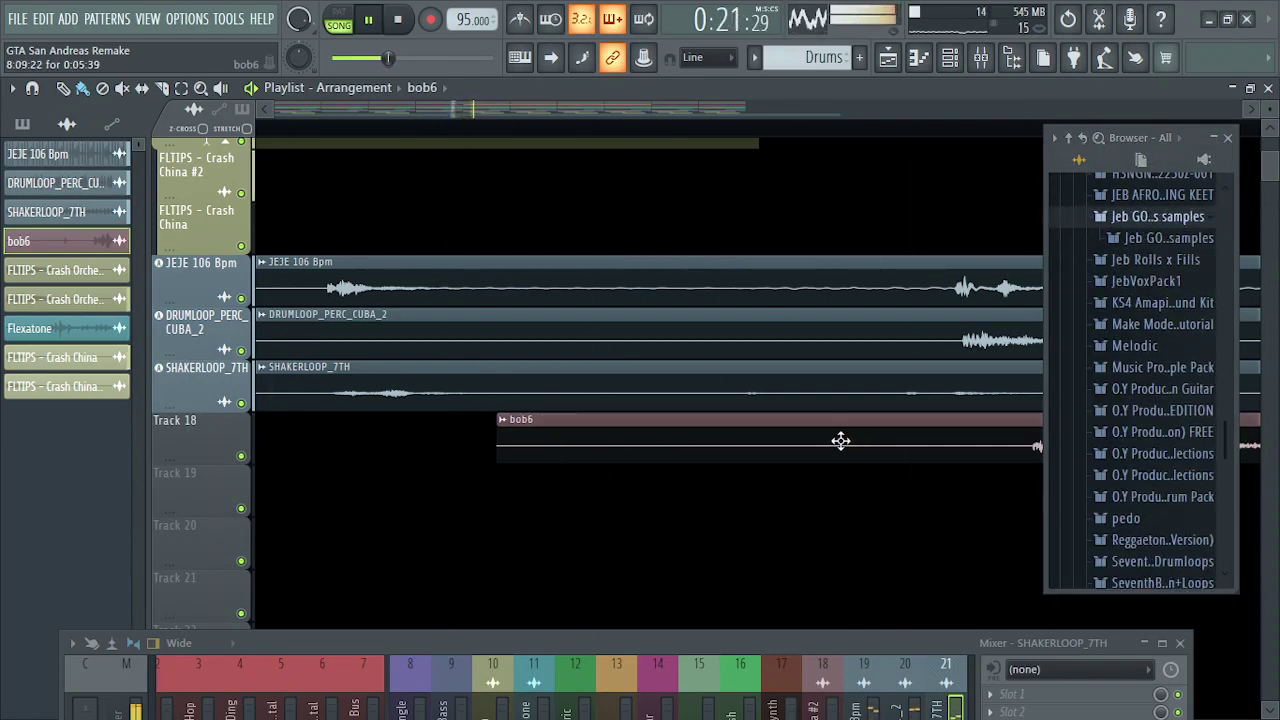
- Browse the percussion one-shots inside the nested Jeb GO samples folder
click(1159, 238)
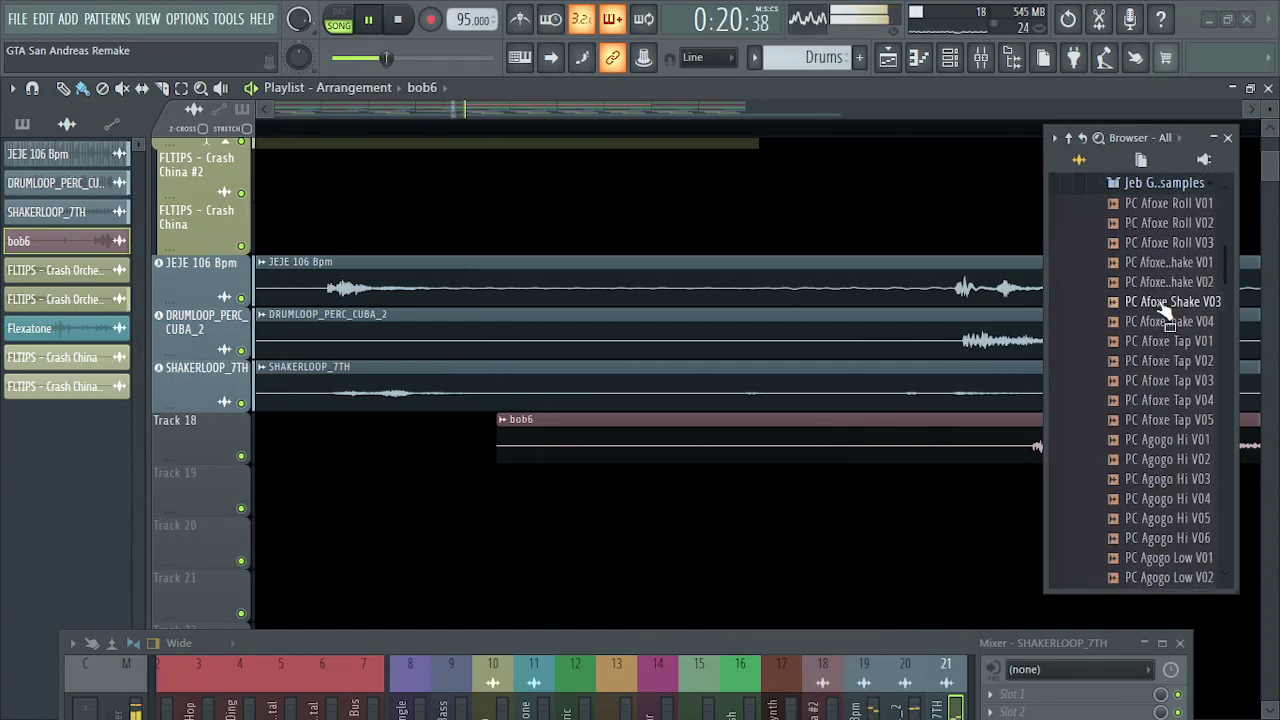
scroll(1167, 313, down, 10)
scroll(895, 511, down, 5)
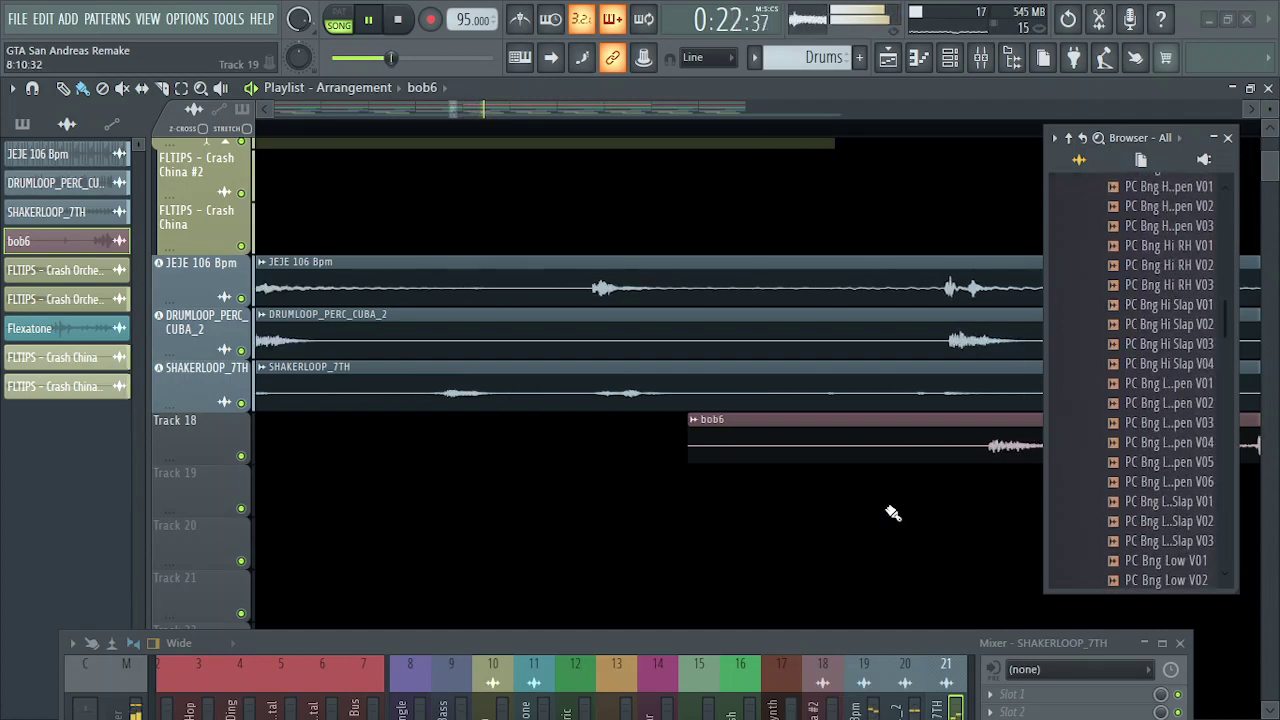
- Place a second bob6 clip on Track 18 at 16:09 as the fill leading into bar 17
scroll(893, 513, down, 3)
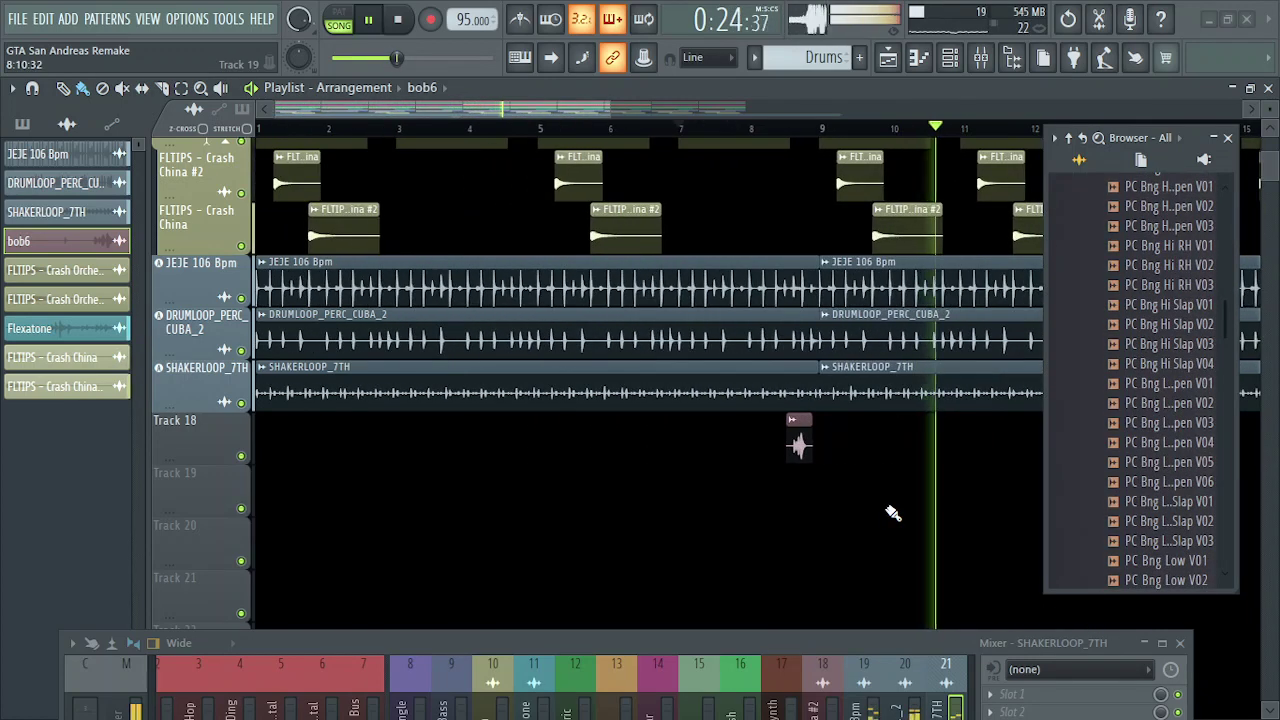
drag(610, 105, 795, 105)
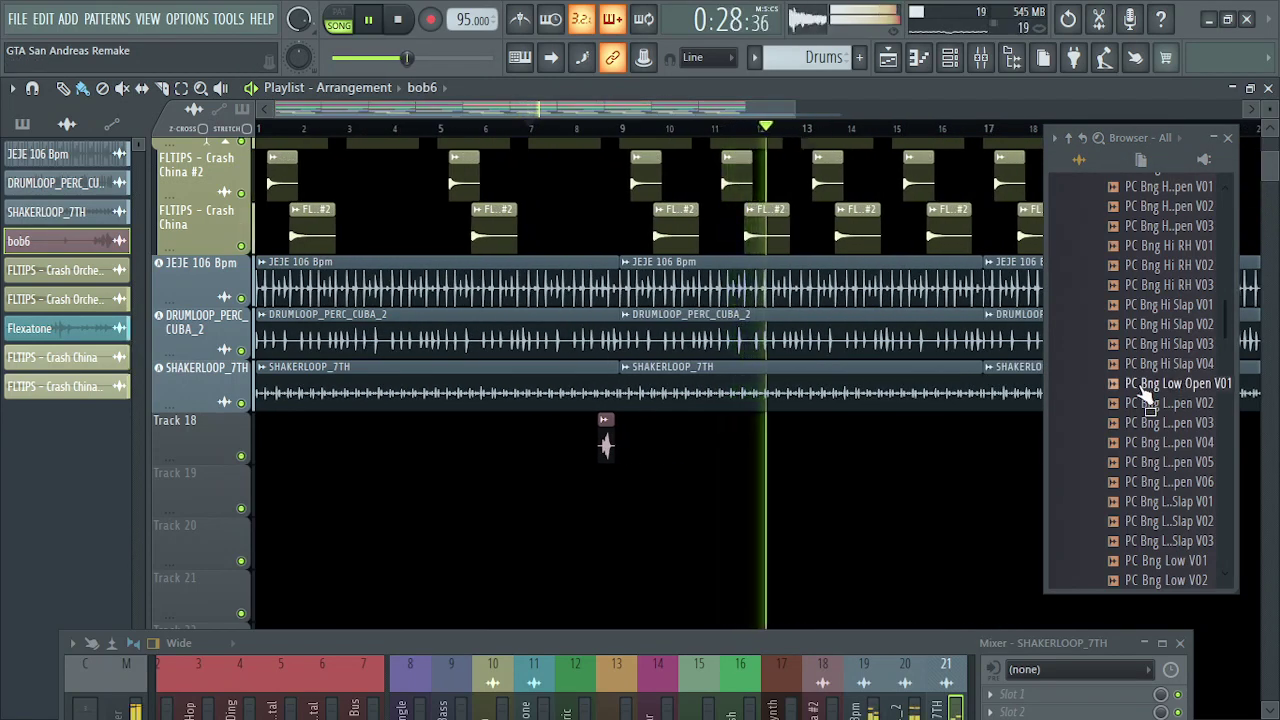
key(space)
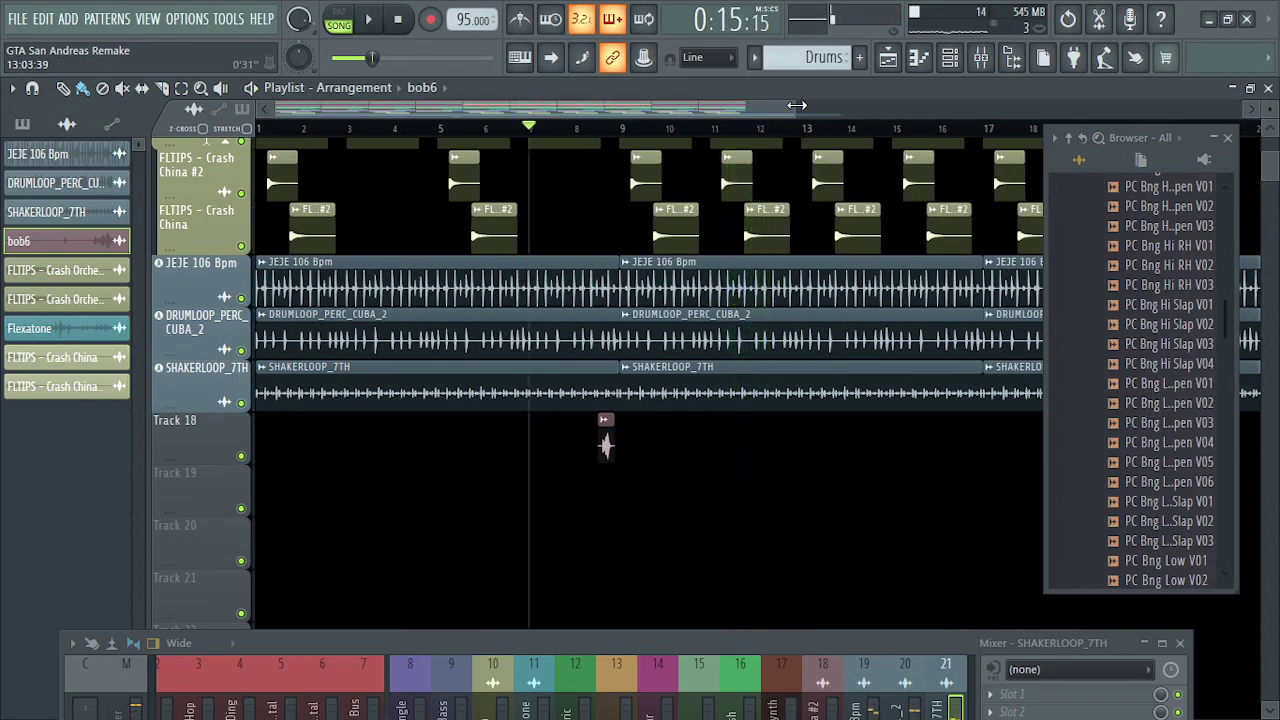
drag(797, 105, 1240, 105)
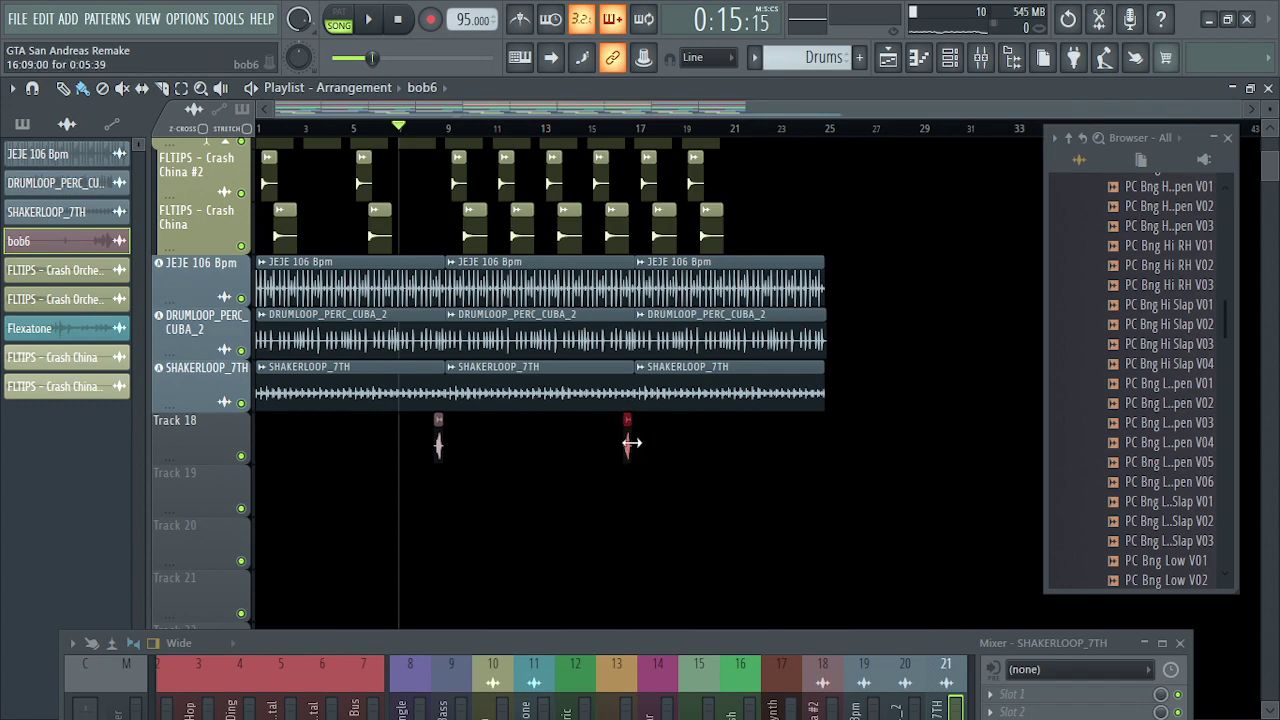
scroll(631, 443, up, 5)
scroll(631, 443, left, 3)
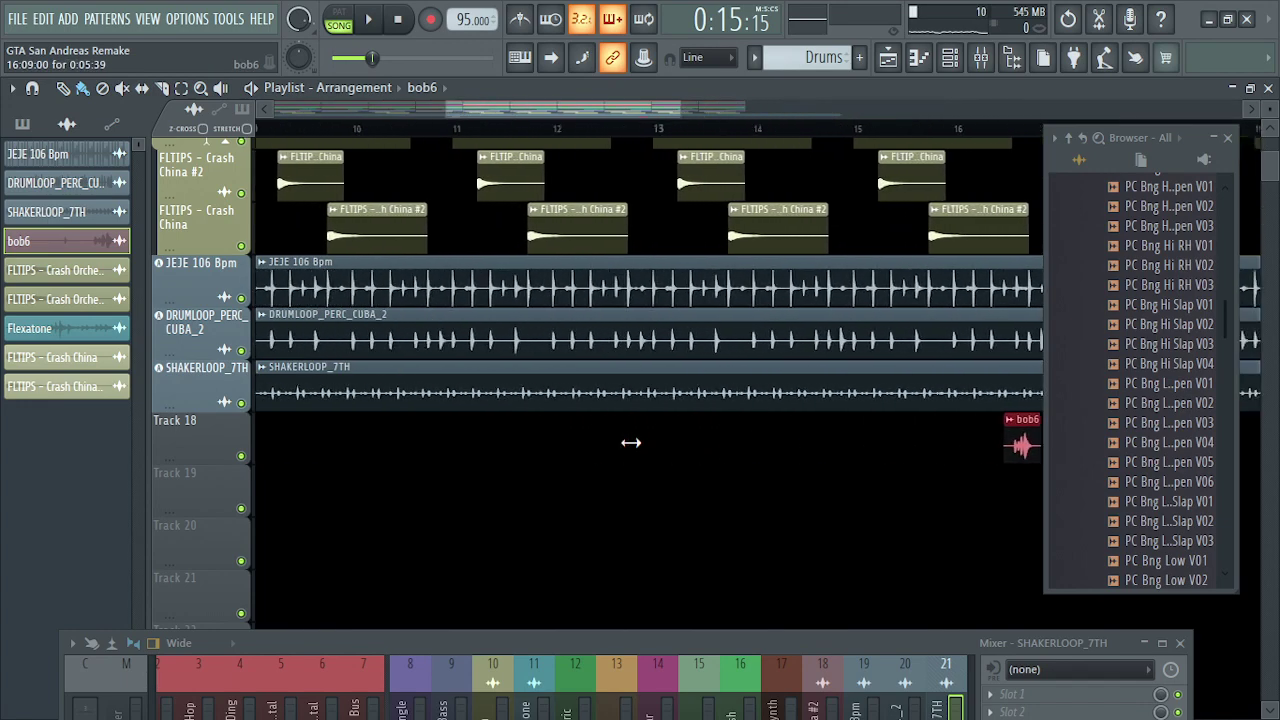
scroll(631, 449, down, 4)
click(630, 447)
scroll(630, 447, down, 3)
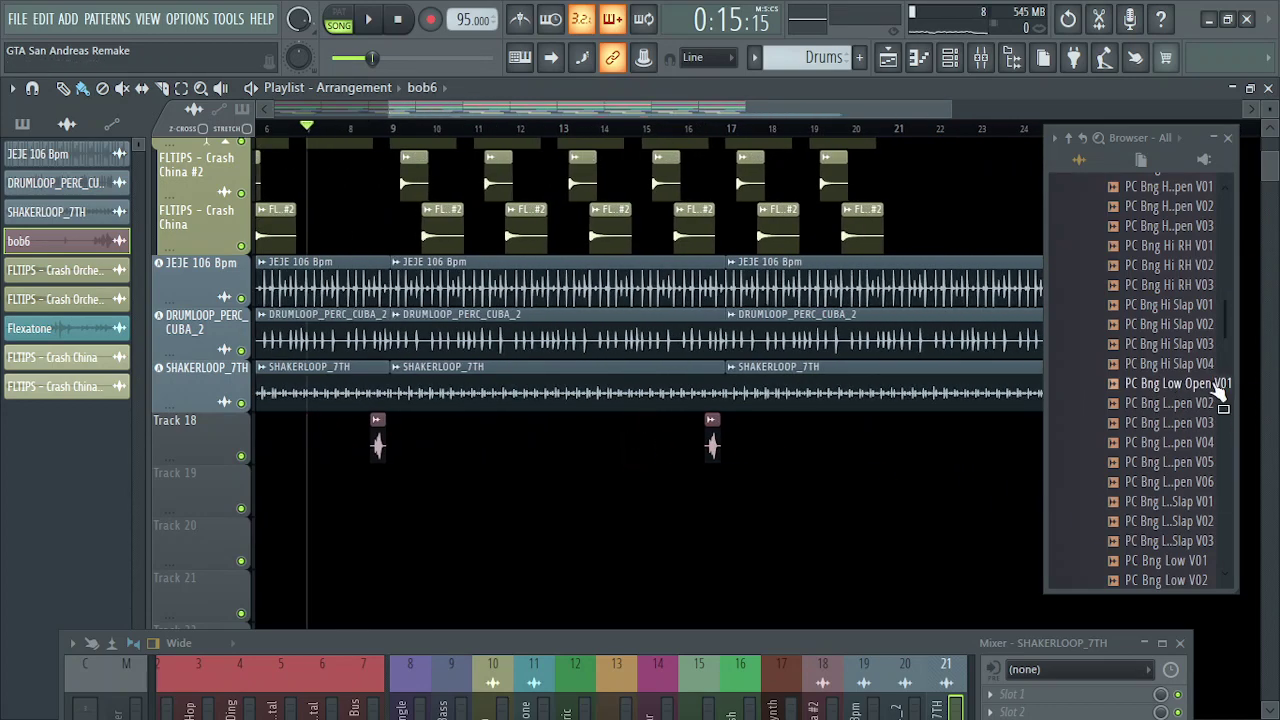
- Look through the remaining percussion one-shots and the other sample-pack folders for further percussion material
drag(1205, 384, 1155, 450)
scroll(1155, 454, down, 12)
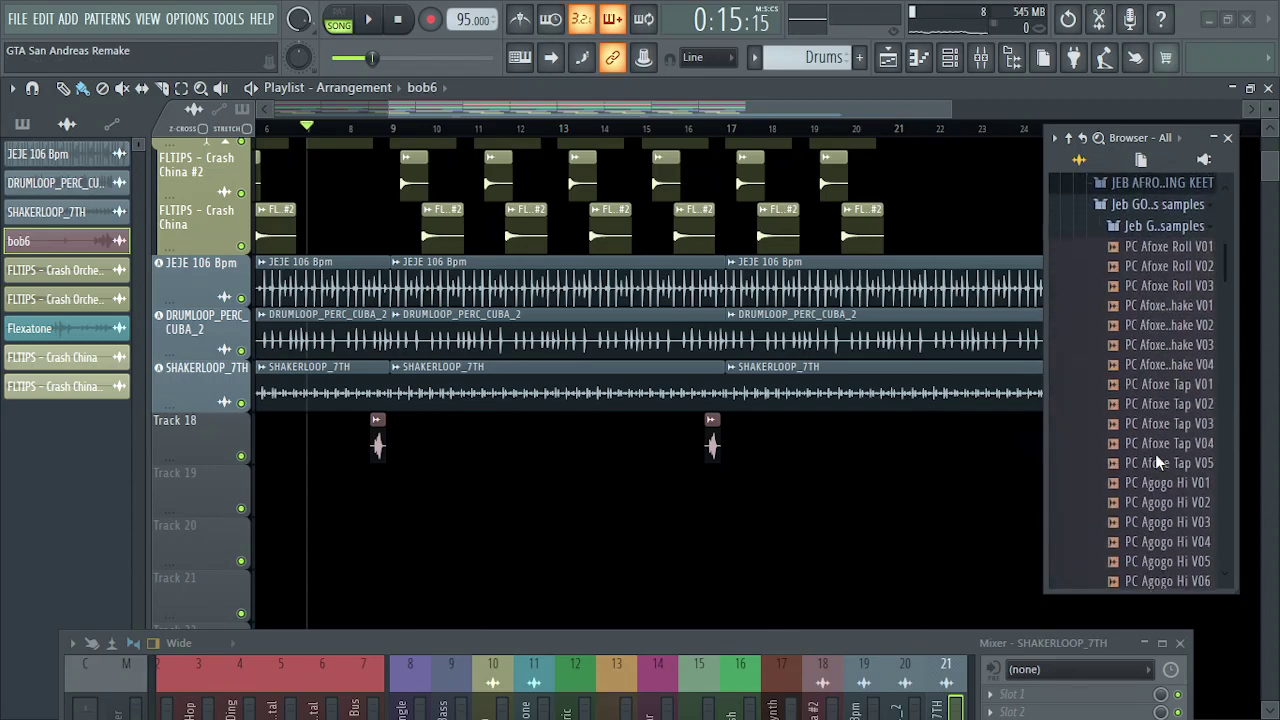
scroll(1155, 460, down, 15)
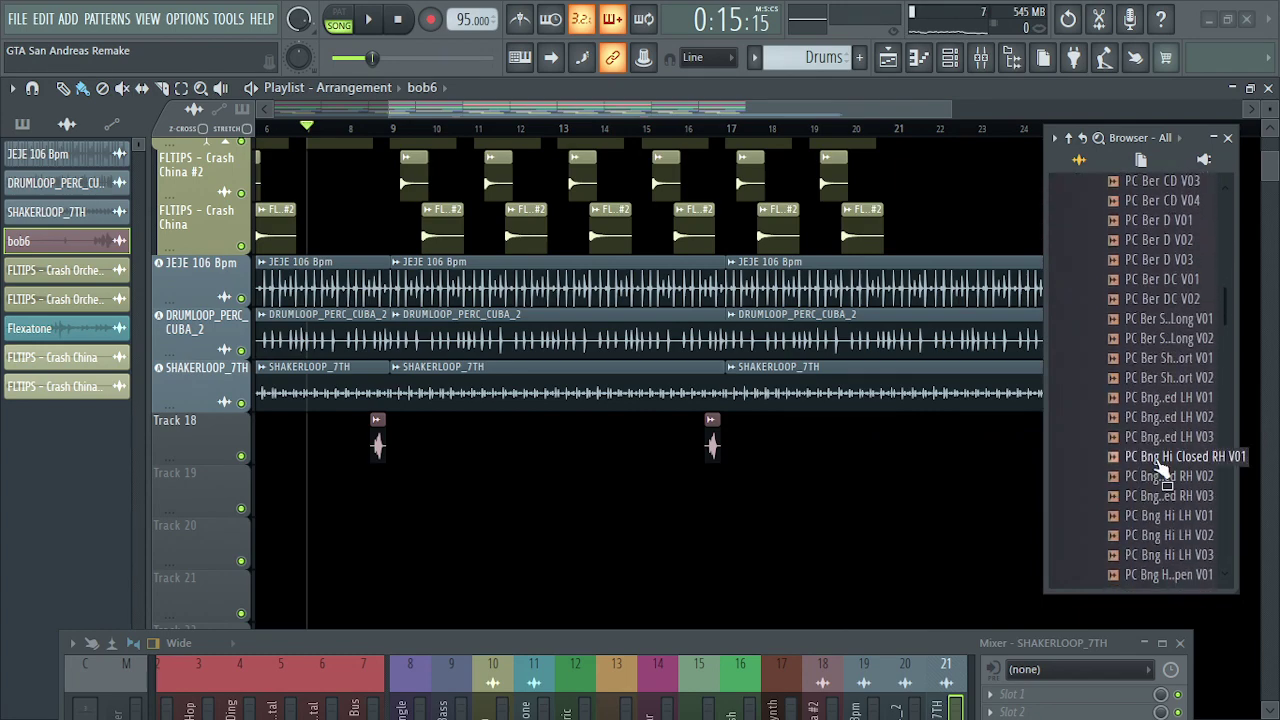
scroll(1155, 459, down, 15)
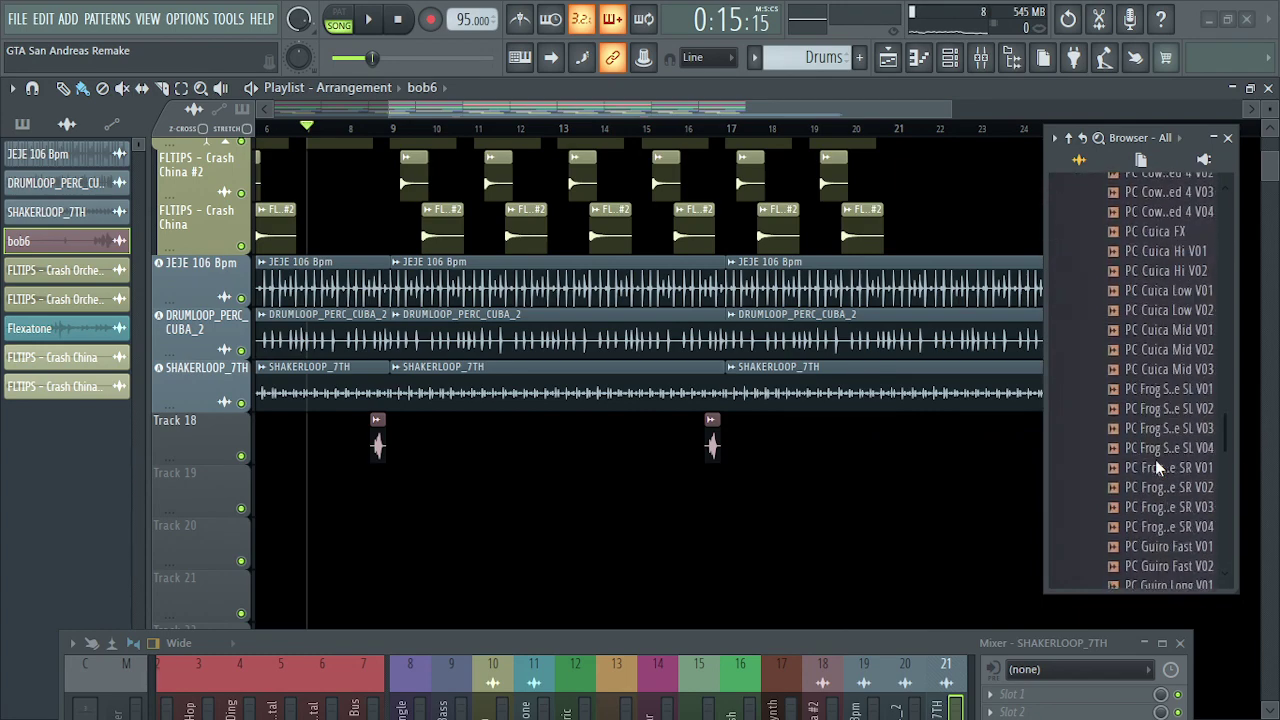
scroll(1158, 468, down, 15)
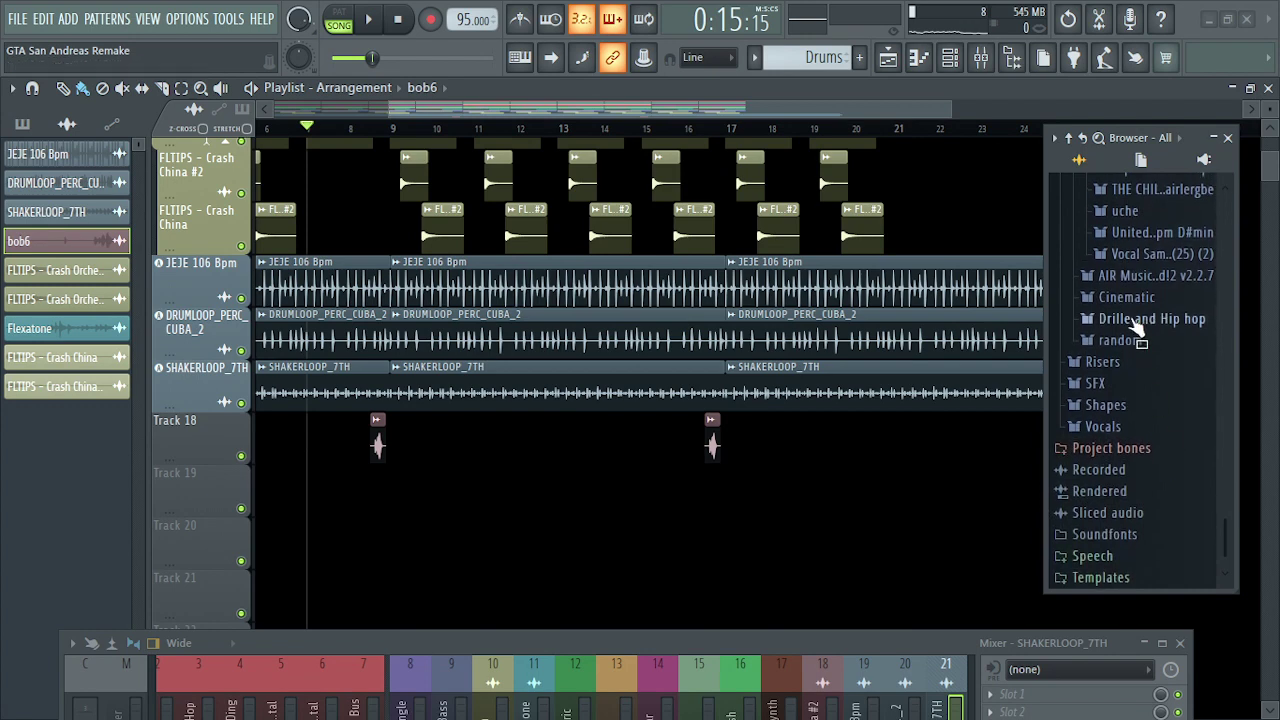
scroll(1130, 285, up, 4)
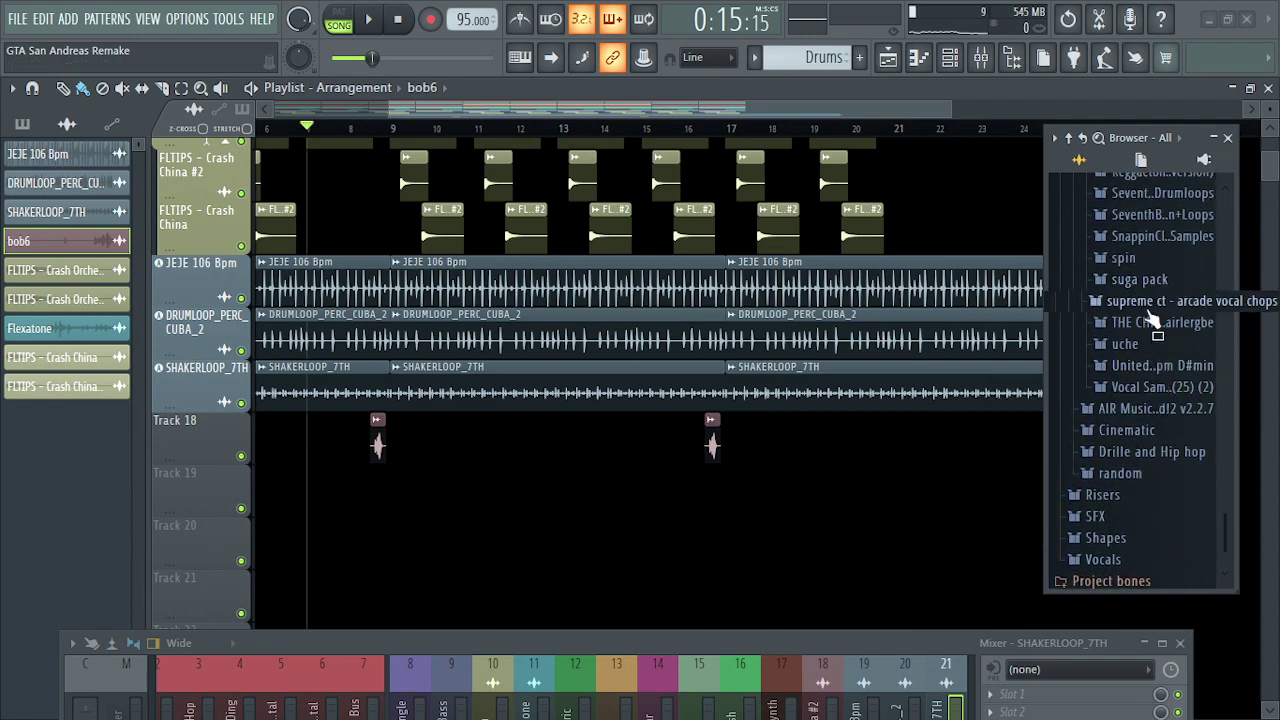
scroll(1150, 290, up, 3)
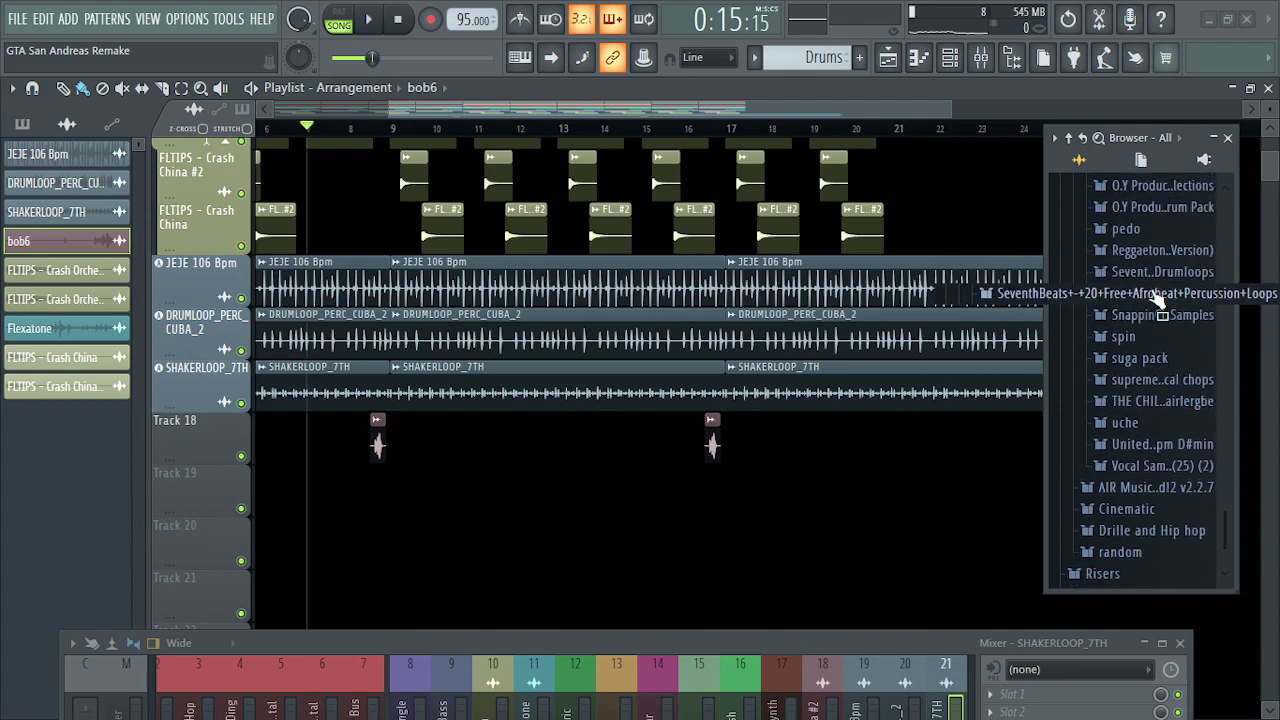
- Open the Percussion Loops folder under Drum Loops in the SeventhBeats Afrobeat pack, collapsing the Drum Rolls and shaker loop folders
click(1153, 293)
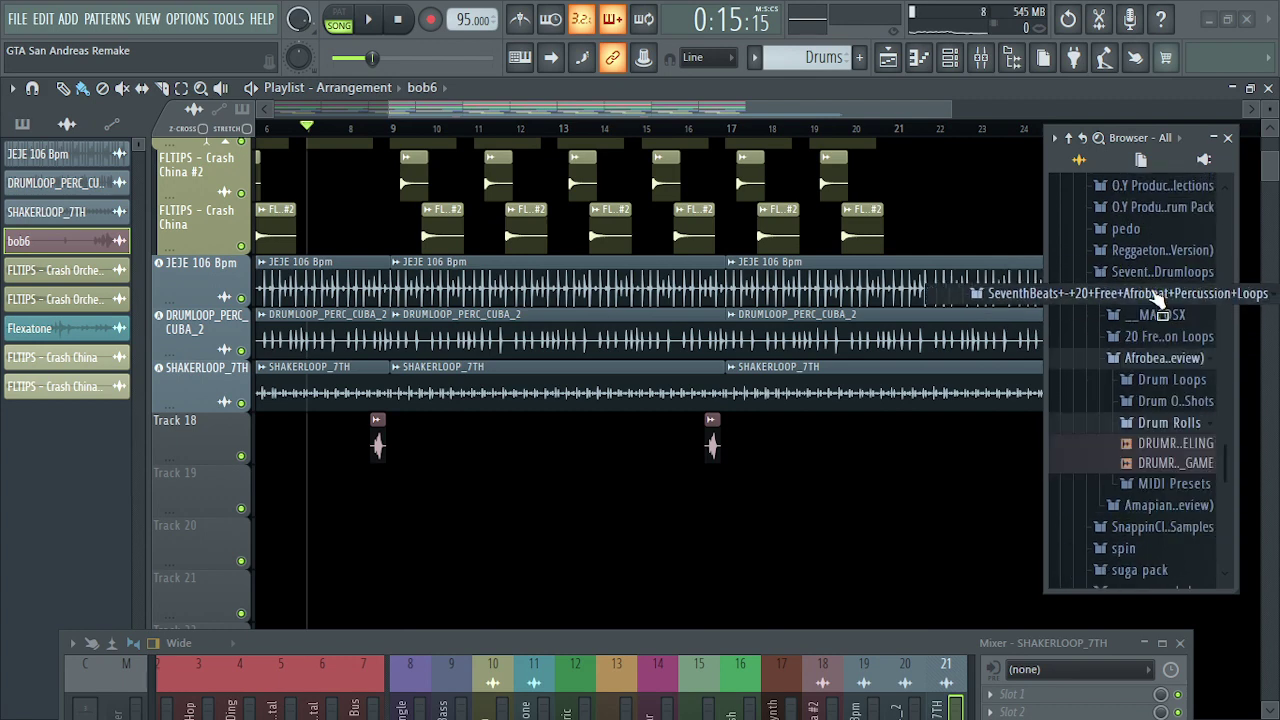
click(1180, 424)
click(1170, 380)
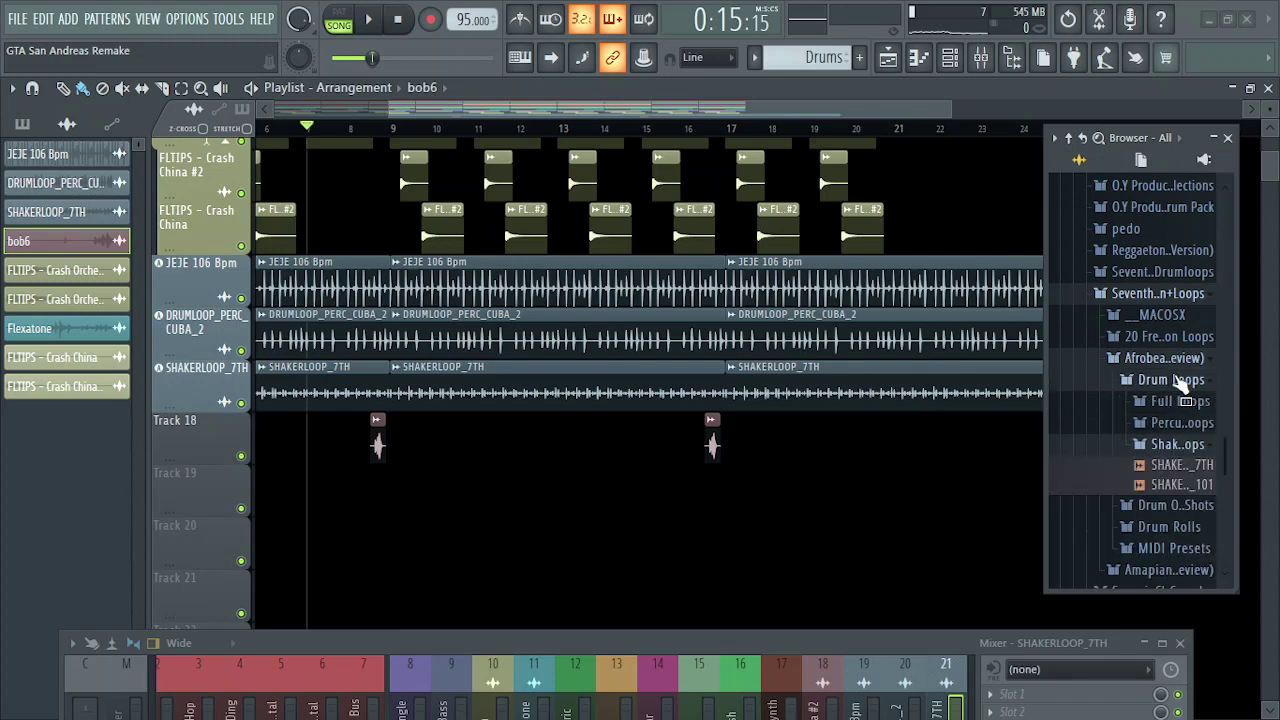
click(1187, 447)
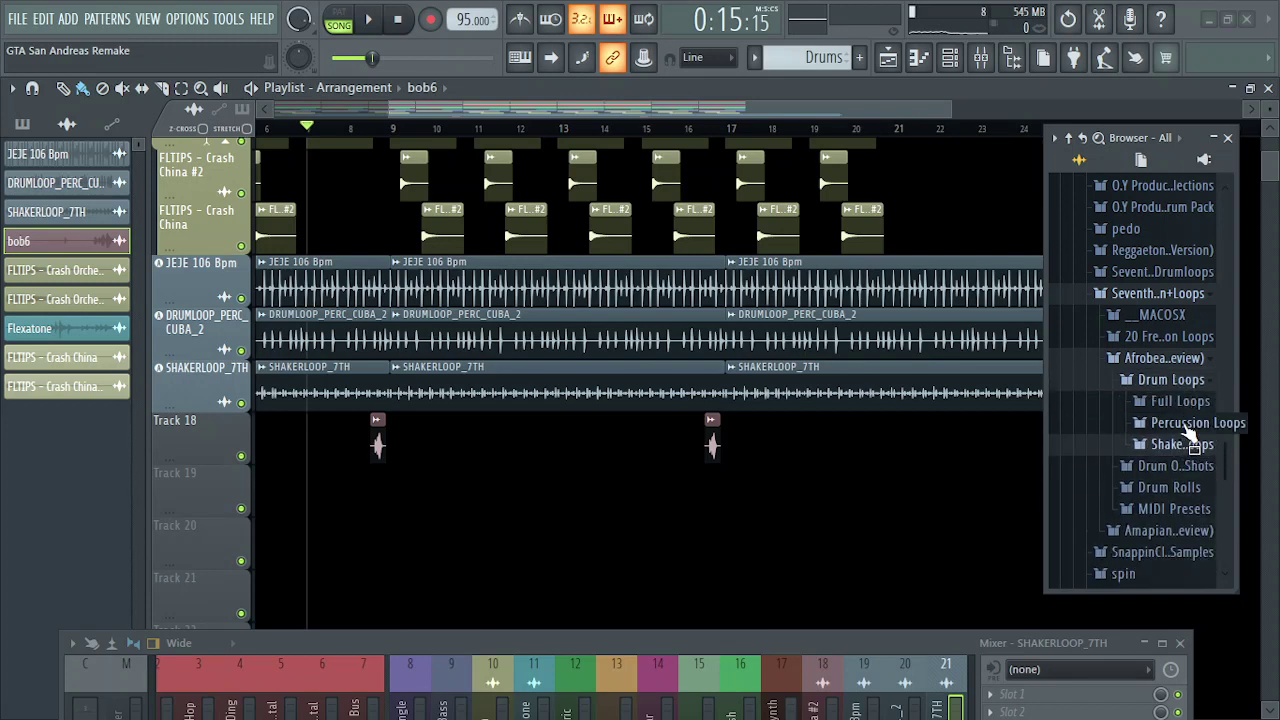
click(1186, 425)
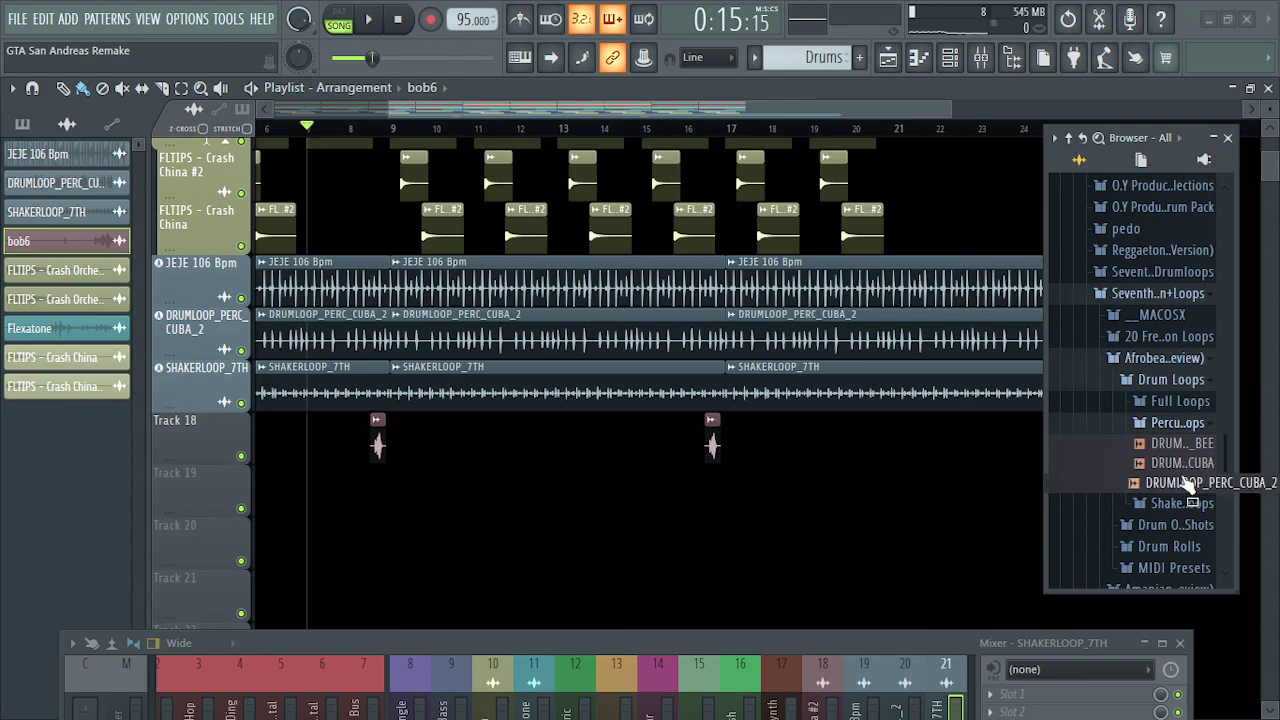
- Audition DRUMLOOP_PERC_BEE from the Percussion Loops folder and place it on Track 19 starting at bar 9
scroll(1185, 480, down, 10)
scroll(1179, 470, up, 10)
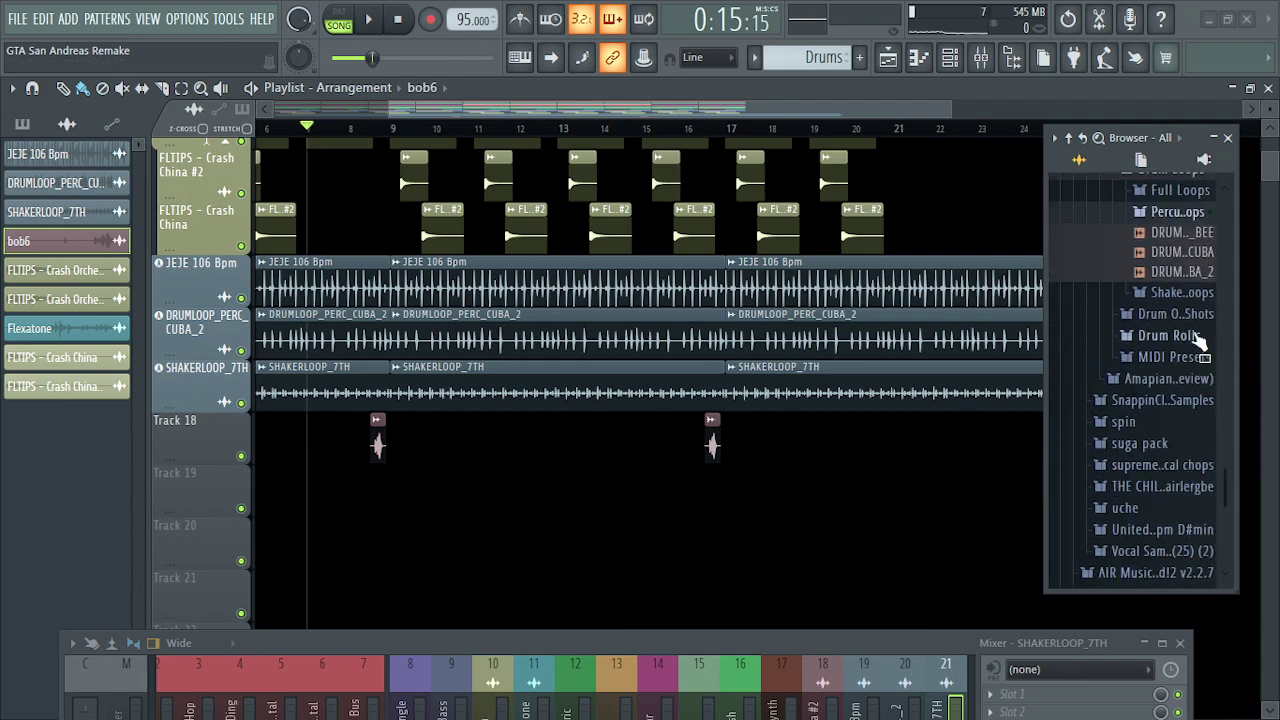
click(1177, 238)
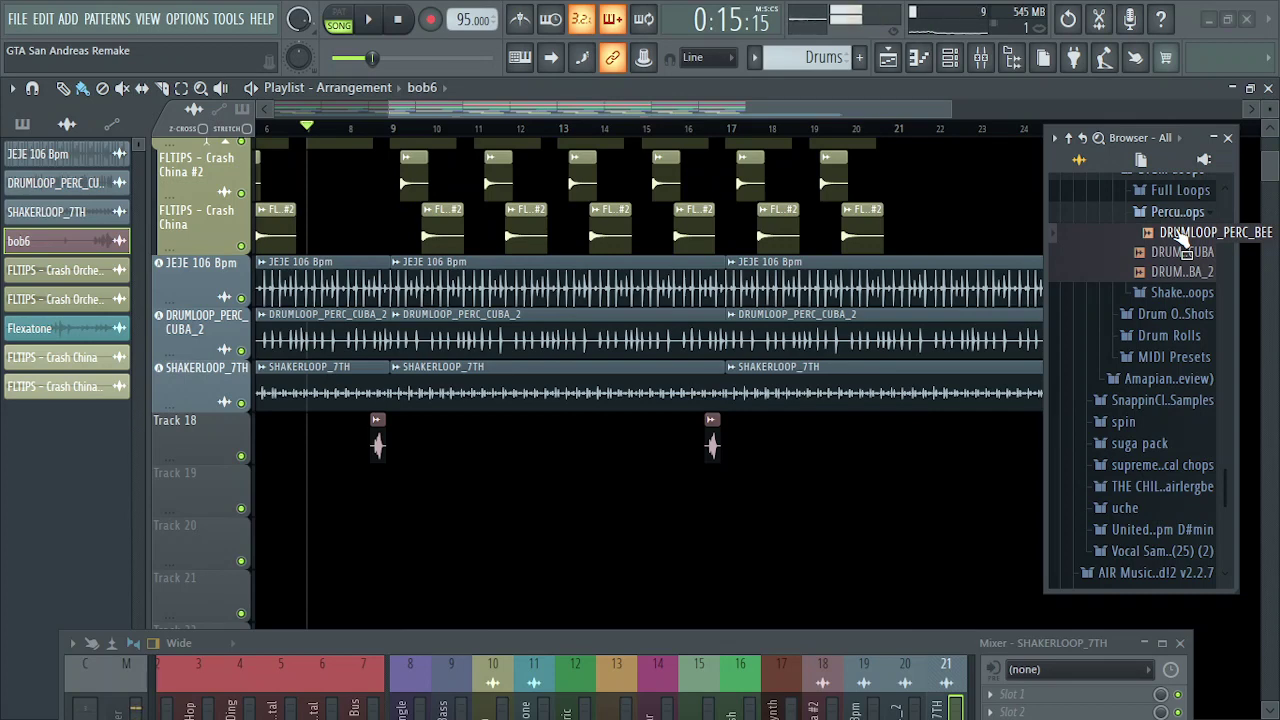
drag(1180, 237, 217, 483)
click(600, 419)
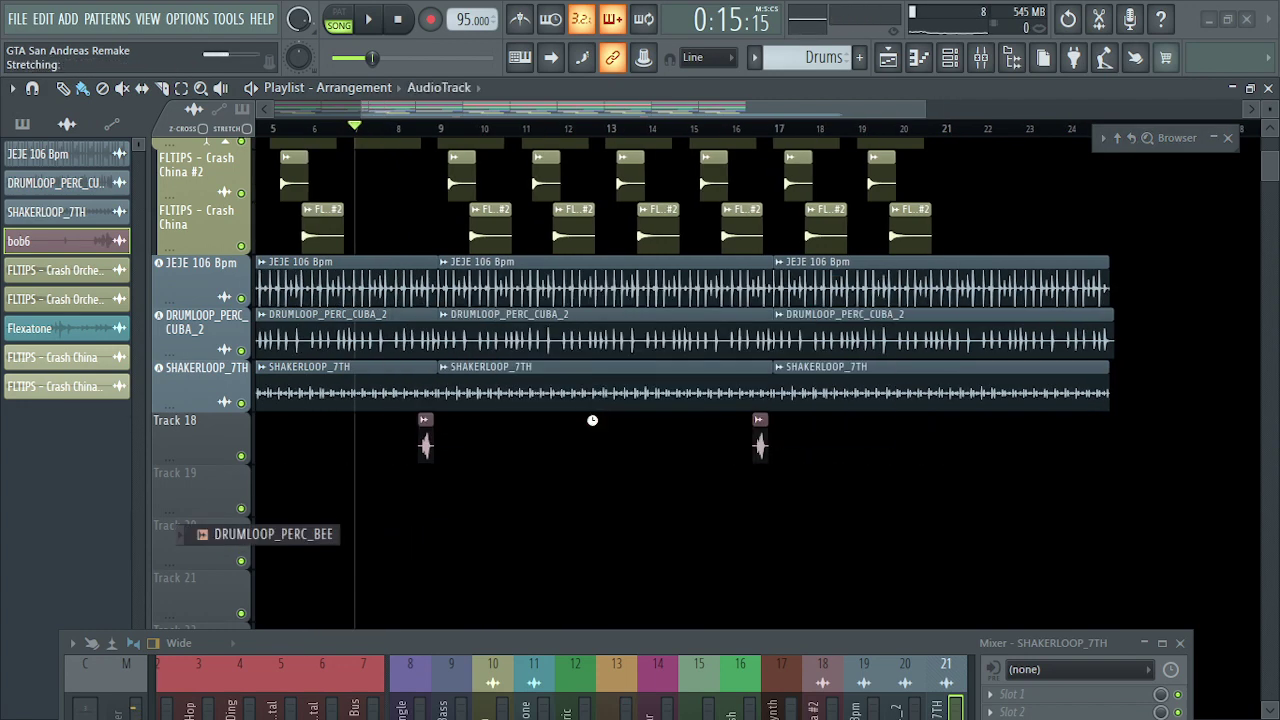
drag(369, 500, 700, 478)
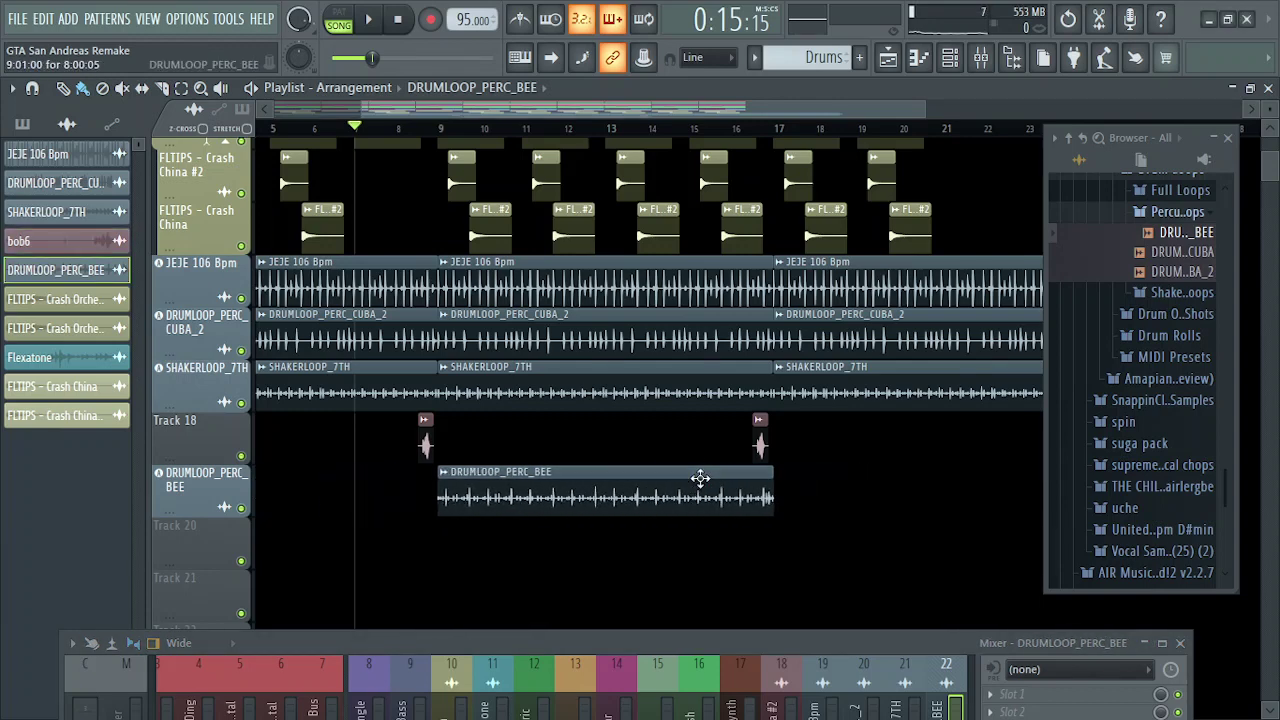
- Play the arrangement with the new percussion loop and add a second DRUMLOOP_PERC_BEE clip at bar 17
key(space)
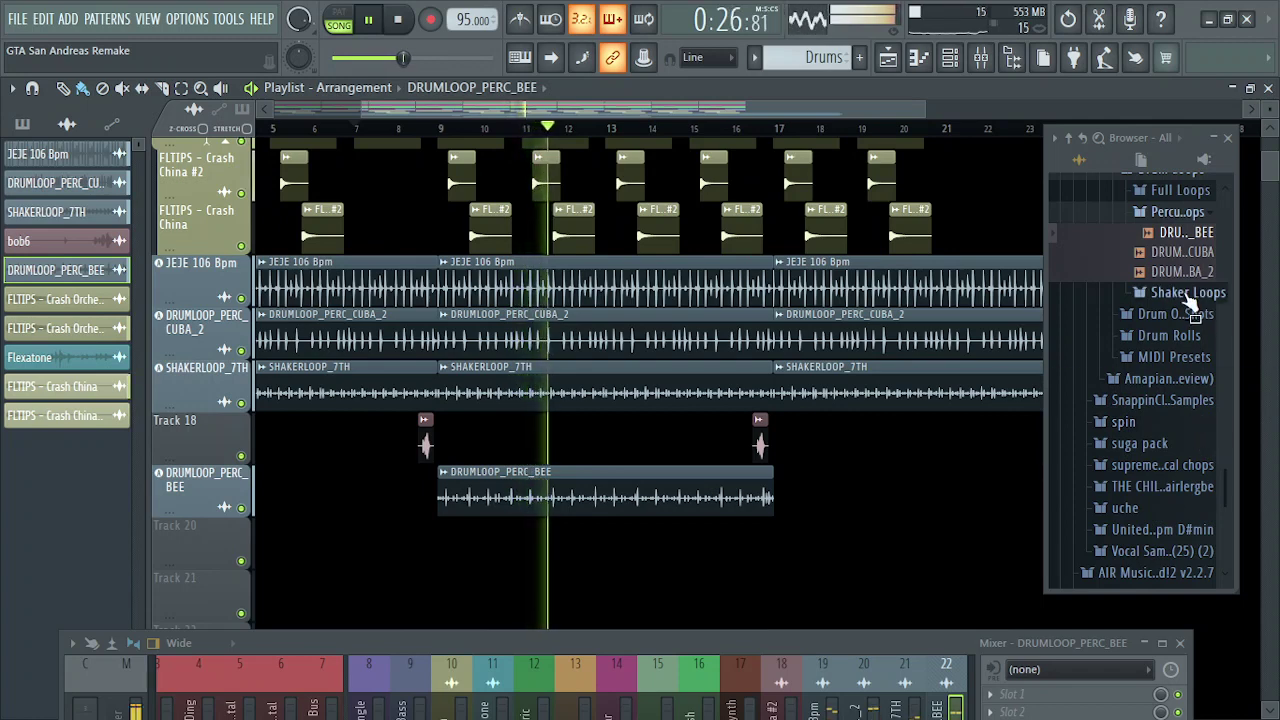
key(space)
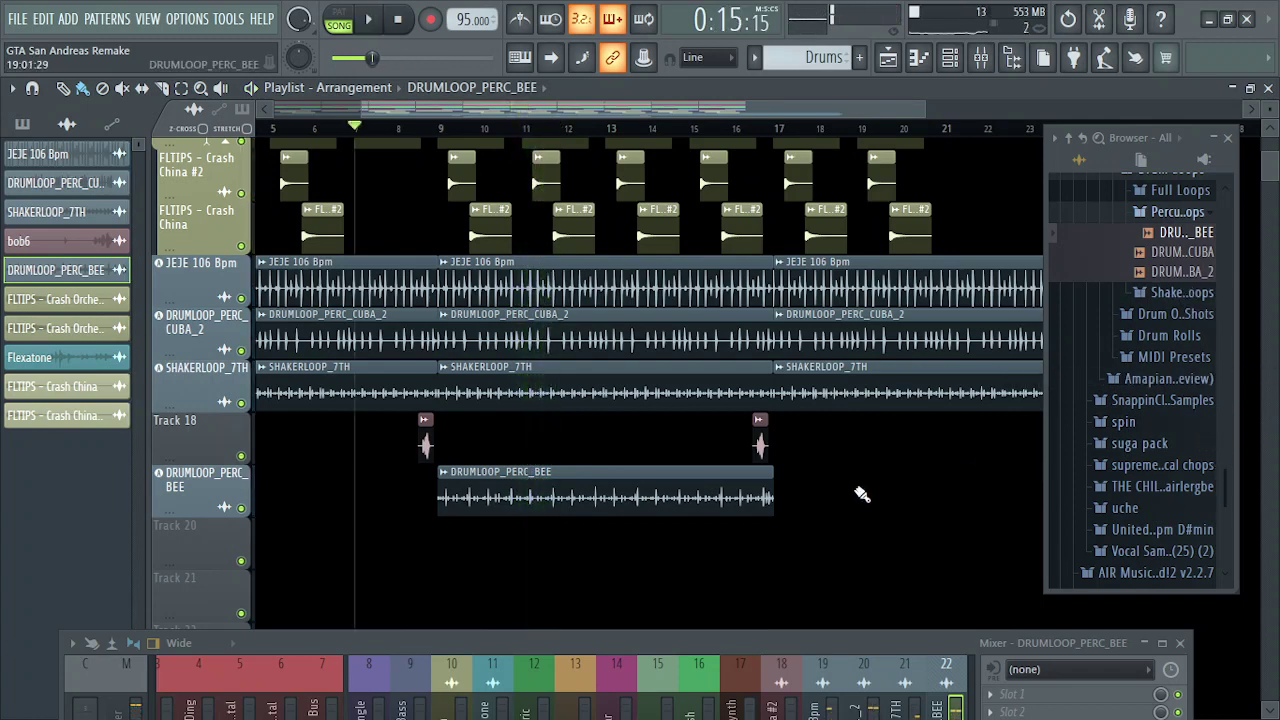
click(789, 497)
drag(813, 493, 806, 497)
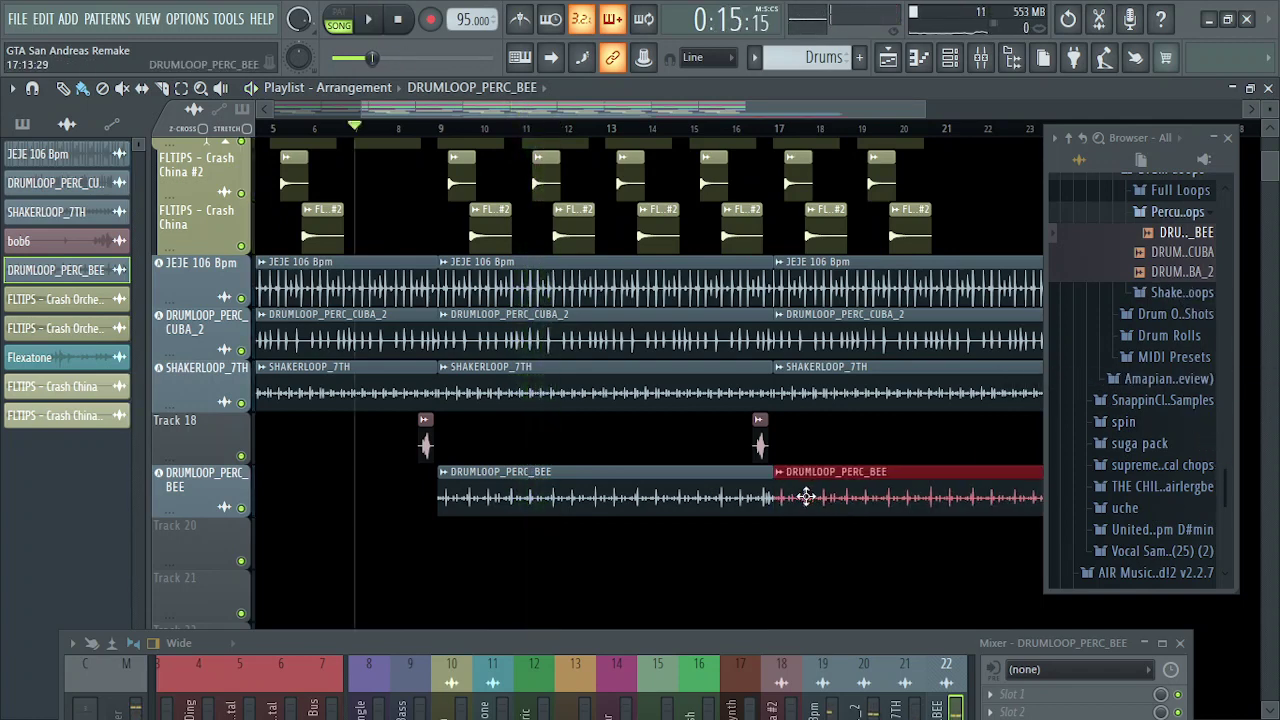
- Open the Afrobeat pack's Drum One Shots and audition several samples in its Kicks folder, including KICK_MEATY and KICK_MIGO
scroll(1185, 276, up, 2)
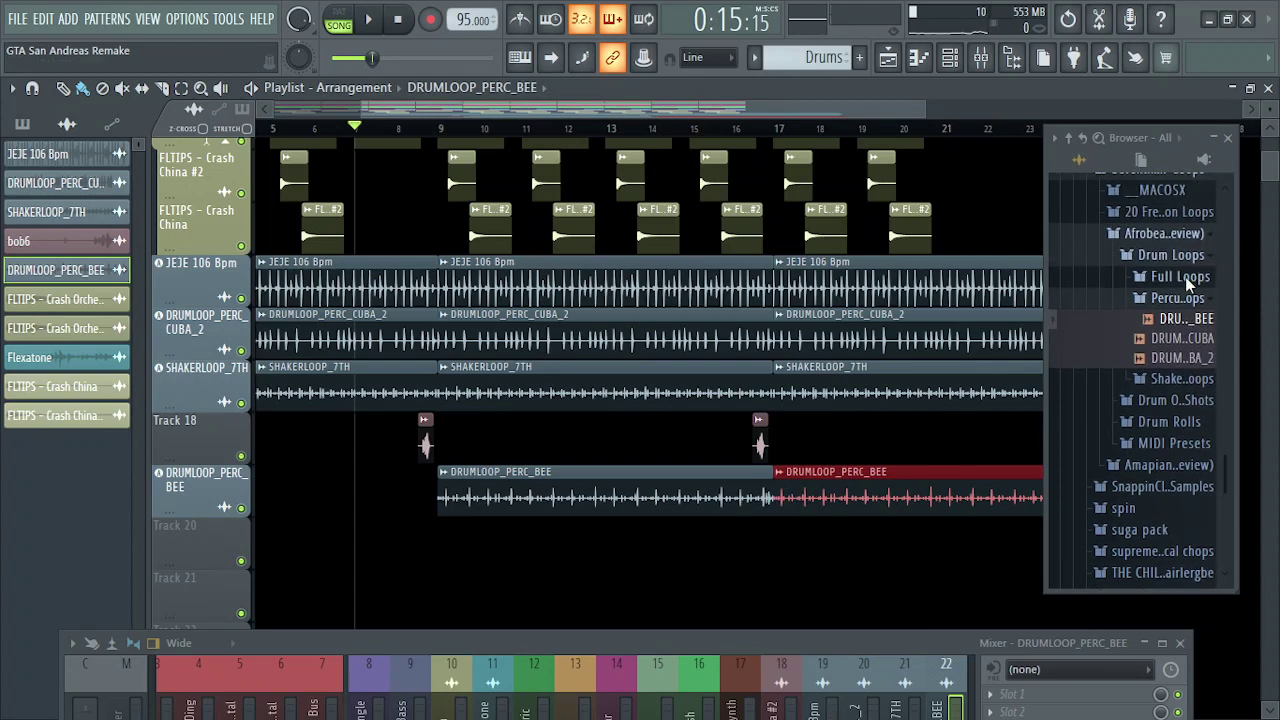
scroll(1185, 276, up, 6)
scroll(1185, 276, down, 10)
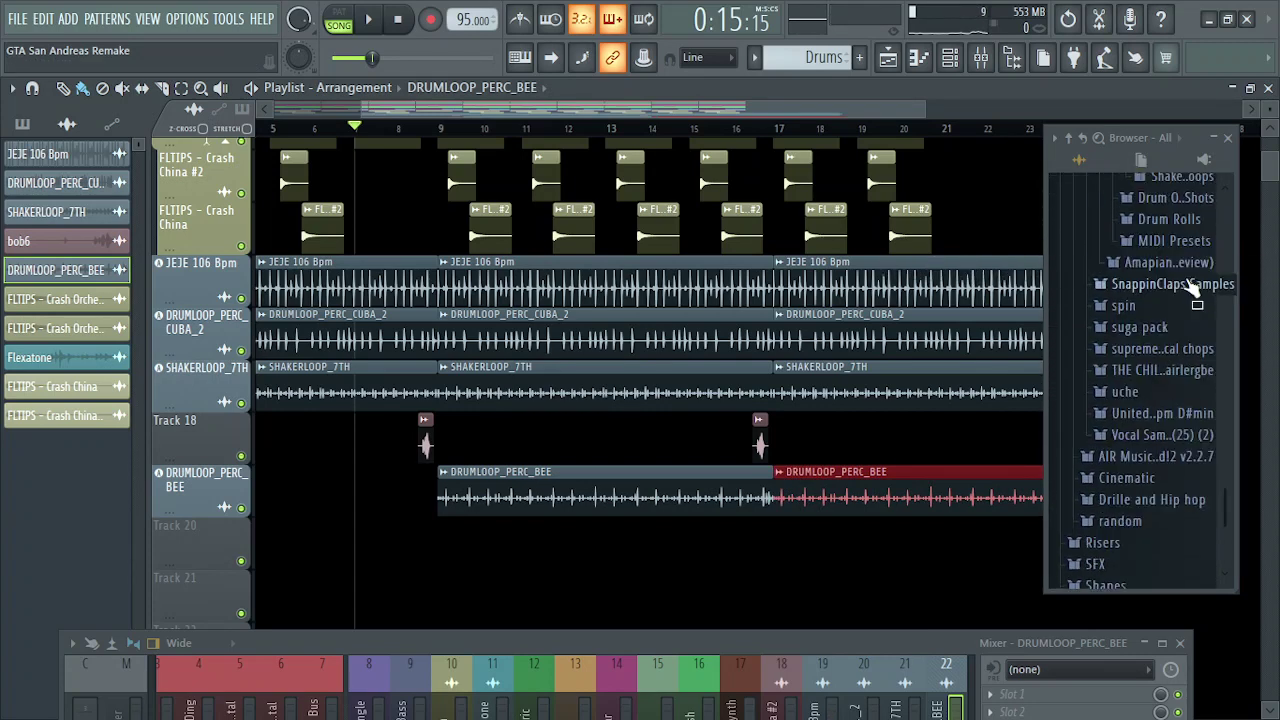
scroll(1188, 283, up, 2)
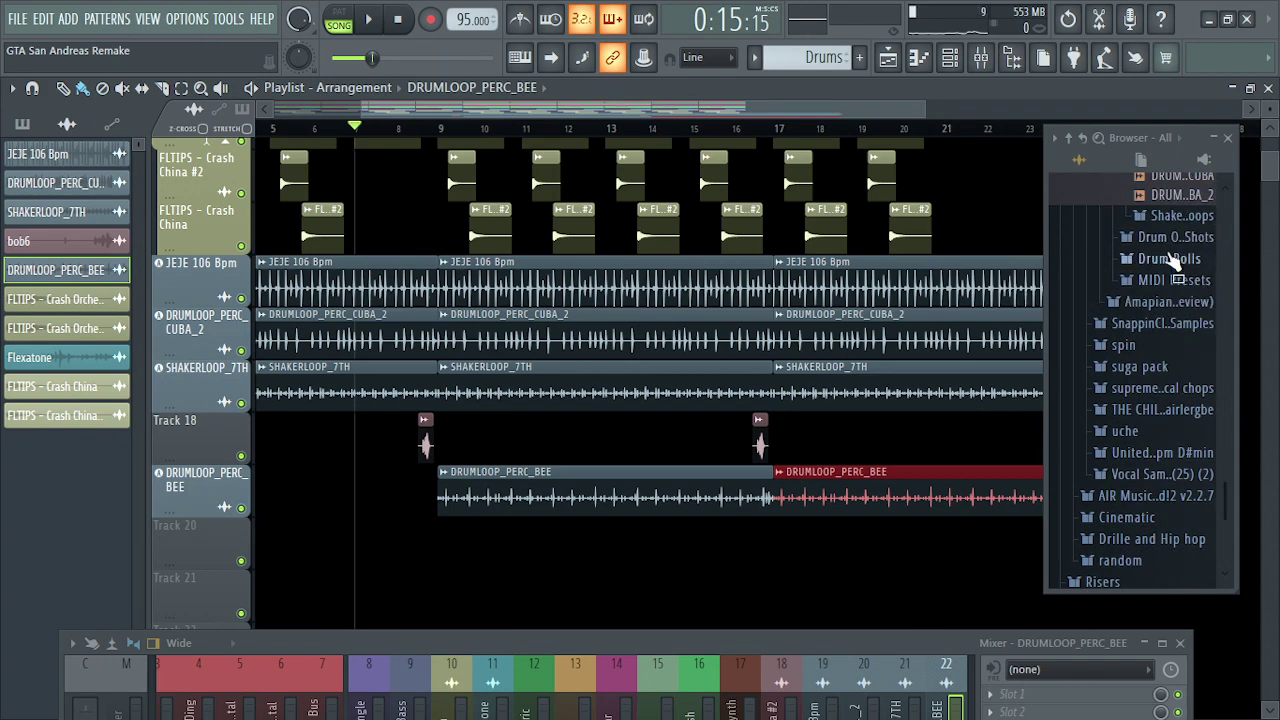
click(1187, 242)
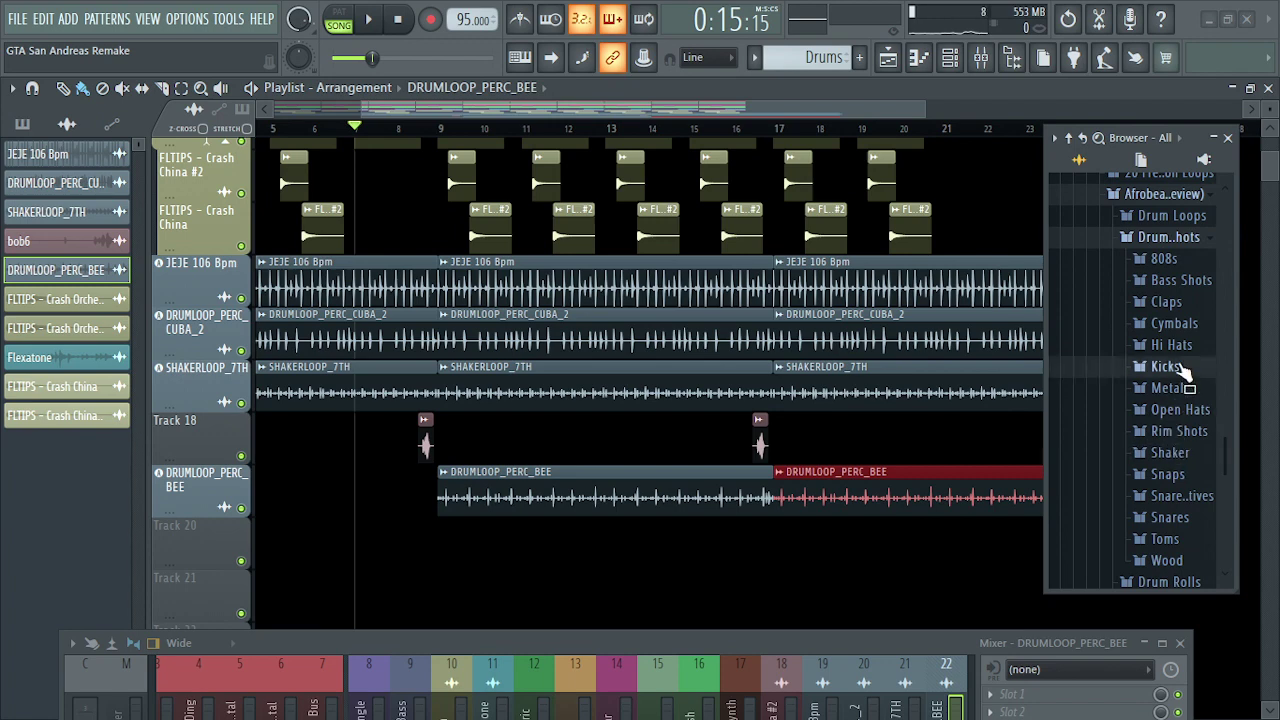
click(1182, 367)
click(1185, 401)
click(1185, 441)
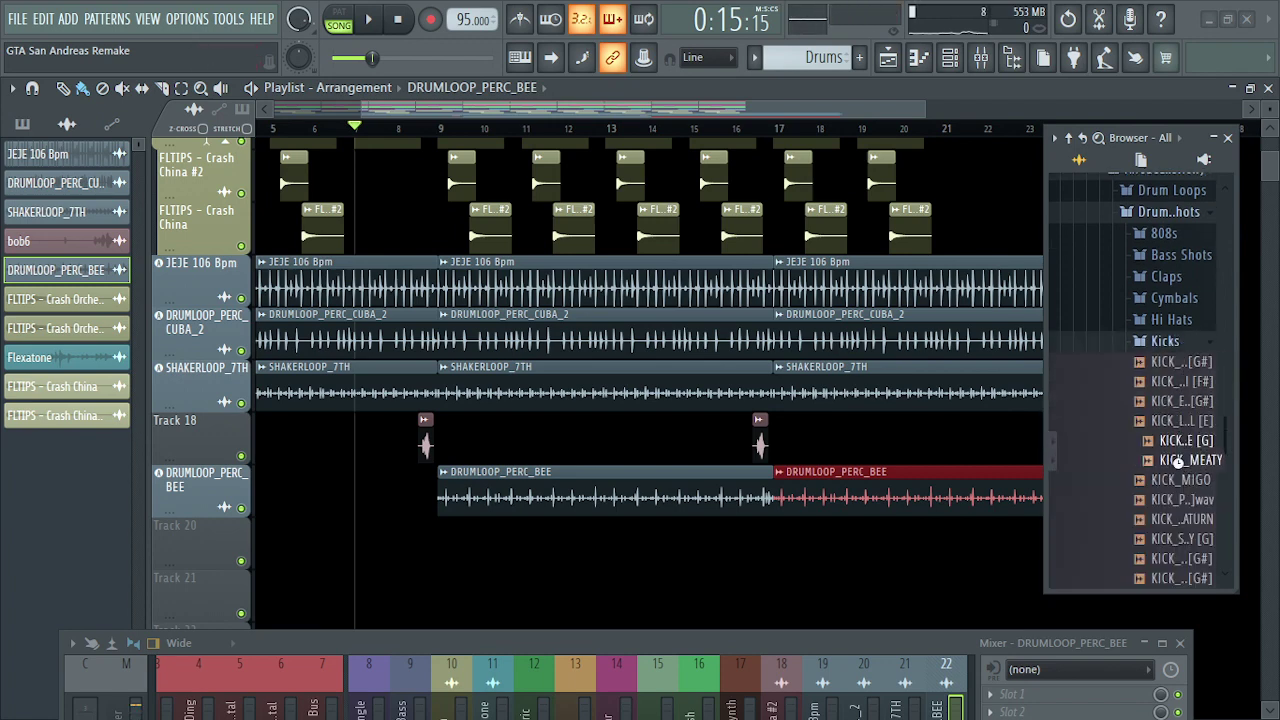
click(1185, 460)
click(1188, 480)
scroll(1190, 500, down, 10)
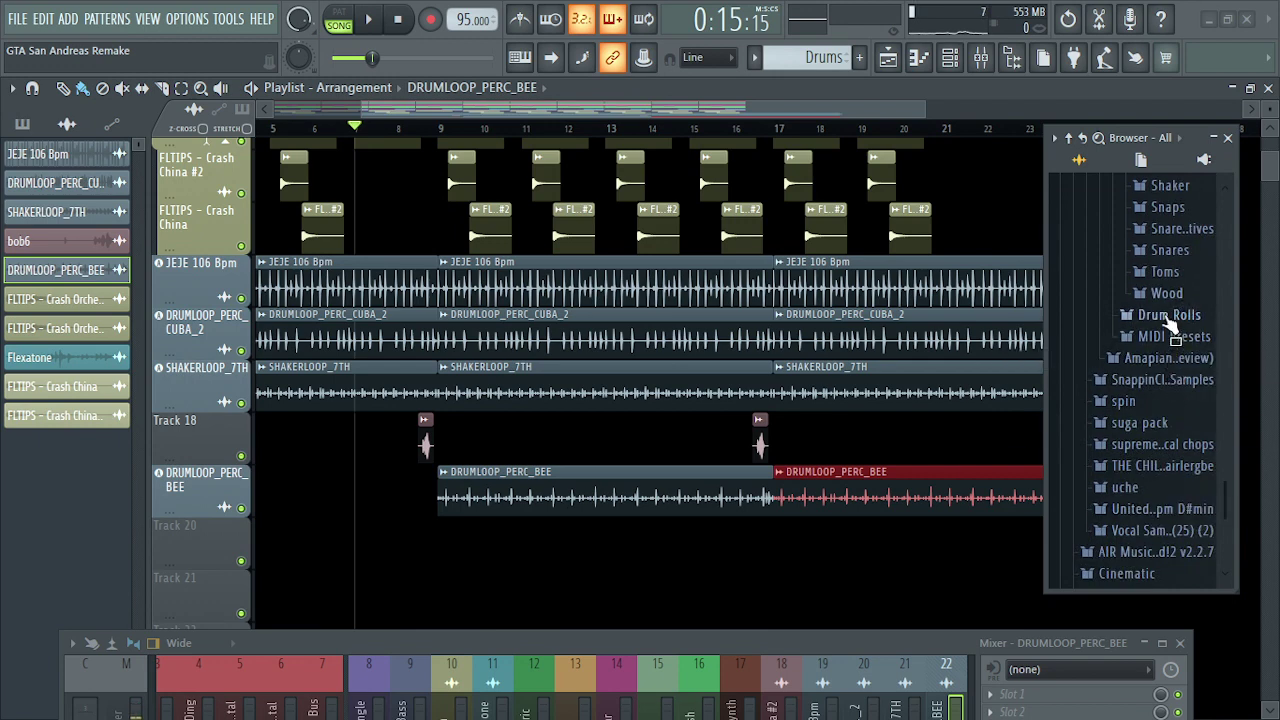
- Check the Afrobeat pack's Drum Rolls folder and go back to the list of Afro sample packs
click(1170, 316)
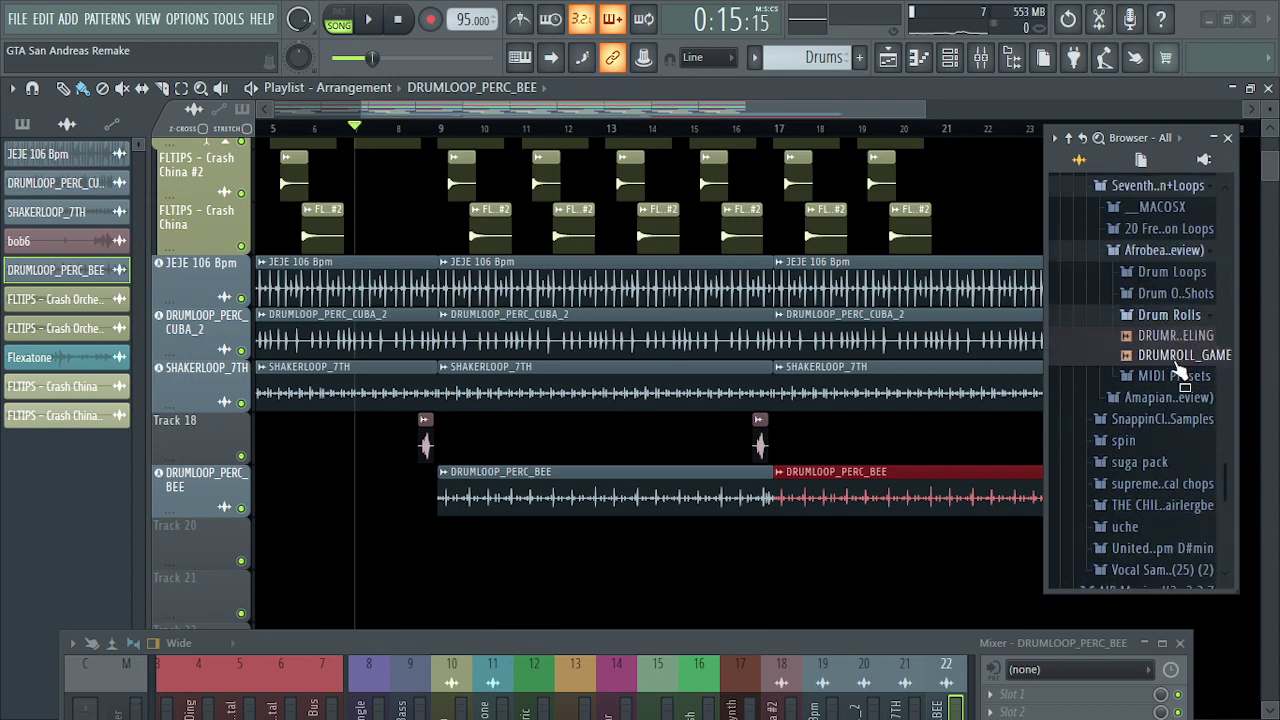
scroll(1180, 368, up, 8)
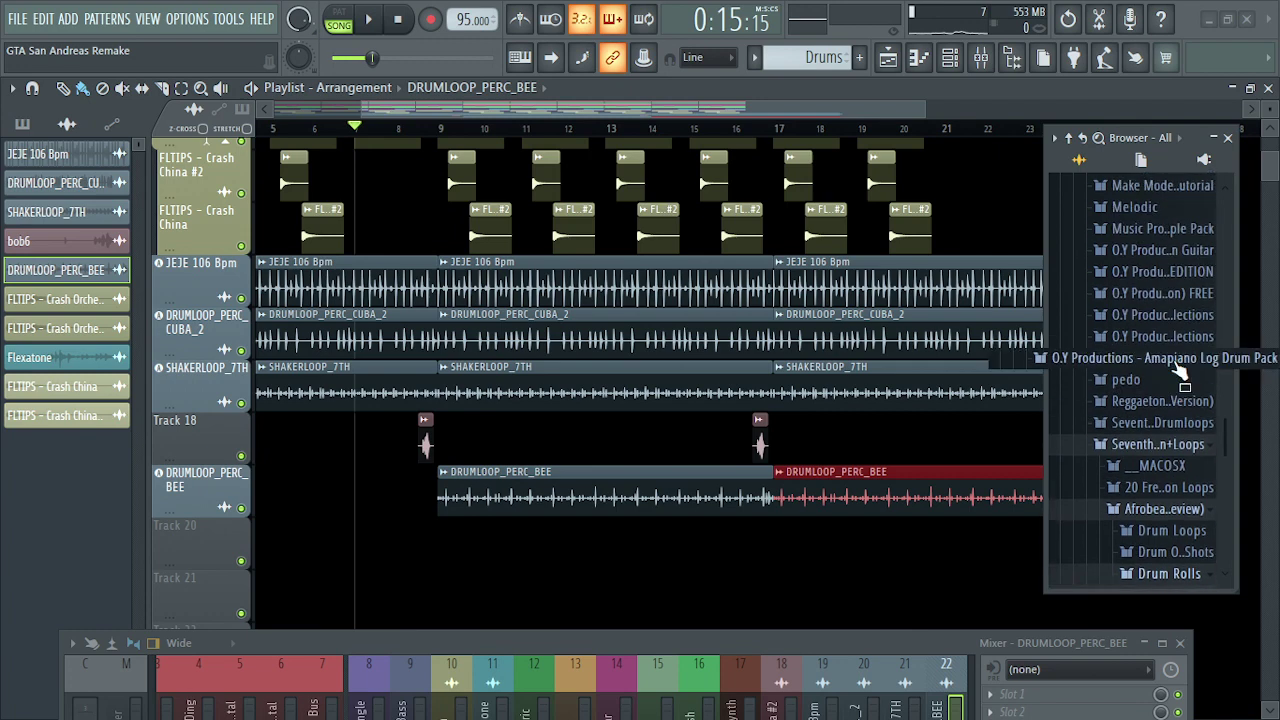
scroll(1175, 364, up, 4)
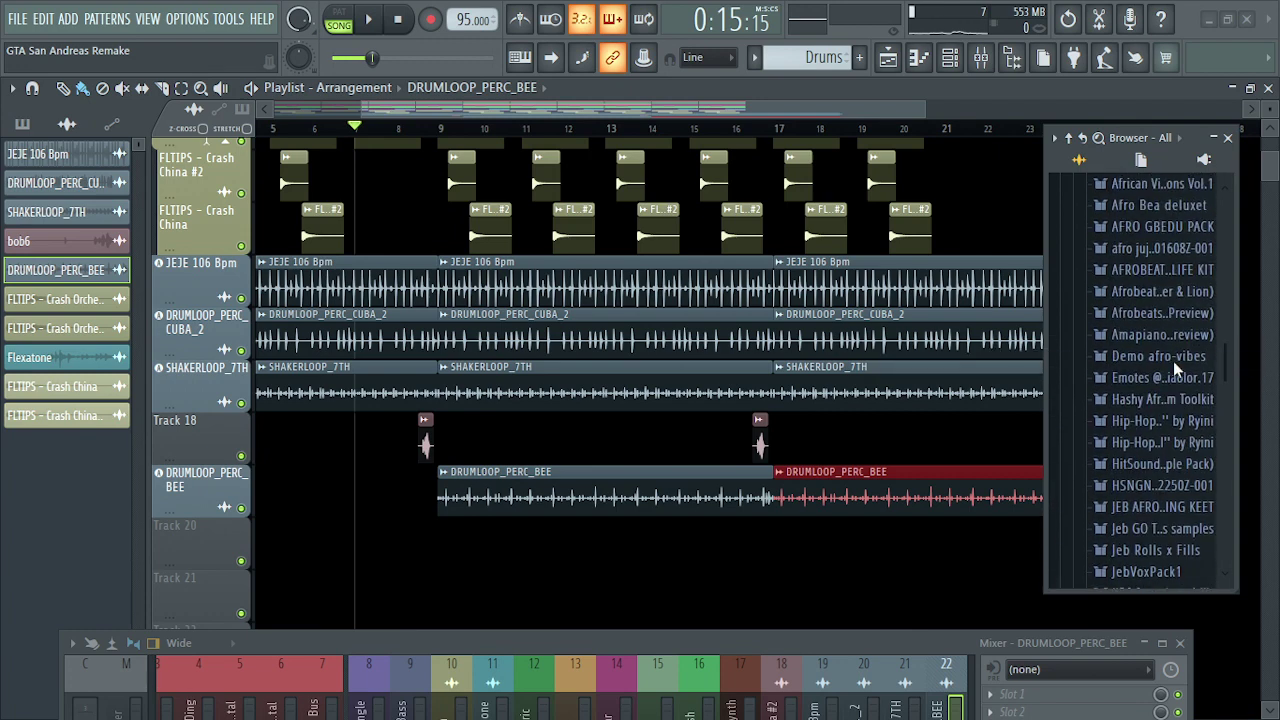
scroll(1173, 361, up, 2)
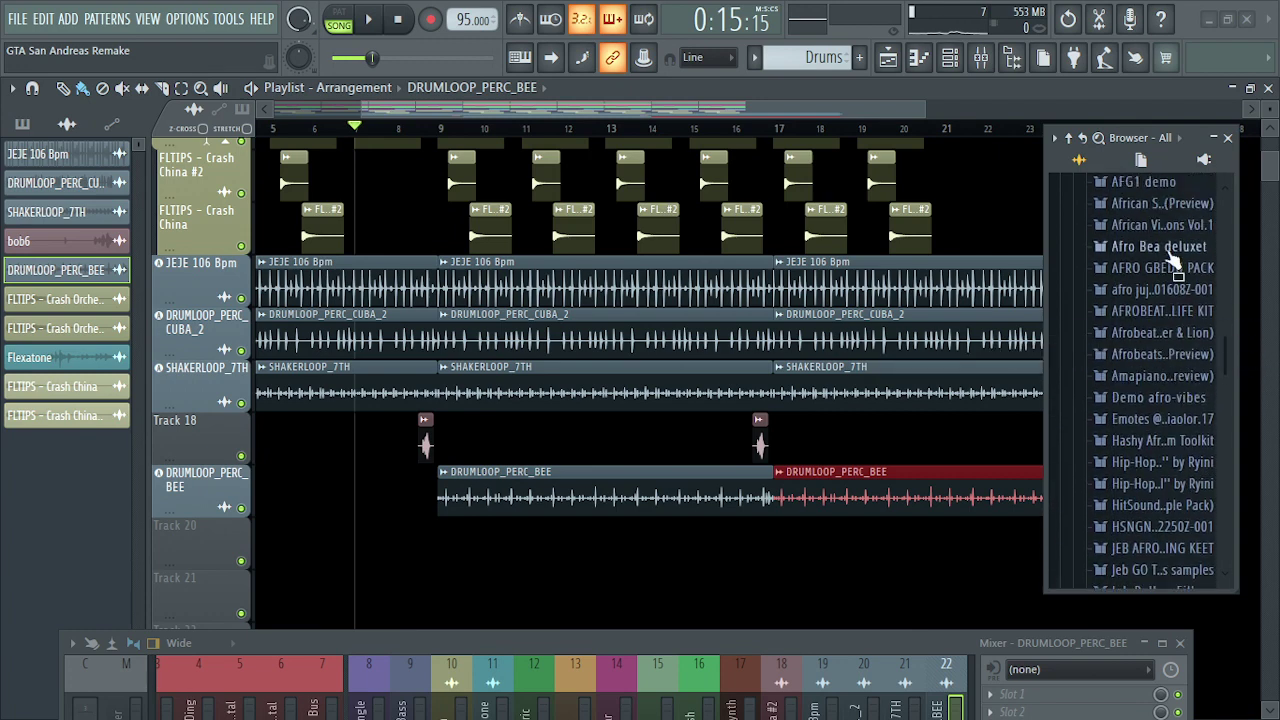
- Look into the Afrobeats Producer Kit (Free Preview) and Demo afro-vibes folders for more drum material
click(1176, 334)
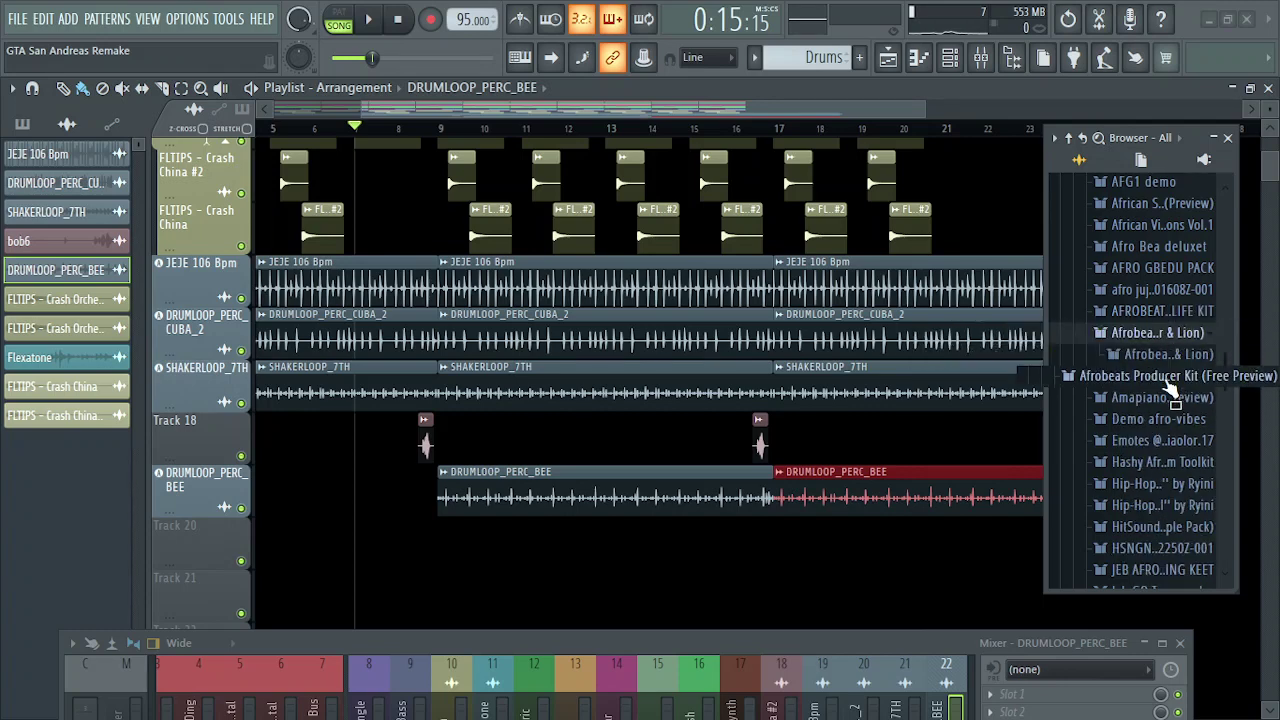
click(1174, 377)
click(1175, 424)
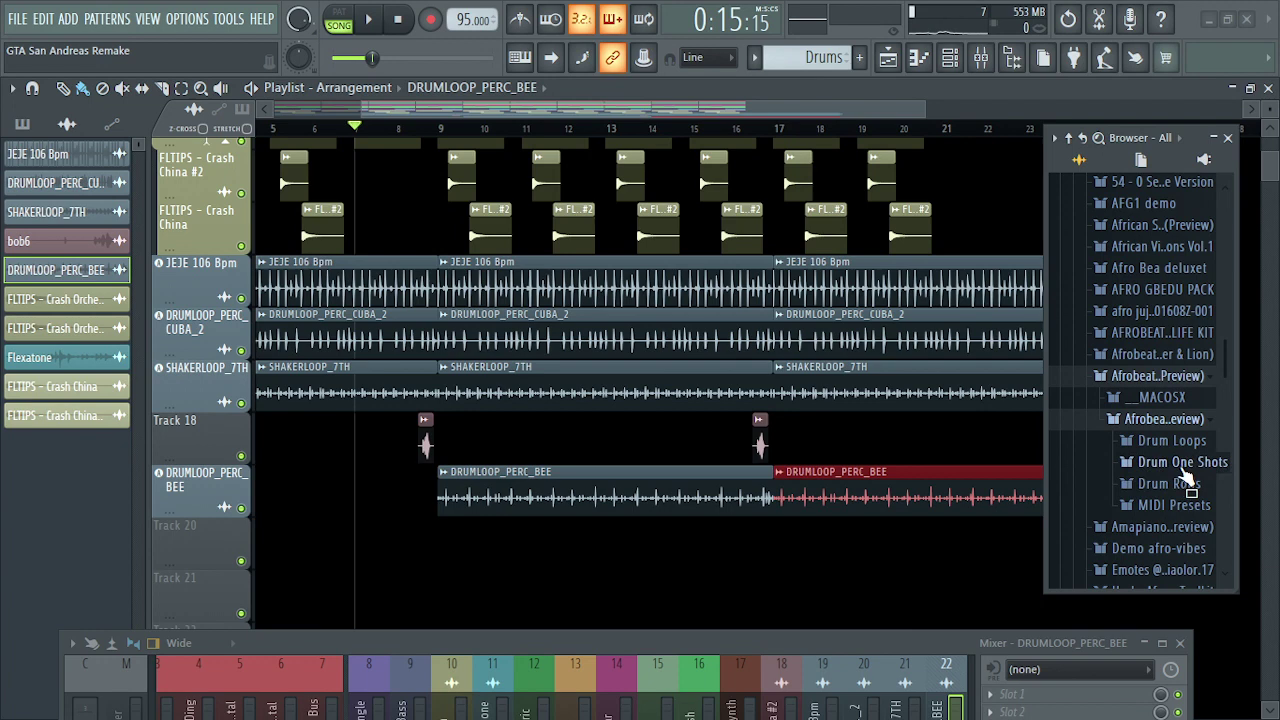
scroll(1183, 478, down, 2)
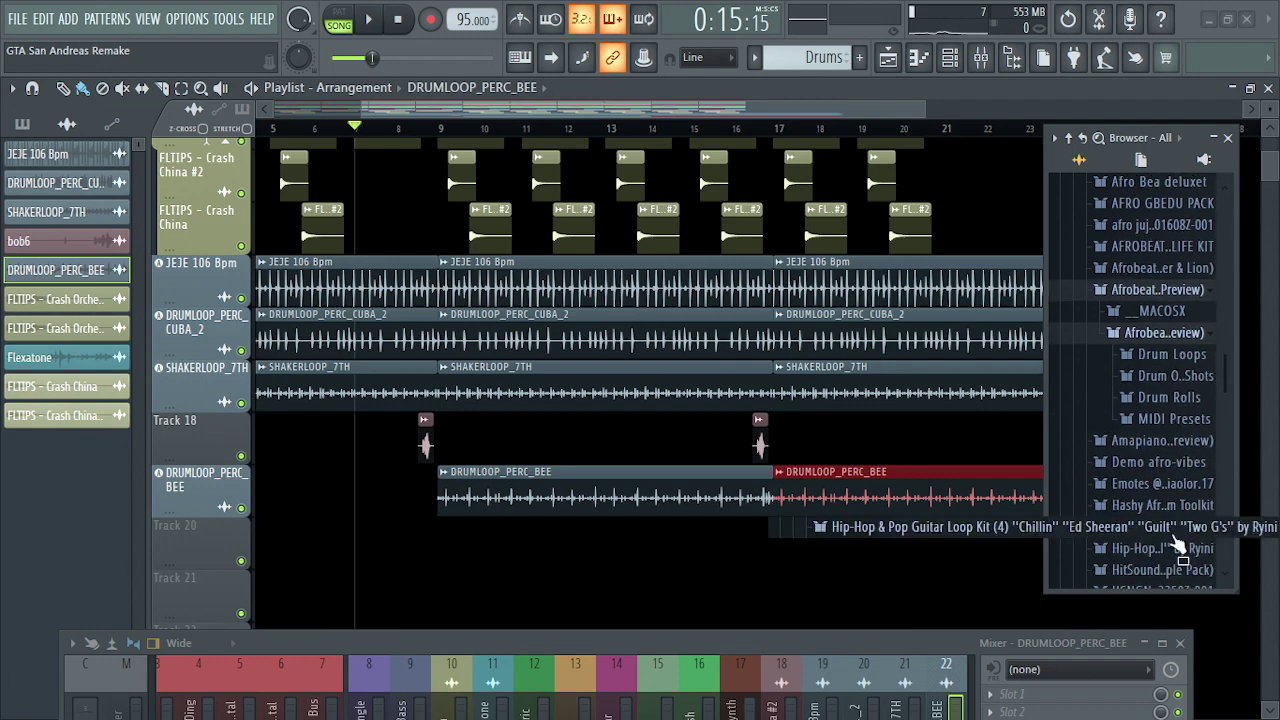
click(1175, 465)
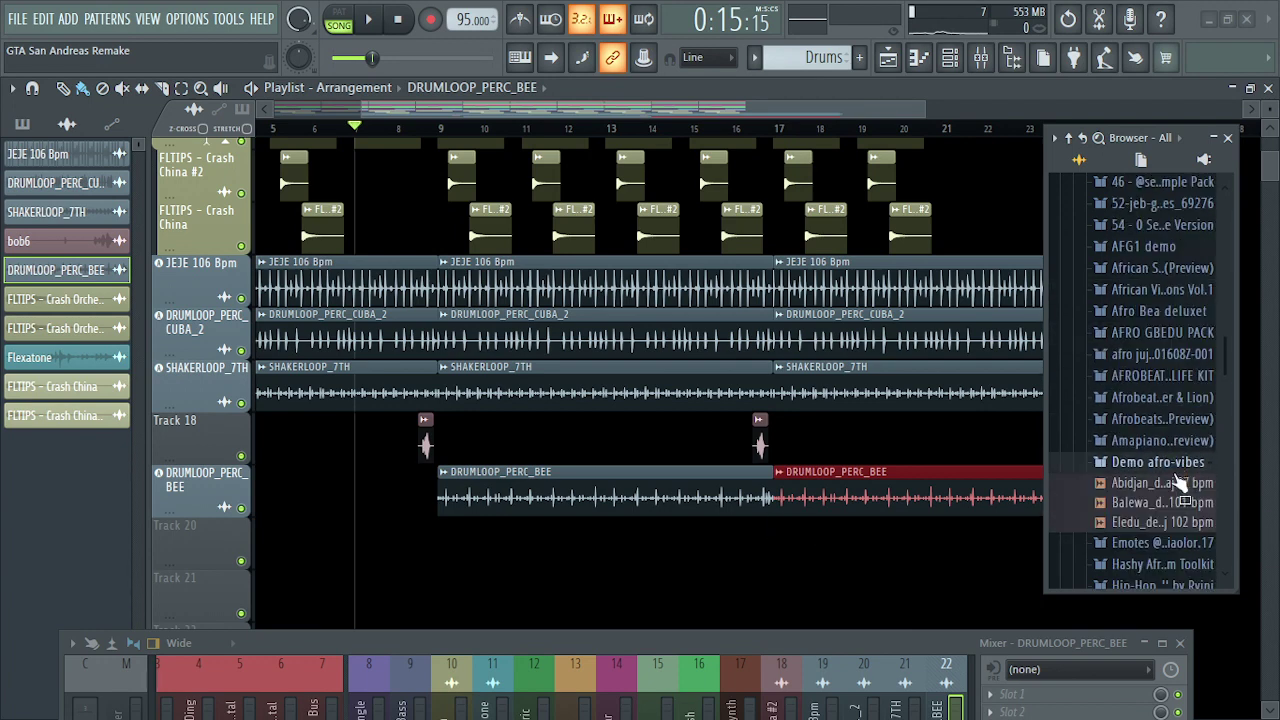
click(1166, 423)
scroll(1185, 485, down, 3)
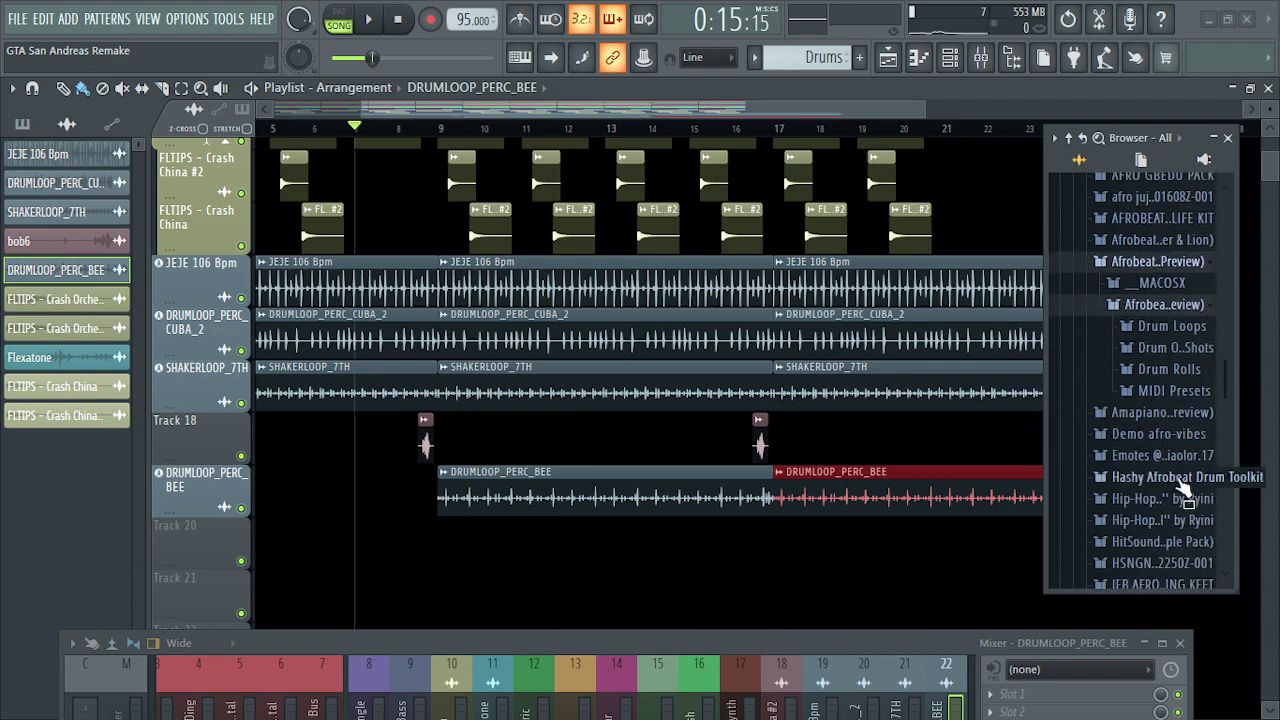
- Check the Drum Rolls, Drum One Shots and Percussion Loops folders of the Afrobeats Producer Kit
click(1168, 369)
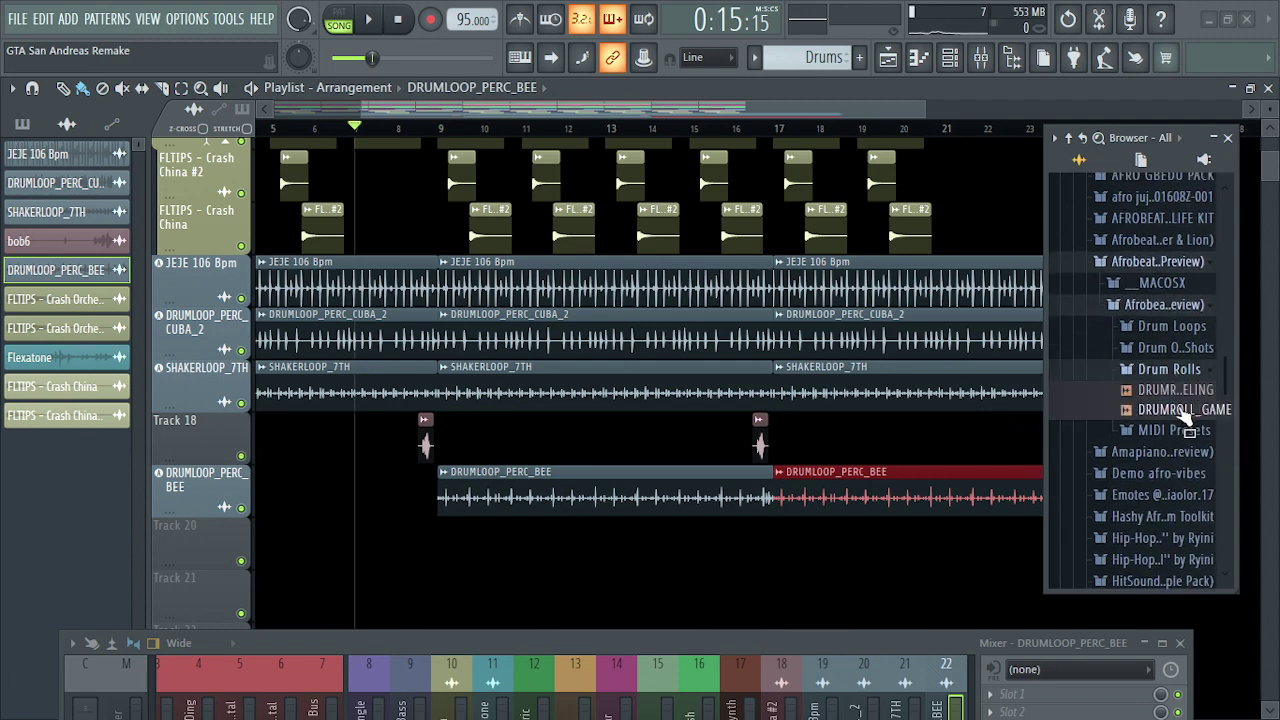
click(1172, 348)
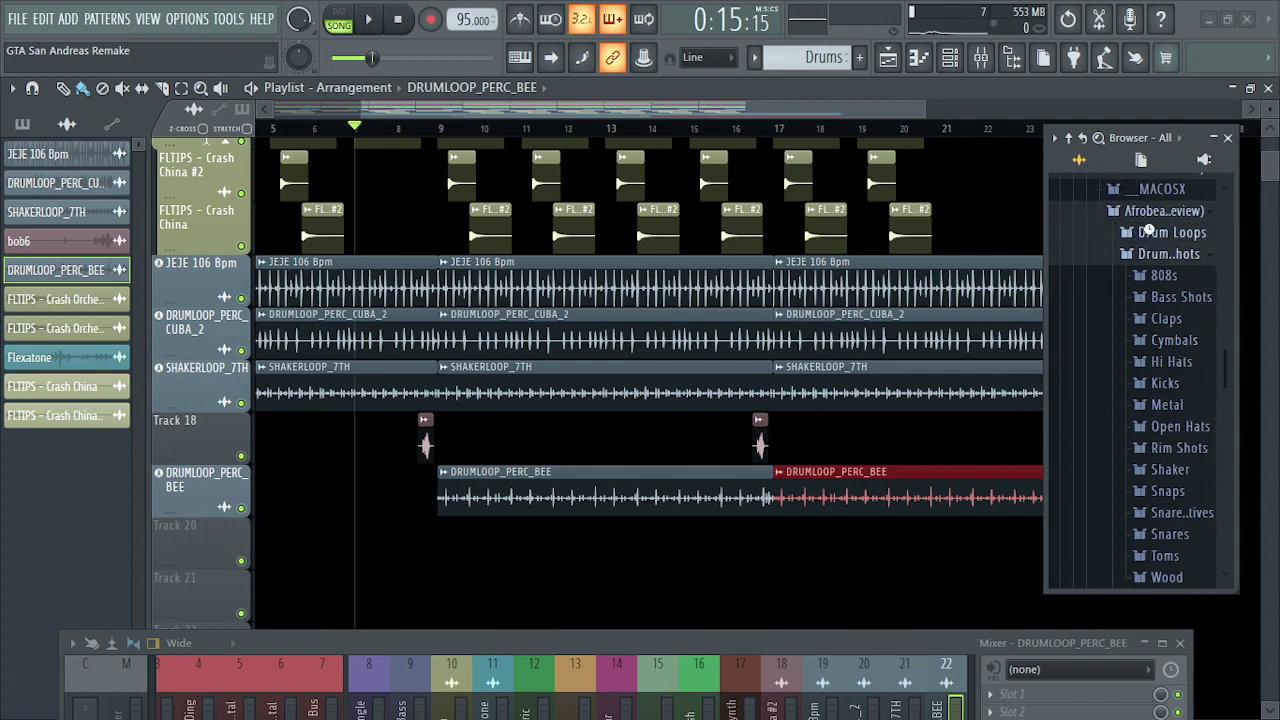
click(1156, 234)
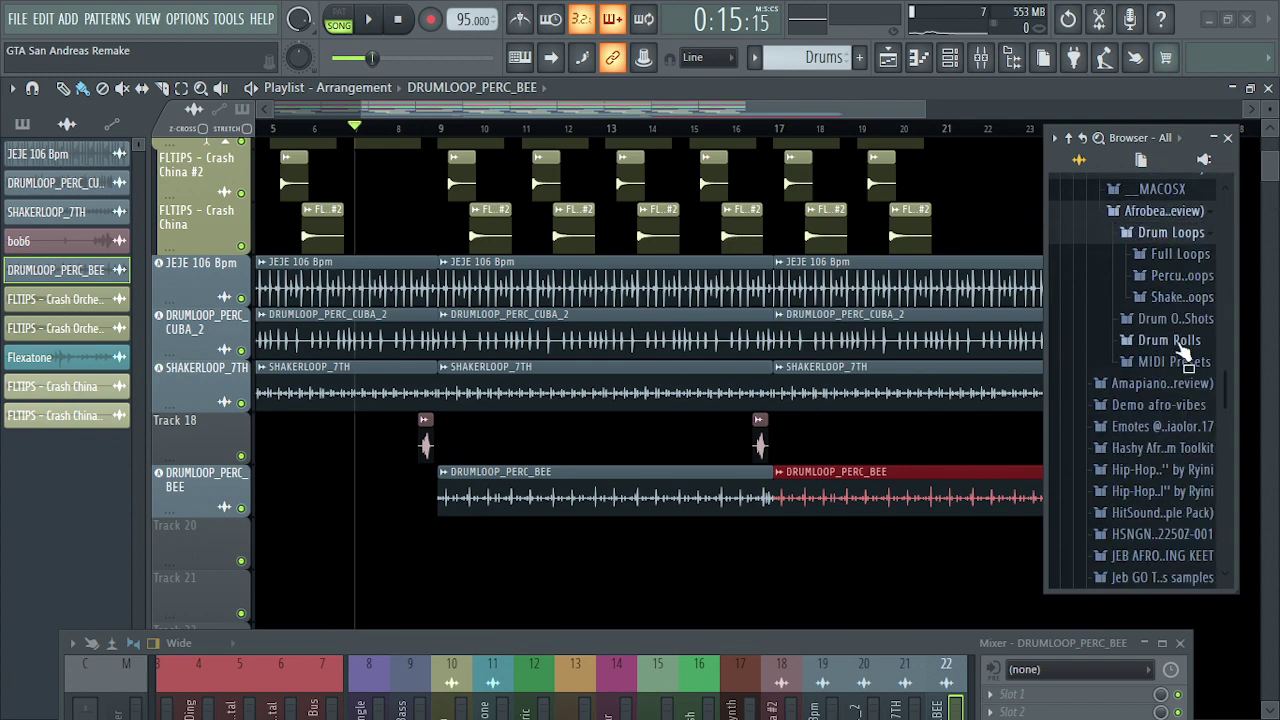
click(1182, 277)
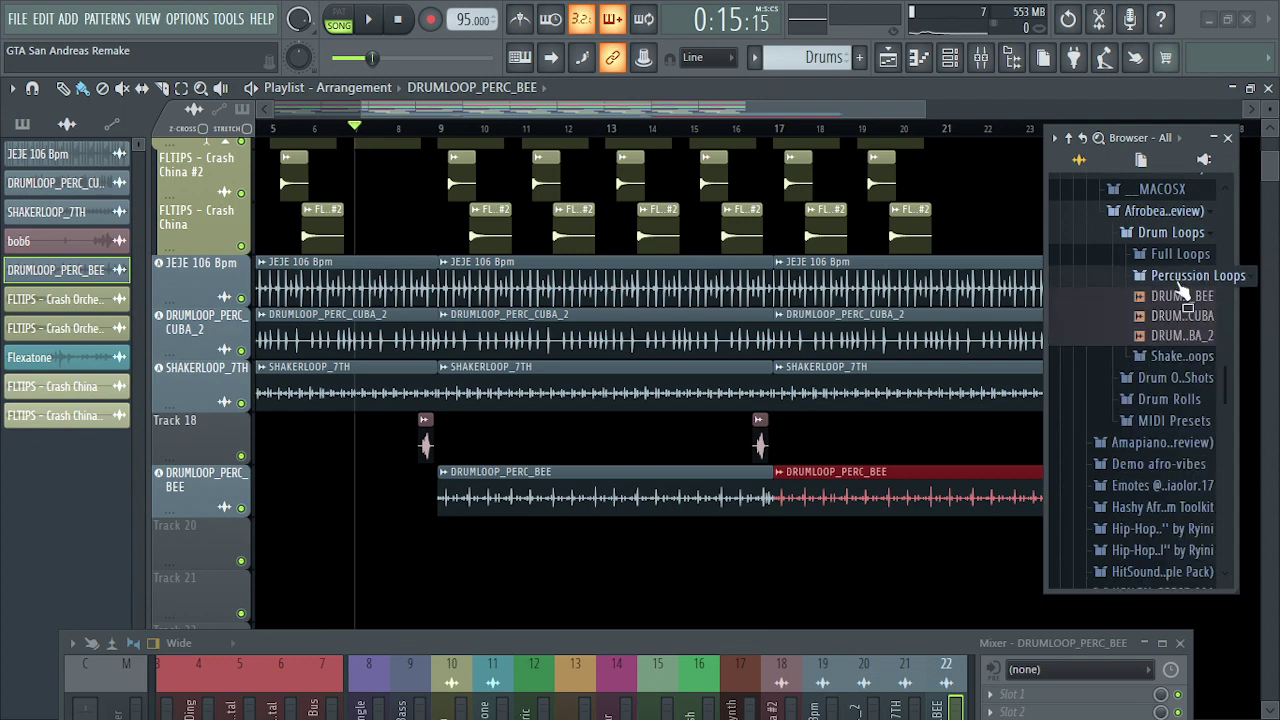
click(1182, 277)
- Browse the Drum Fills and Conga Loops folders inside African Sample Pack Vol.1 (Preview)
scroll(1175, 271, up, 5)
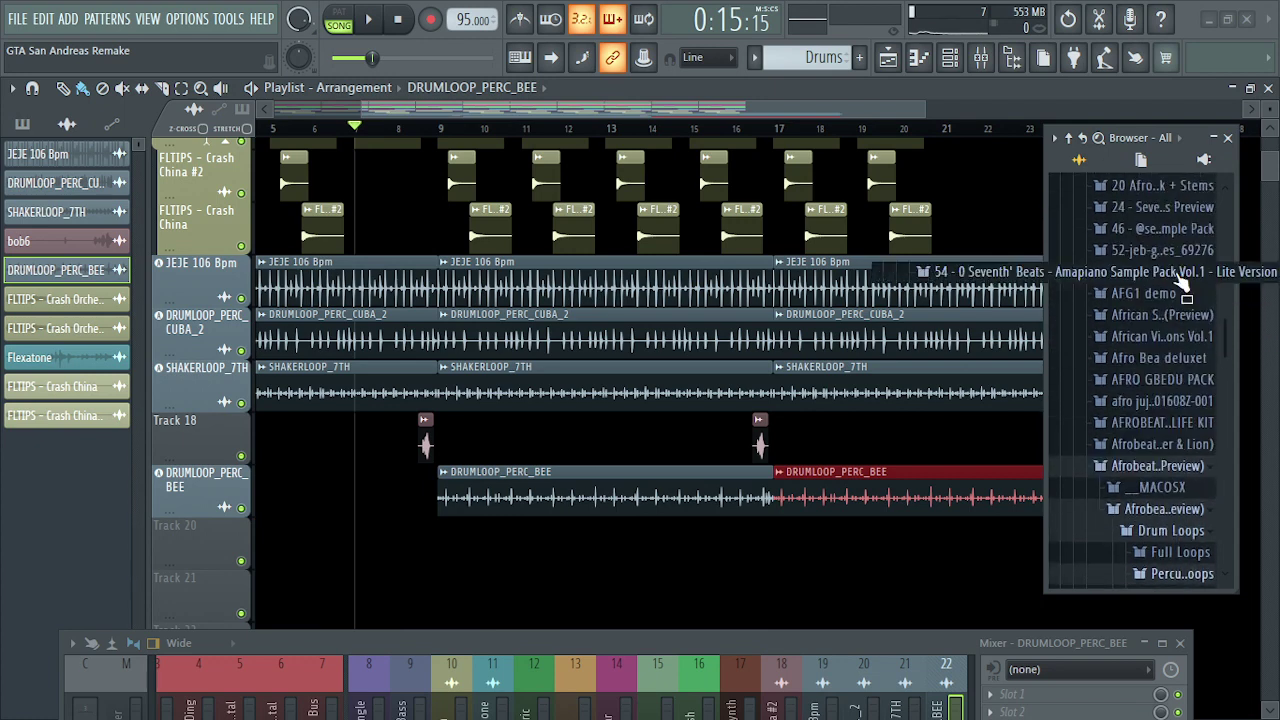
click(1183, 322)
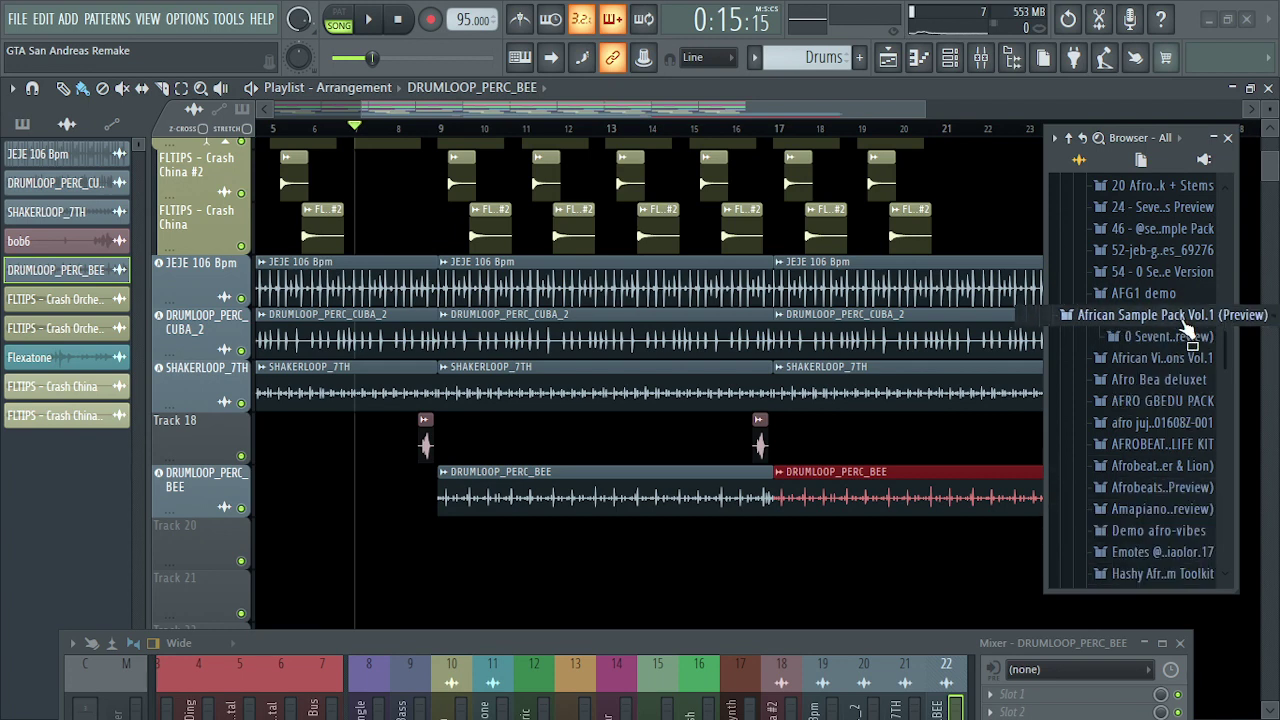
click(1188, 336)
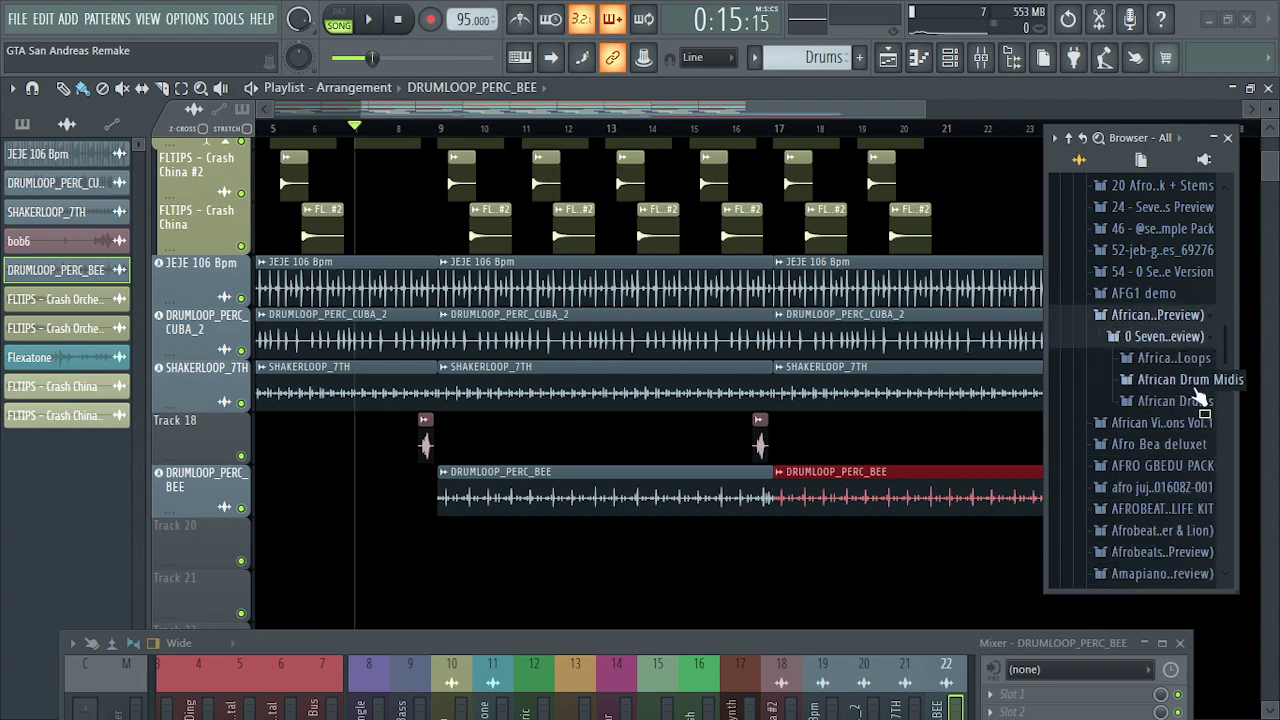
click(1190, 359)
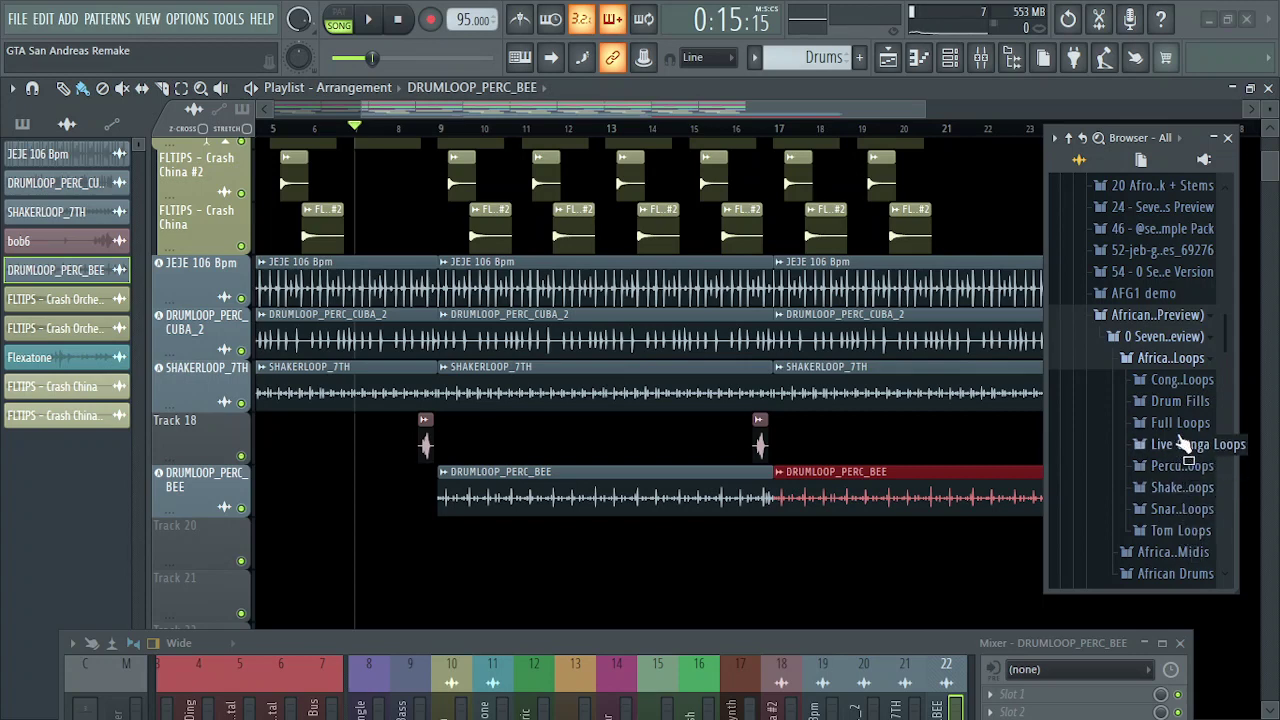
click(1178, 401)
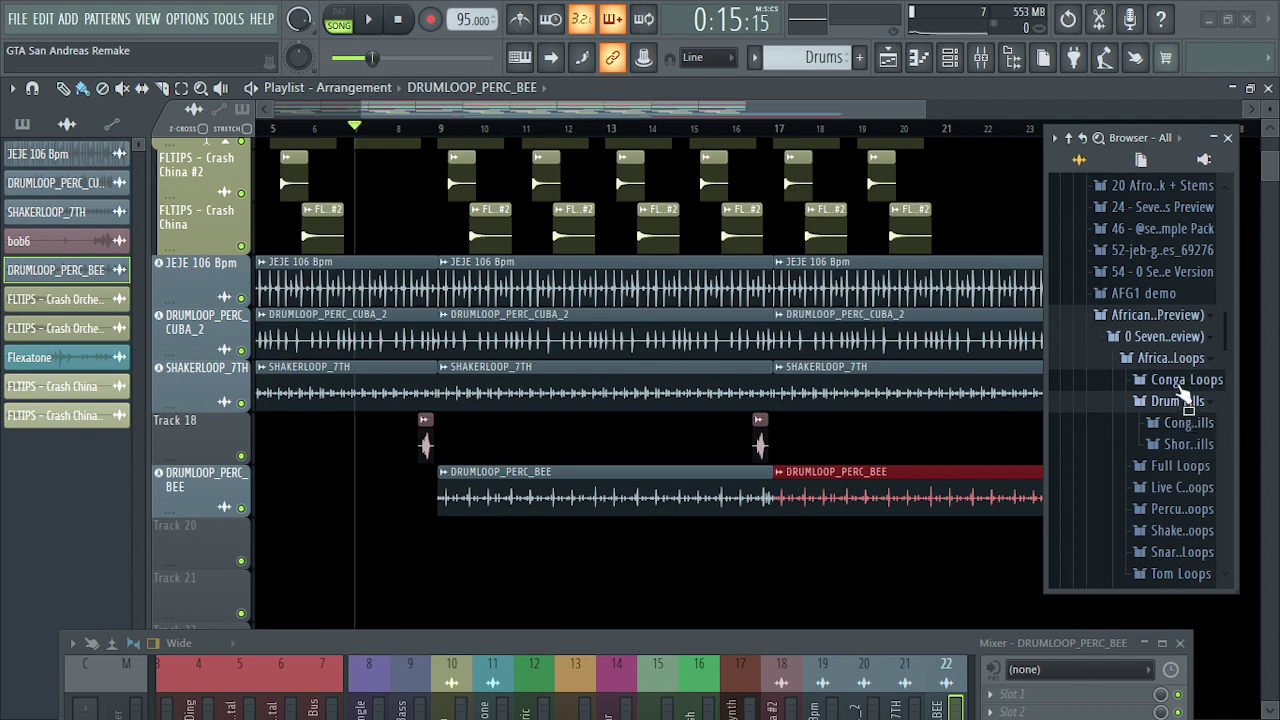
click(1182, 382)
scroll(1176, 380, up, 2)
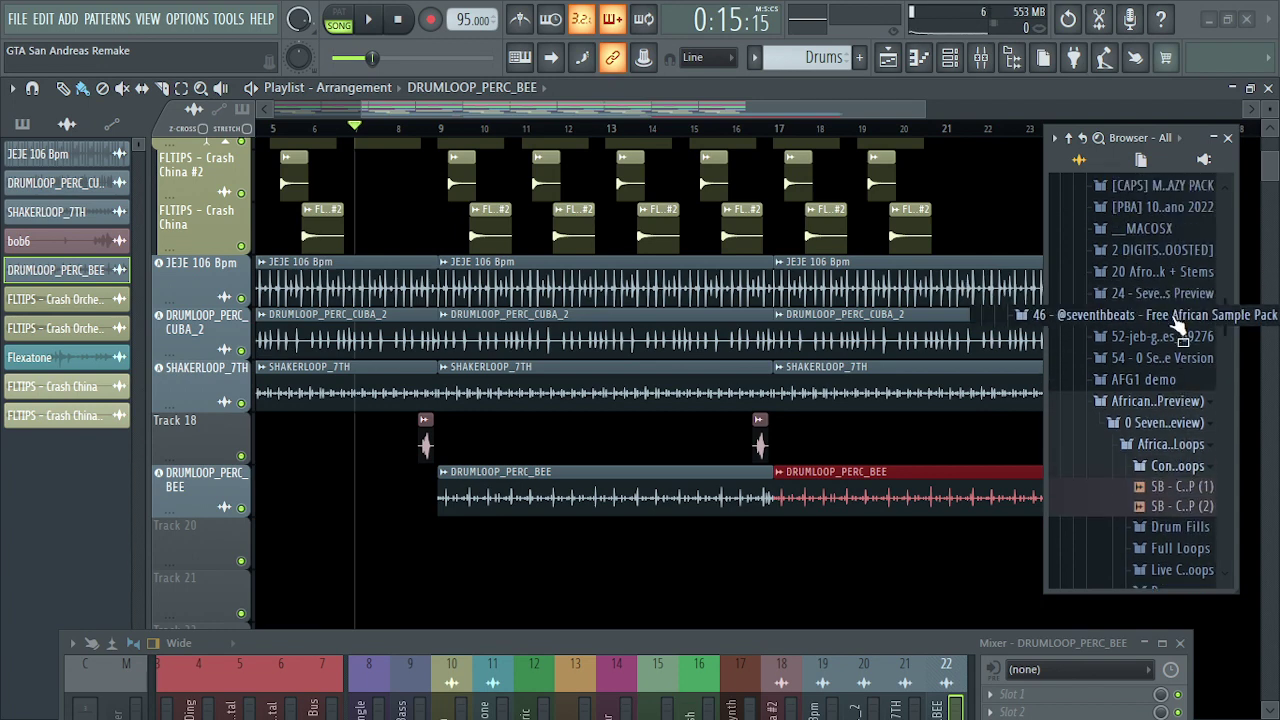
click(1176, 316)
click(1180, 338)
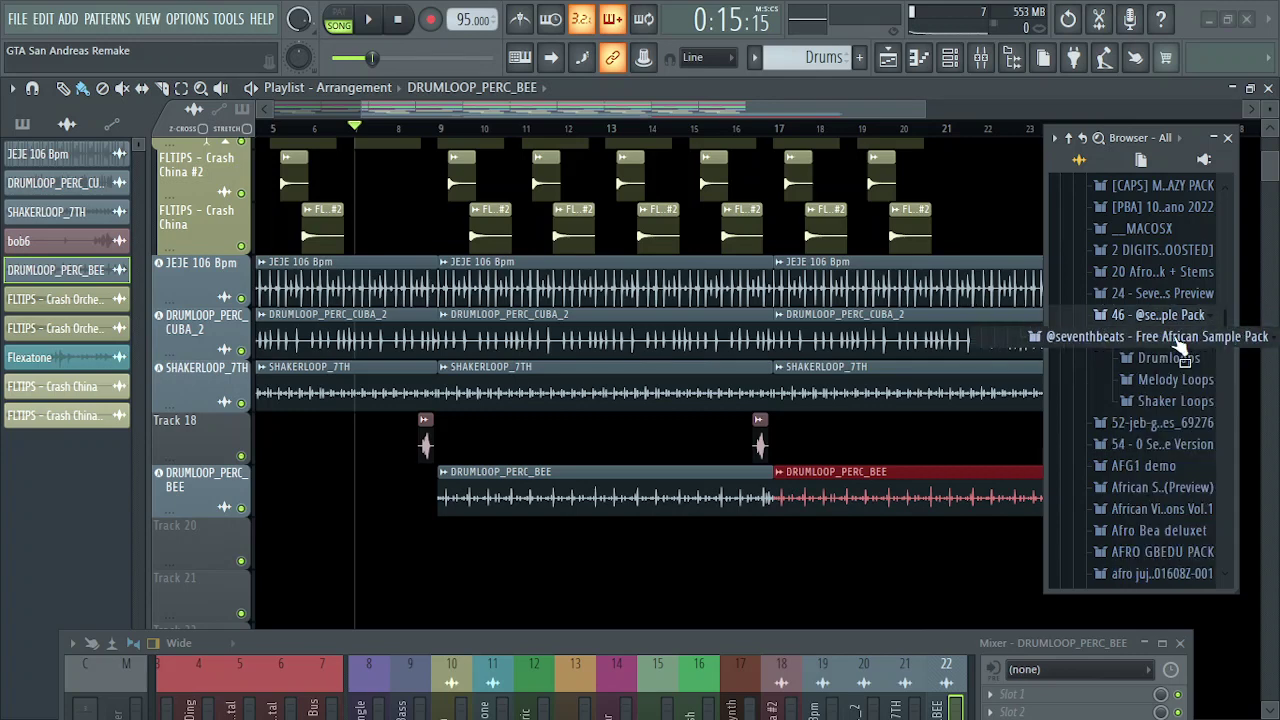
click(1180, 359)
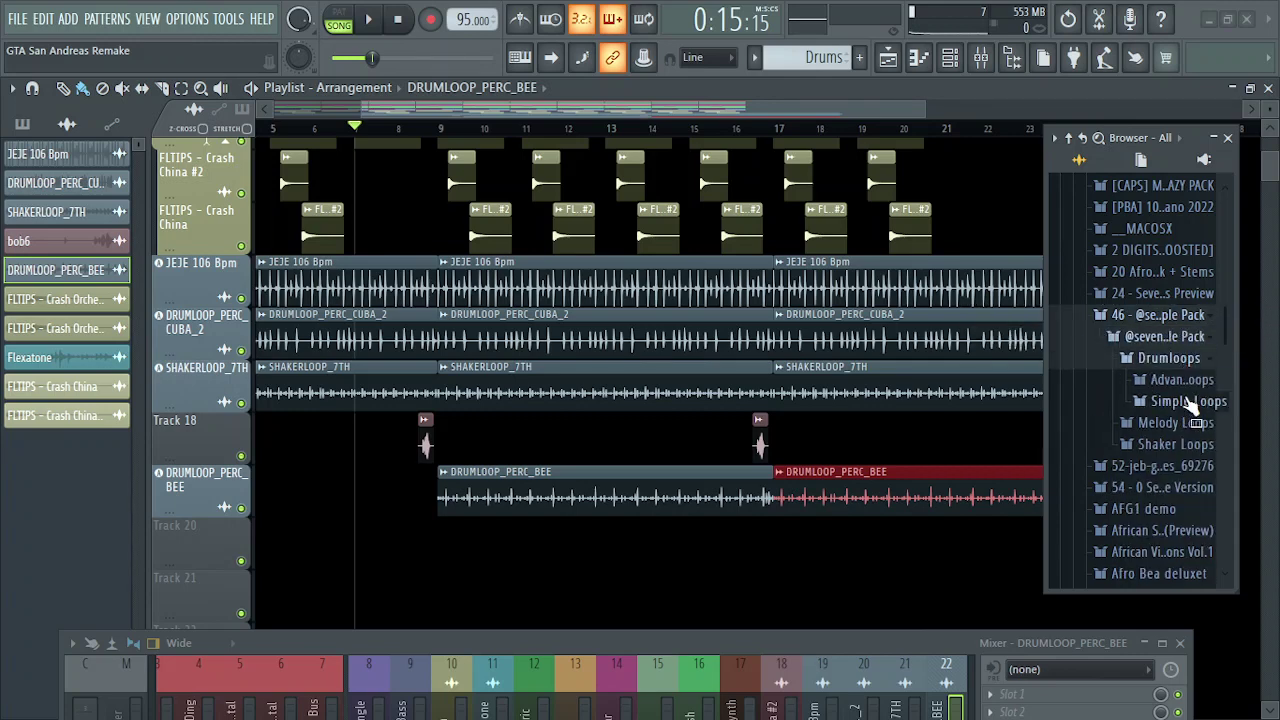
click(1188, 401)
click(1192, 424)
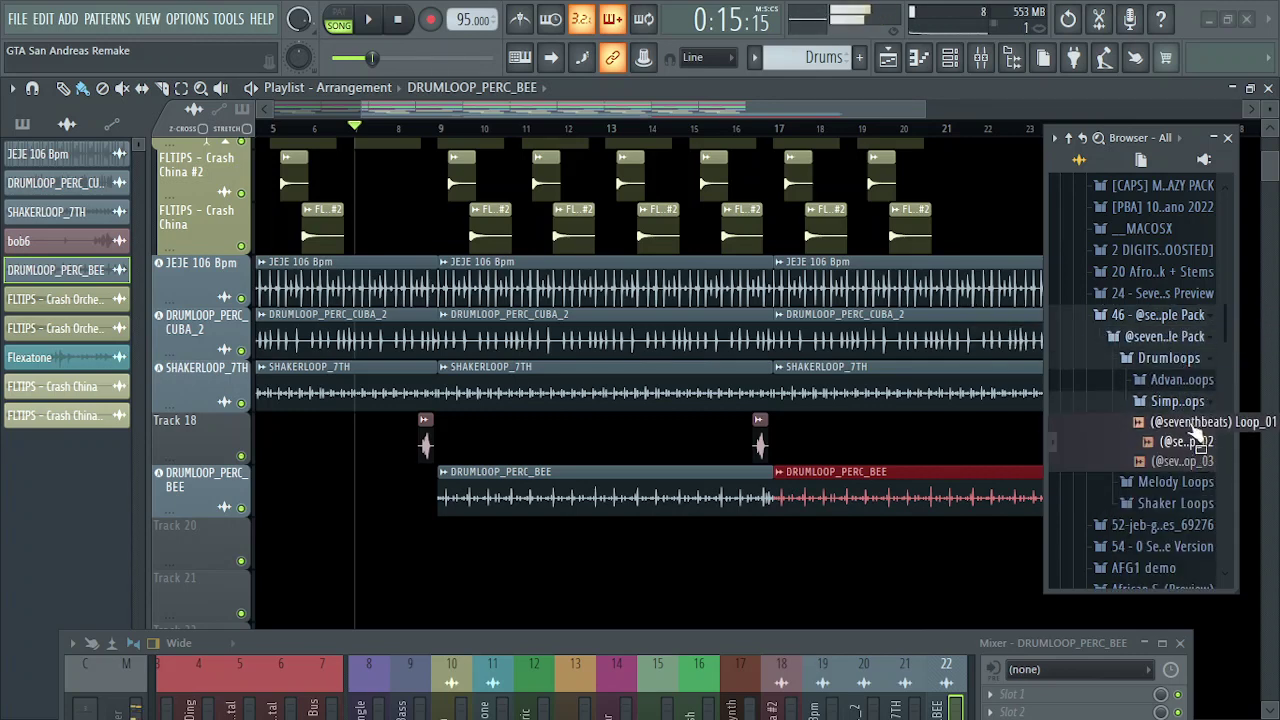
- Find the SeventhBeats 20 Free Afrobeat Percussion Loops pack and open its 20 Free Afrobeat Percussion Loops folder
scroll(1094, 334, up, 5)
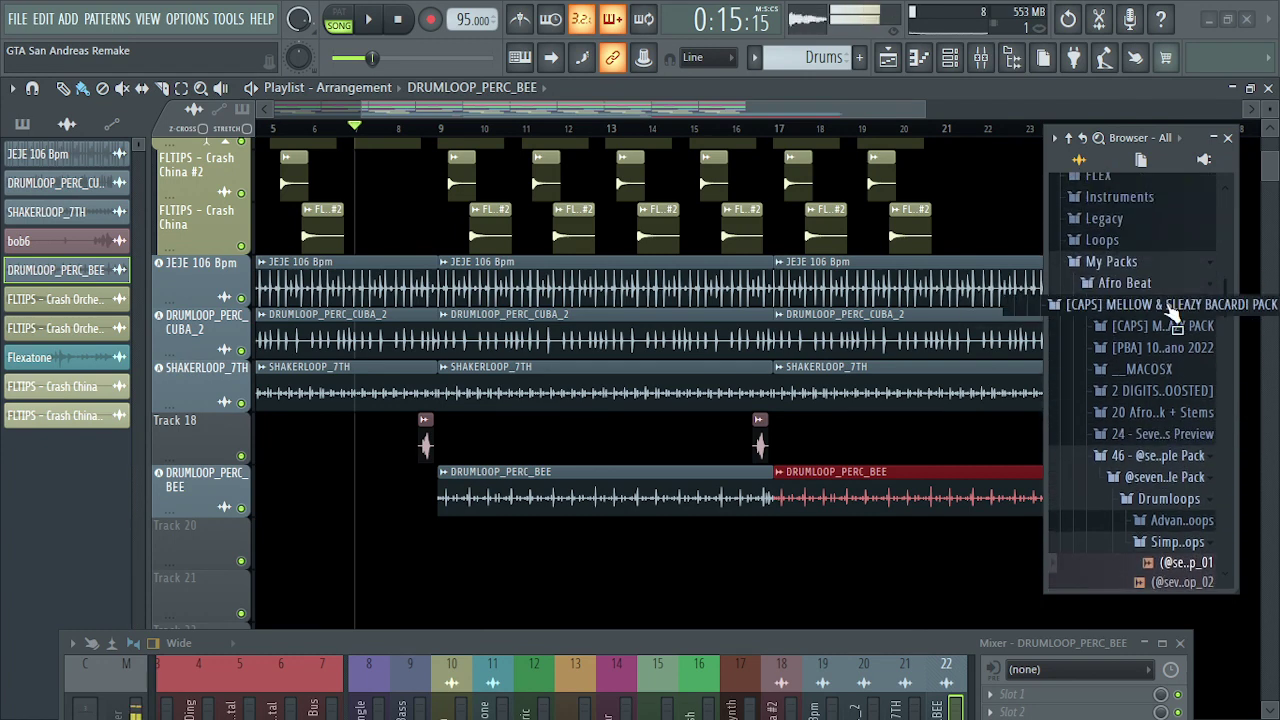
scroll(1168, 310, down, 15)
scroll(1166, 310, down, 6)
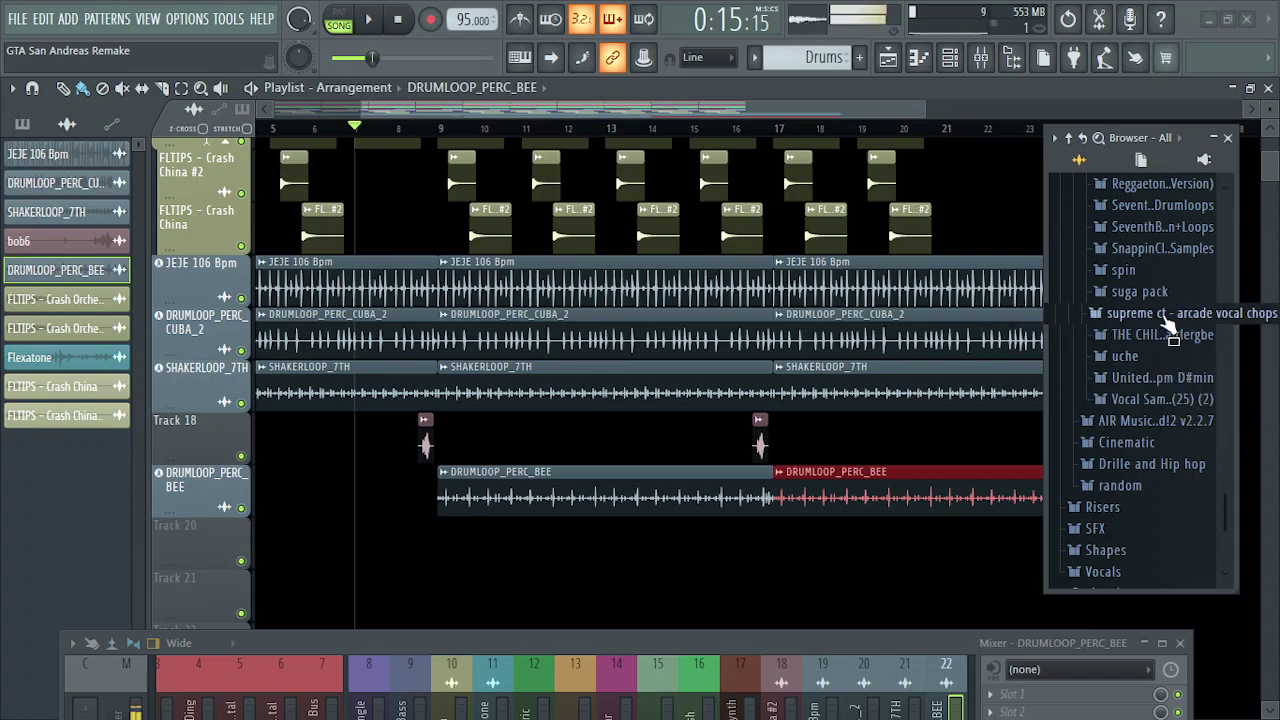
scroll(1160, 265, up, 4)
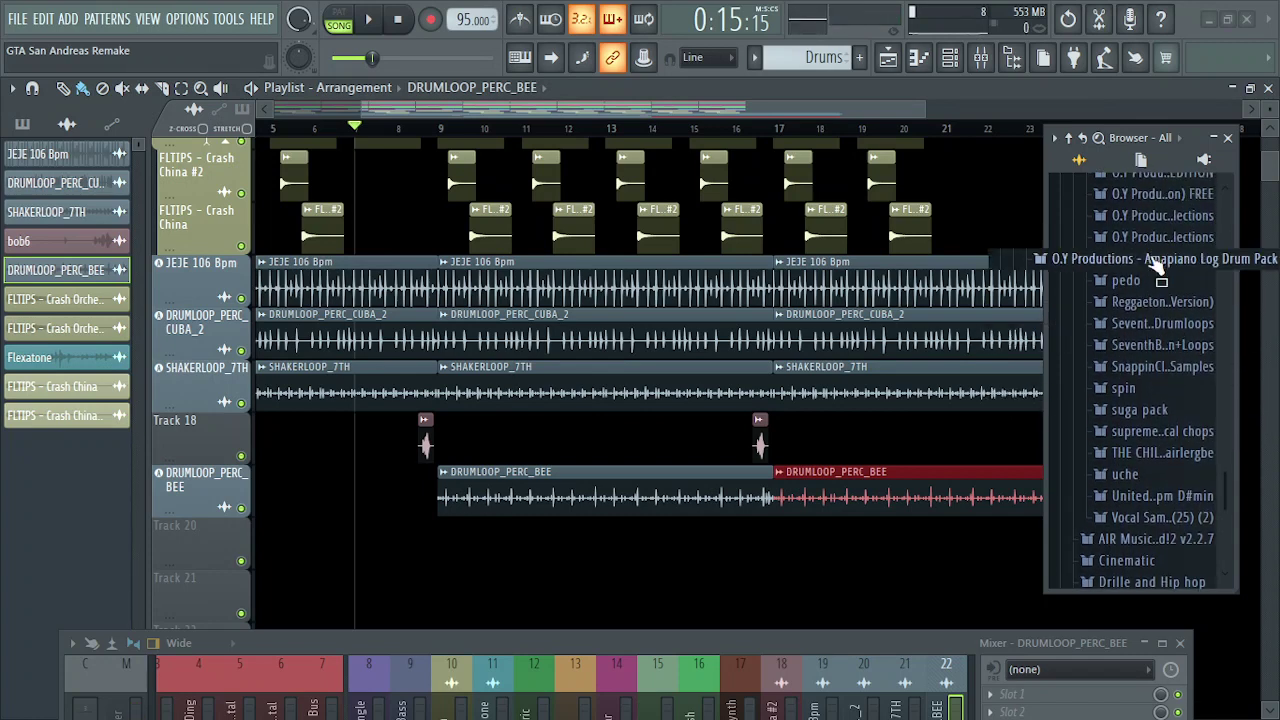
click(1171, 346)
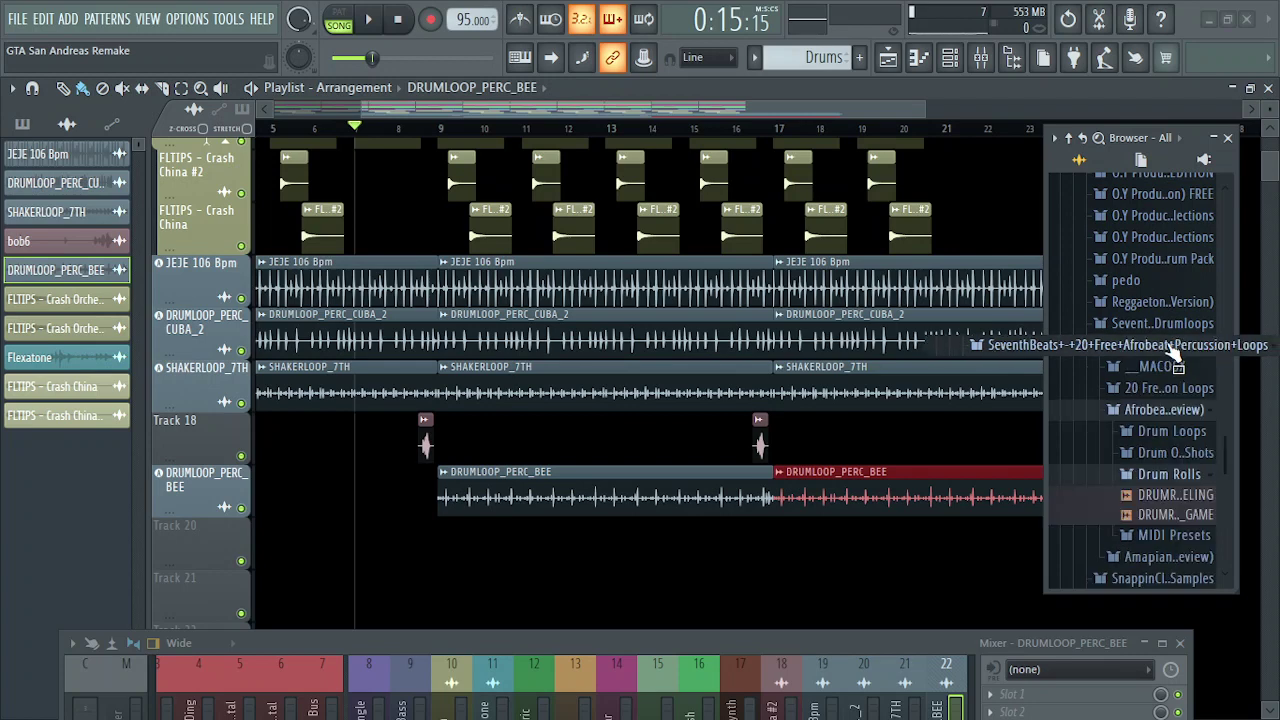
click(1178, 409)
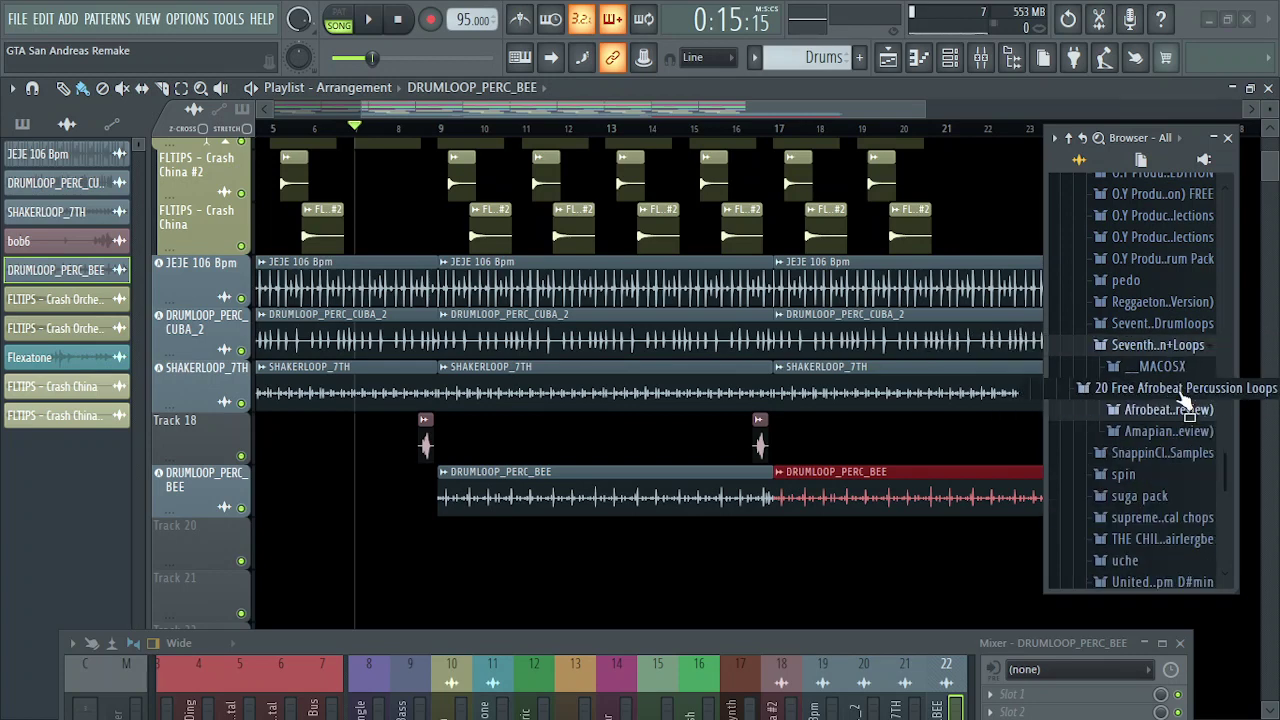
click(1178, 388)
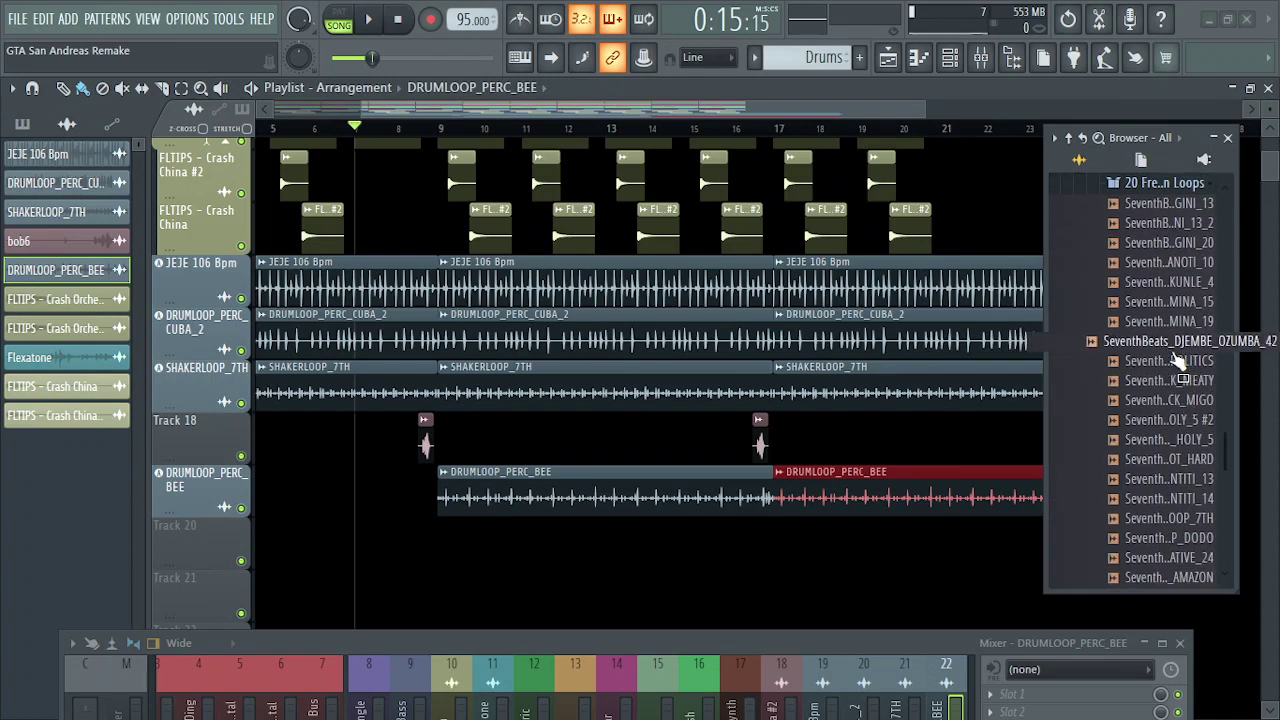
- Audition SeventhBeats_KICK_MIGO and add it to Track 20 as an audio track
click(1183, 401)
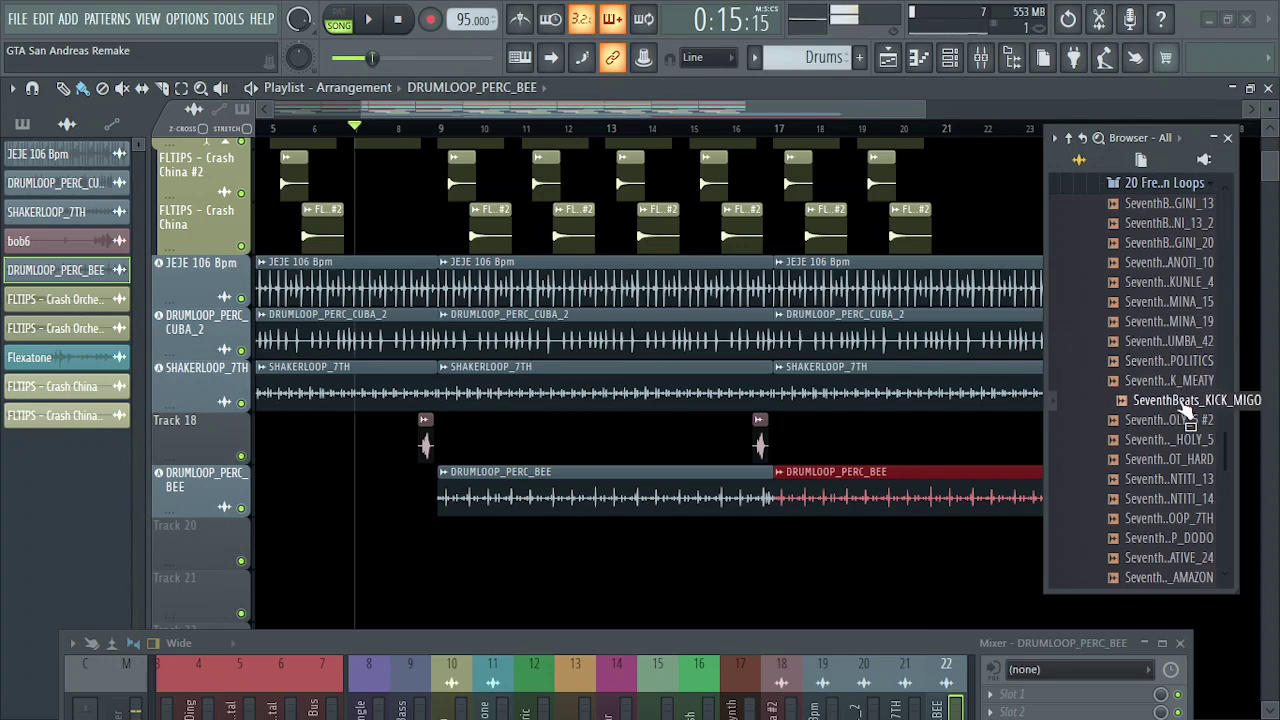
drag(1186, 408, 220, 537)
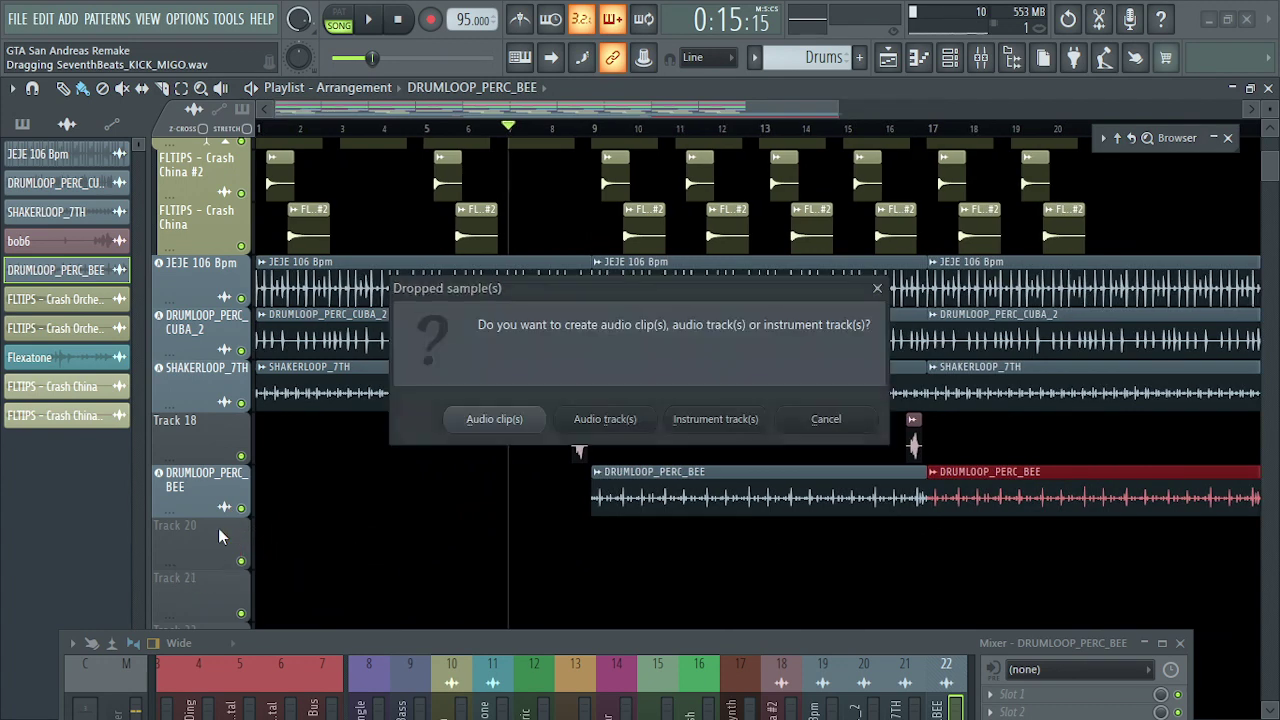
click(628, 424)
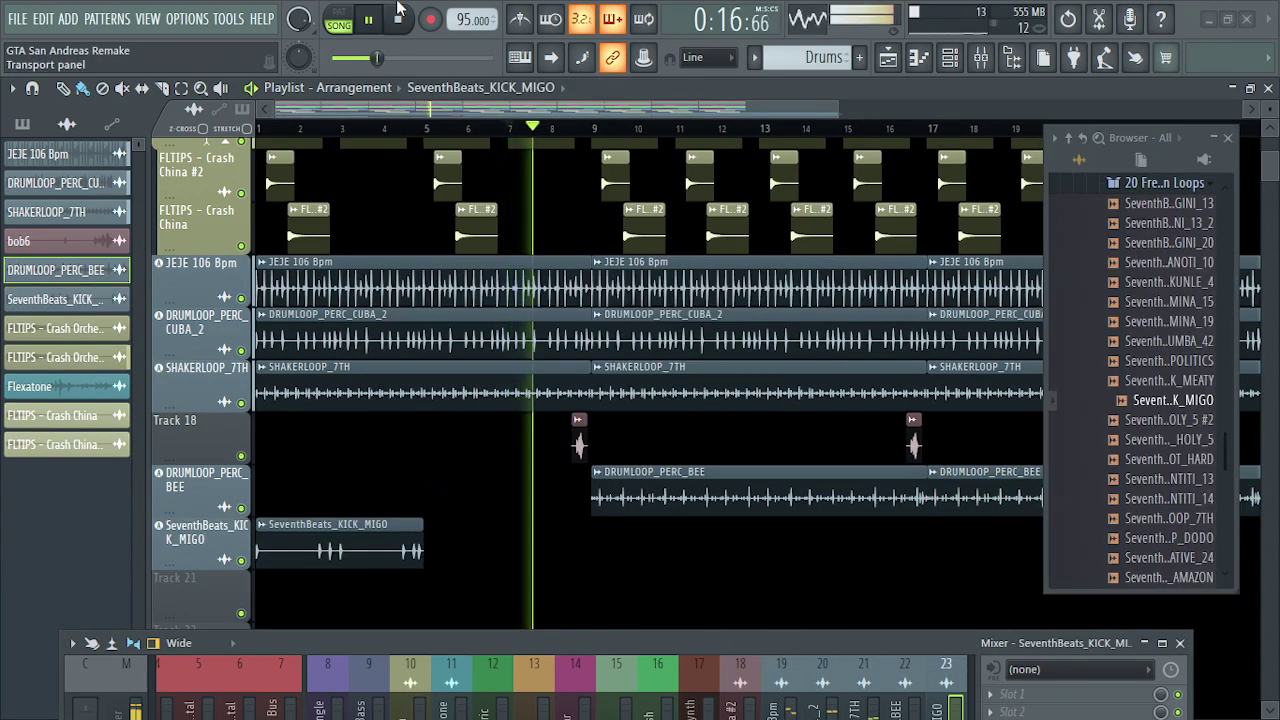
- Restart playback and repeat the SeventhBeats_KICK_MIGO clip back to back from bar 5 up to bar 25
click(403, 18)
key(space)
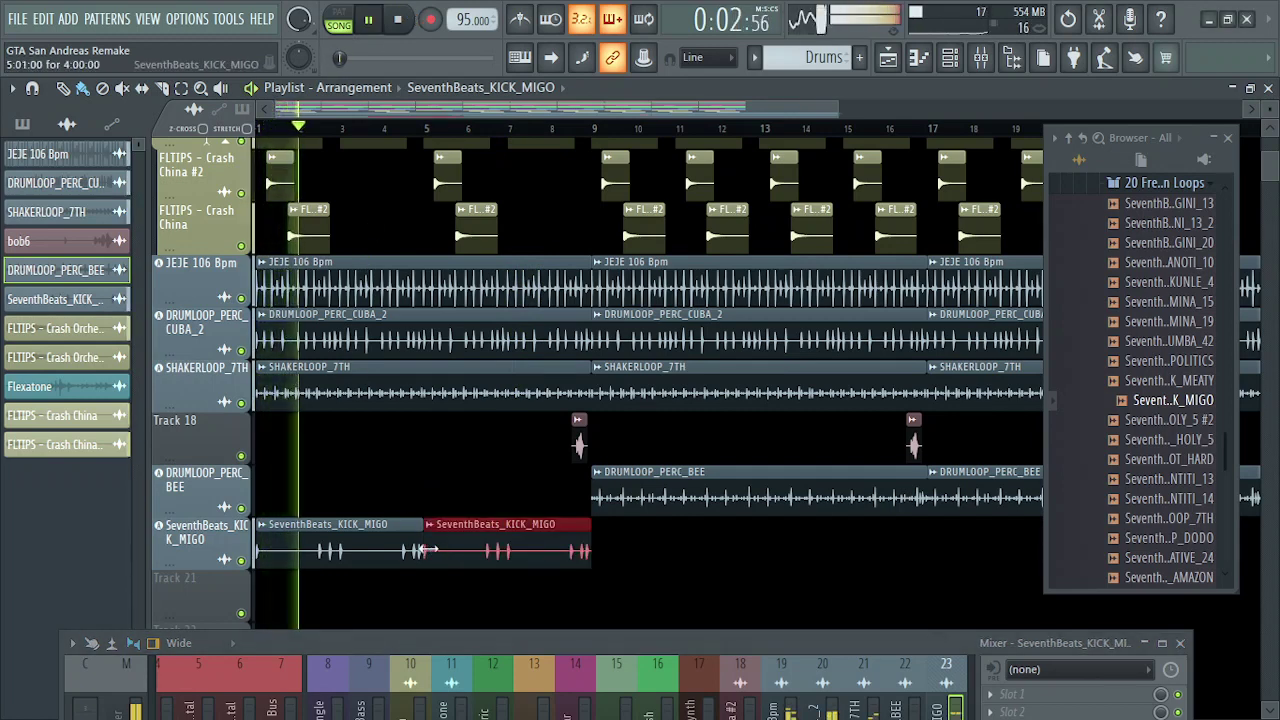
click(600, 551)
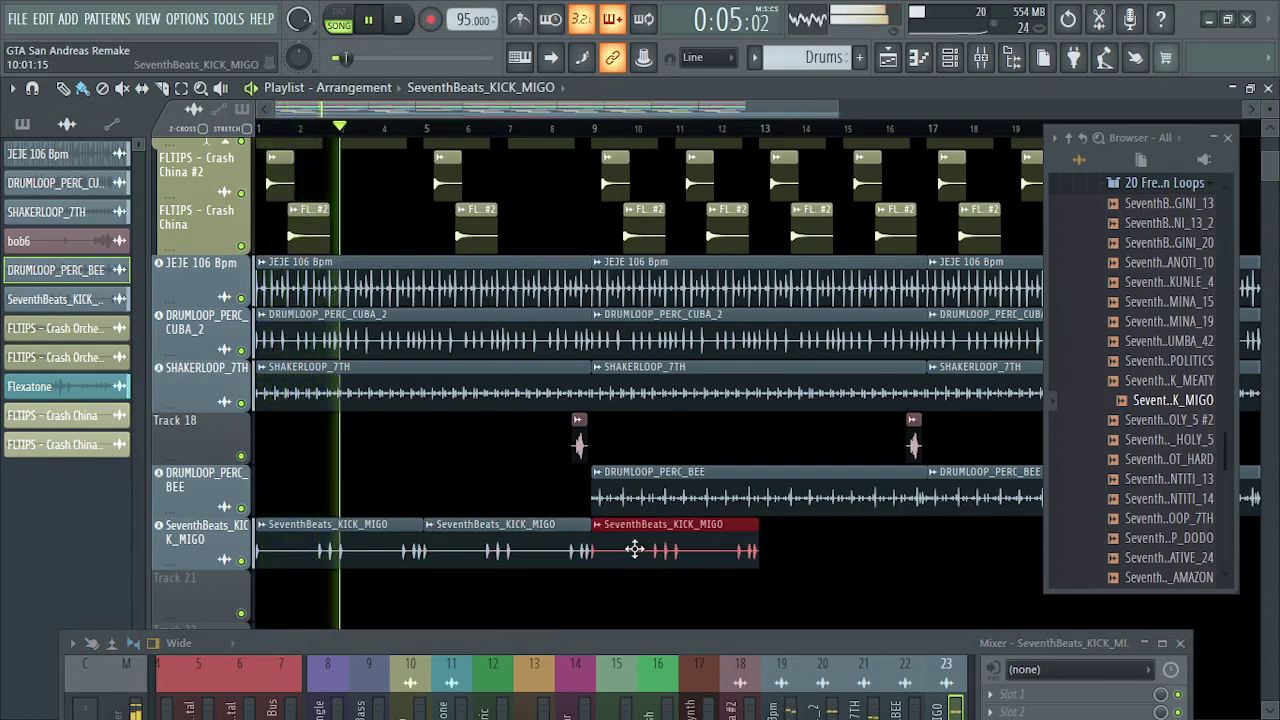
click(776, 548)
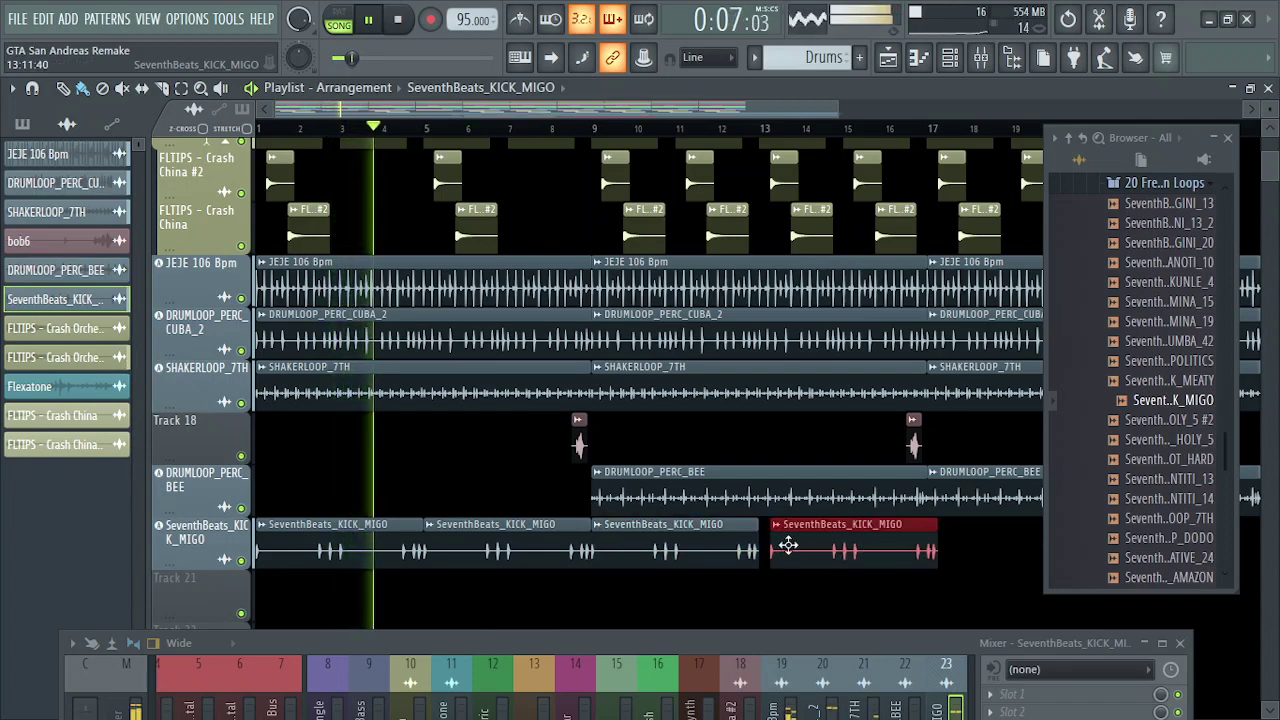
drag(788, 545, 776, 546)
click(977, 537)
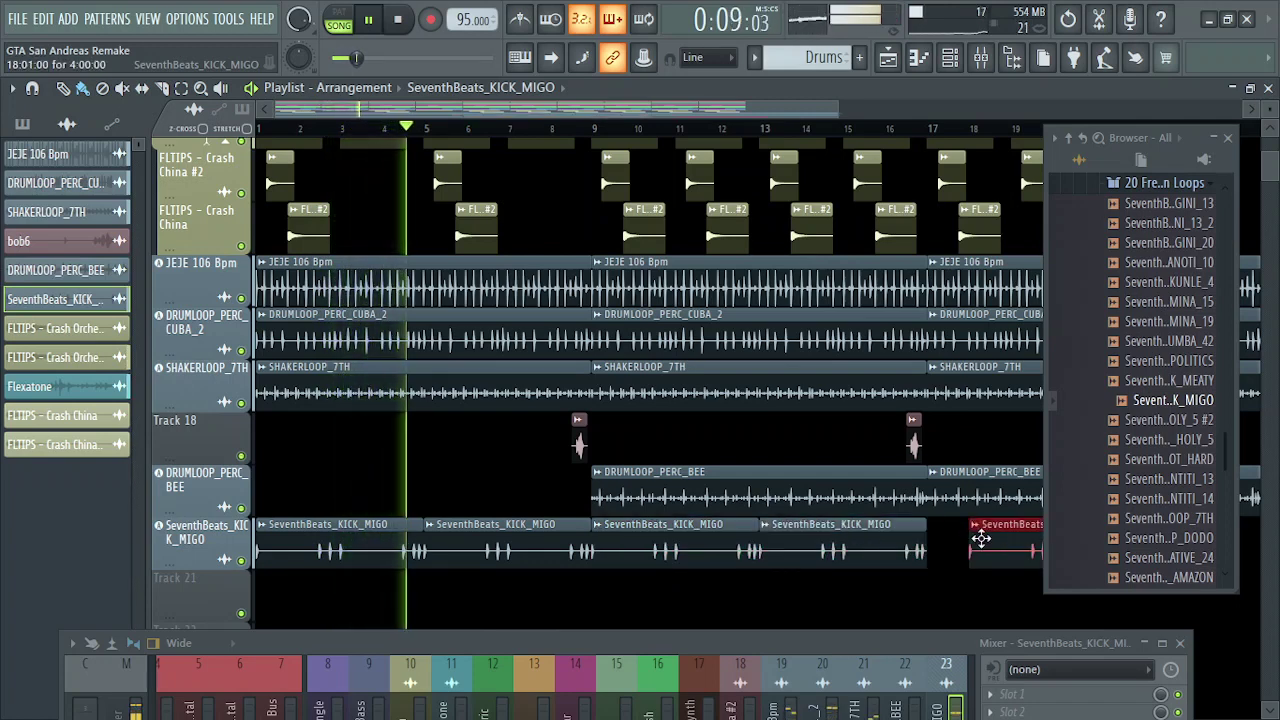
drag(977, 538, 943, 548)
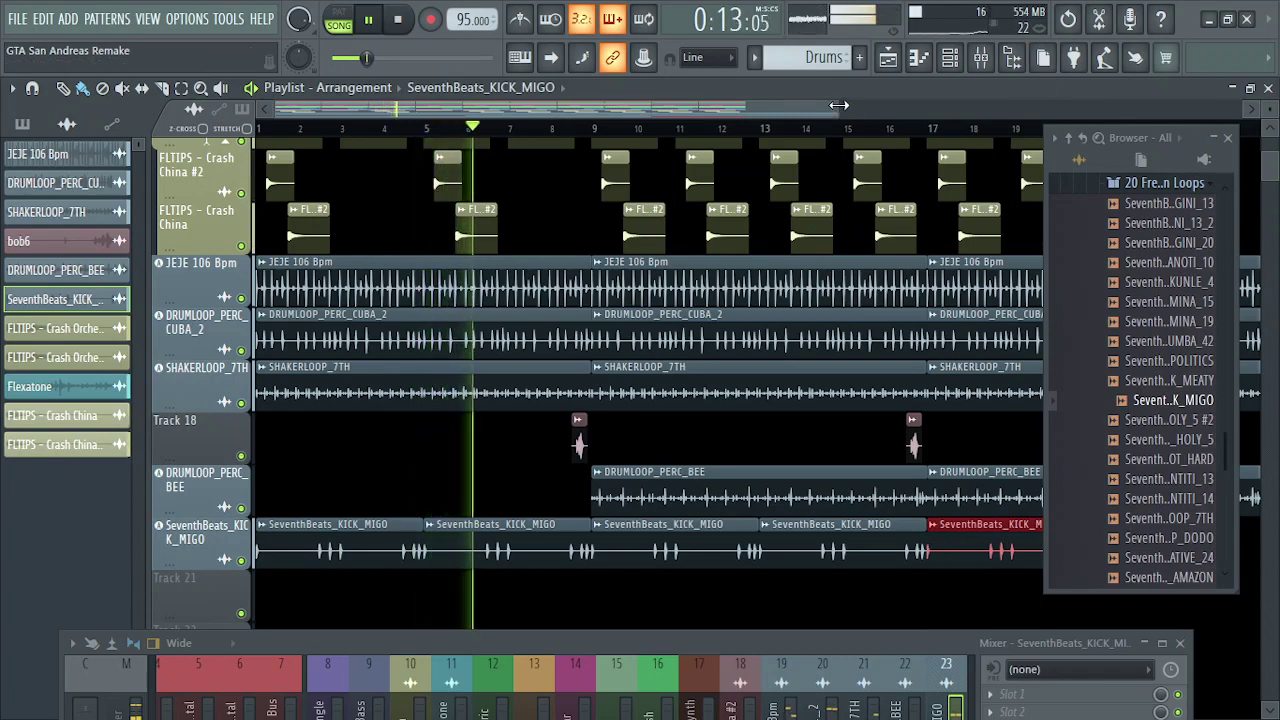
scroll(835, 124, down, 4)
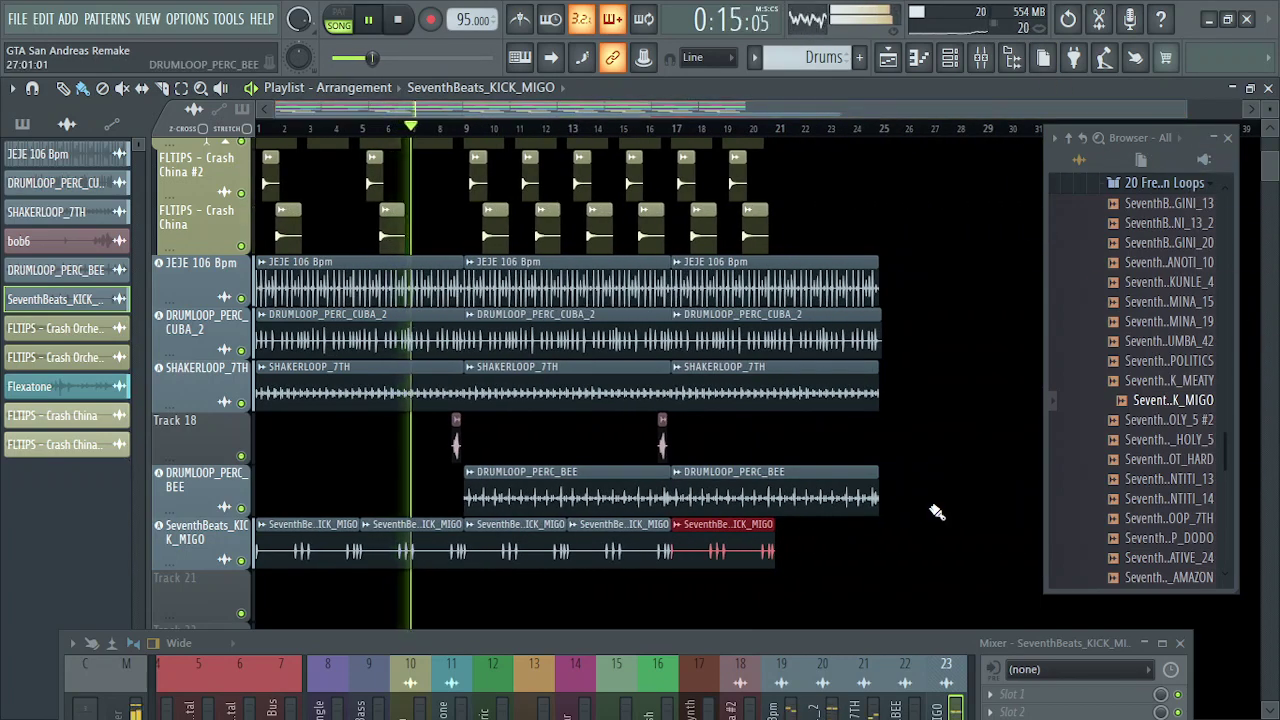
drag(863, 551, 801, 551)
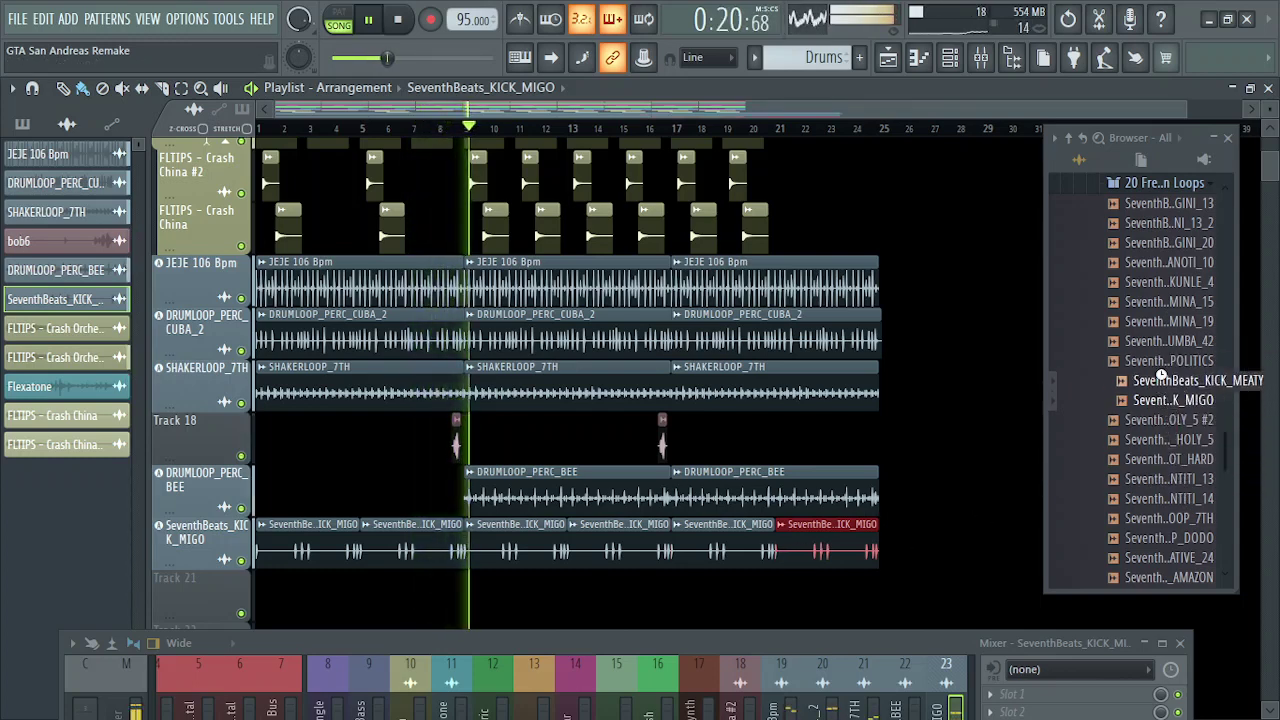
- Add SeventhBeats_KICK_MEATY to Track 21 as an audio track, keeping clips only at bars 9 and 13
drag(1168, 385, 240, 598)
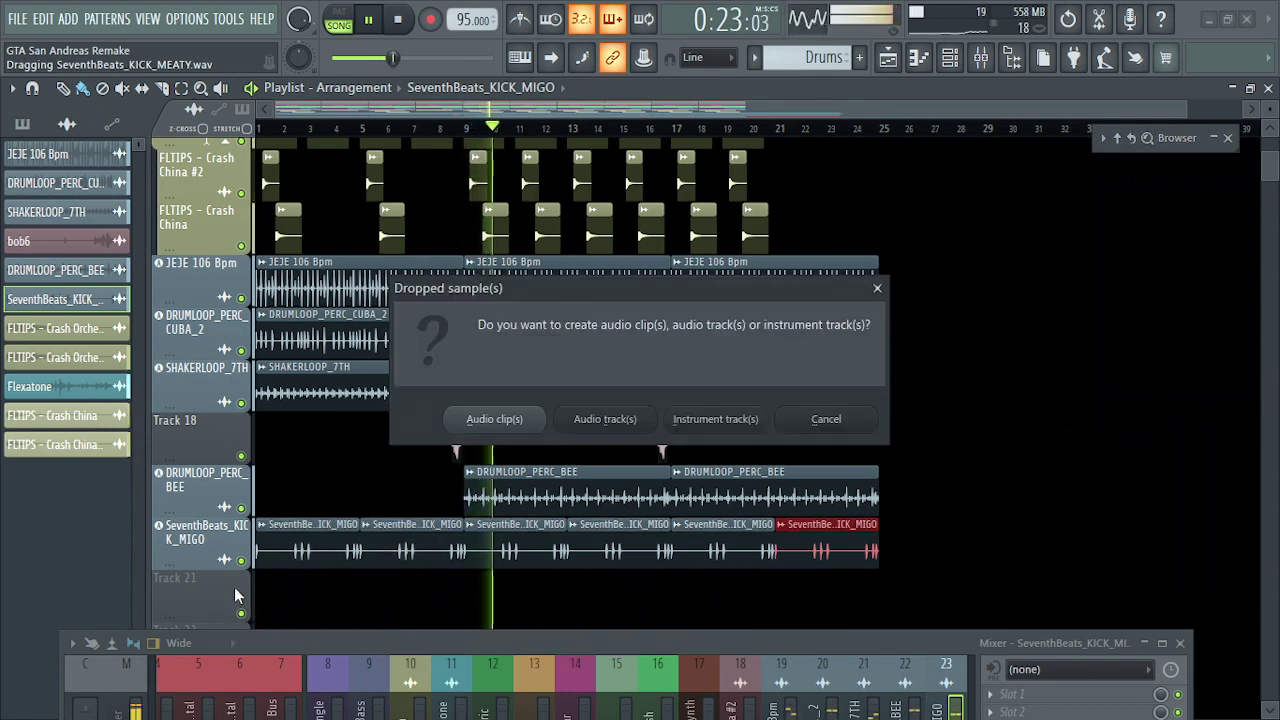
click(606, 419)
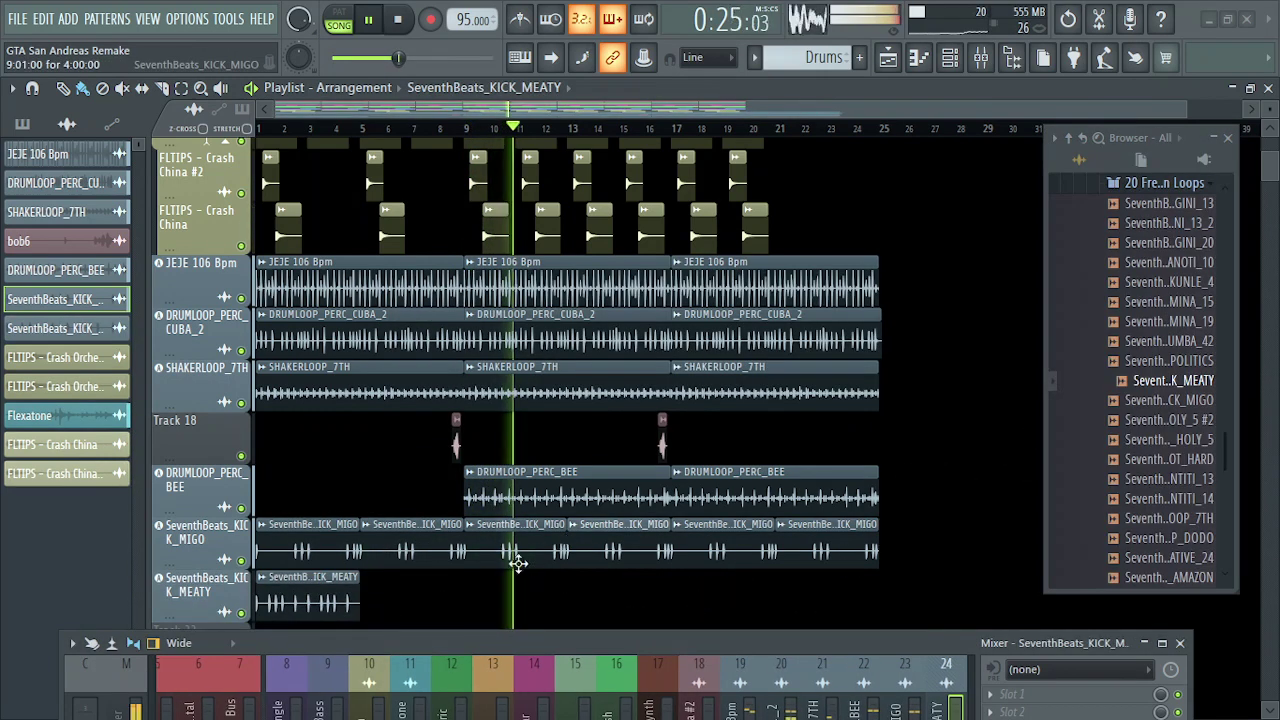
click(496, 588)
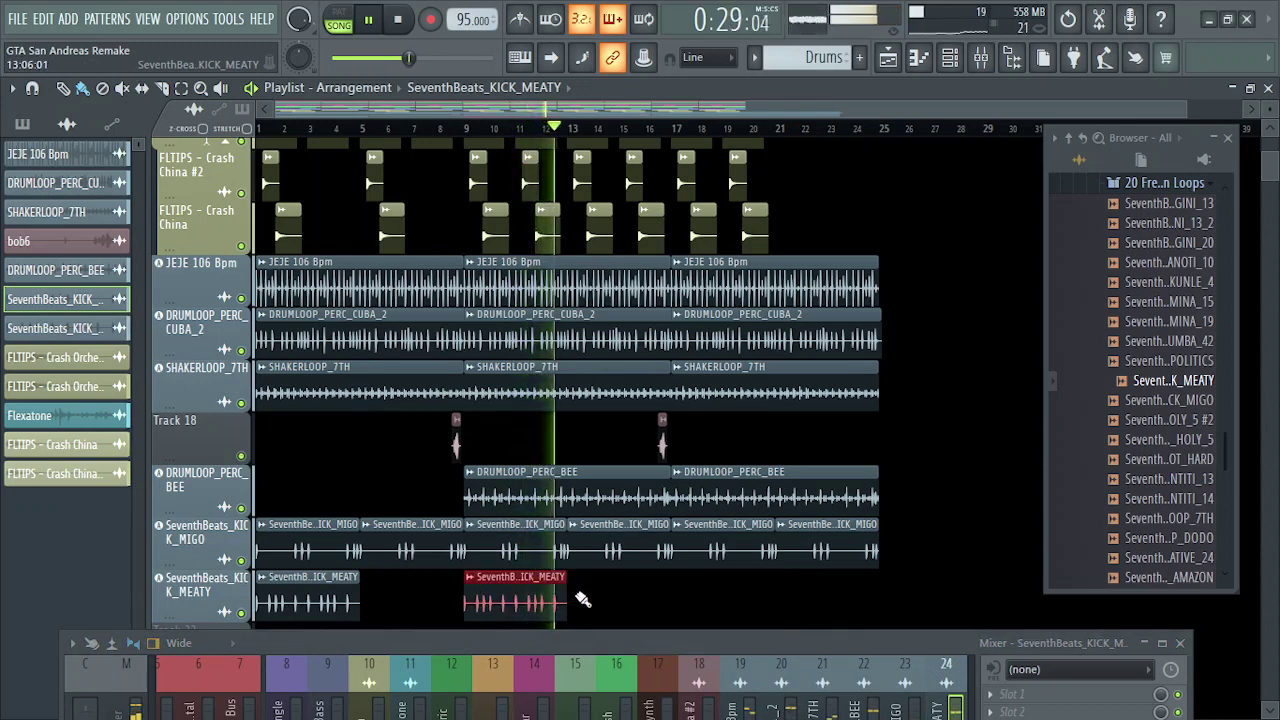
click(588, 598)
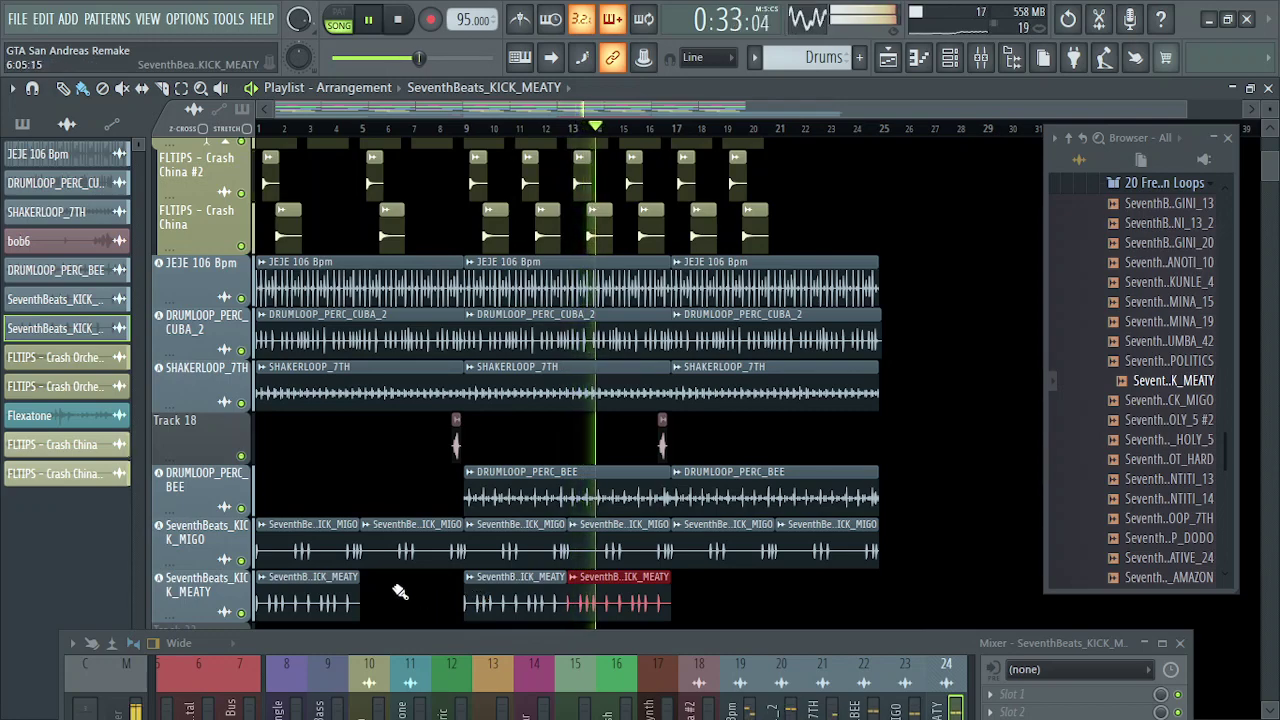
right_click(335, 604)
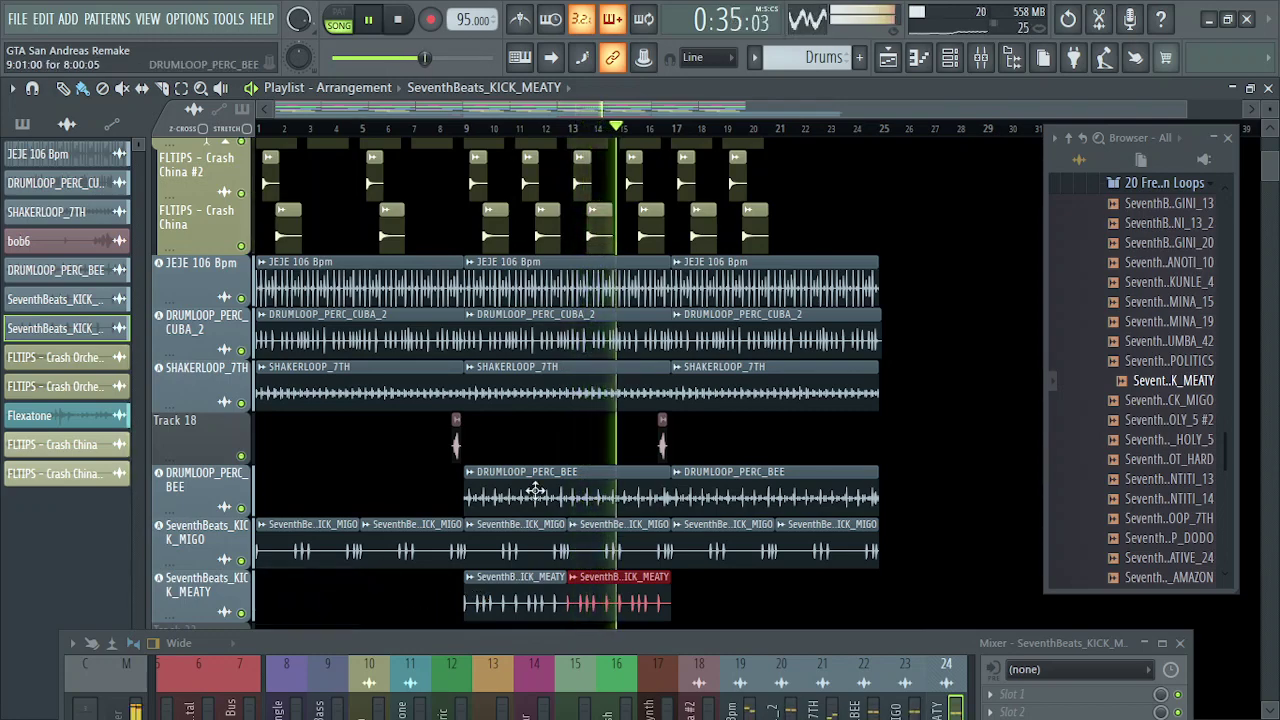
- Try nudging the bob6 fill before bar 17 on Track 18 slightly later while listening to the transition
ctrl+scroll(535, 490, up, 5)
scroll(535, 490, down, 3)
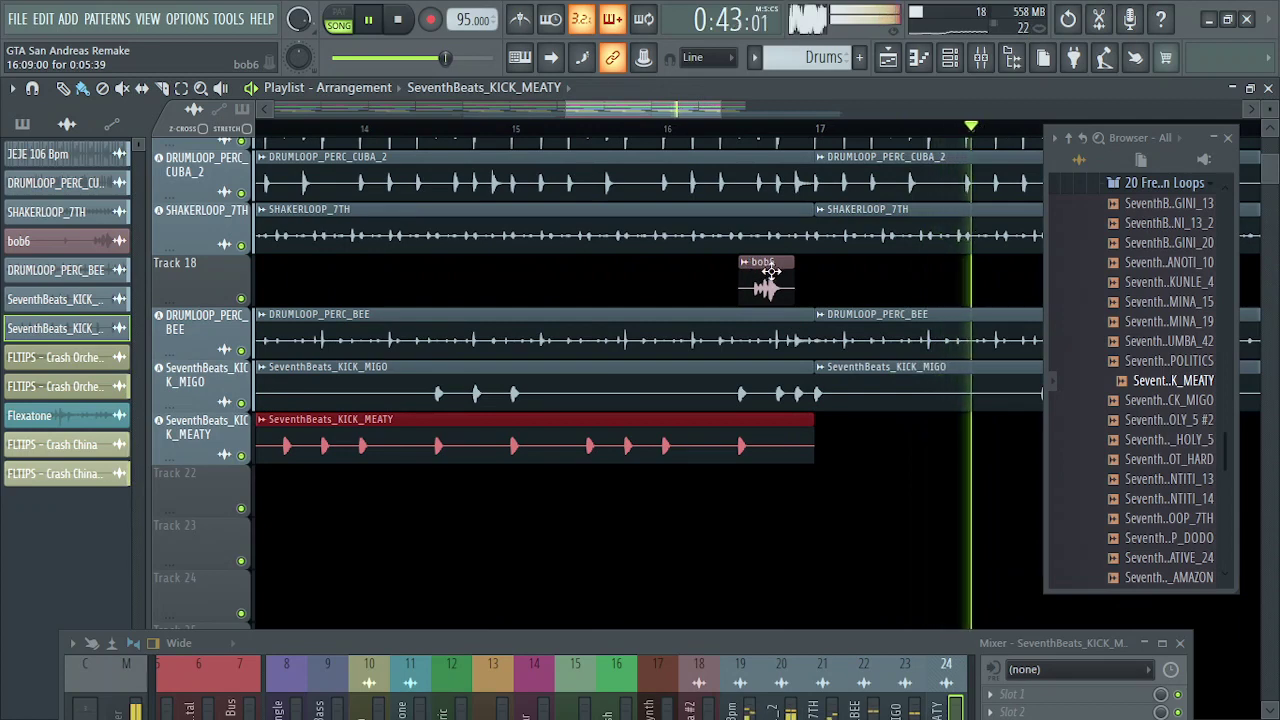
drag(752, 268, 761, 268)
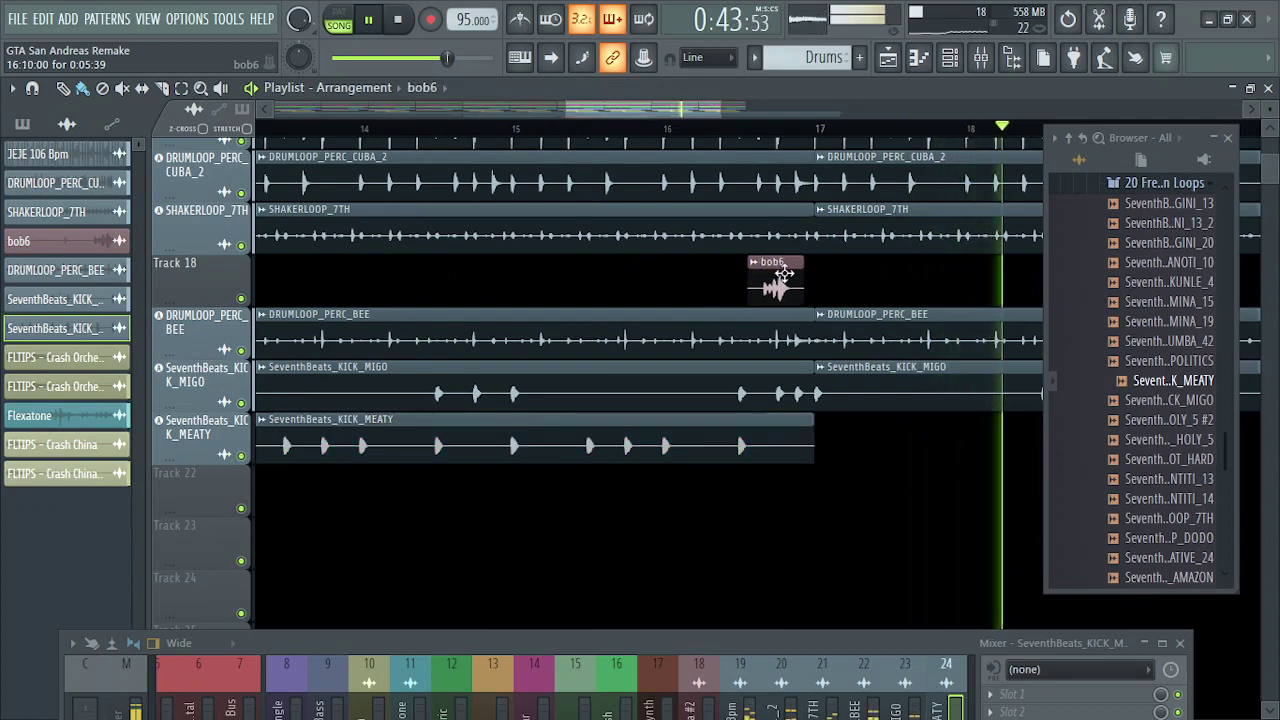
click(600, 128)
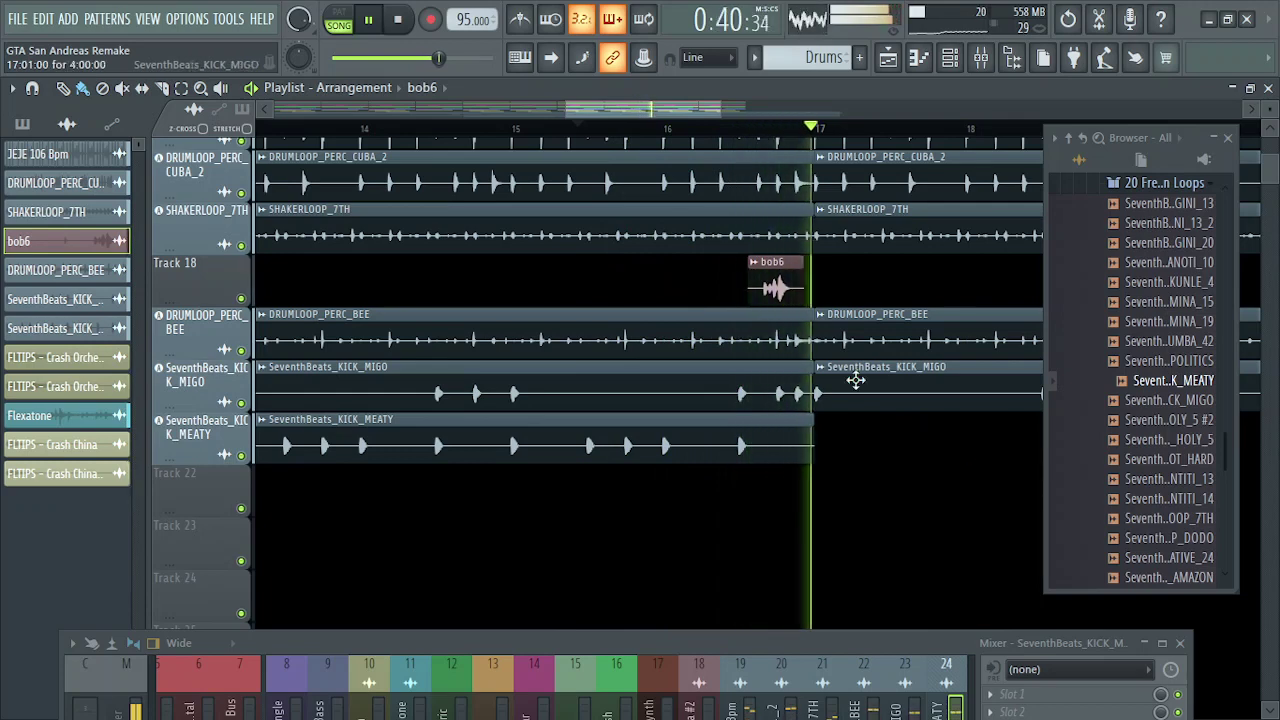
drag(766, 286, 775, 286)
key(space)
key(space)
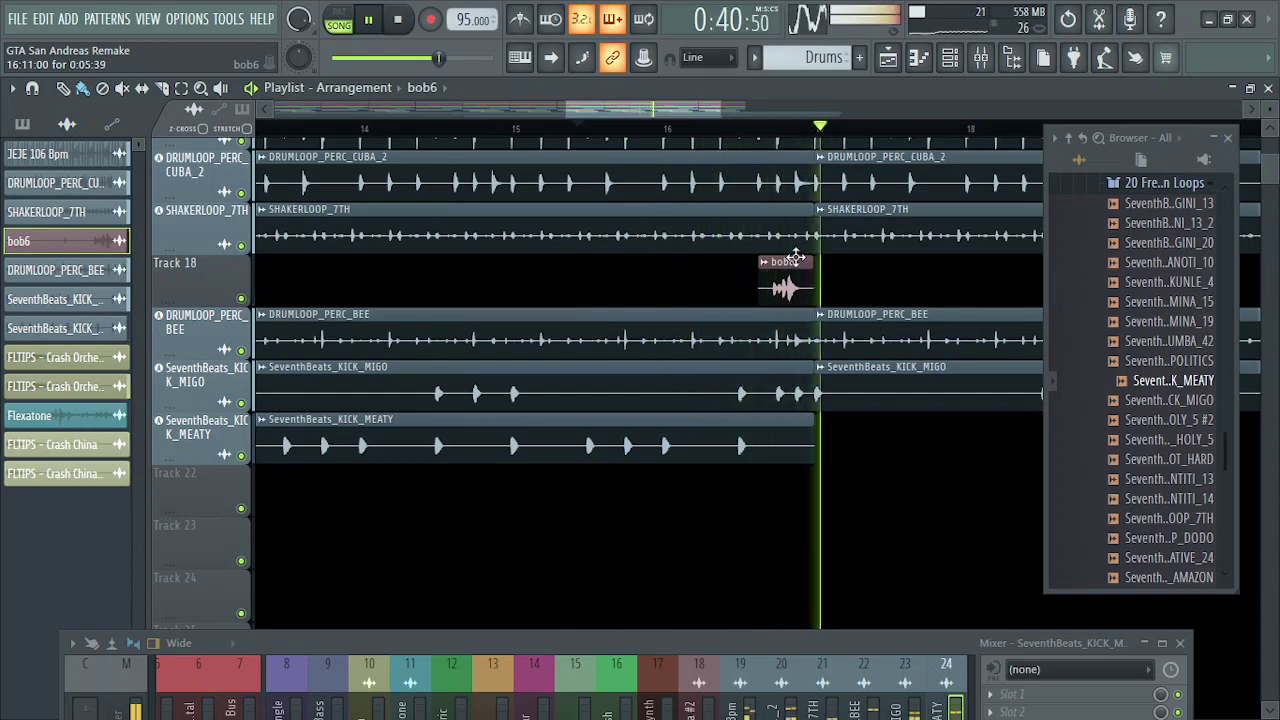
- Delete the bob6 fill before bar 17 and replay the transition without it
right_click(800, 287)
key(space)
key(space)
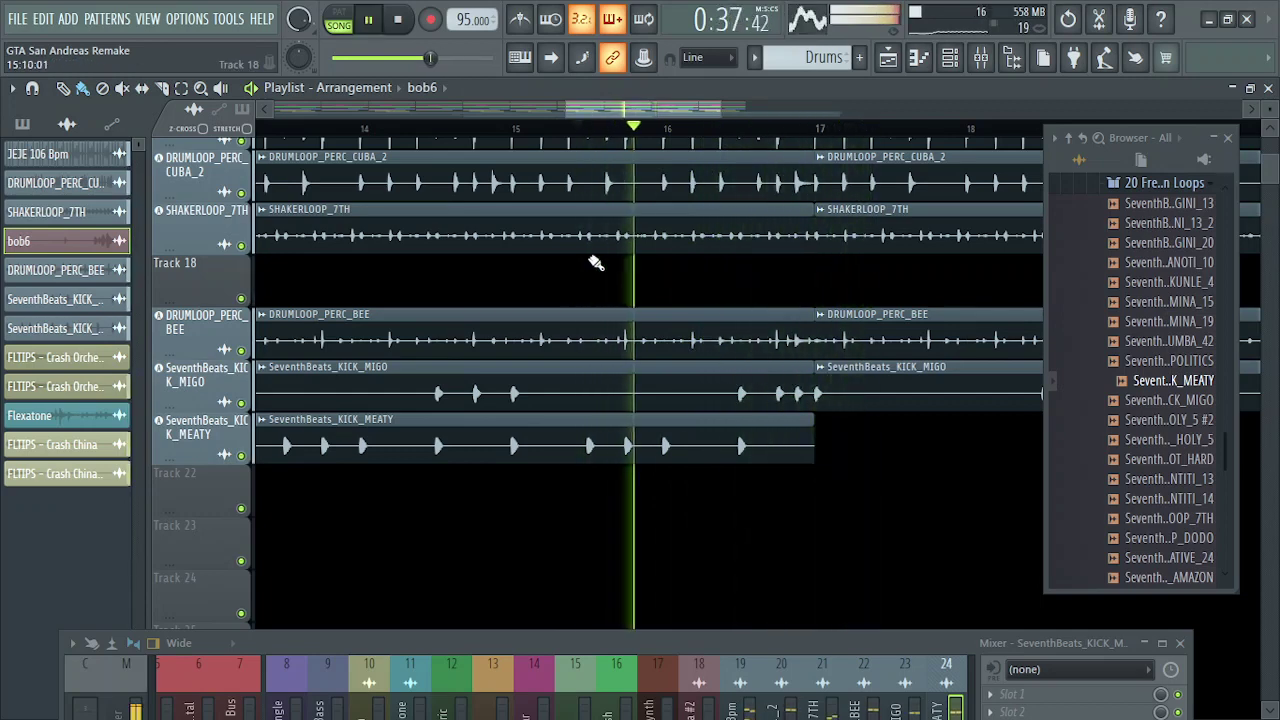
- Slice the SeventhBeats_KICK_MIGO clip starting at bar 13 around its kick hits between bars 14 and 17
scroll(643, 386, down, 2)
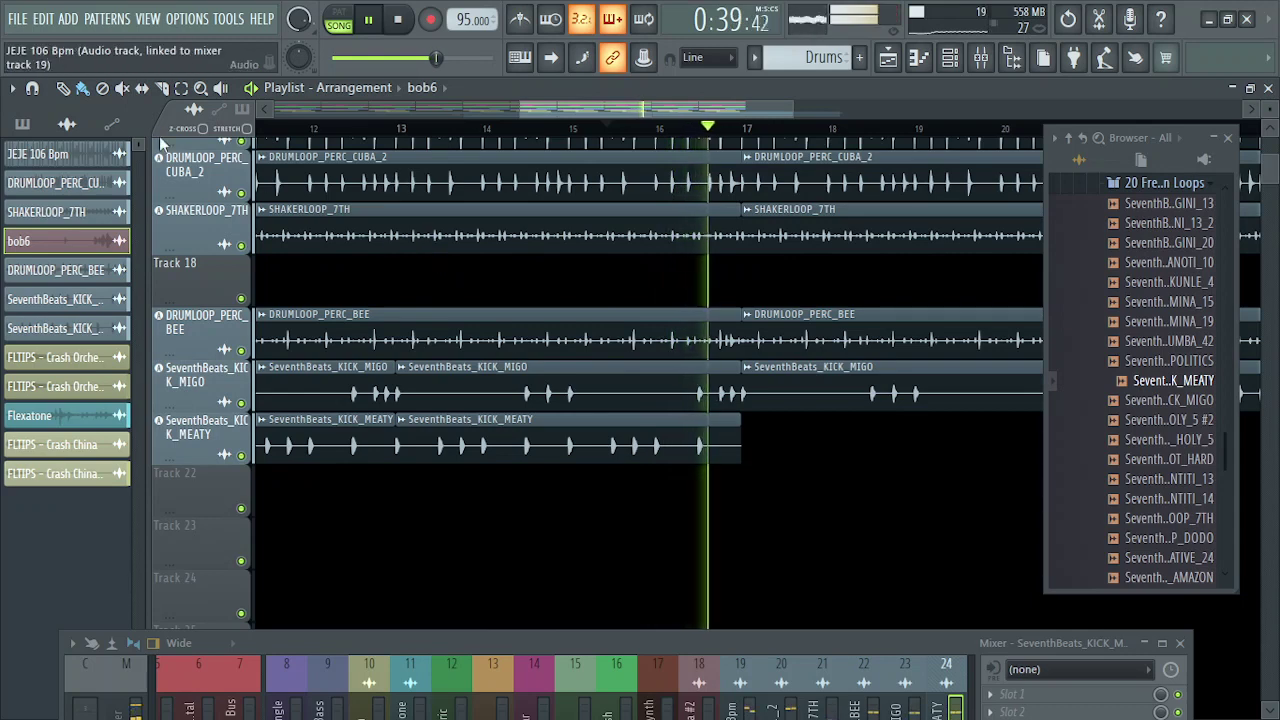
click(163, 90)
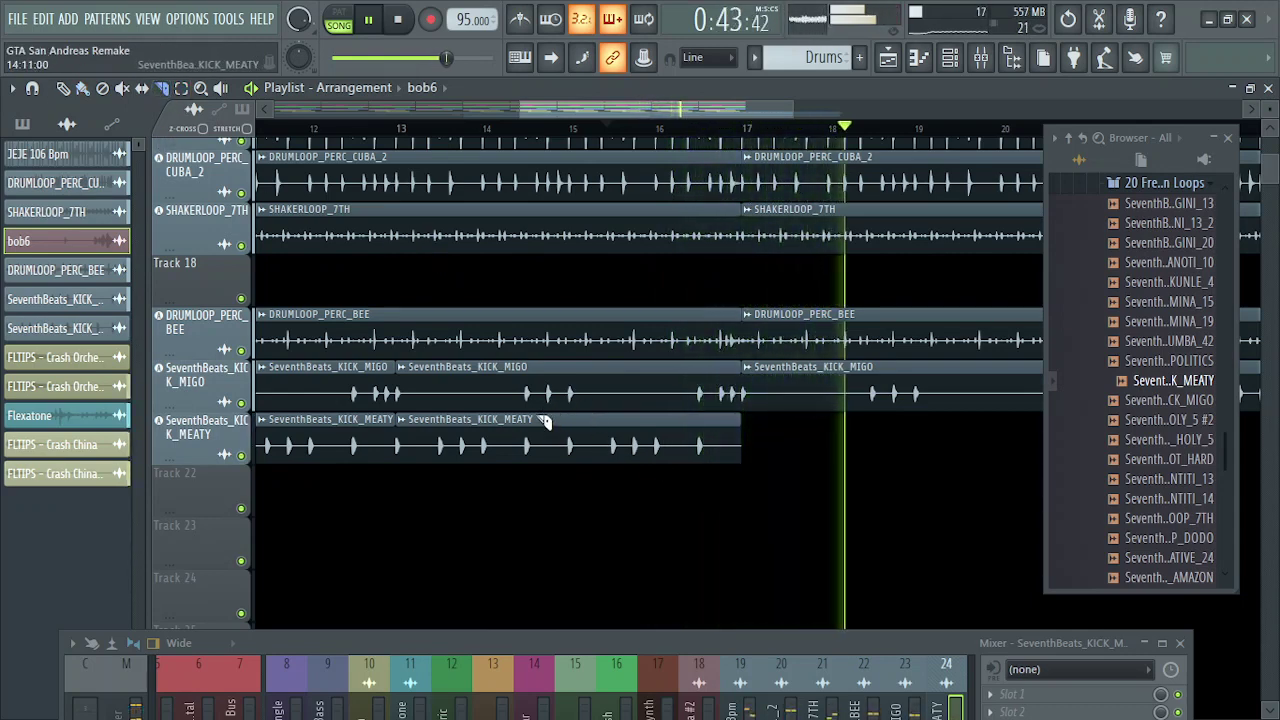
click(537, 390)
click(518, 395)
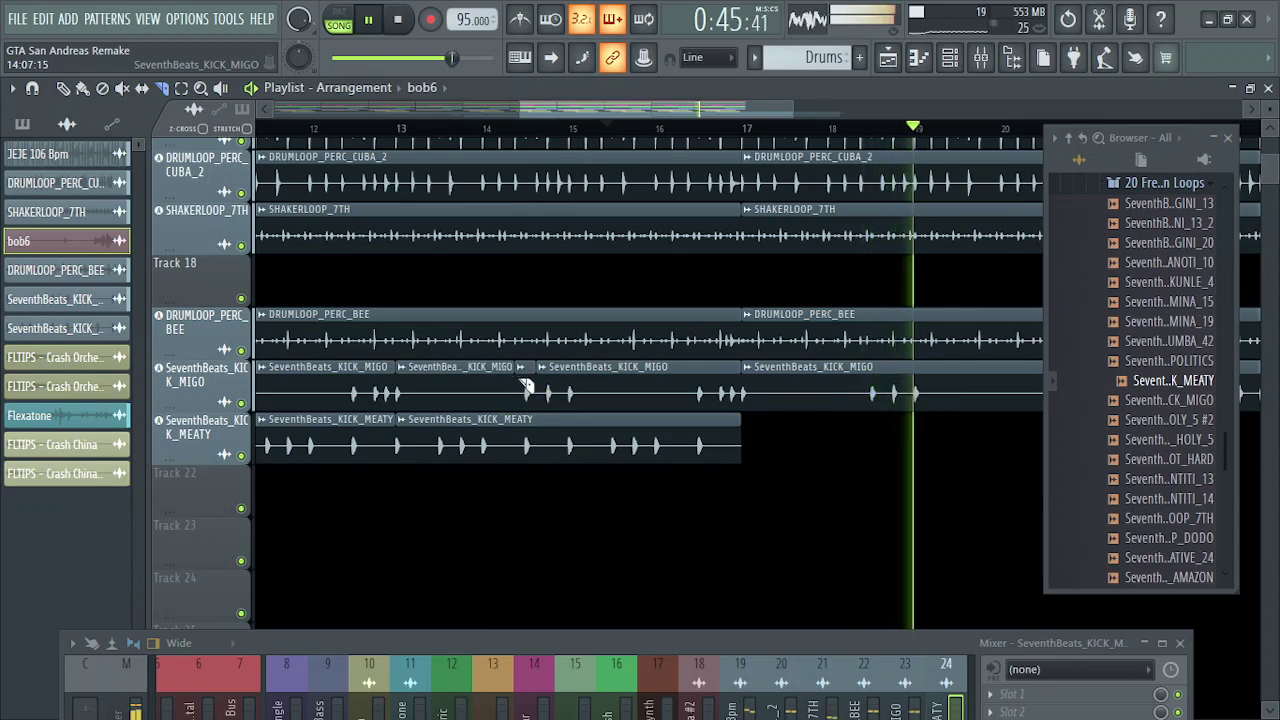
click(558, 385)
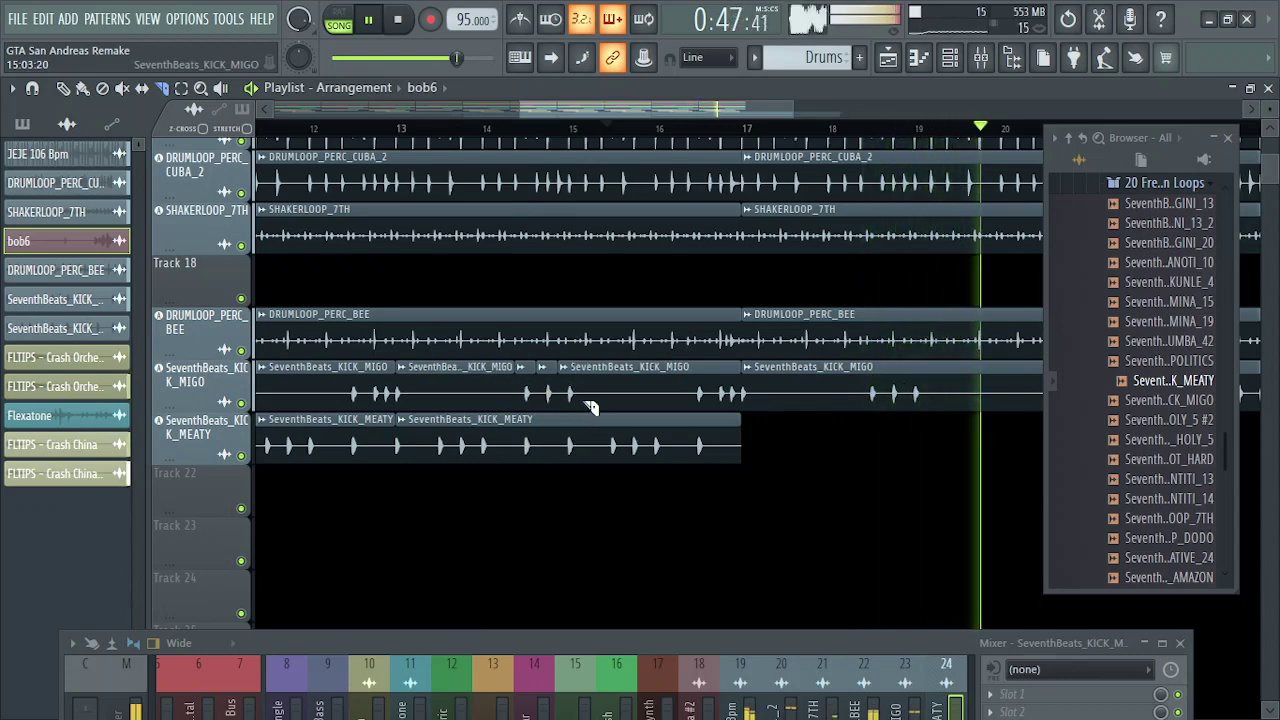
click(582, 385)
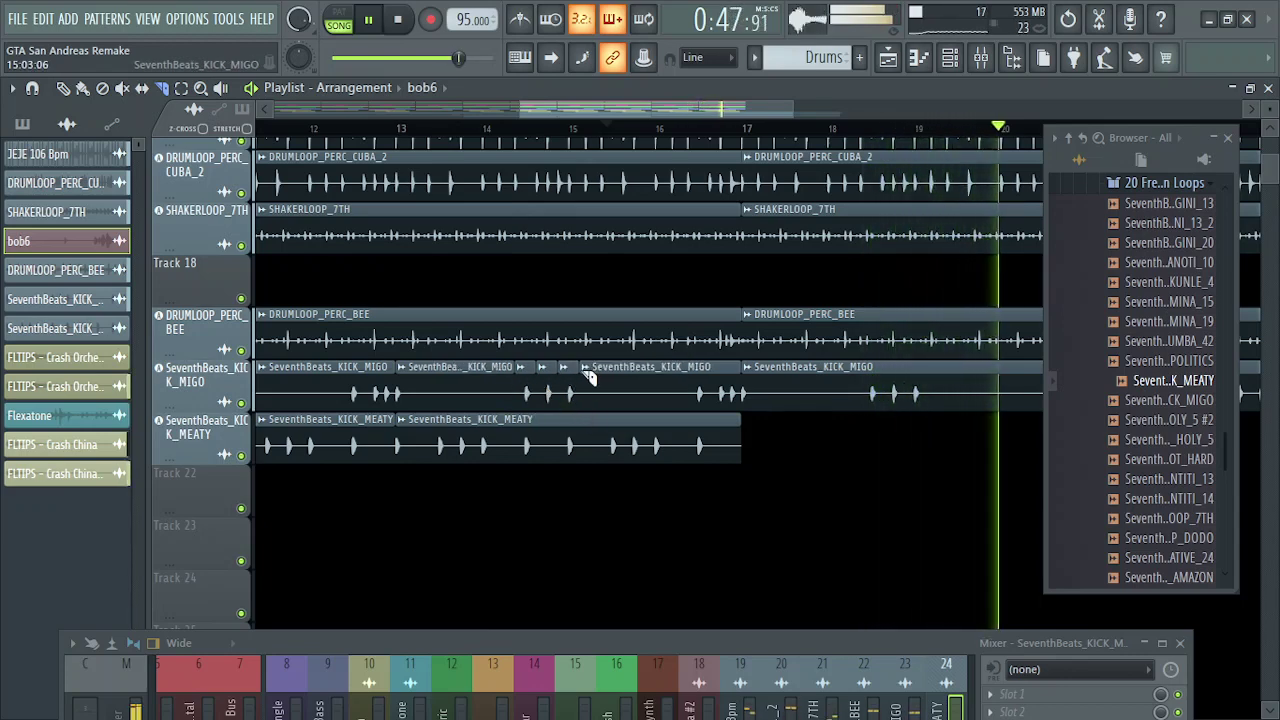
click(714, 392)
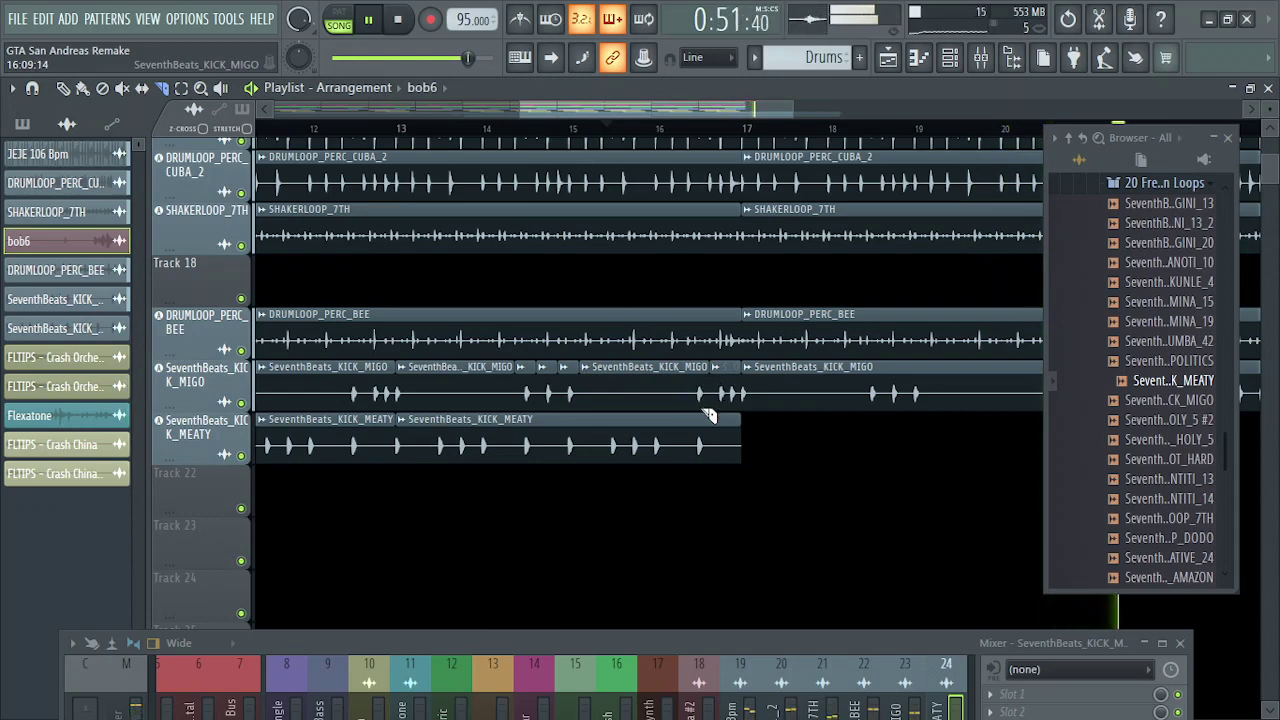
click(690, 392)
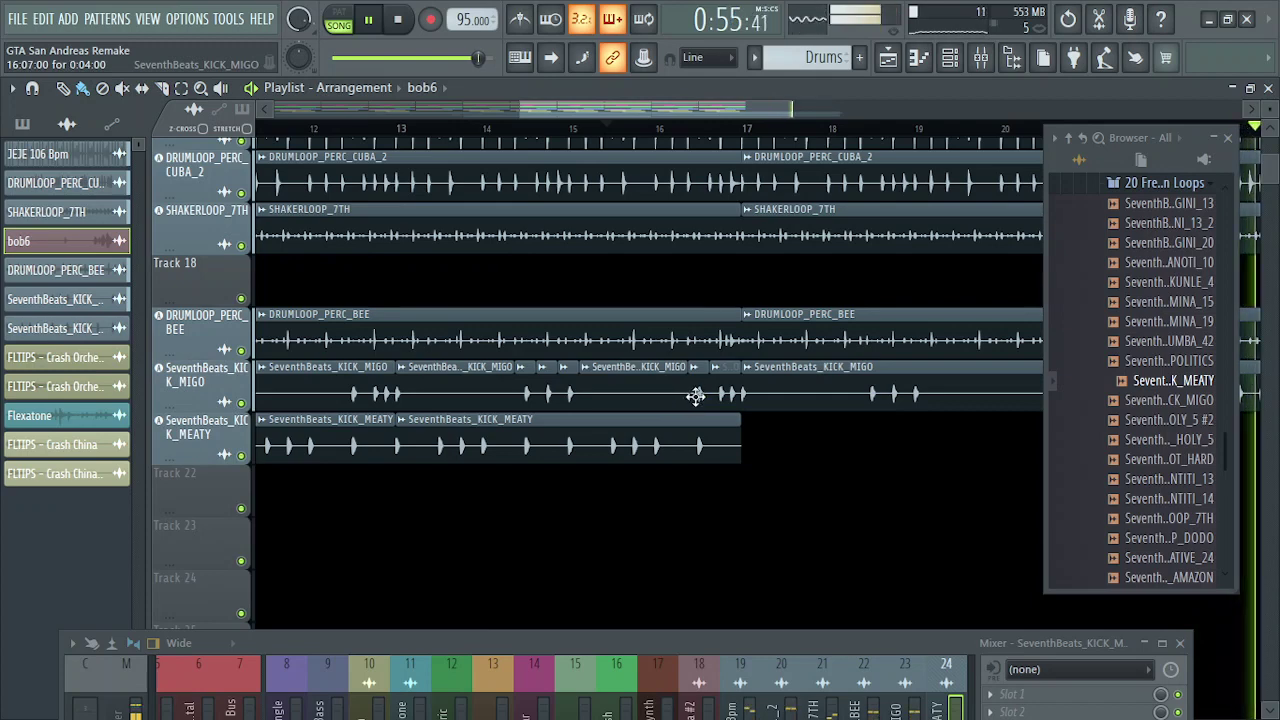
- Delete three of the short SeventhBeats_KICK_MIGO slices: the one midway through bar 16 and two between bars 14 and 15
right_click(700, 395)
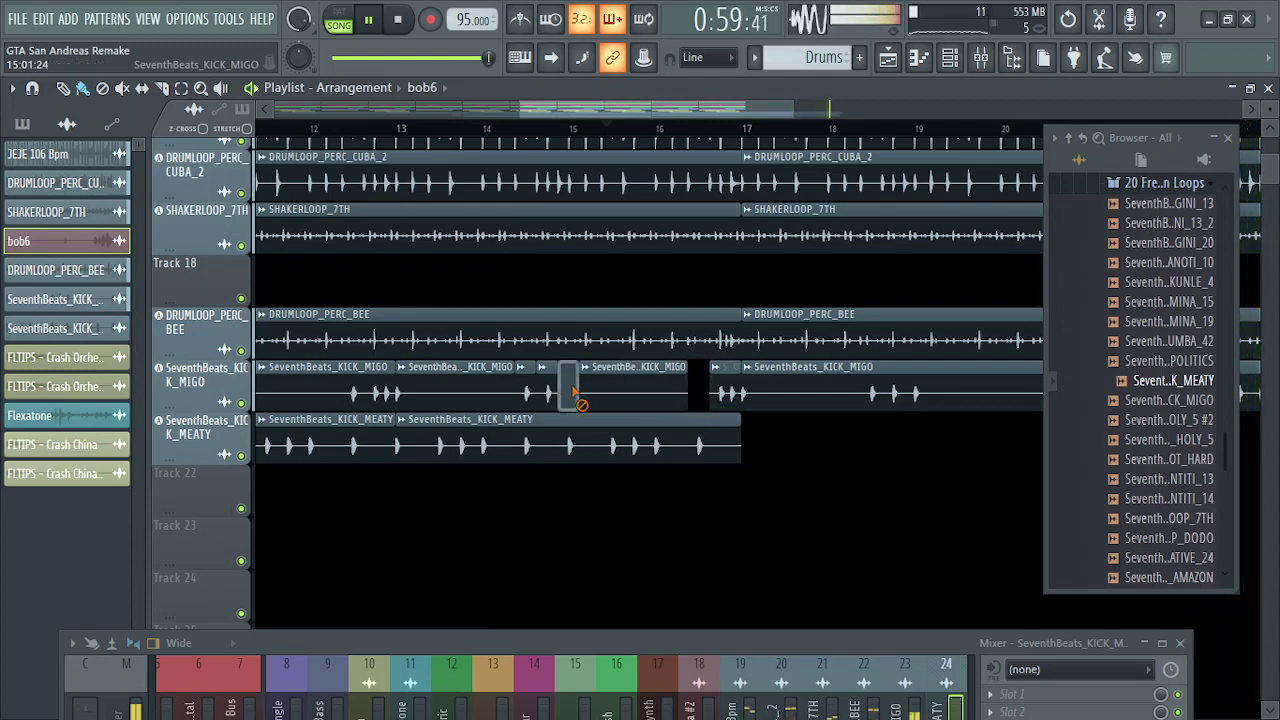
right_click(572, 390)
right_click(530, 388)
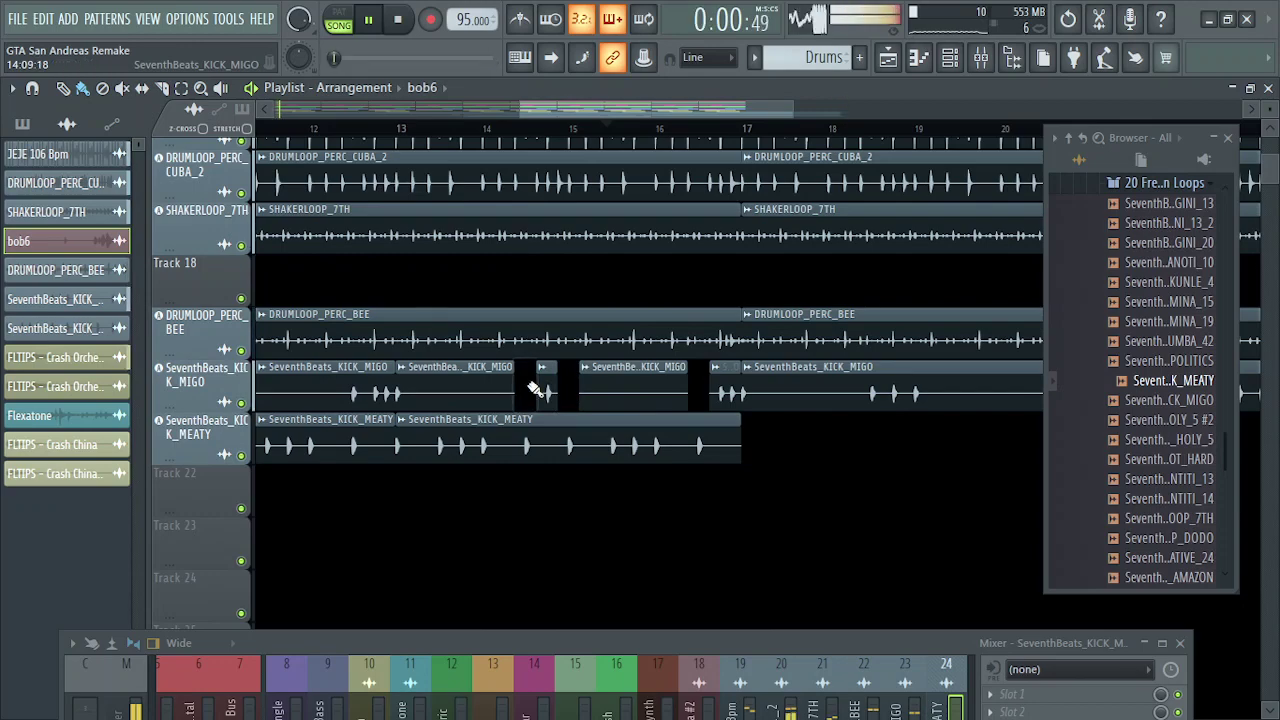
- Stop playback and delete the SeventhBeats_KICK_MIGO clip between bars 9 and 13
key(space)
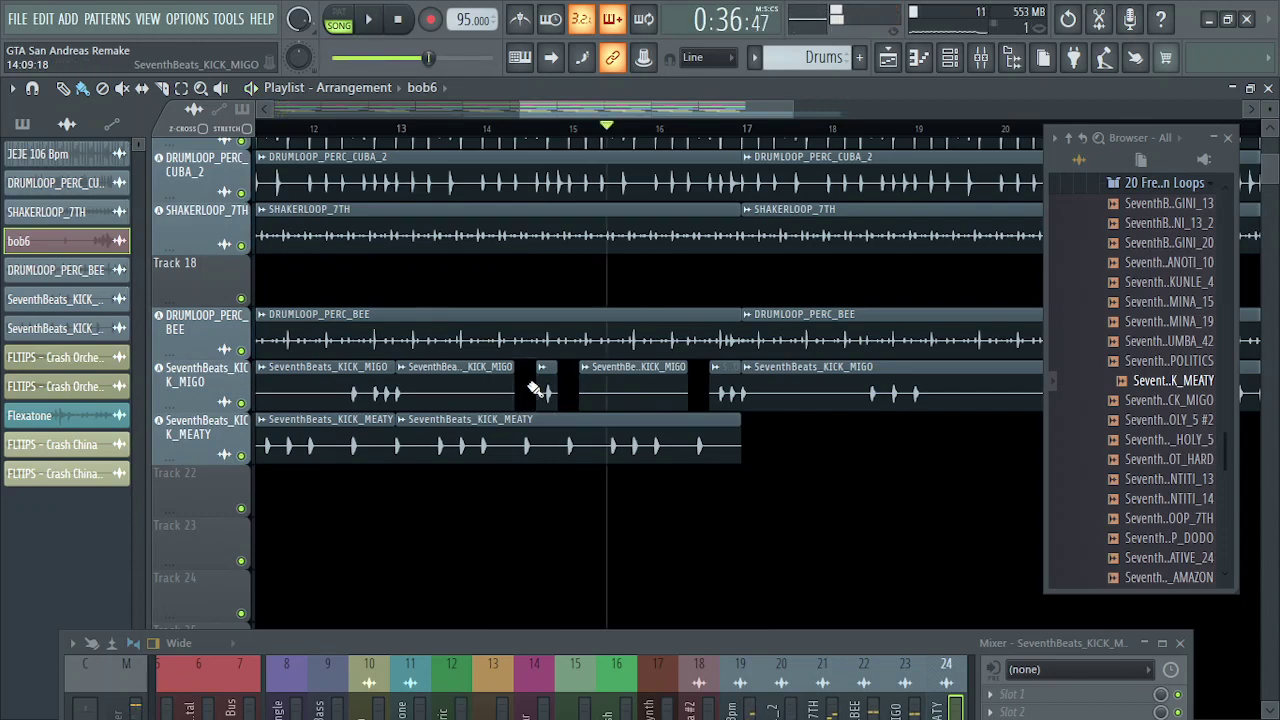
scroll(655, 425, down, 5)
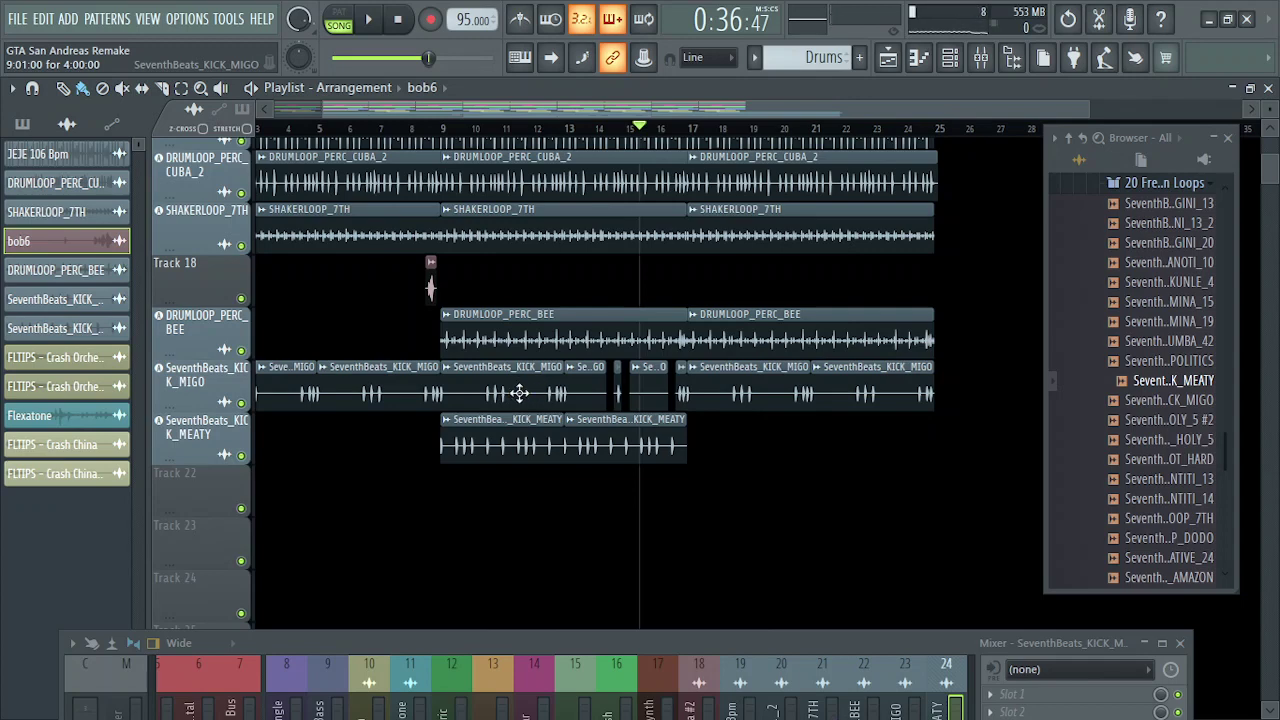
right_click(520, 394)
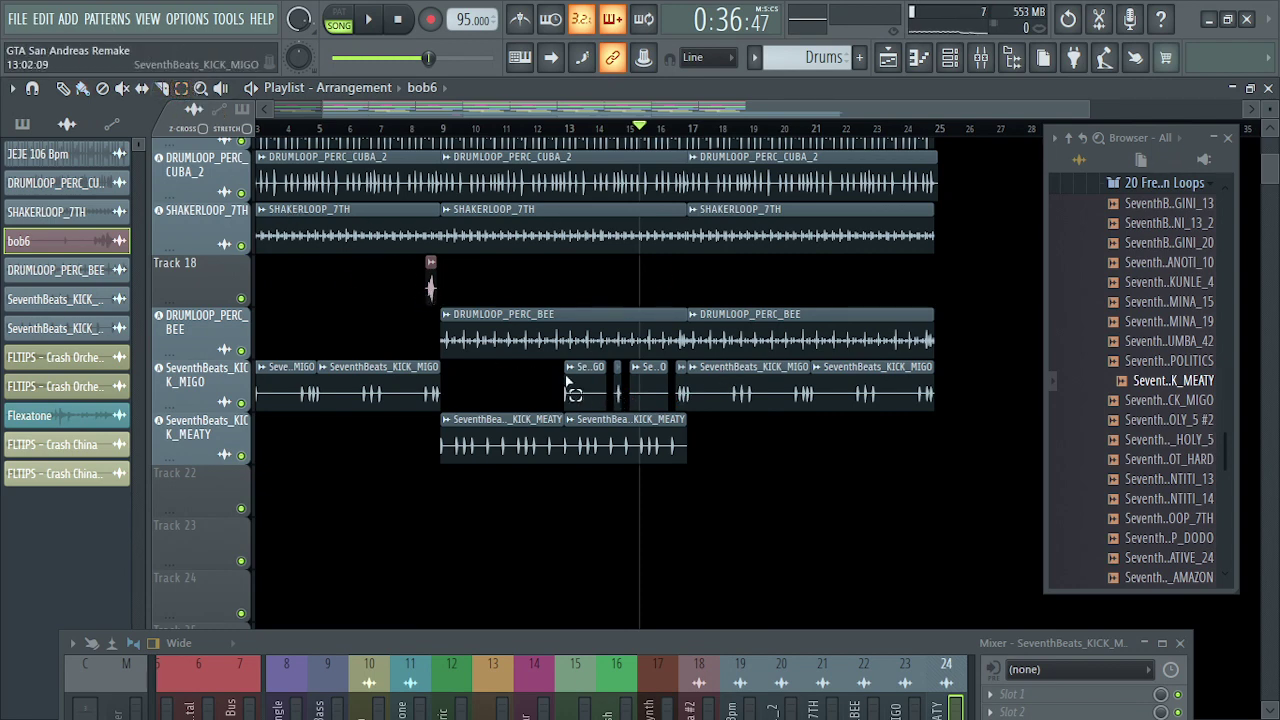
drag(545, 380, 670, 410)
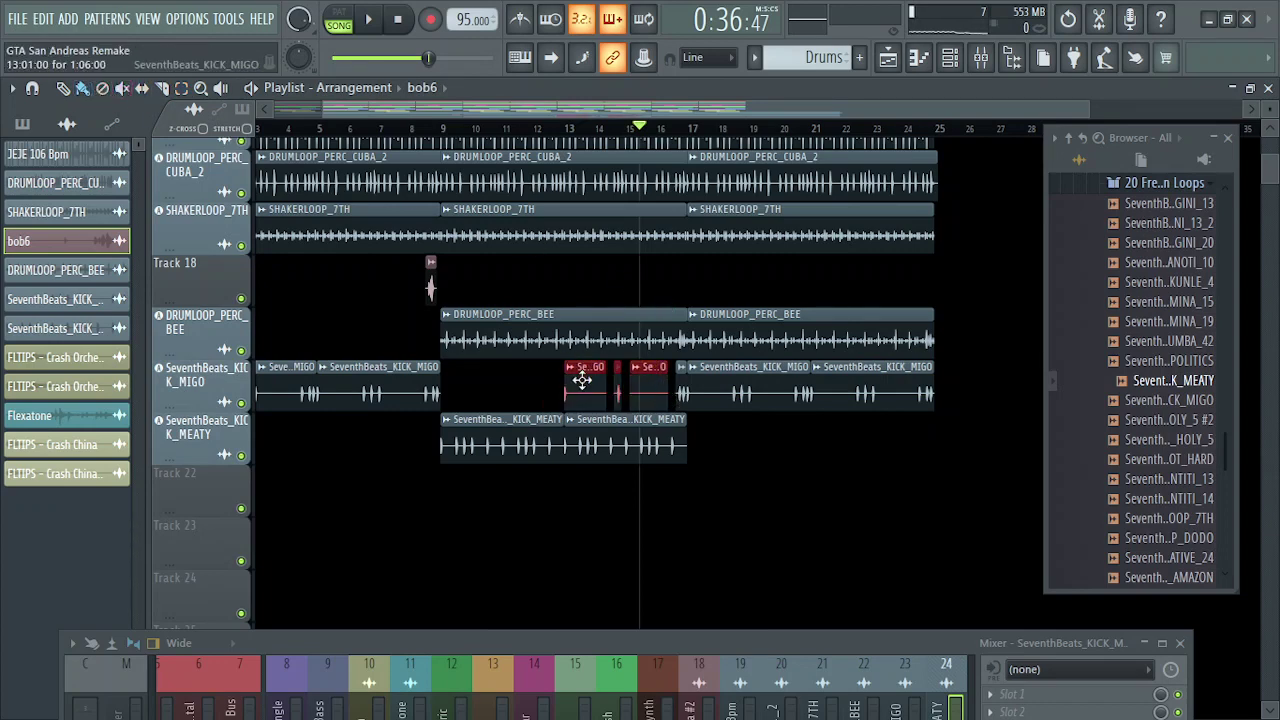
drag(577, 379, 464, 380)
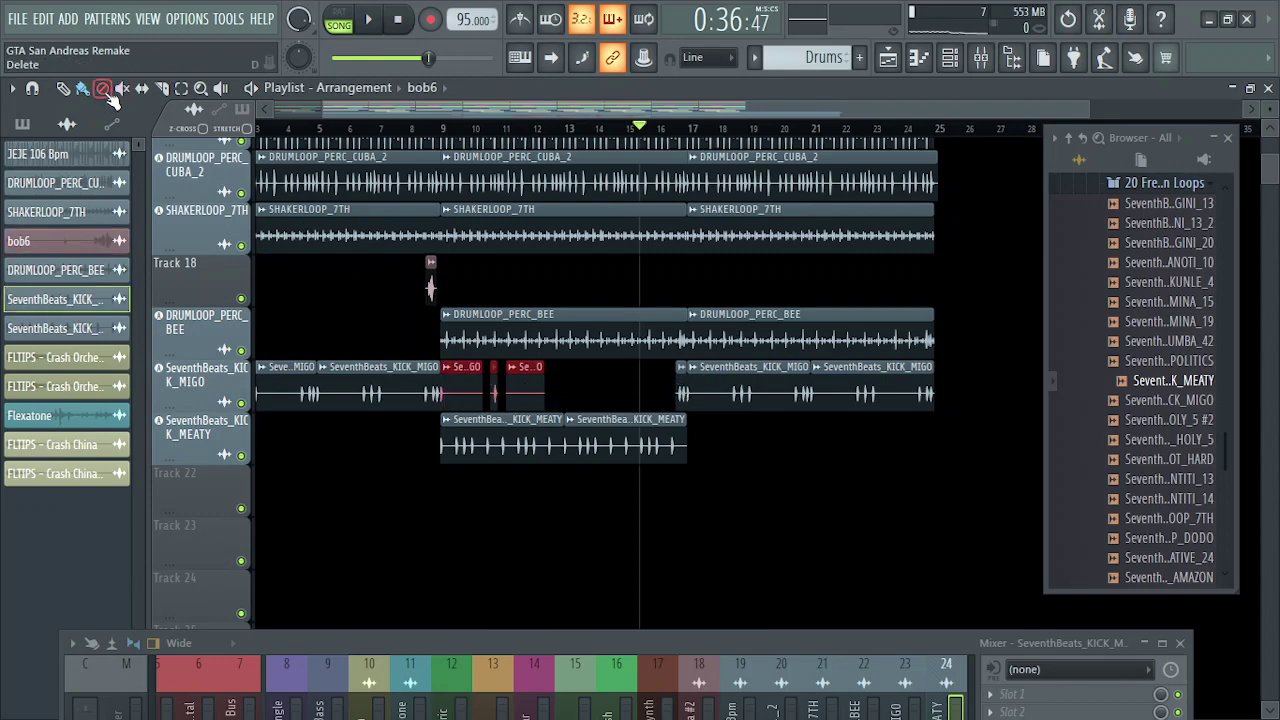
click(1068, 20)
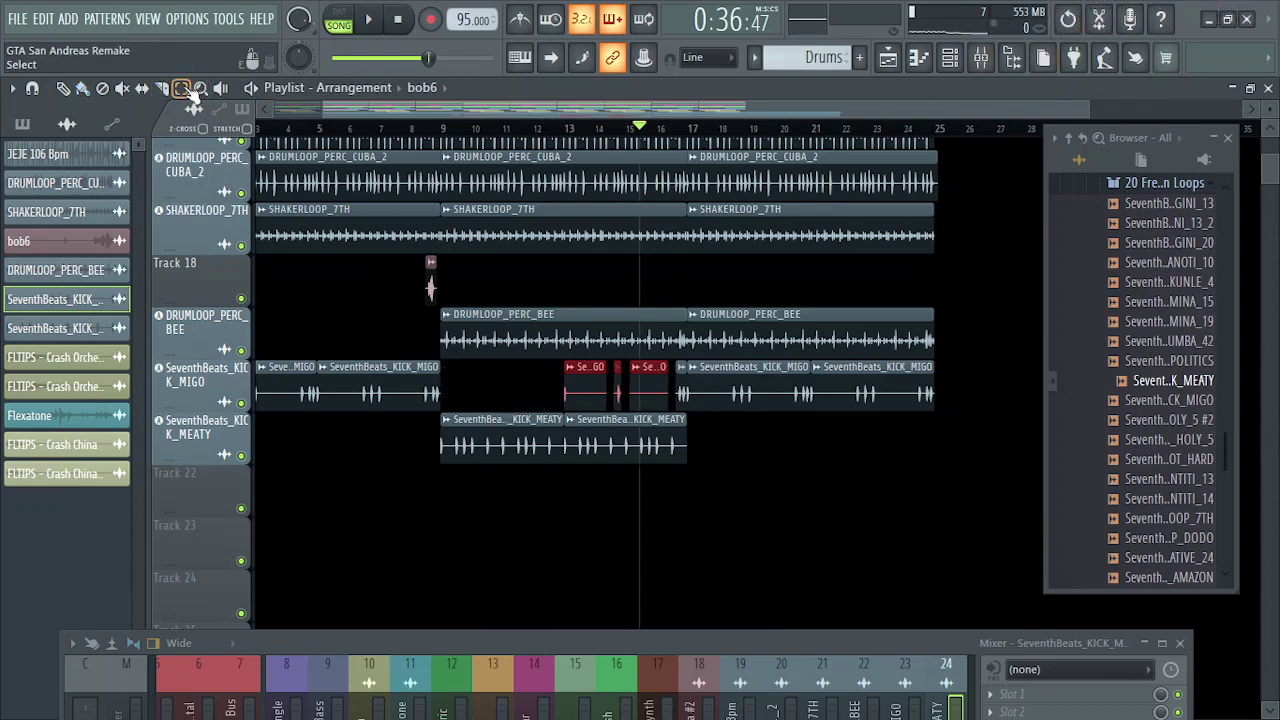
- Move all four SeventhBeats_KICK_MIGO slices from bar 13 to start at bar 9, and delete the full clips at bars 17 and 21
click(181, 88)
drag(541, 389, 691, 409)
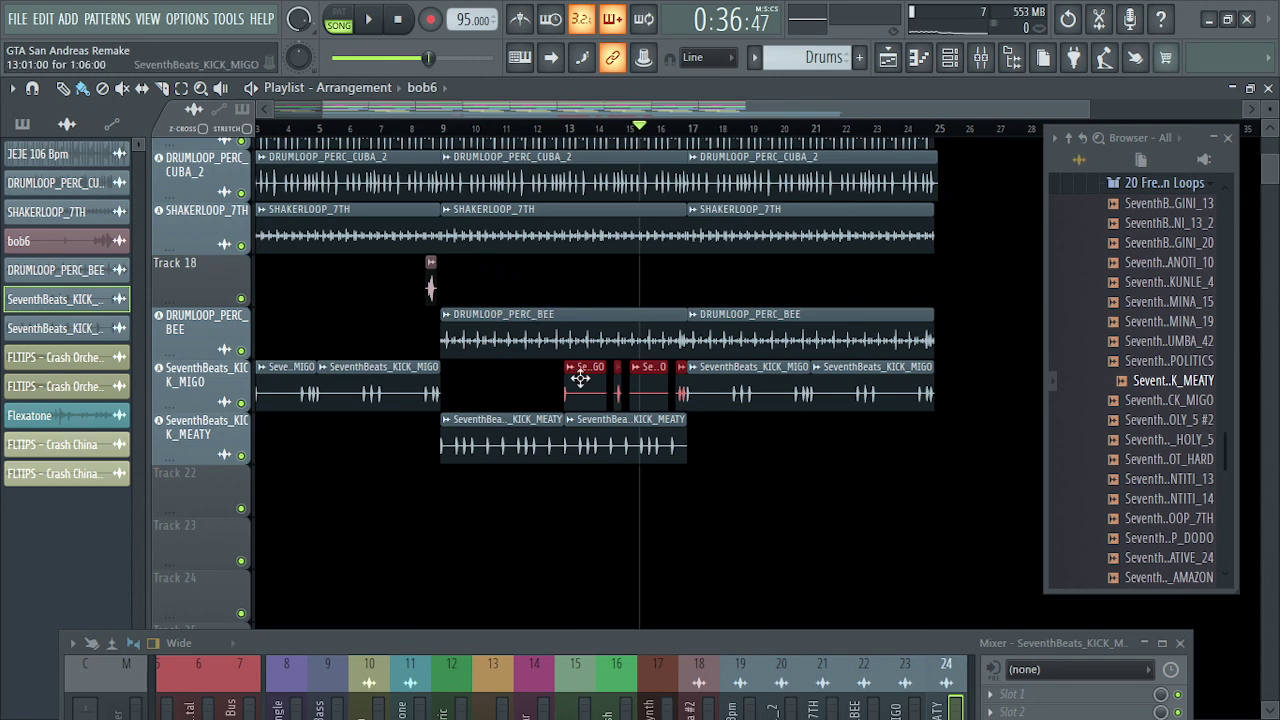
drag(592, 374, 469, 372)
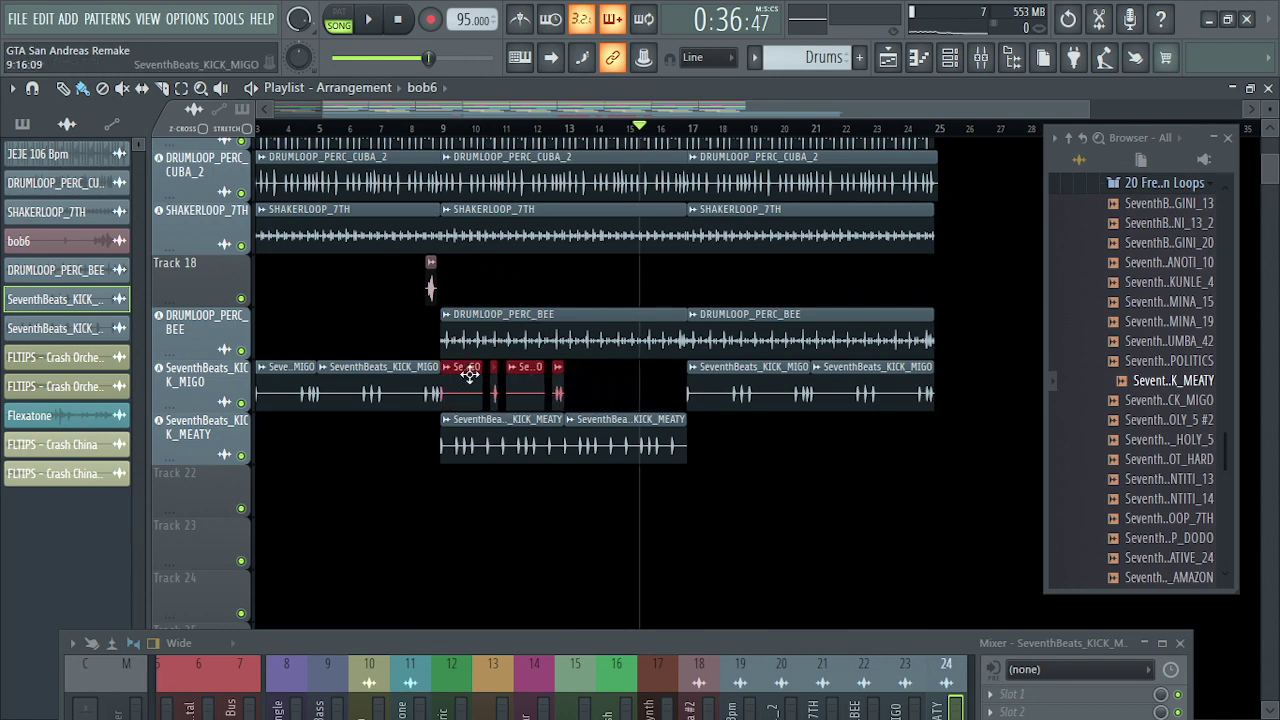
right_click(724, 381)
right_click(829, 394)
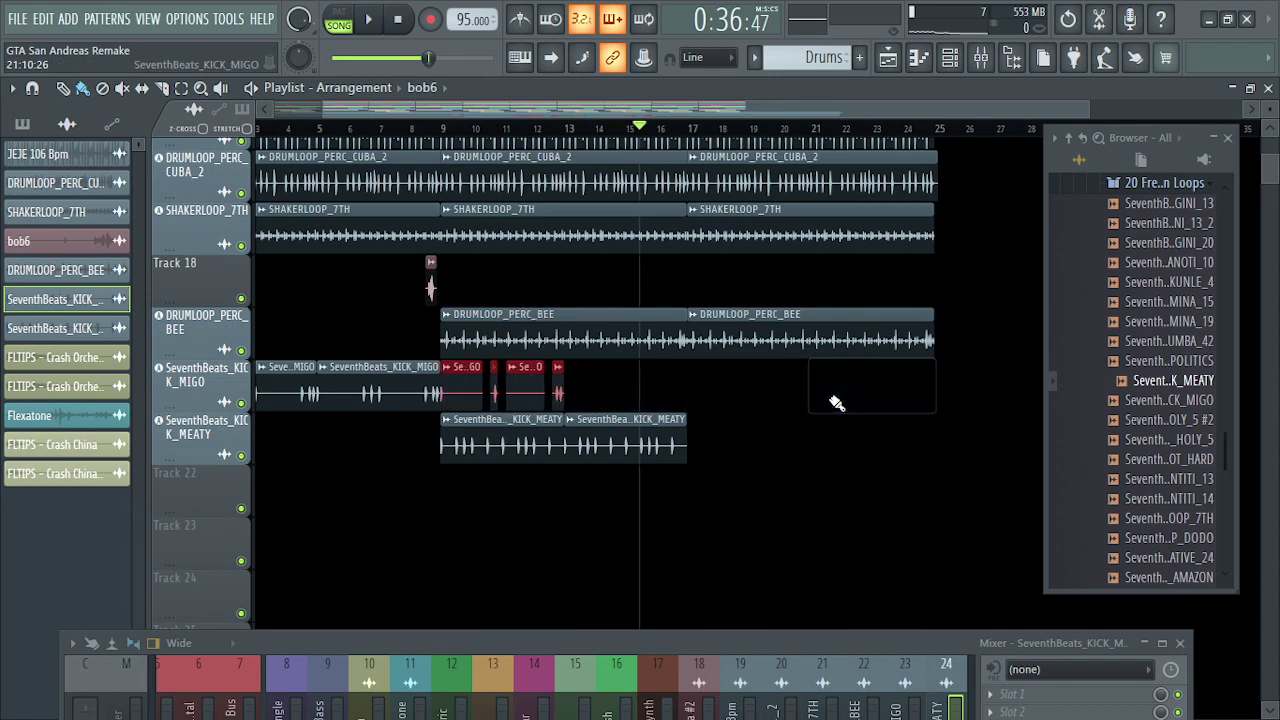
- Try filling the kick gap after bar 13 with a full SeventhBeats_KICK_MIGO clip, or with a short slice before bar 17
click(577, 395)
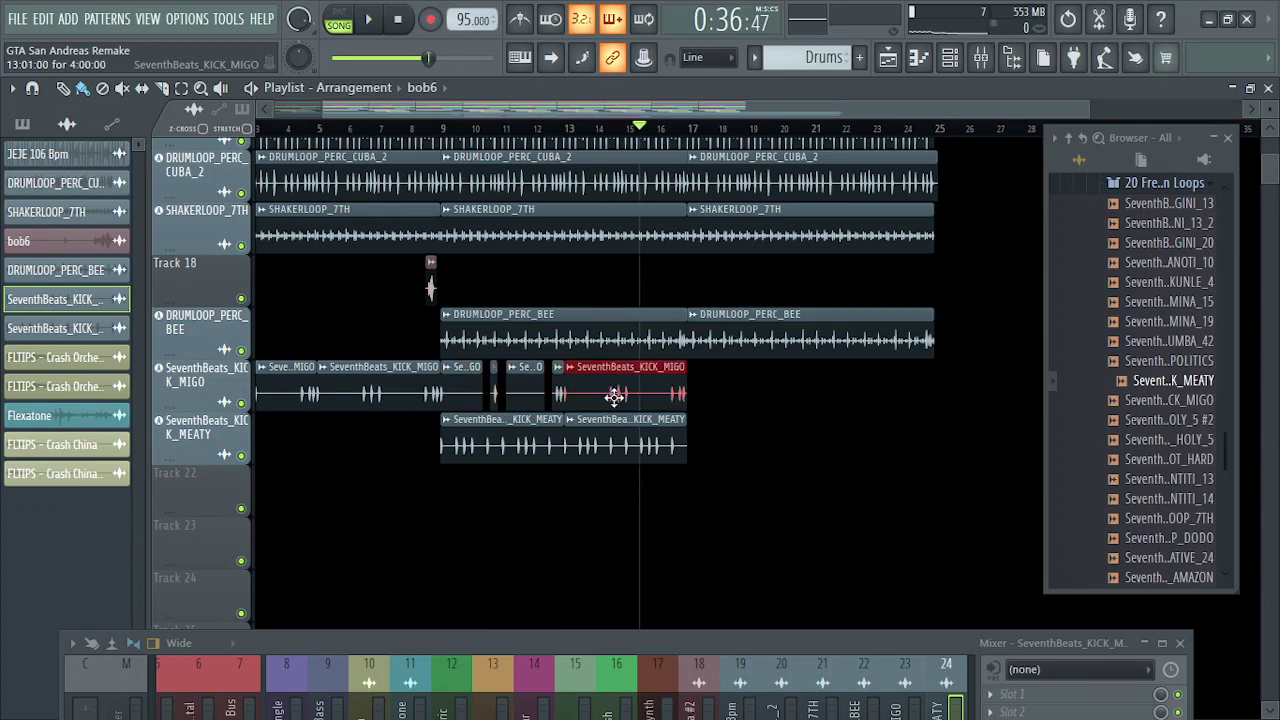
right_click(614, 396)
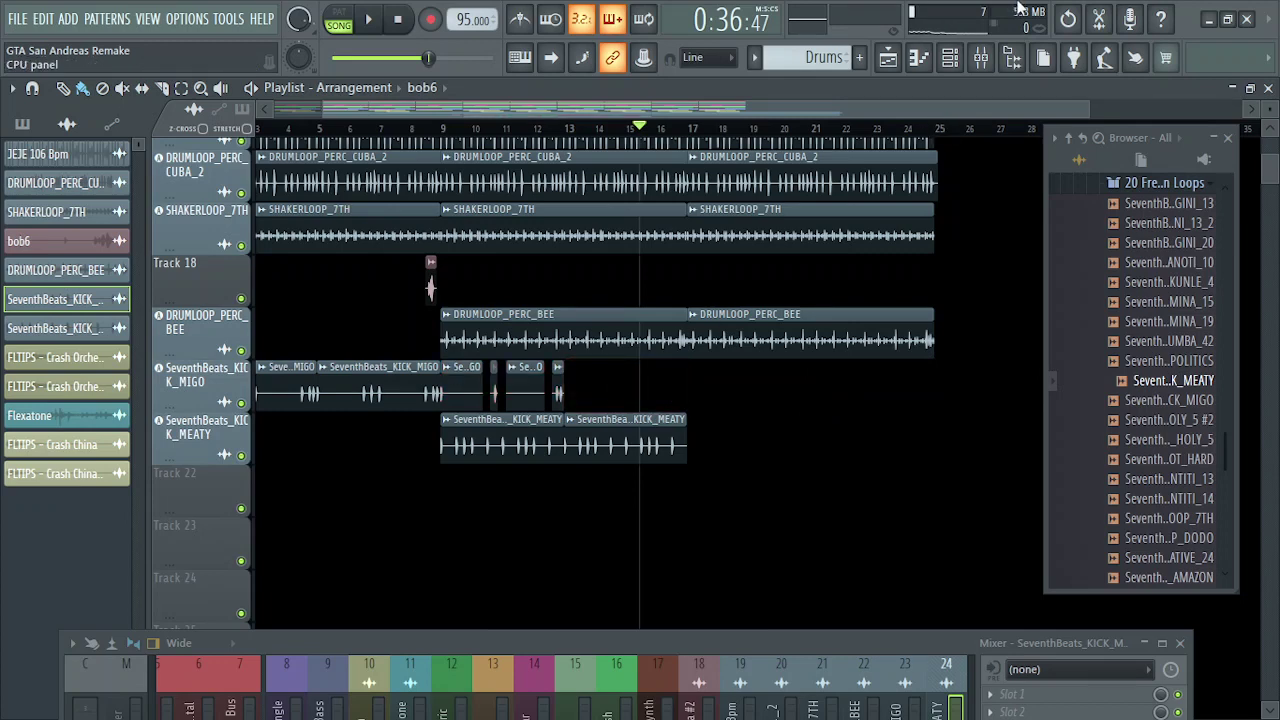
click(1068, 18)
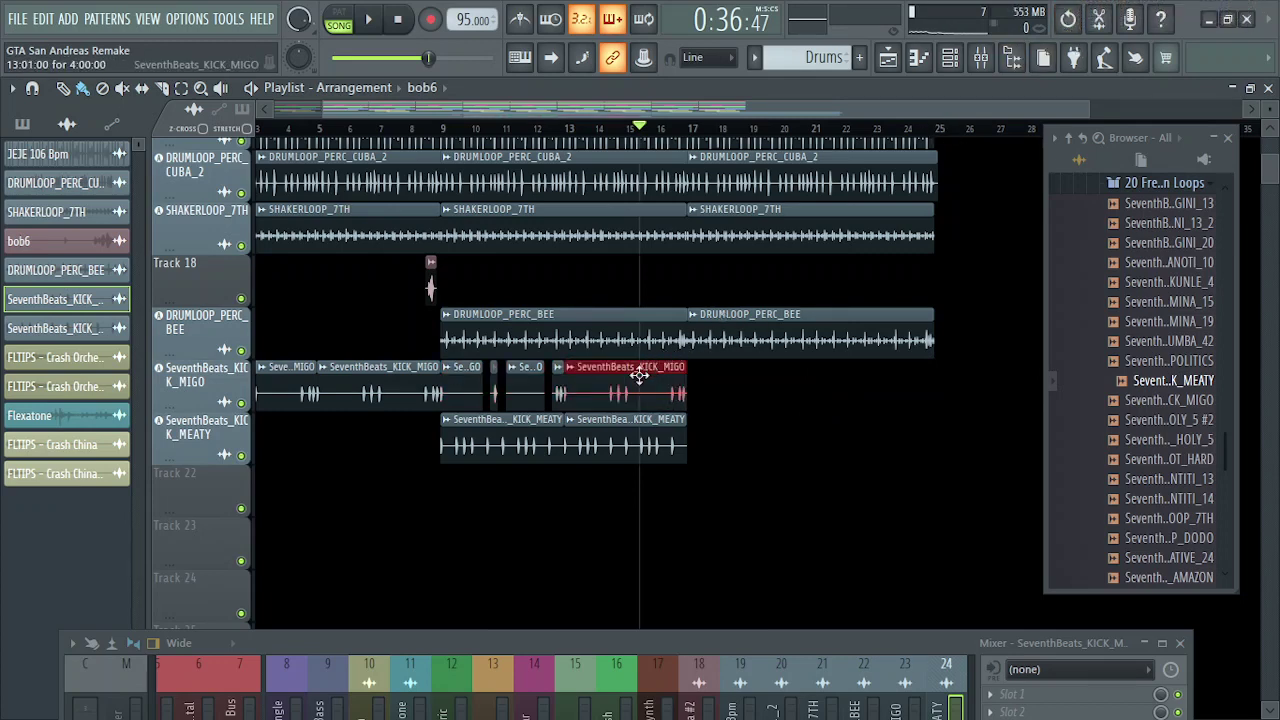
scroll(639, 376, up, 3)
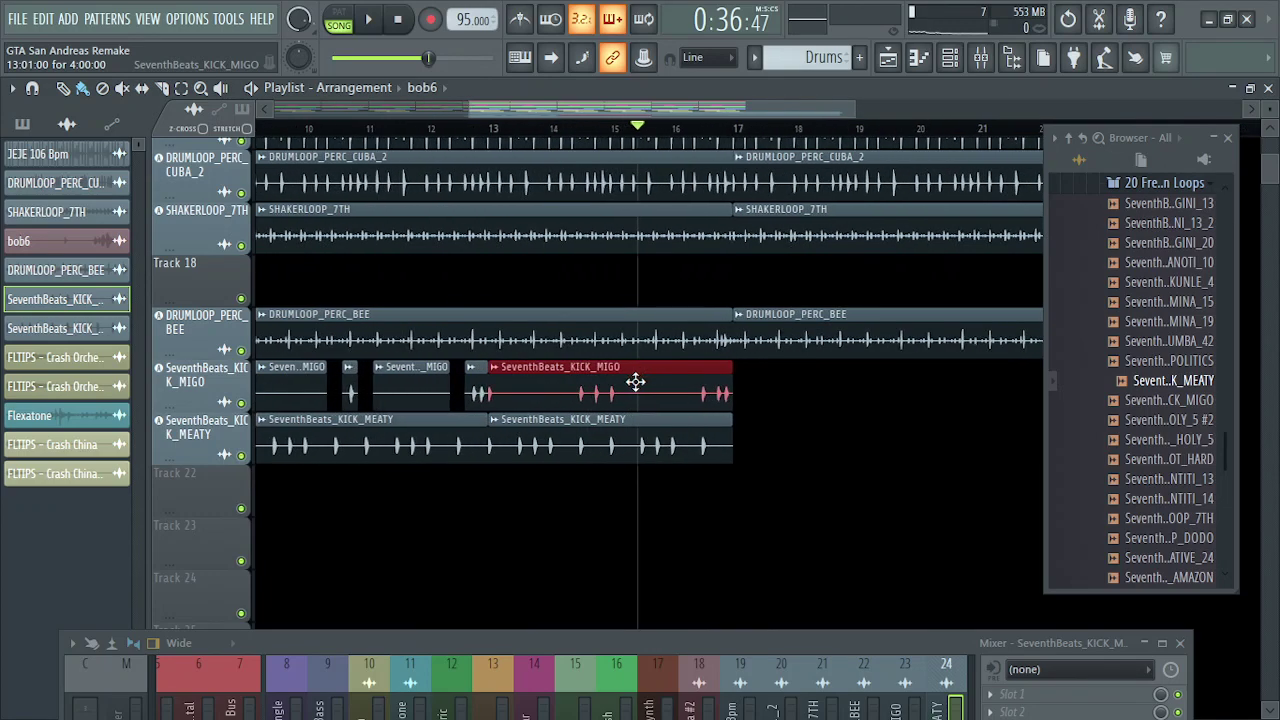
right_click(599, 393)
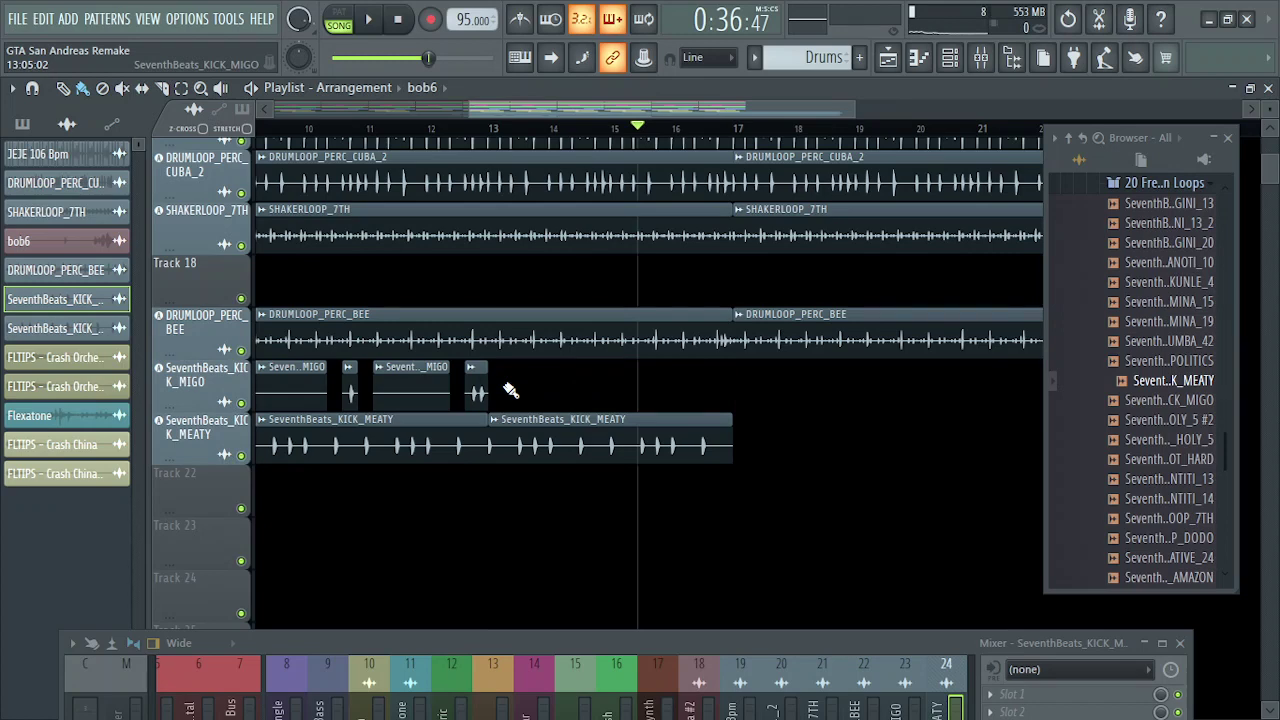
click(475, 391)
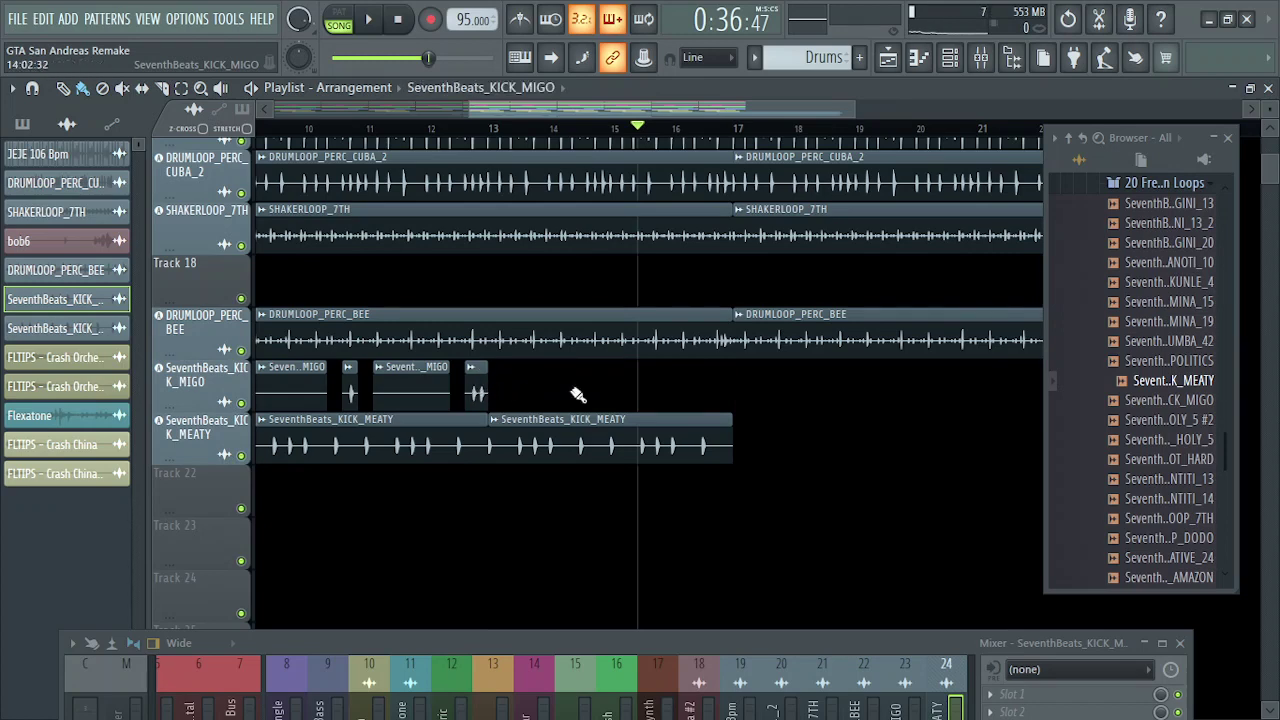
click(703, 384)
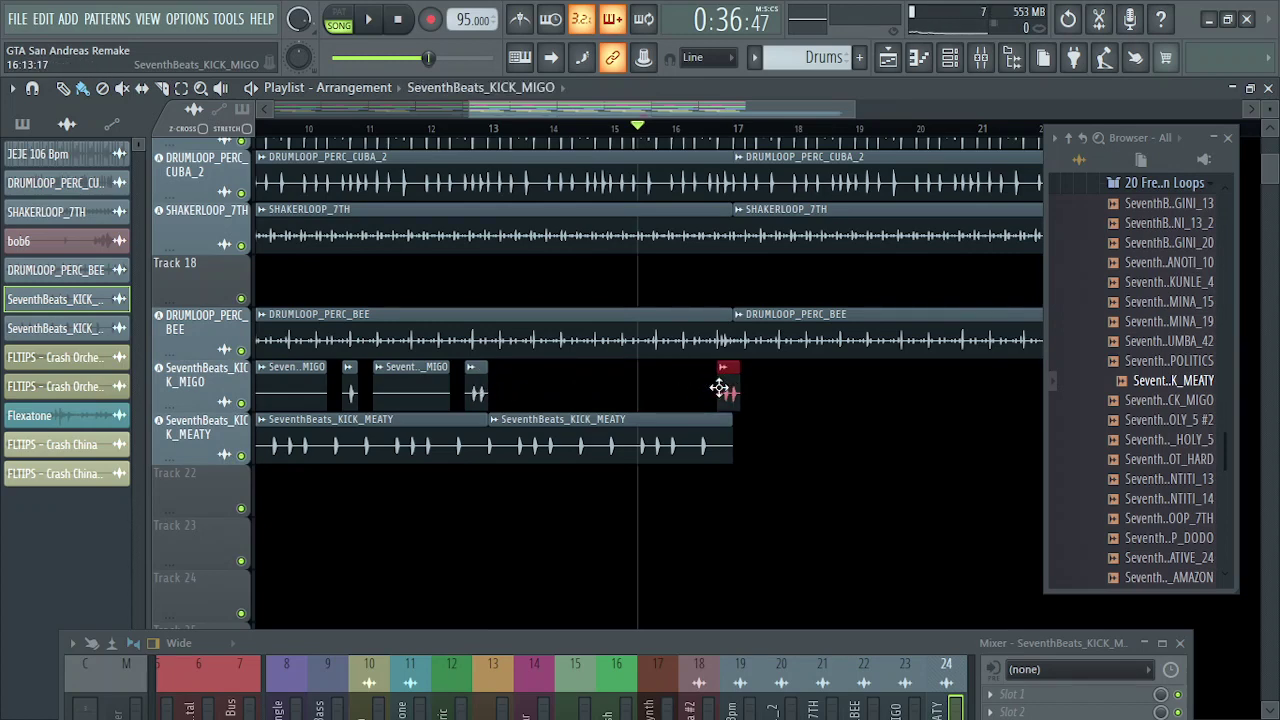
right_click(716, 390)
- Try rebuilding the sliced kick pattern from bar 13 with copies of the first two SeventhBeats_KICK_MIGO slices after bar 9
scroll(559, 393, left, 5)
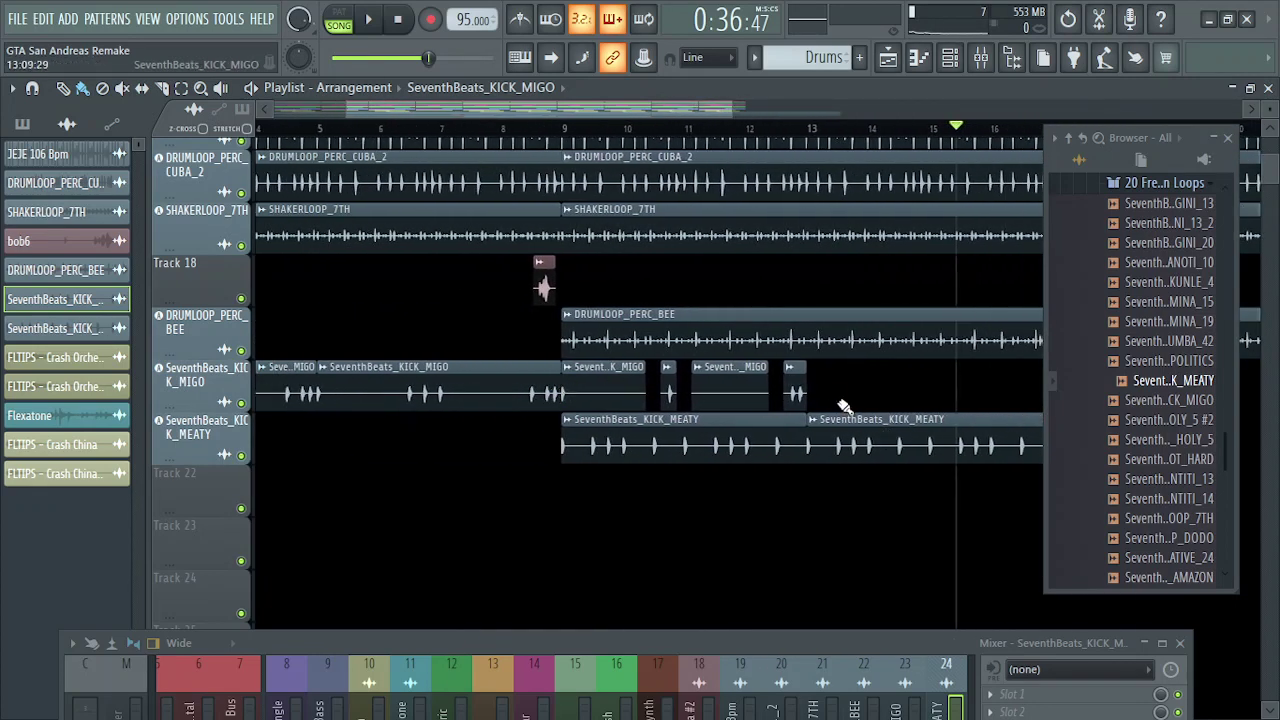
click(818, 390)
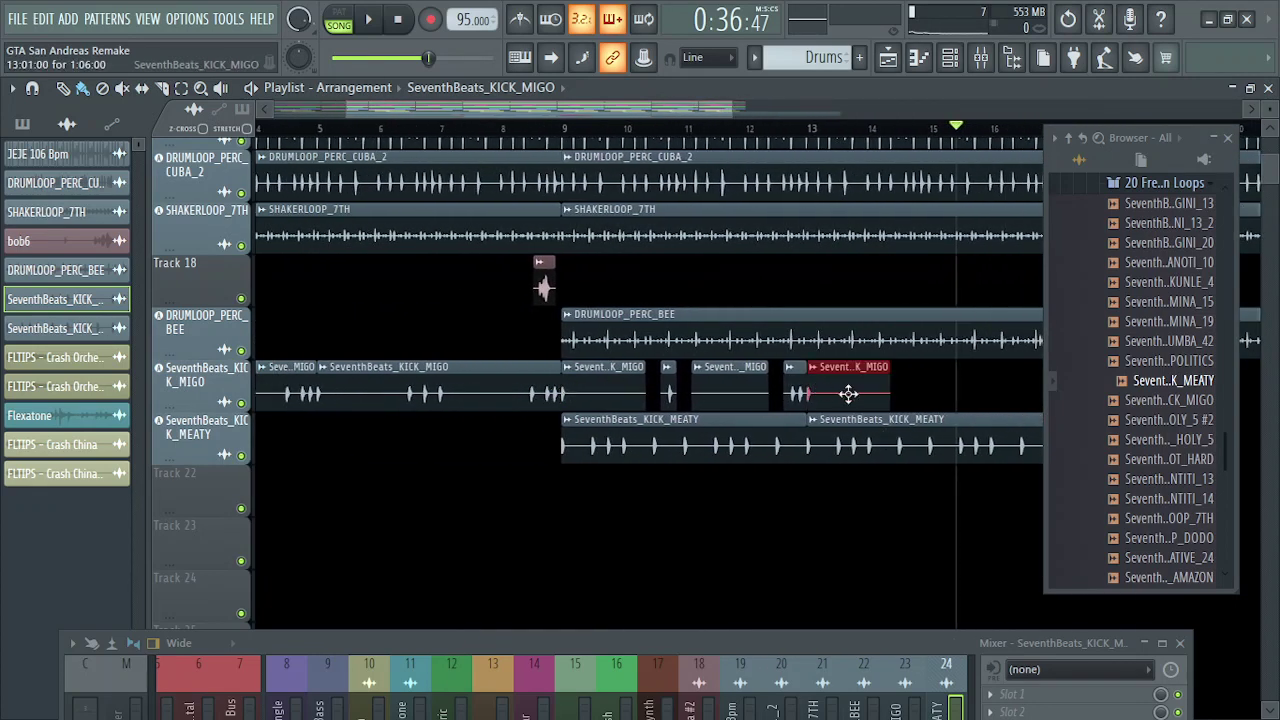
click(668, 390)
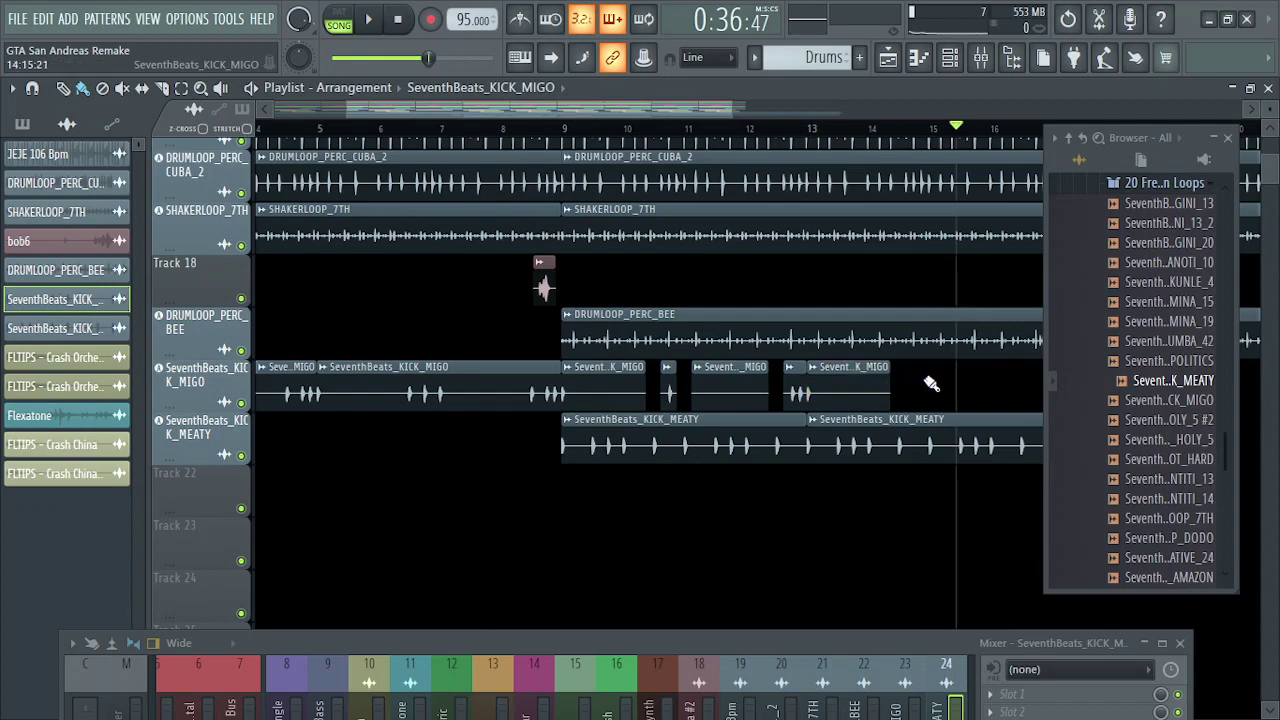
drag(935, 392, 905, 393)
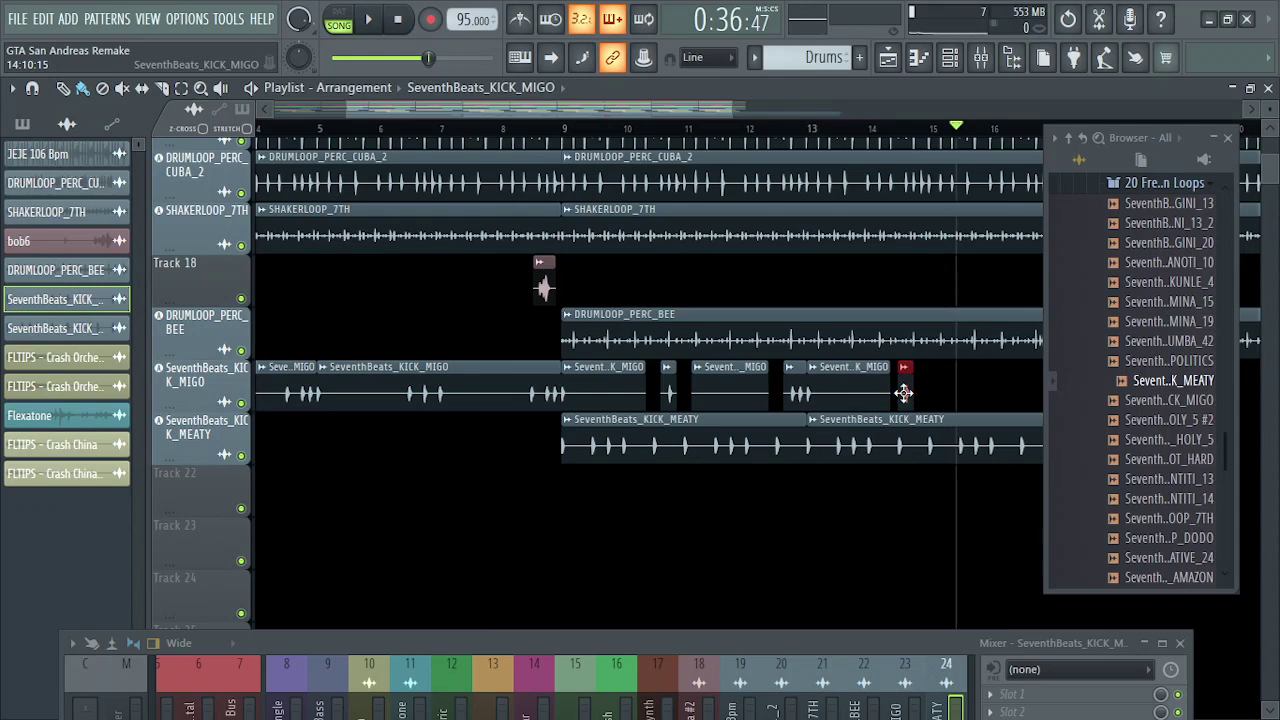
right_click(920, 393)
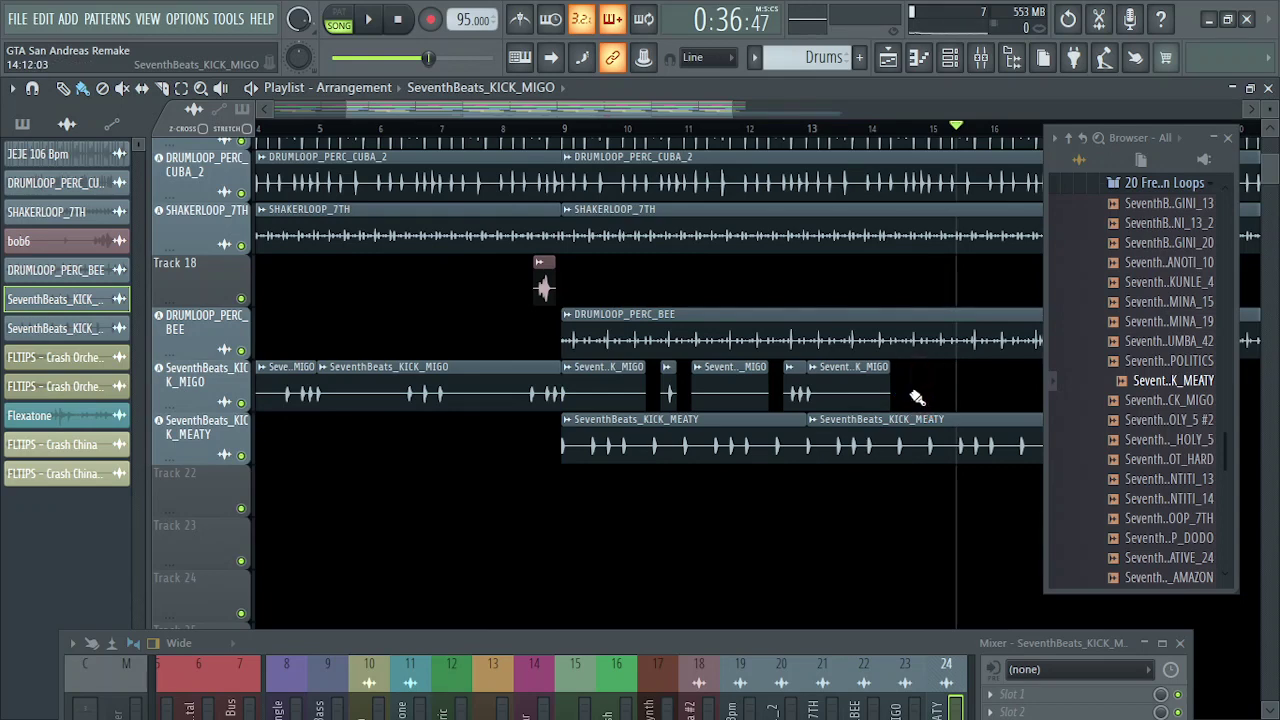
right_click(855, 393)
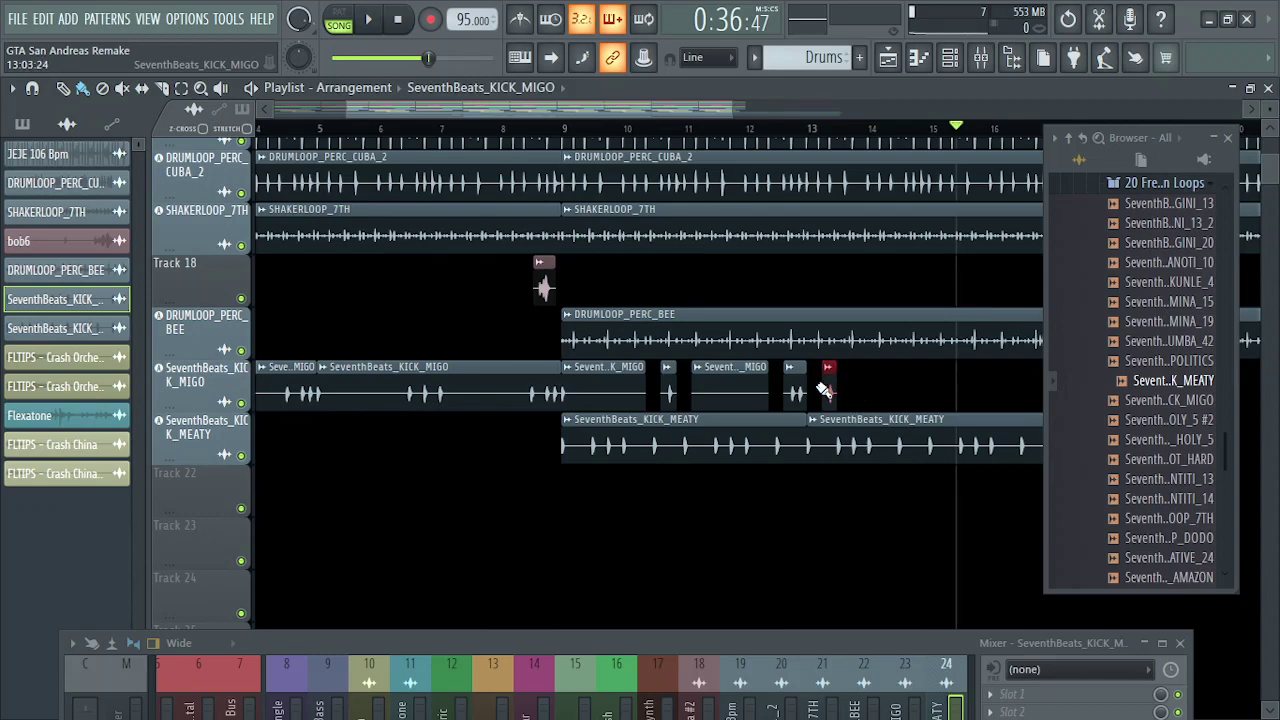
right_click(822, 390)
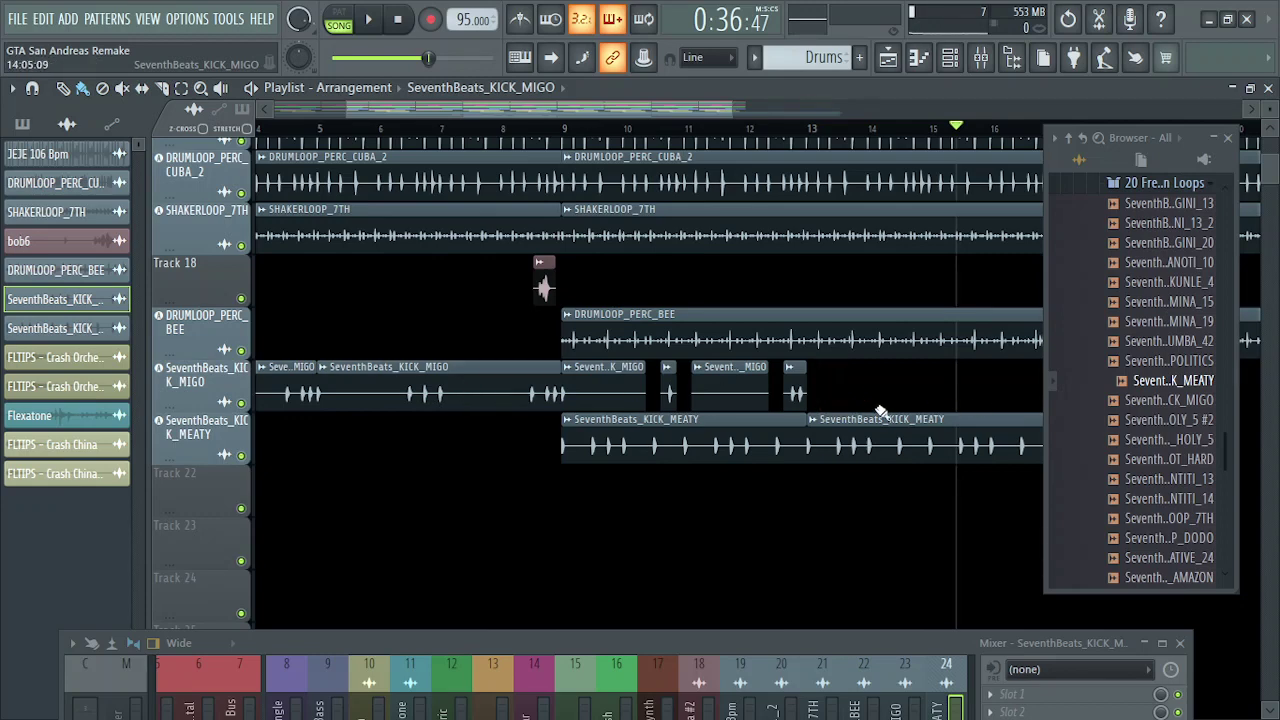
- Delete the SeventhBeats_KICK_MIGO slice between bars 11 and 12, and clear that track's clips between bars 13 and 17
click(811, 398)
scroll(915, 400, right, 2)
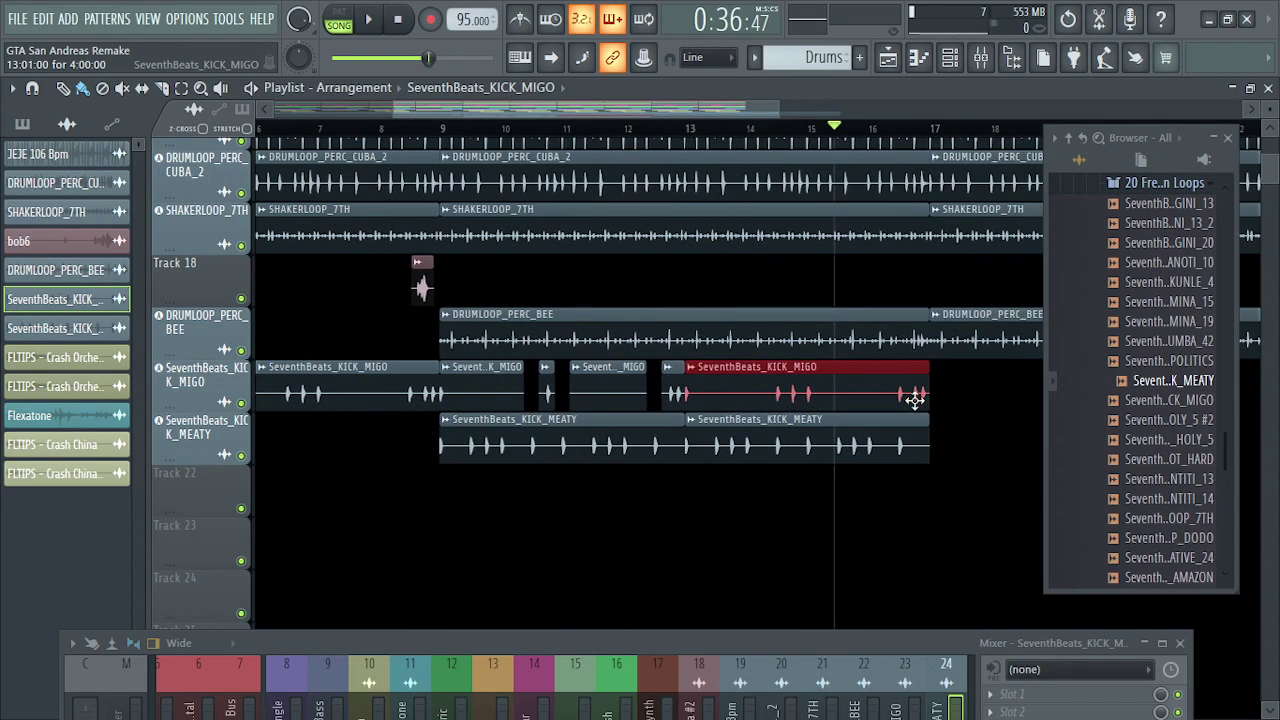
right_click(607, 386)
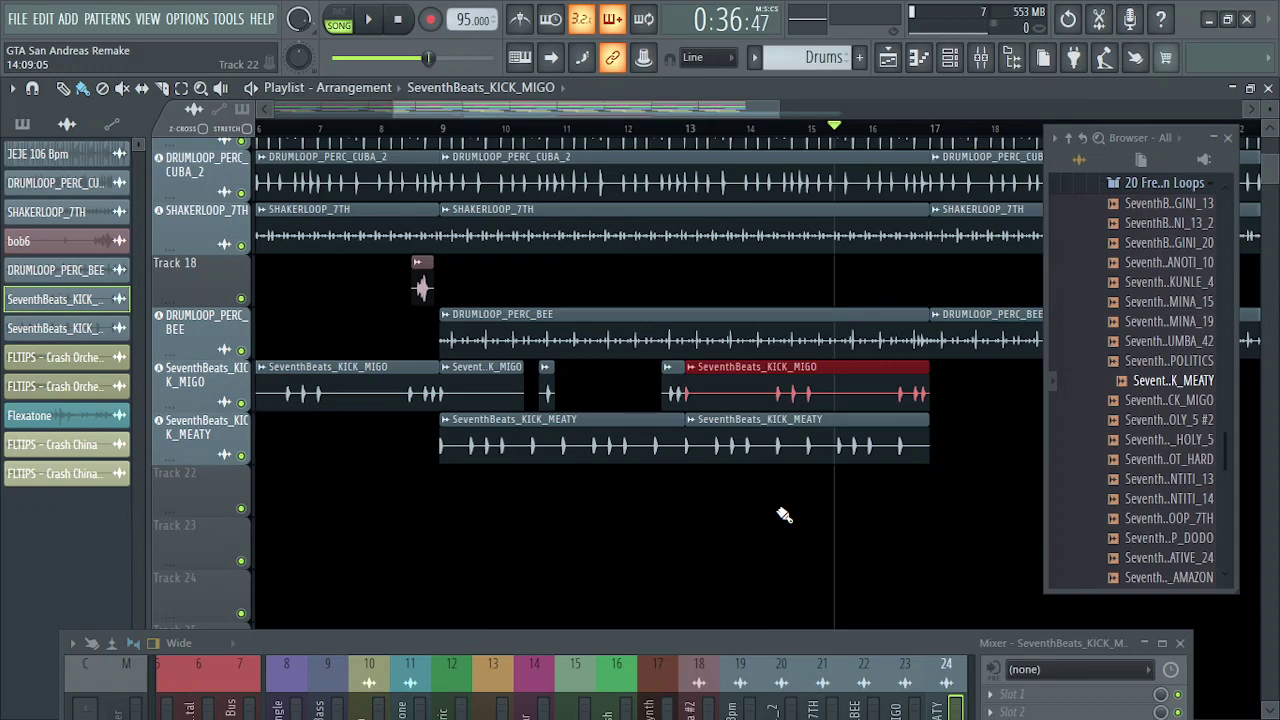
click(768, 382)
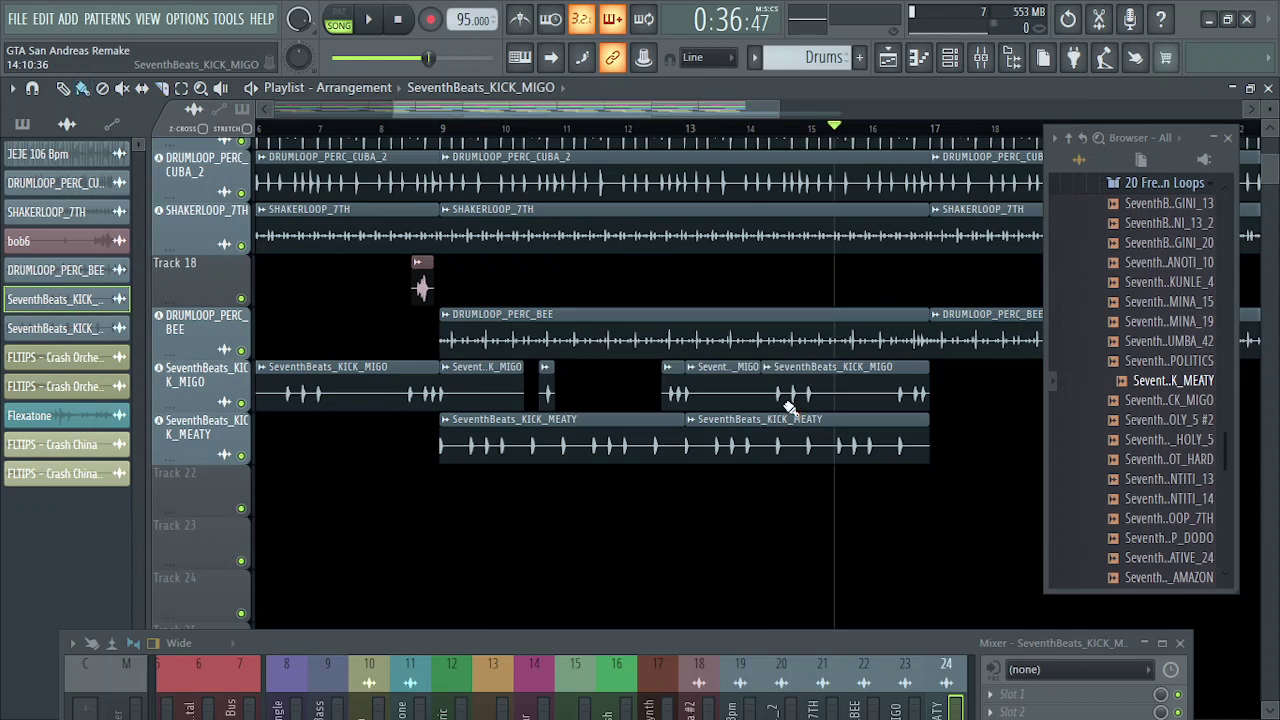
right_click(820, 385)
right_click(729, 398)
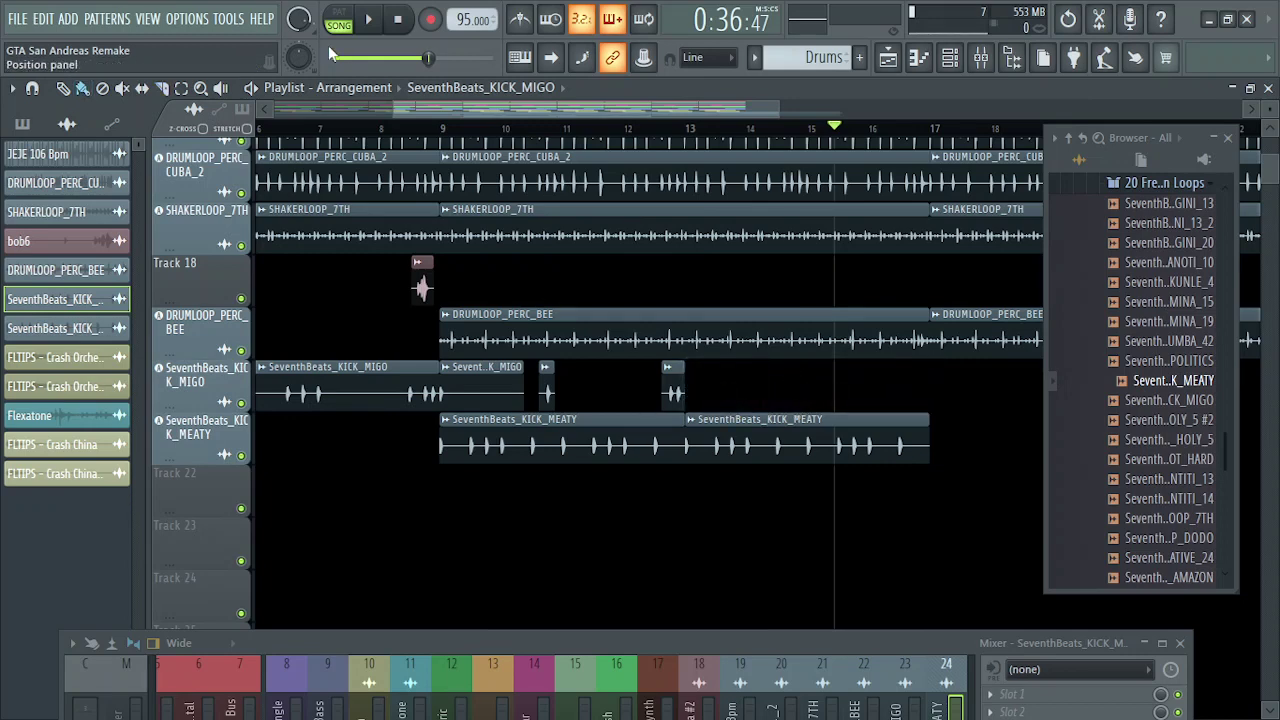
- Delete the second SeventhBeats_KICK_MEATY clip, between bars 13 and 17
click(183, 90)
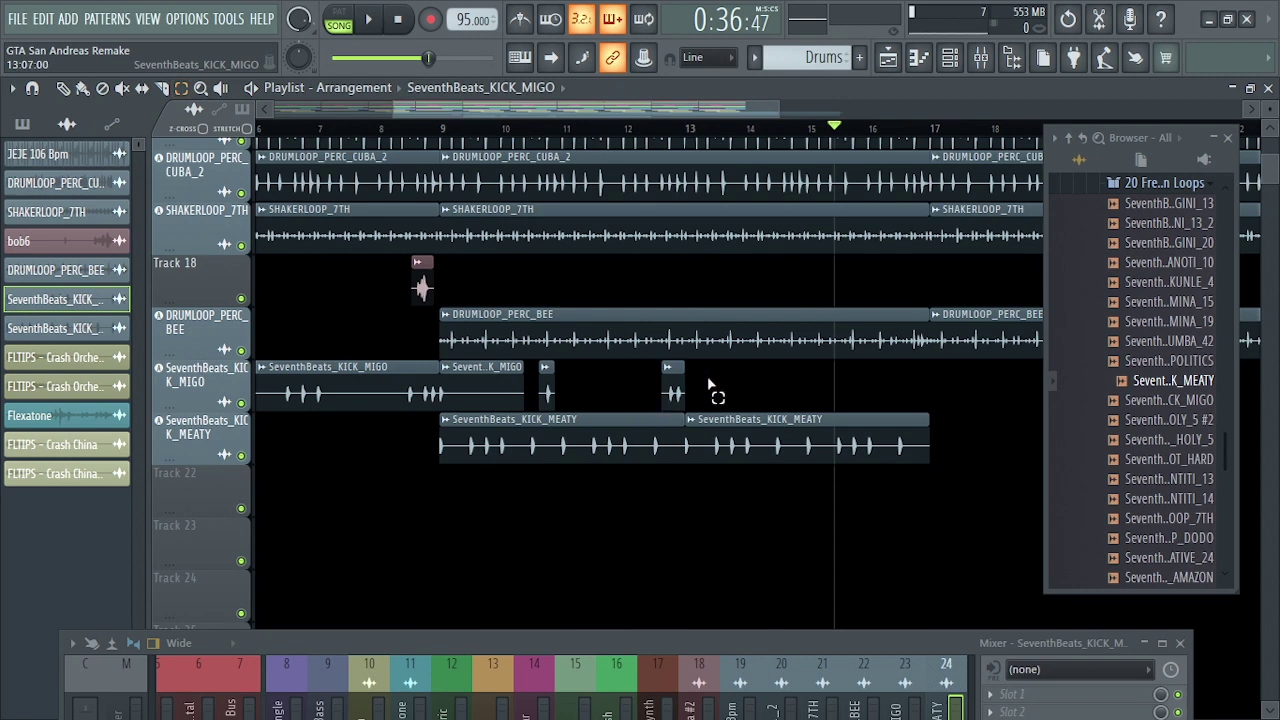
drag(672, 390, 675, 462)
click(749, 448)
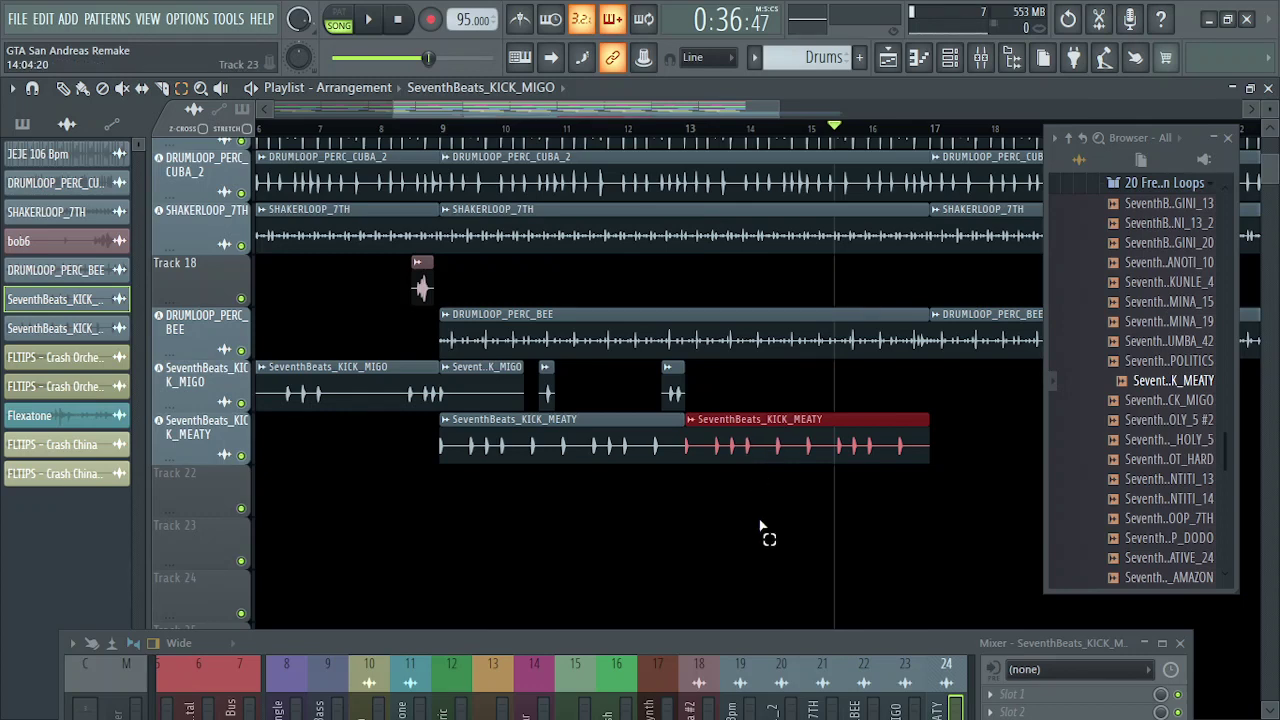
key(Delete)
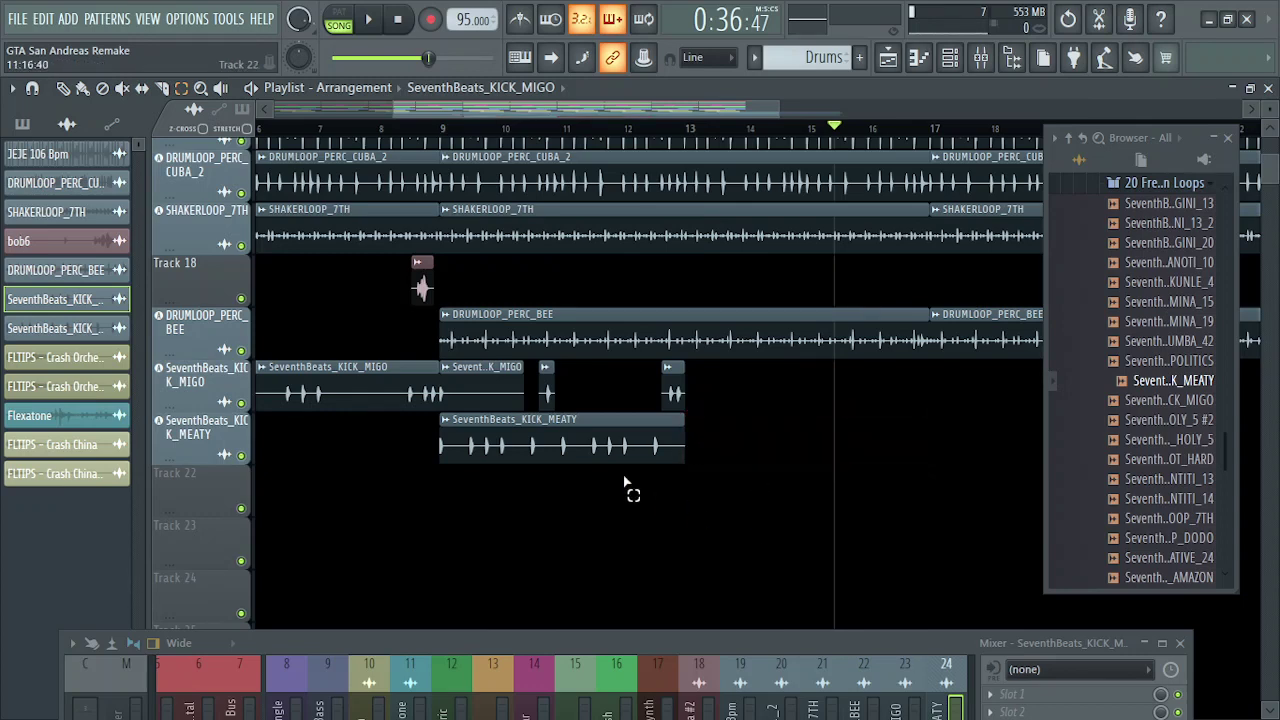
- Copy the SeventhBeats_KICK_MIGO slices and the SeventhBeats_KICK_MEATY clip between bars 9 and 13, and paste them into the playlist
drag(751, 491, 483, 408)
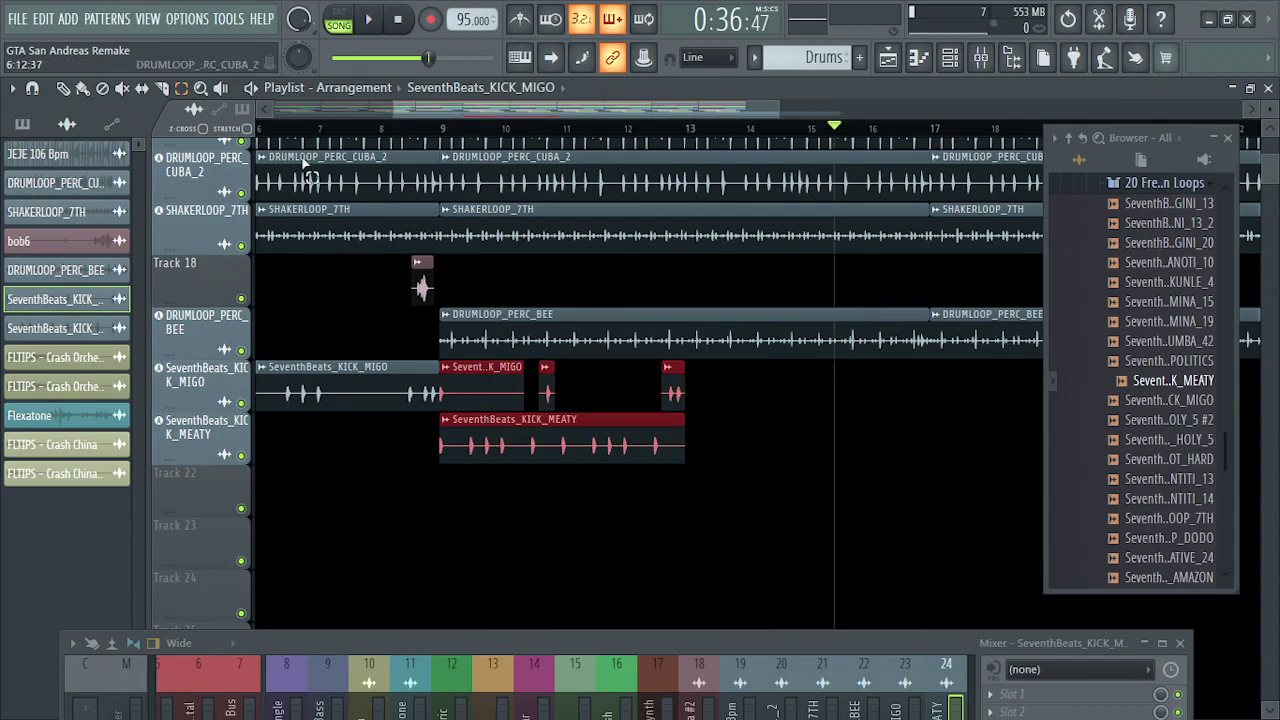
click(12, 88)
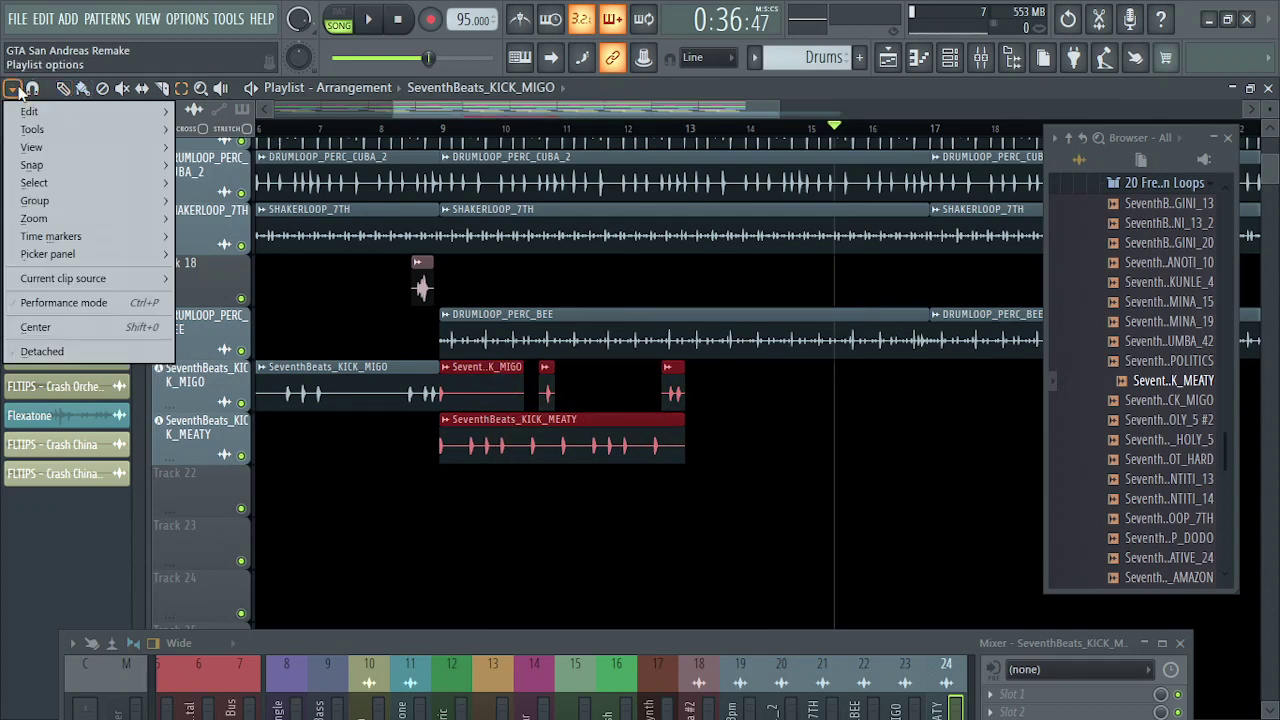
mouse_move(55, 107)
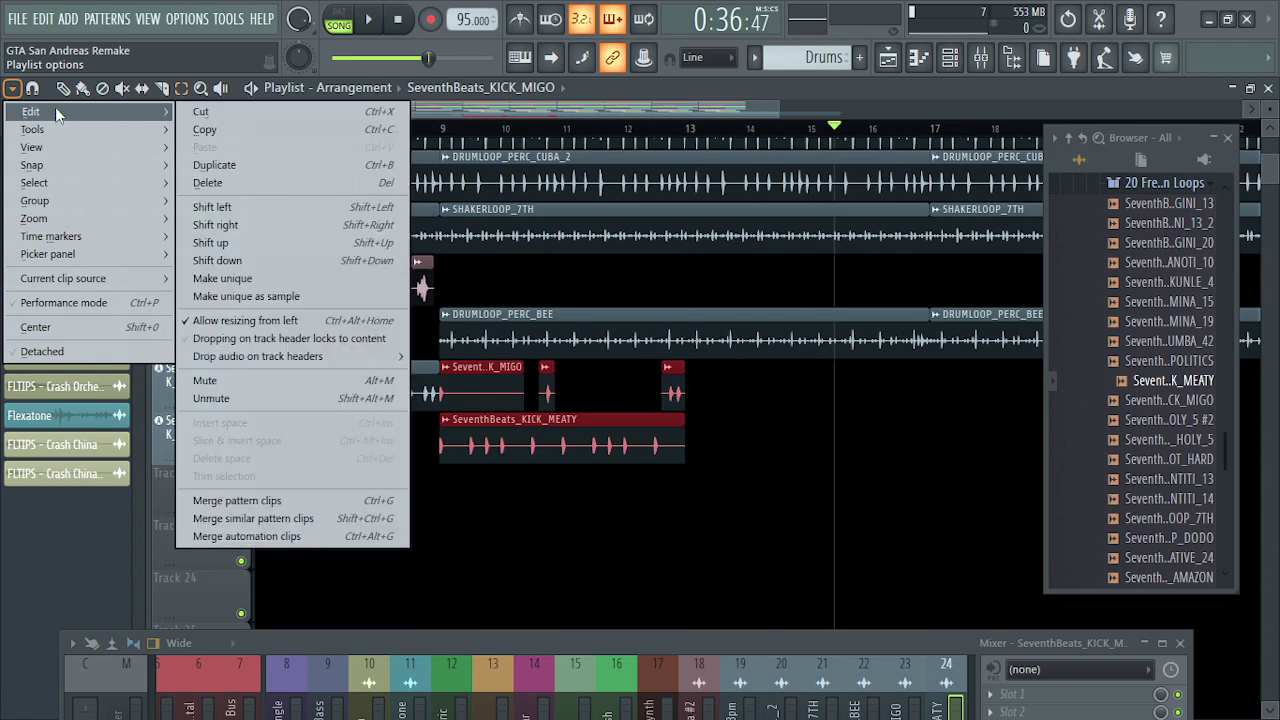
click(250, 129)
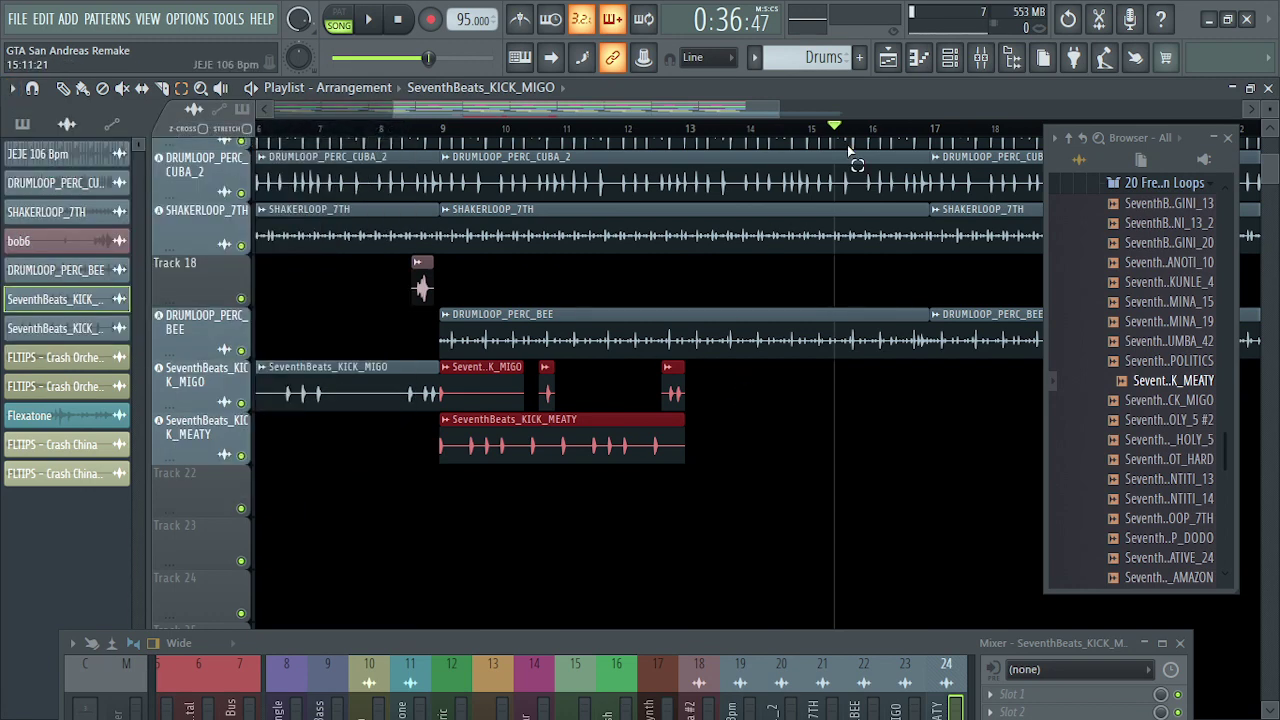
drag(838, 143, 805, 140)
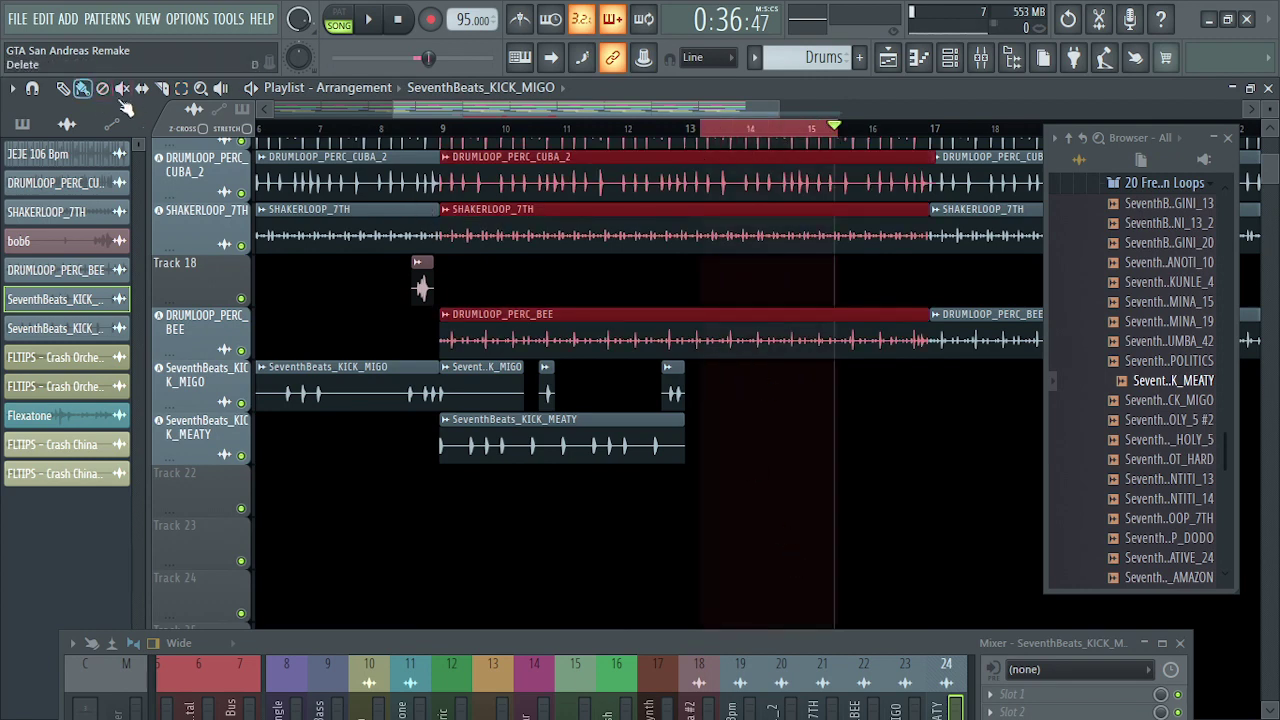
drag(838, 133, 668, 133)
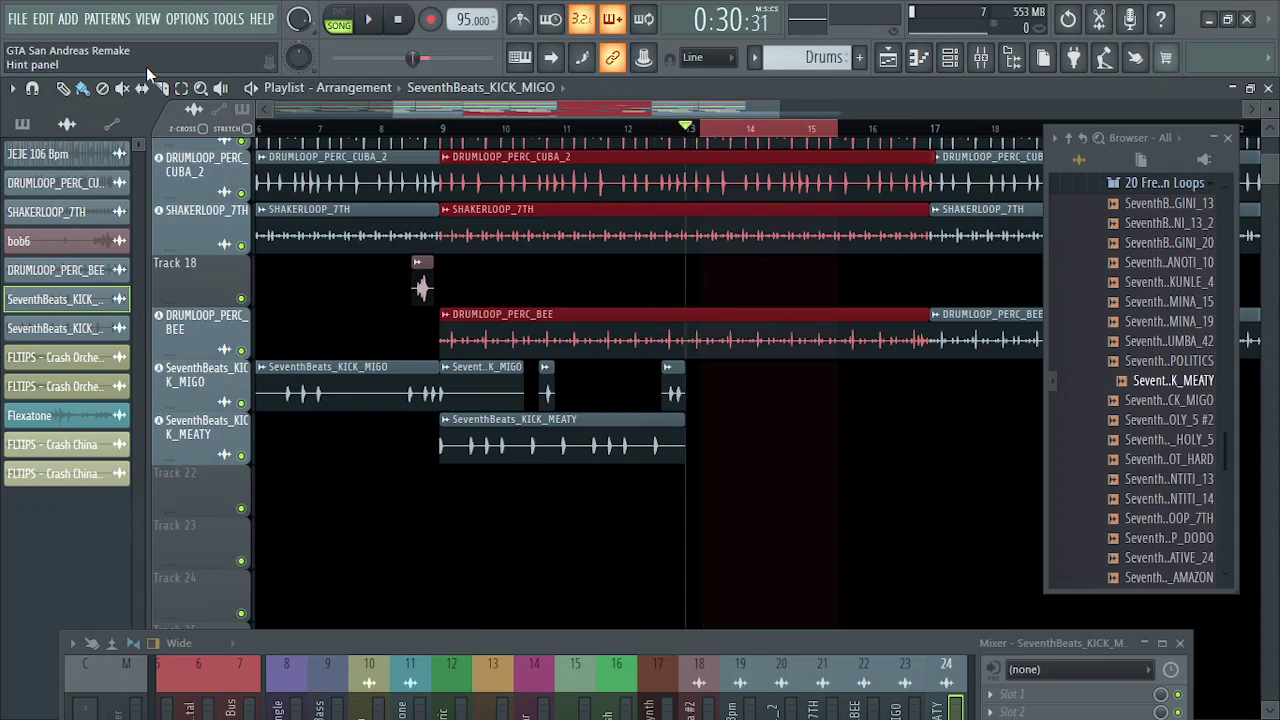
click(12, 90)
mouse_move(100, 110)
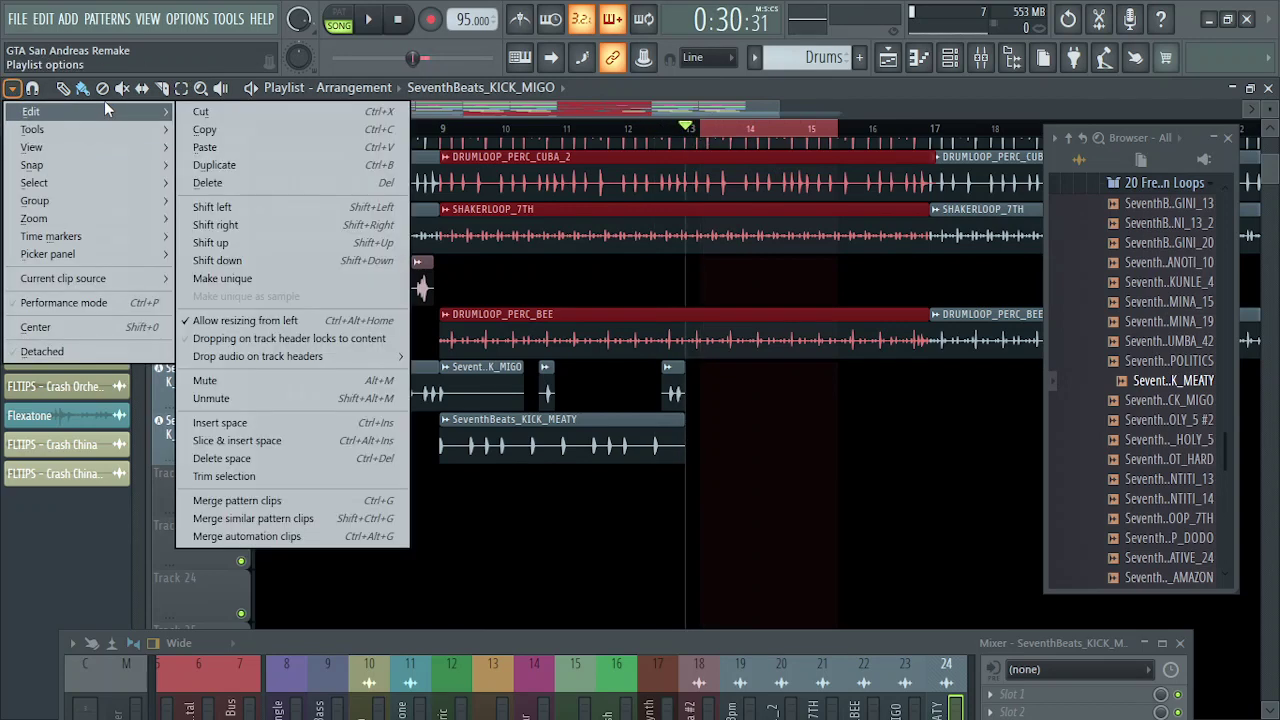
click(236, 147)
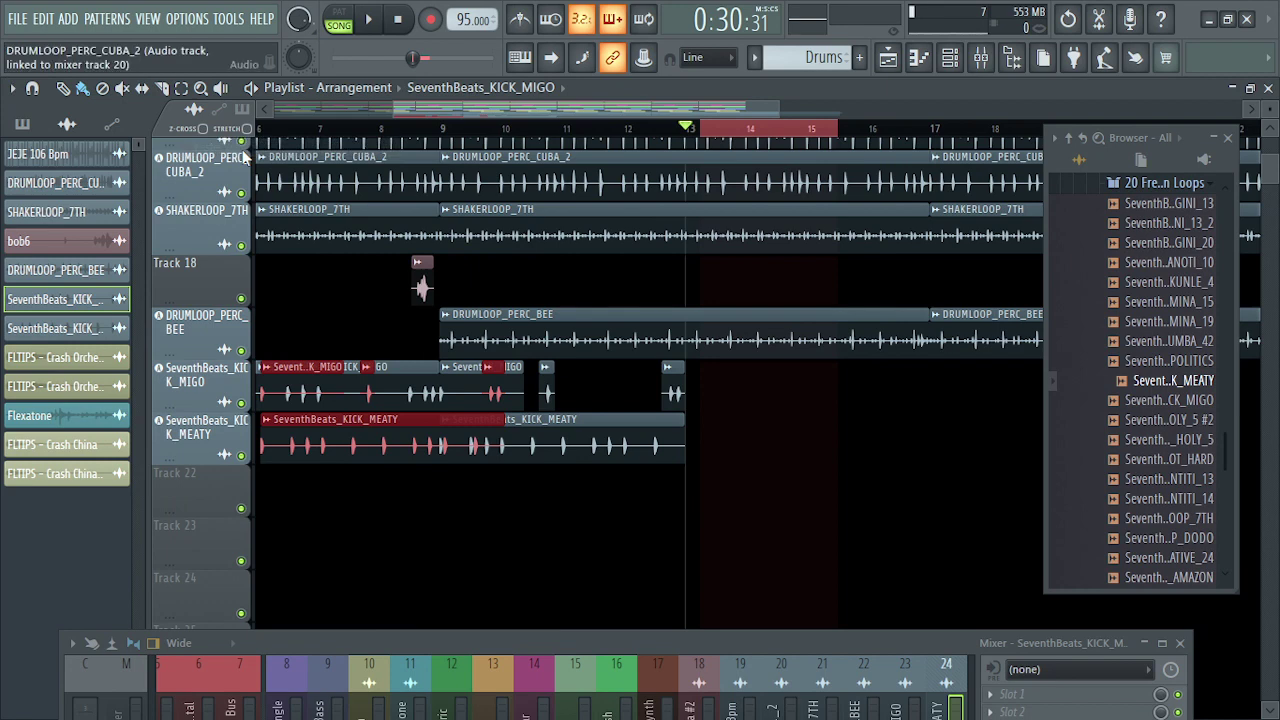
- Move the pasted kick clips so they start exactly at bar 13, directly after the original pattern
drag(282, 432, 722, 445)
scroll(722, 445, up, 1)
scroll(722, 445, up, 1)
scroll(722, 445, up, 5)
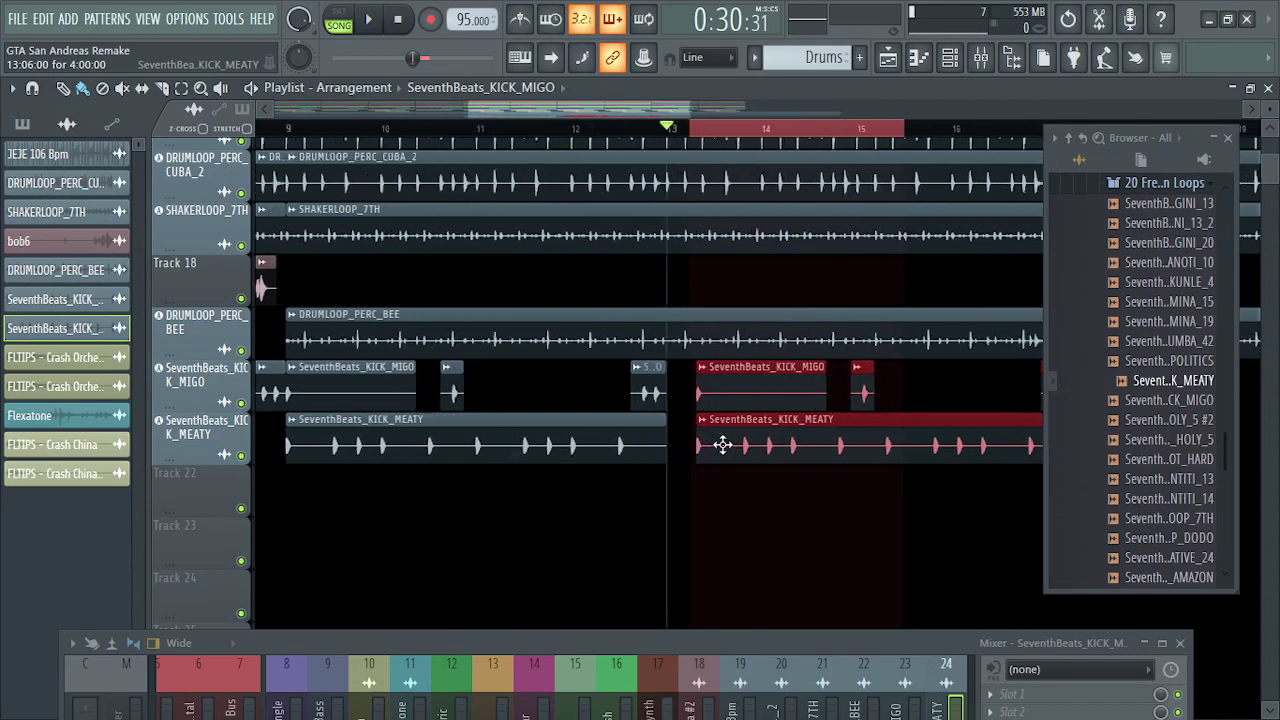
drag(710, 449, 666, 450)
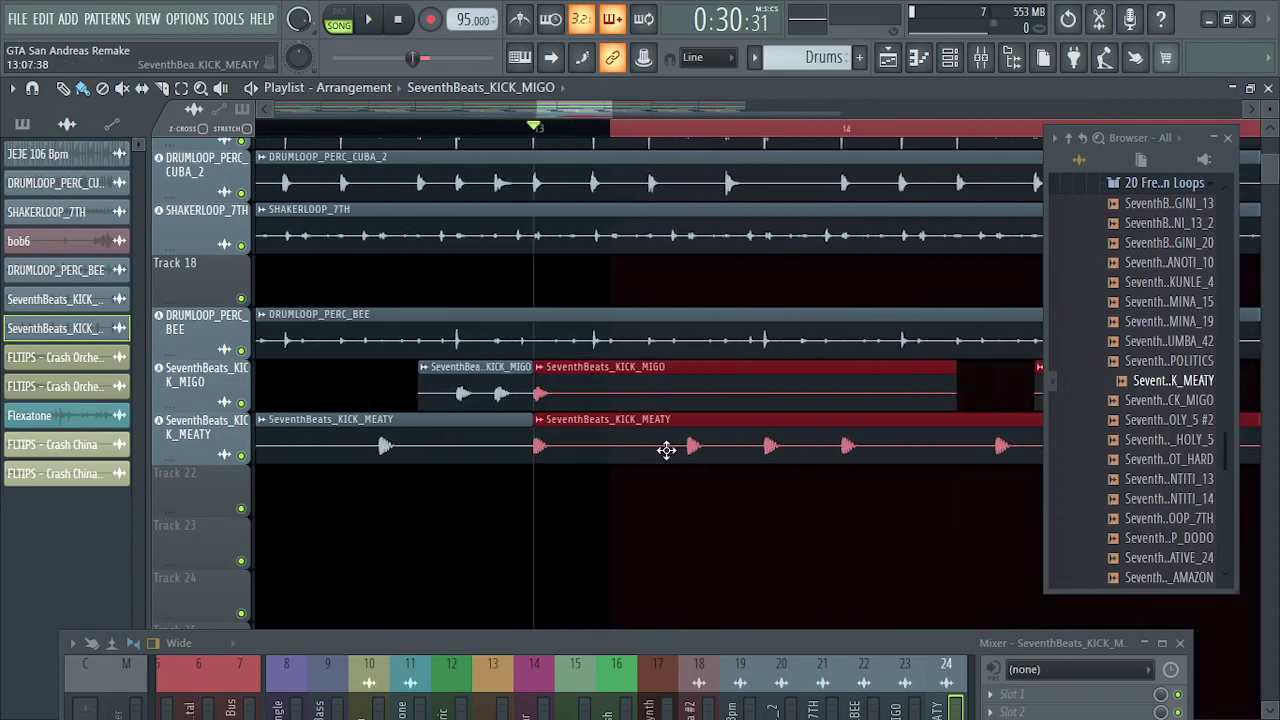
scroll(790, 443, down, 4)
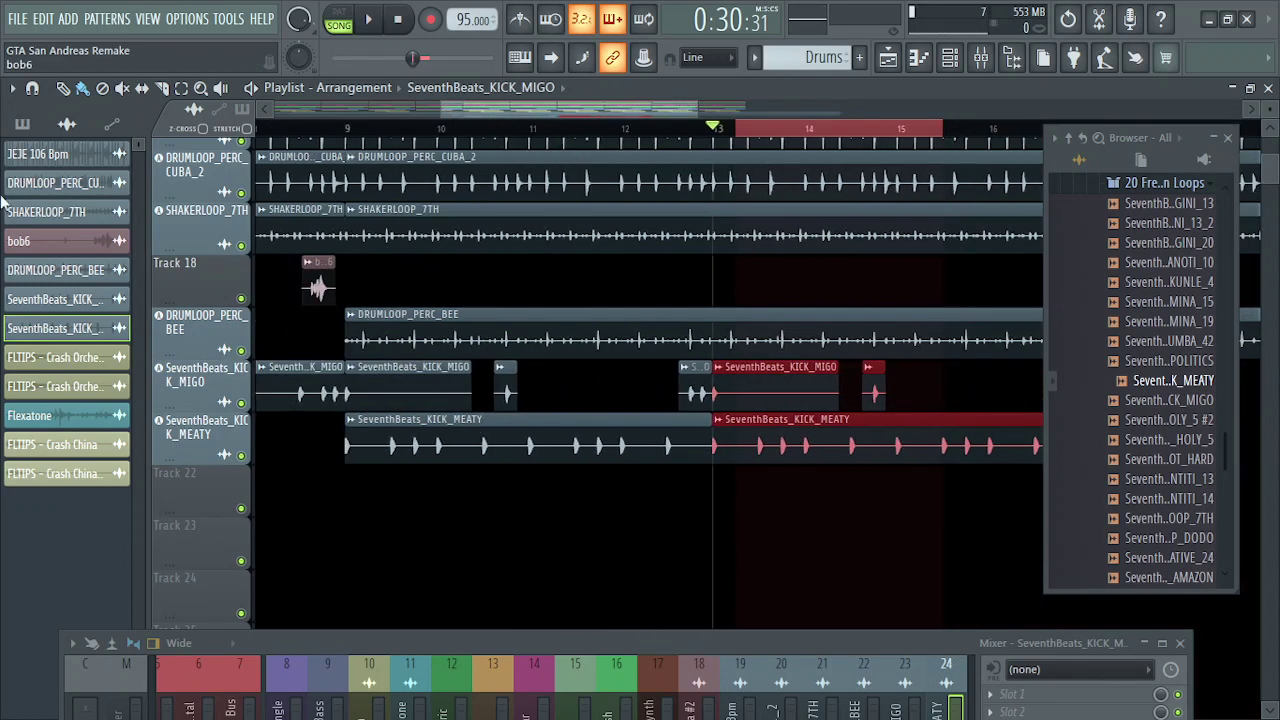
- Duplicate the kick pattern that starts at bar 13 and move the copy to start at bar 17
click(14, 90)
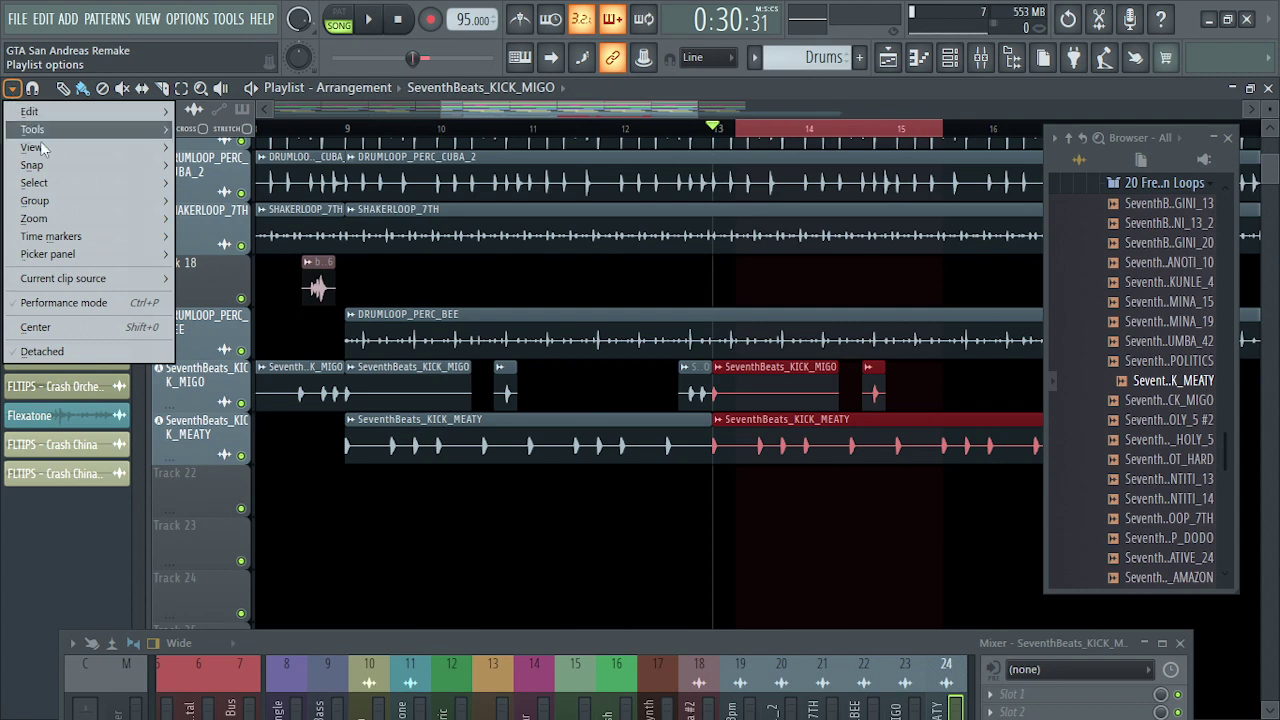
mouse_move(55, 120)
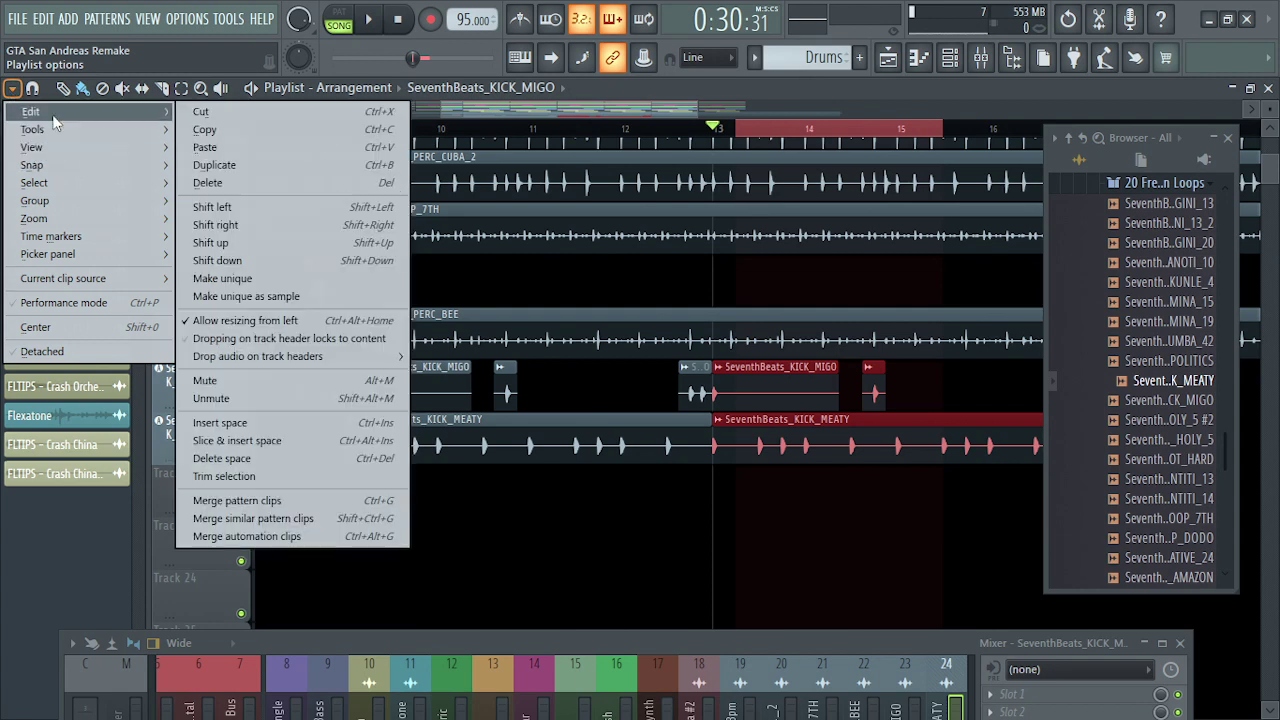
click(238, 164)
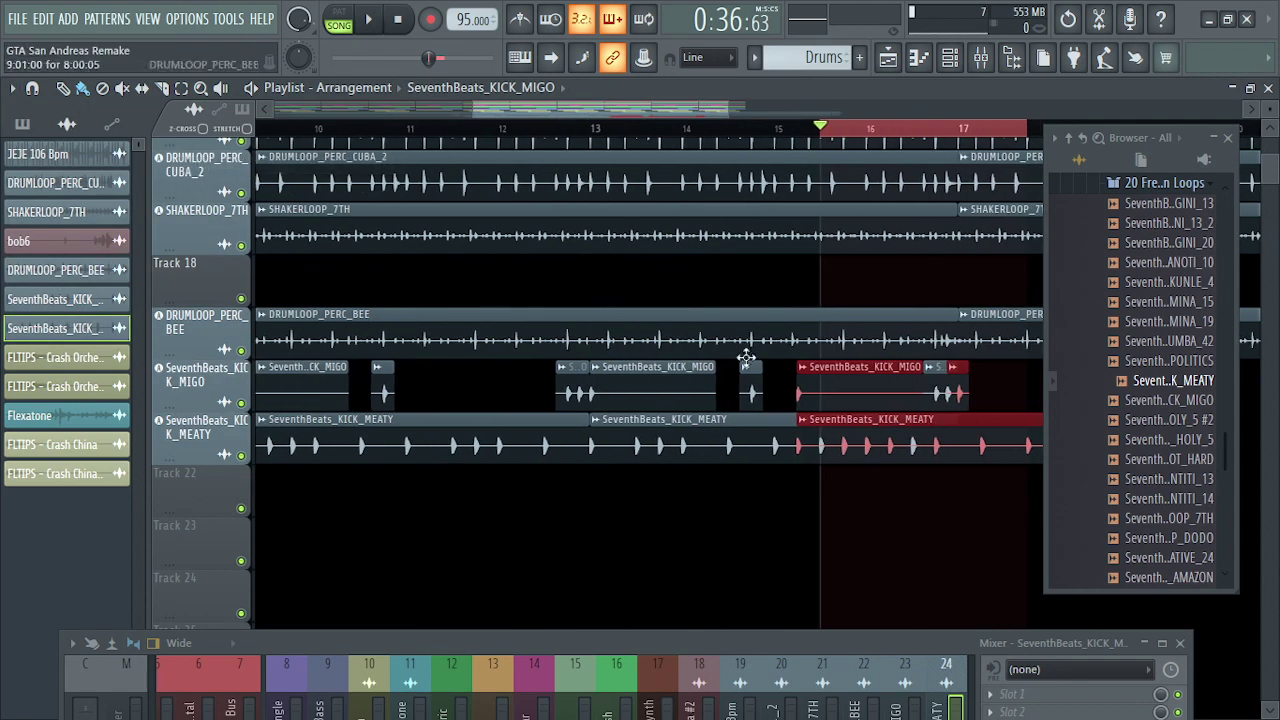
drag(818, 380, 979, 396)
scroll(979, 396, down, 4)
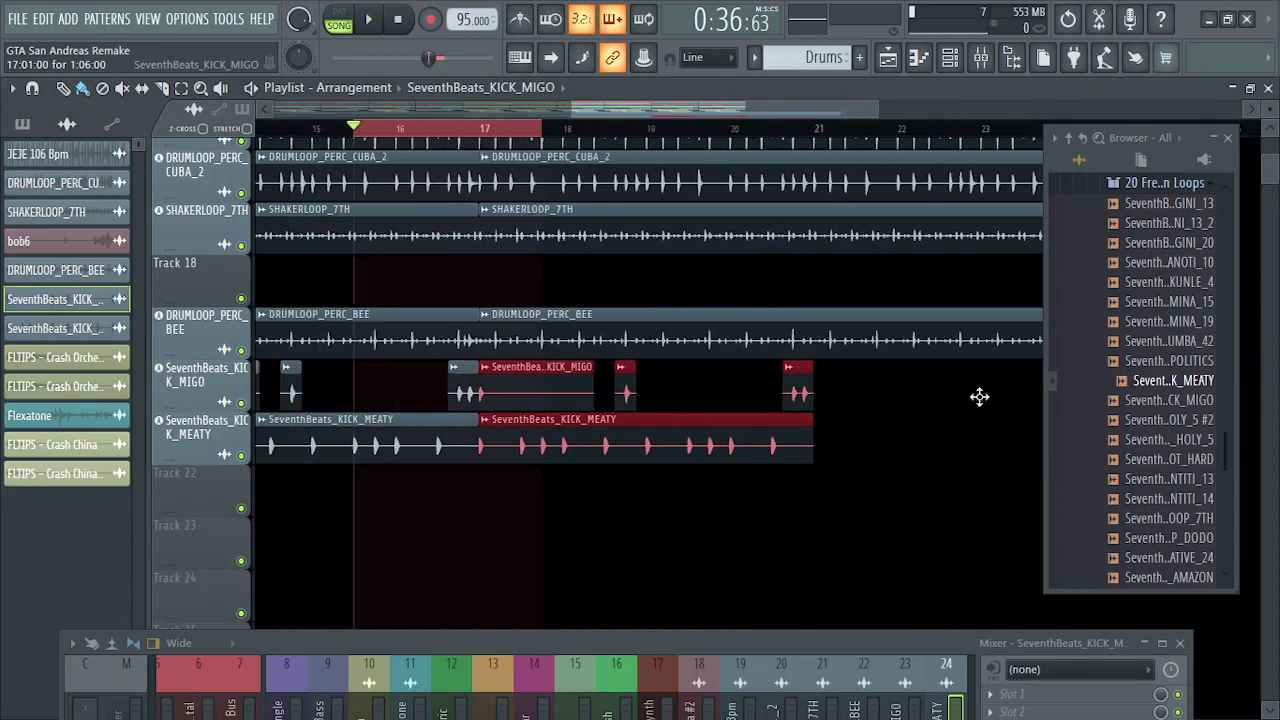
- Paste another copy of the kick pattern and move it to bar 21, filling both kick tracks up to bar 25
scroll(979, 396, right, 5)
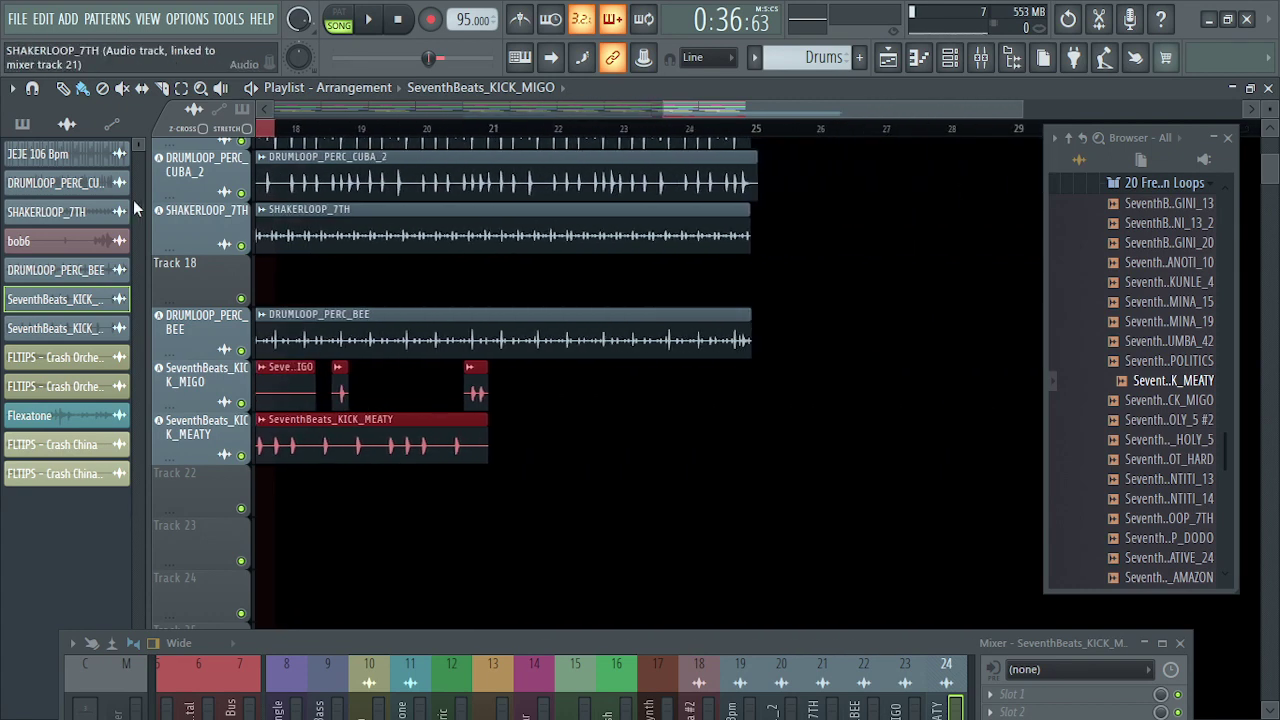
click(14, 88)
mouse_move(35, 111)
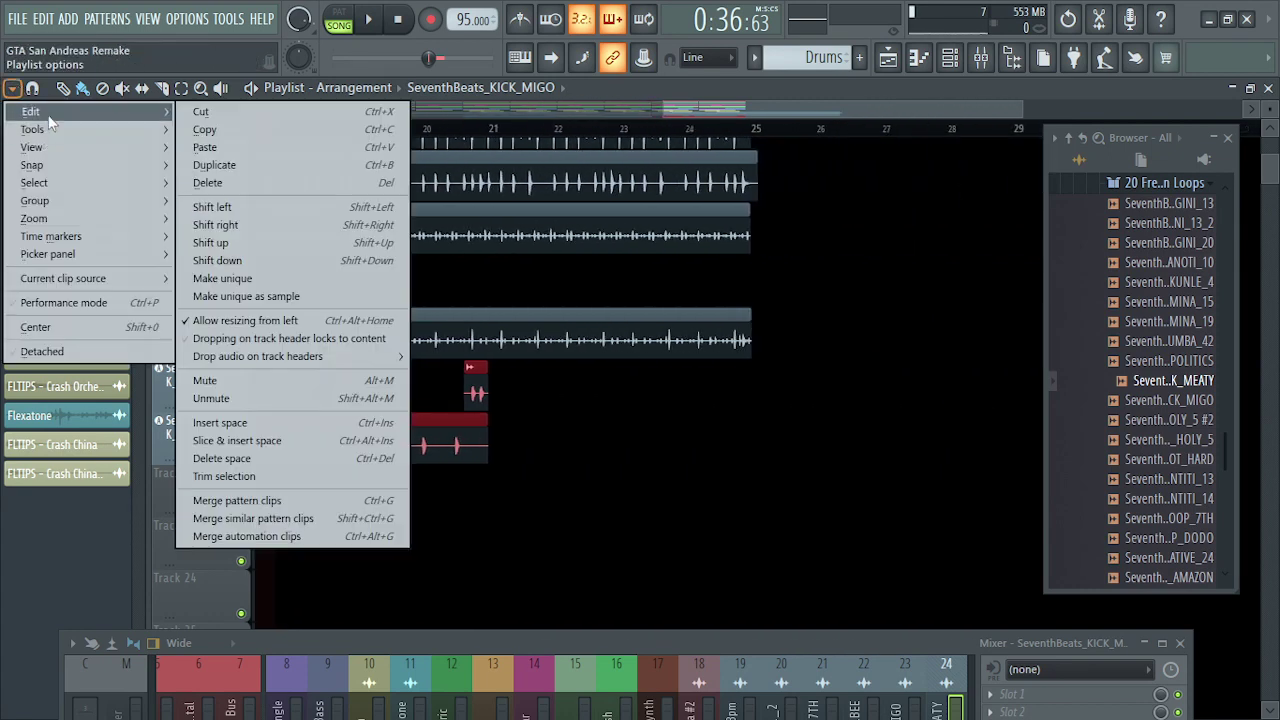
click(269, 153)
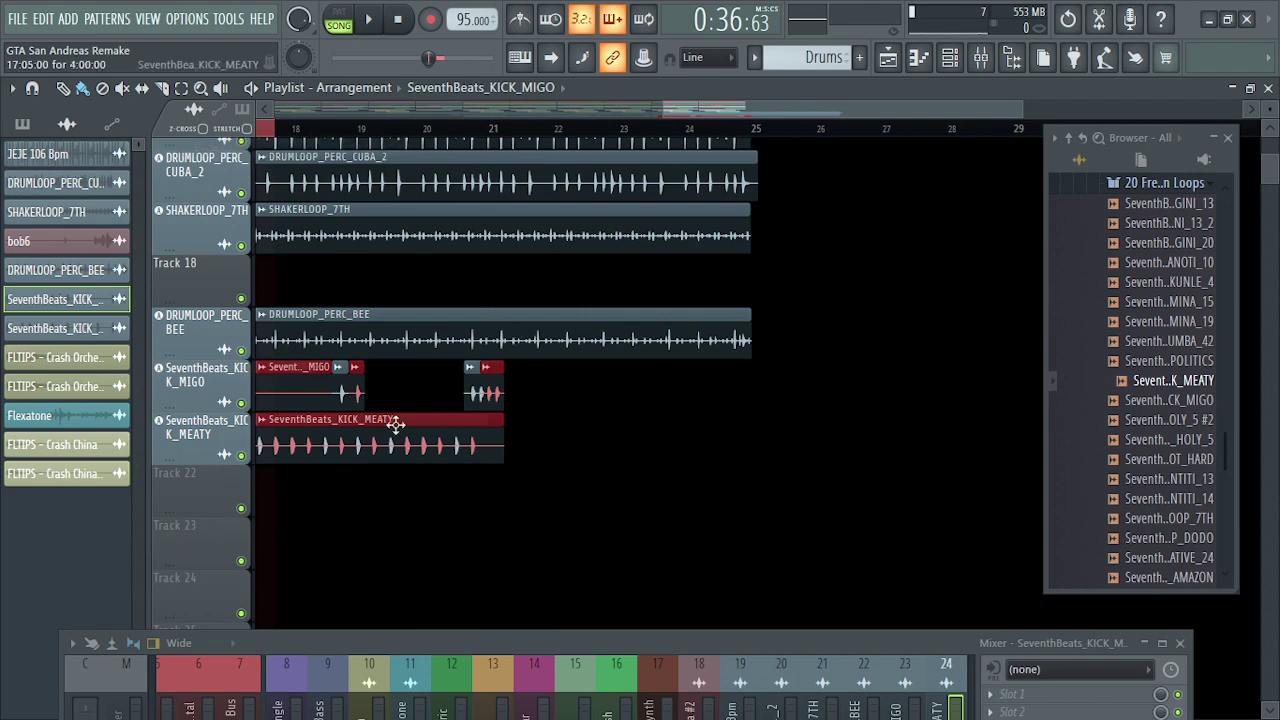
drag(304, 437, 550, 415)
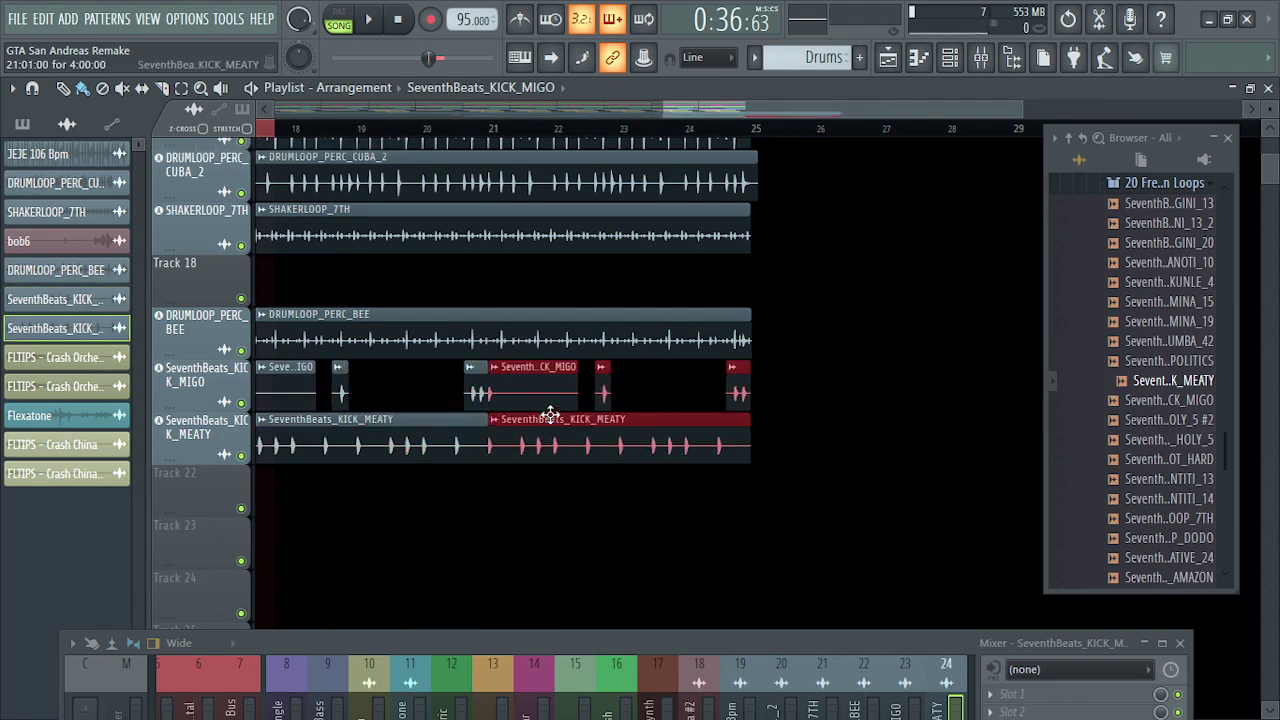
scroll(550, 415, down, 2)
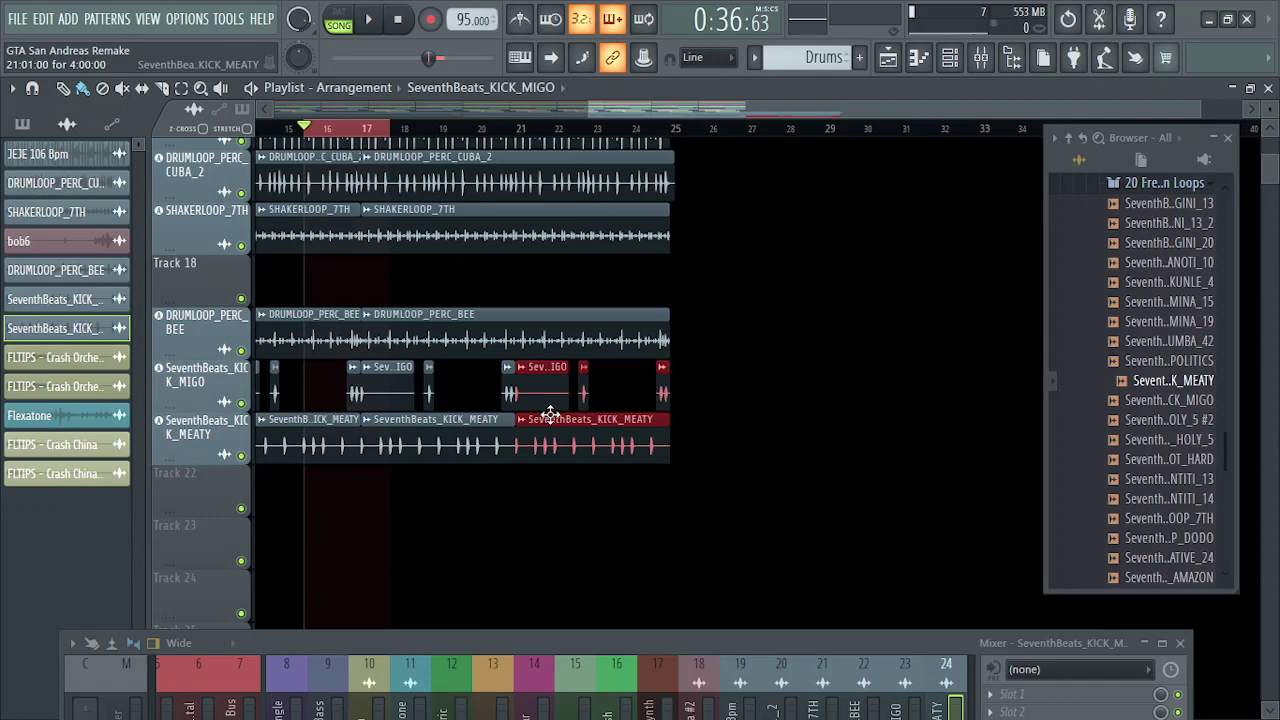
- Extend the playlist's time selection to span the whole arrangement from bar 1 to bar 25, and deselect the clips
scroll(550, 415, left, 5)
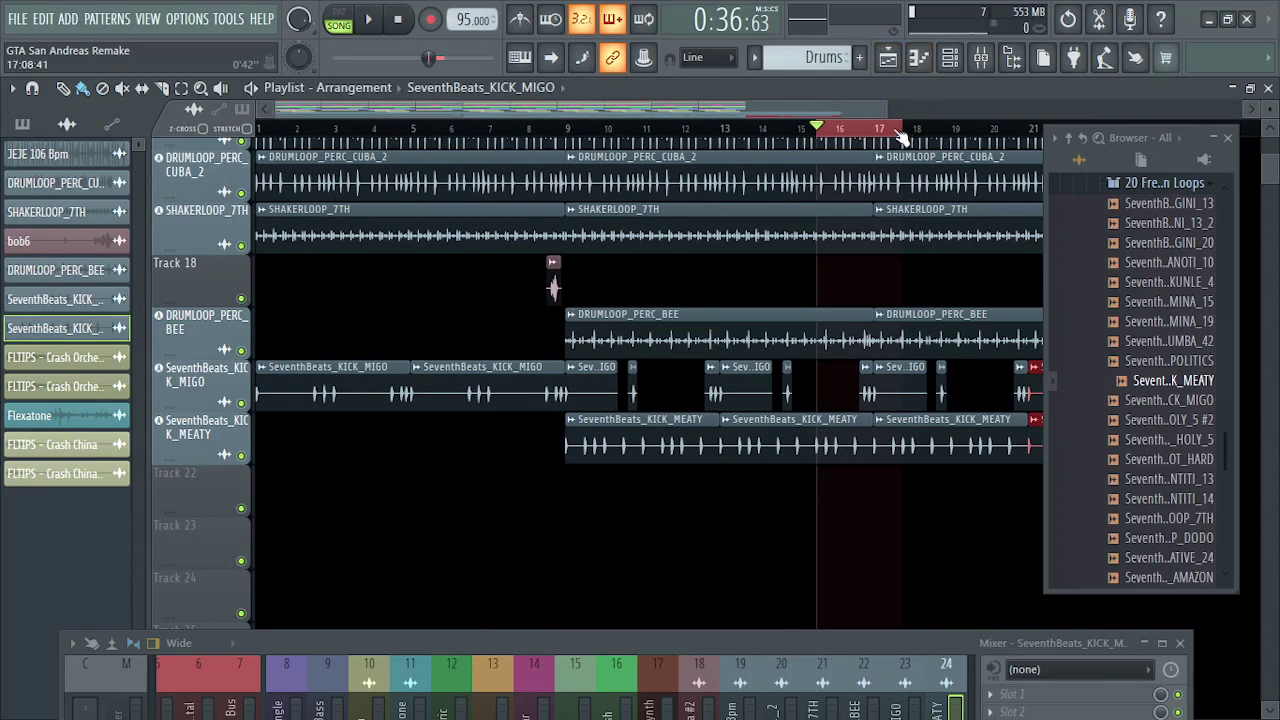
scroll(886, 105, down, 2)
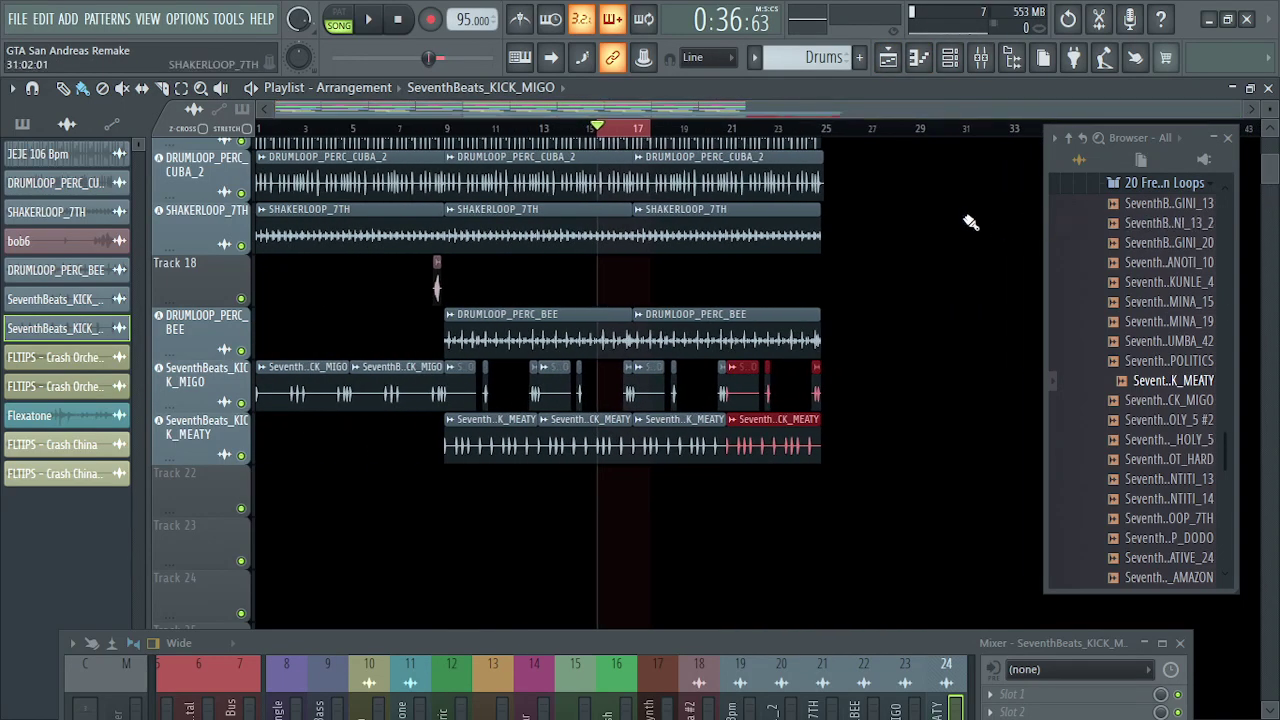
click(887, 66)
click(887, 66)
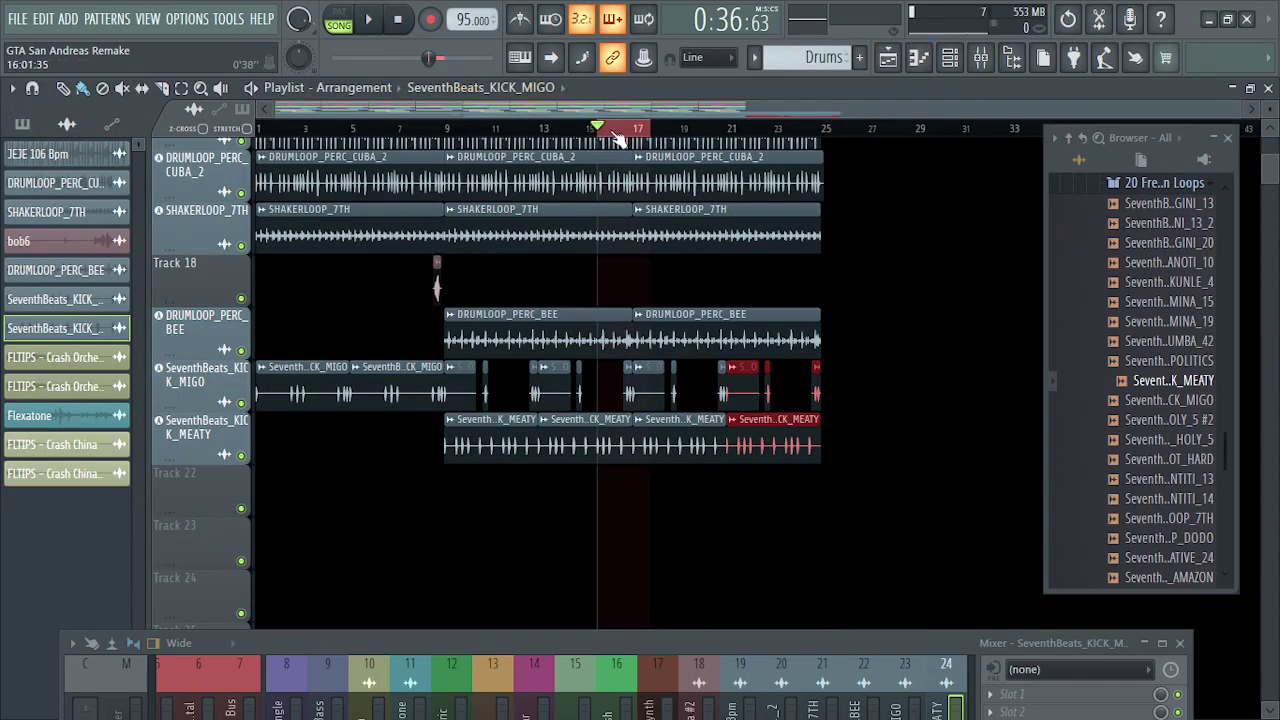
drag(597, 130, 228, 157)
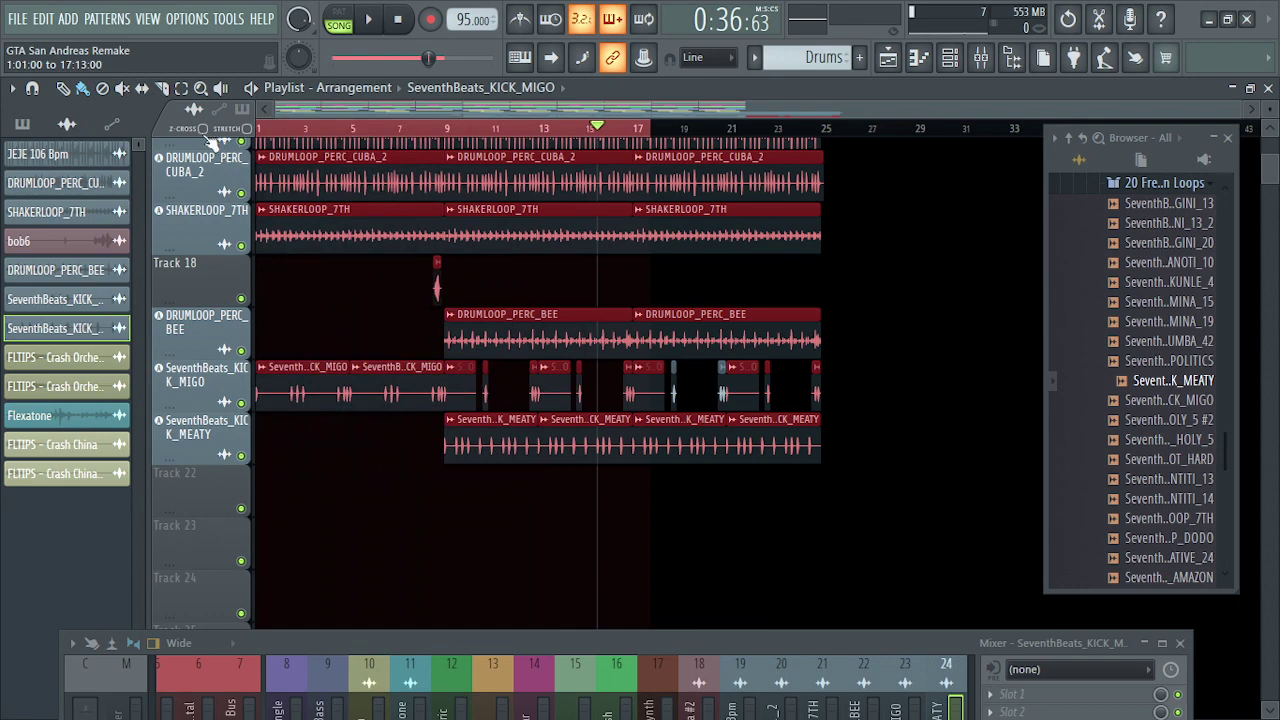
drag(655, 131, 857, 157)
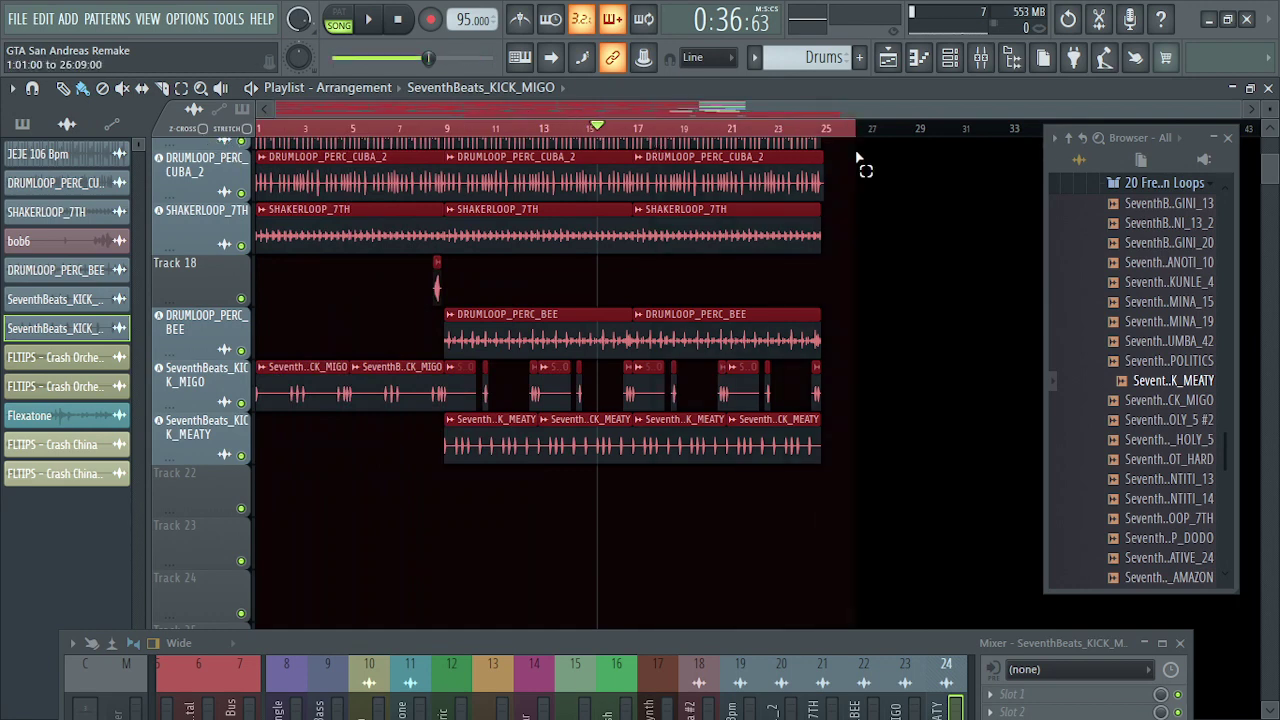
click(865, 205)
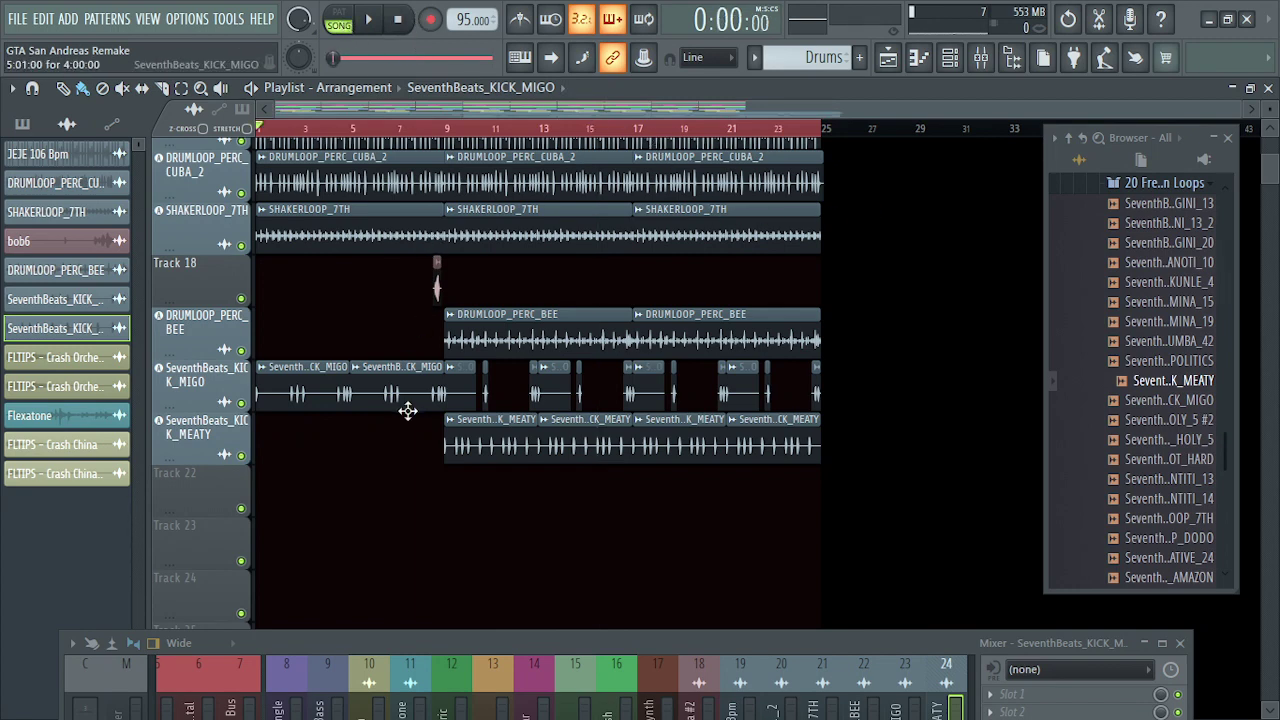
- Play the arrangement from bar 1 and open the O.Y Productions folder containing the Afrobeats Melody Kit samples in the browser
key(space)
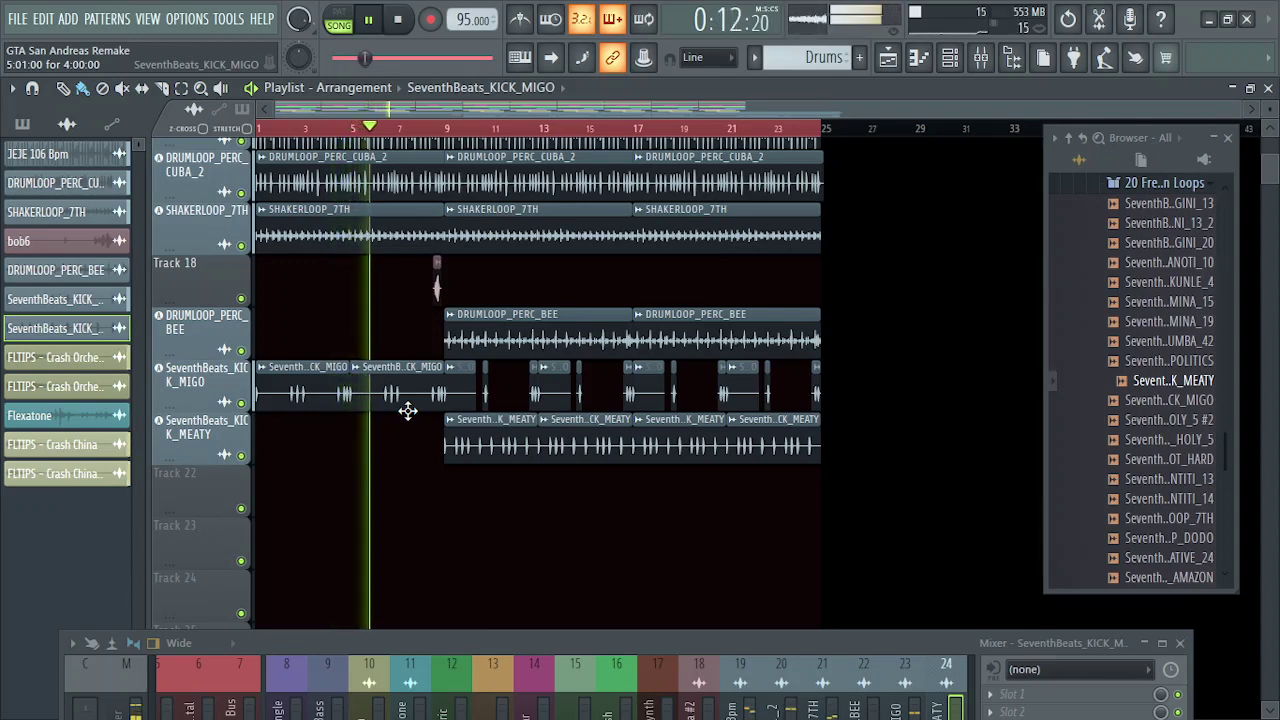
scroll(1122, 452, down, 5)
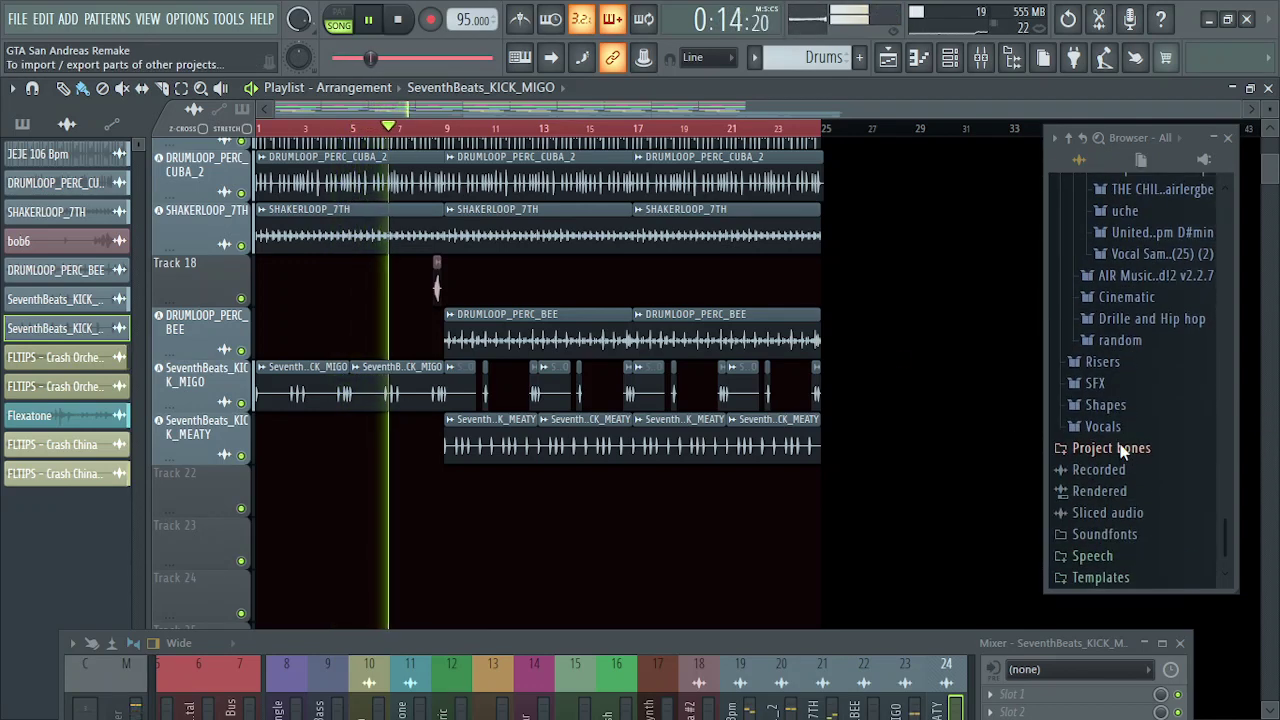
scroll(1122, 385, up, 5)
scroll(1122, 375, up, 6)
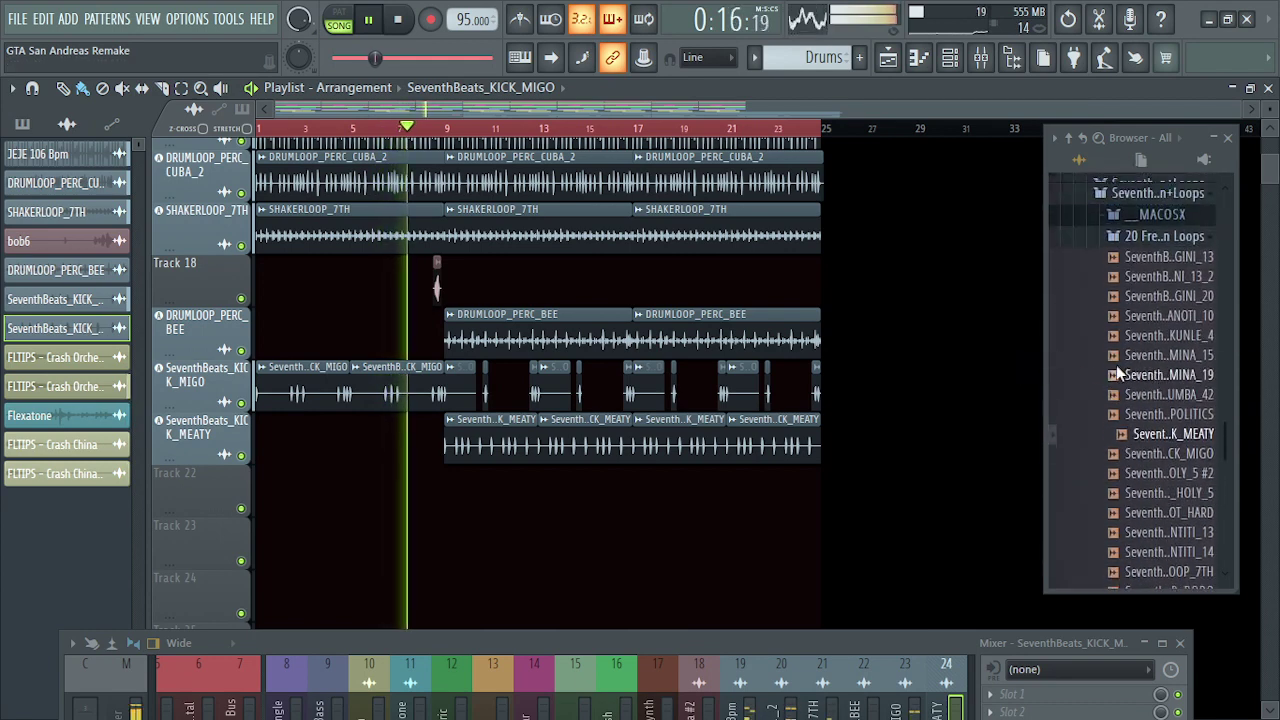
scroll(1122, 378, up, 3)
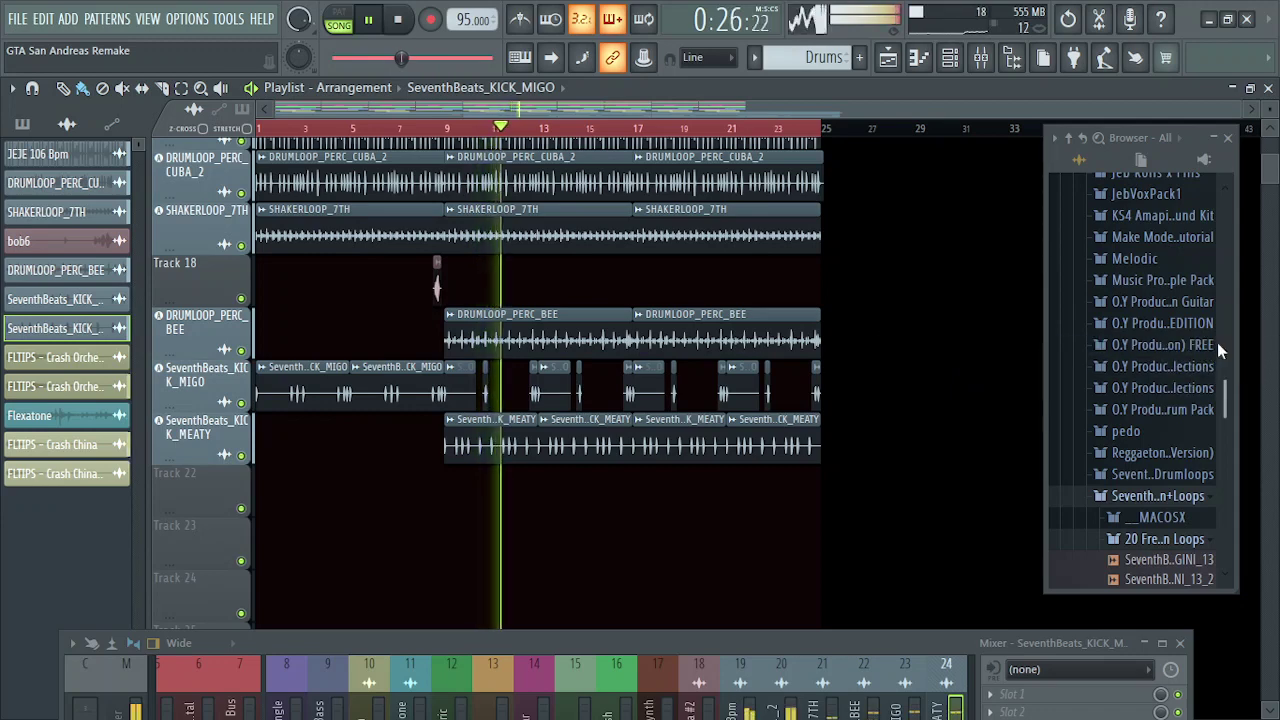
click(1168, 388)
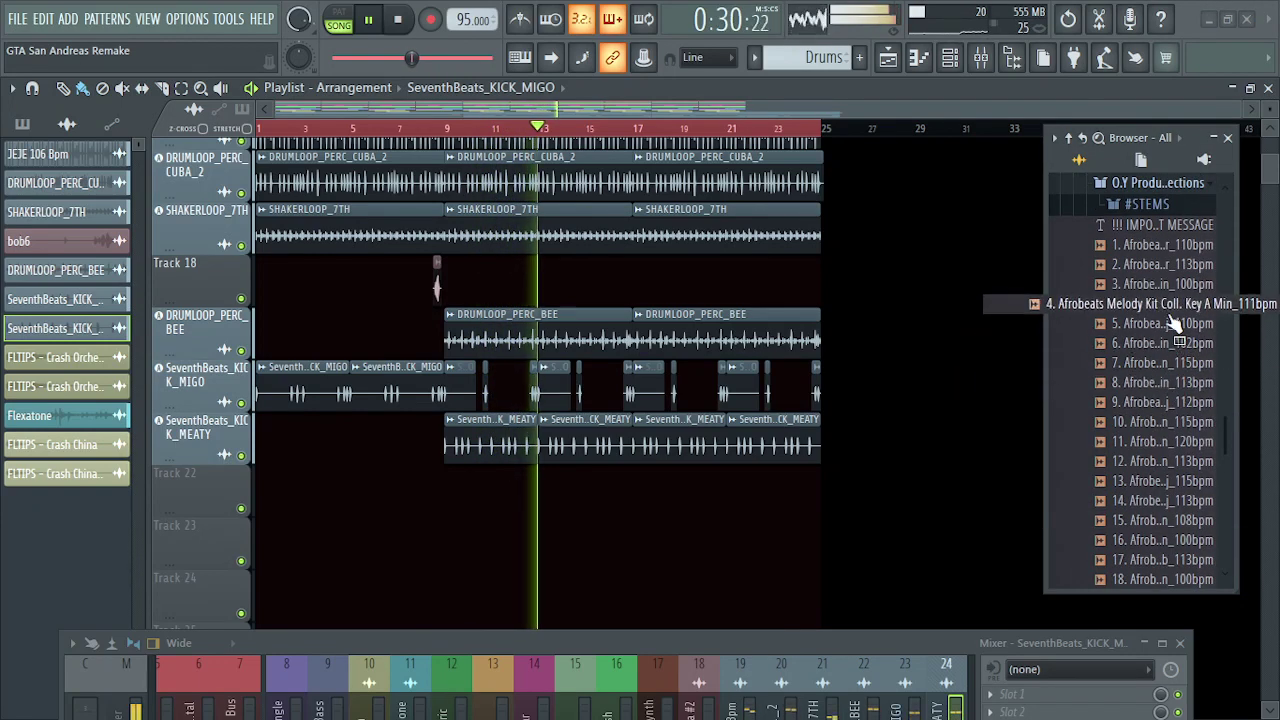
- Find the Hits folder of the Music Producer Empowerment Sample Pack and place the MPE_HITS_4 sample on Track 22 at bar 21
scroll(1172, 390, up, 5)
scroll(1187, 416, down, 3)
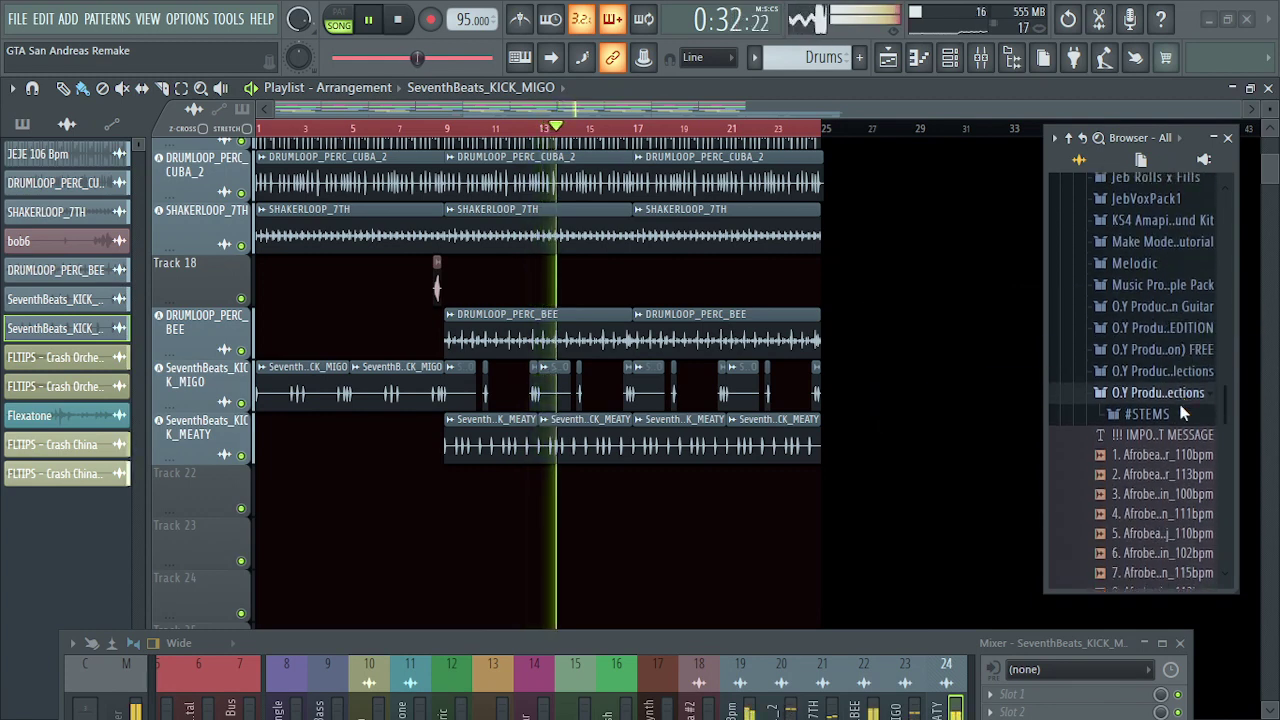
scroll(1188, 420, up, 2)
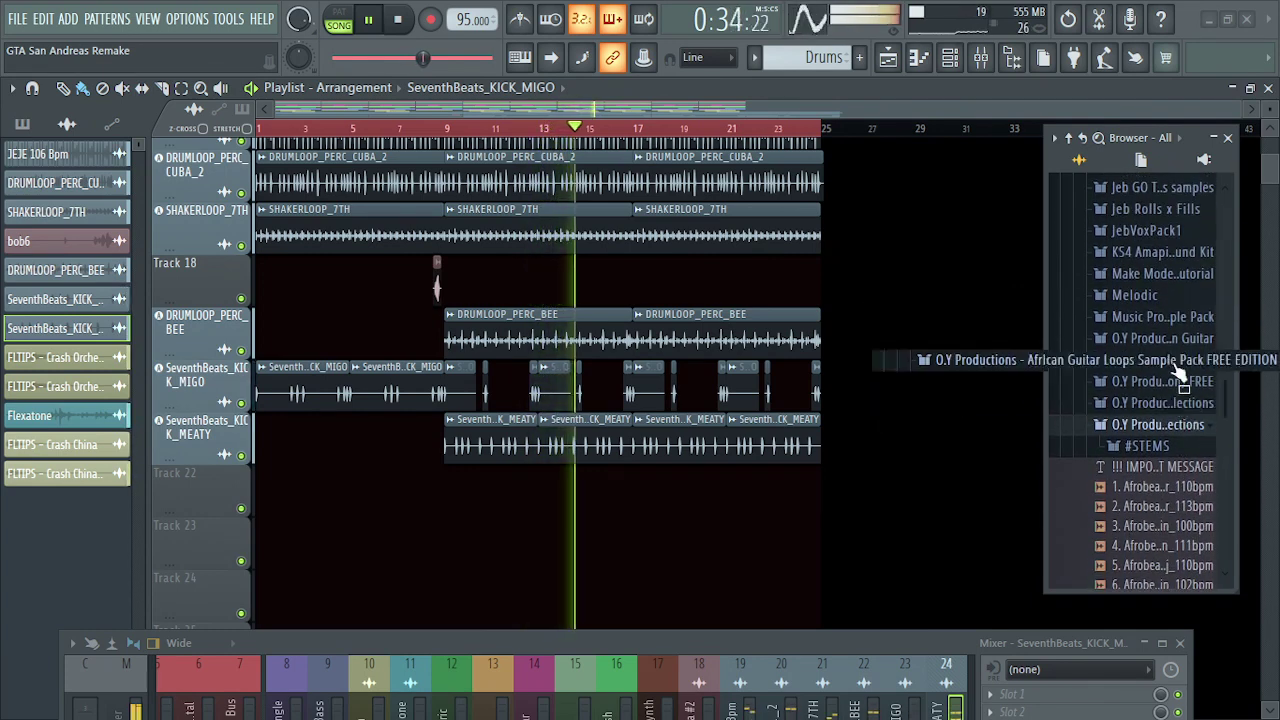
scroll(1148, 248, up, 2)
scroll(1148, 248, up, 2)
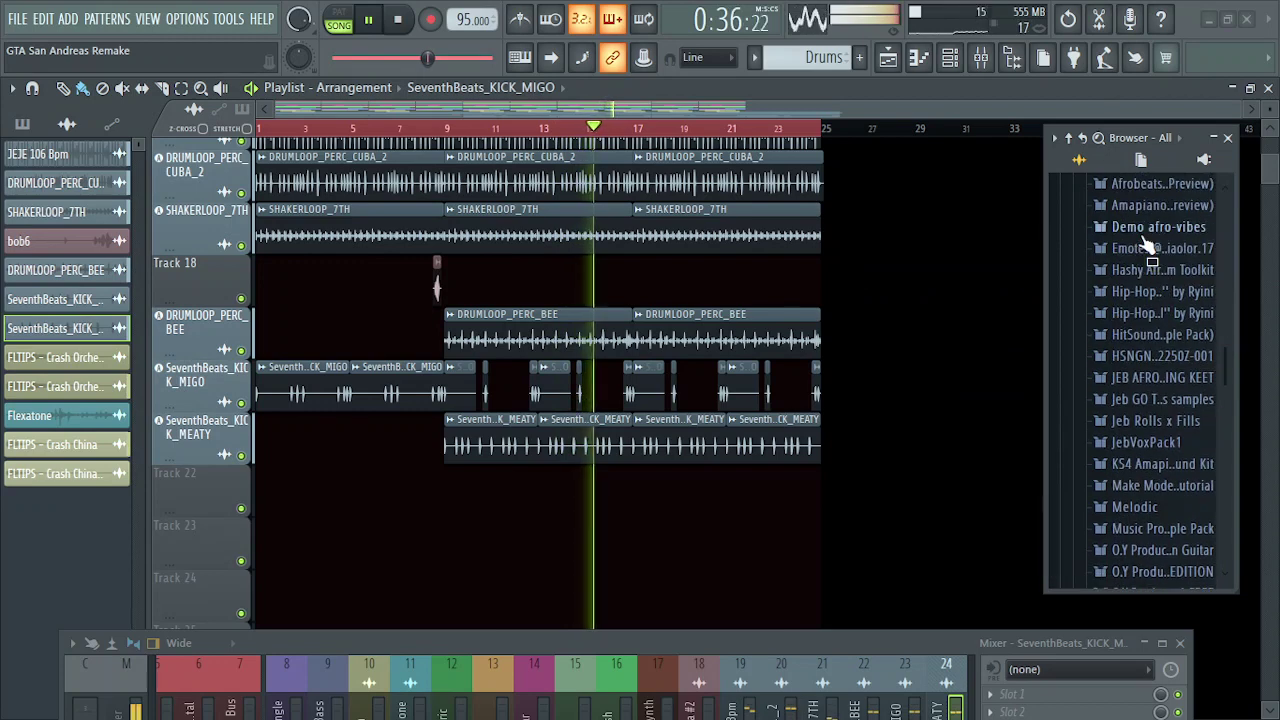
scroll(1155, 373, down, 6)
scroll(1155, 373, down, 10)
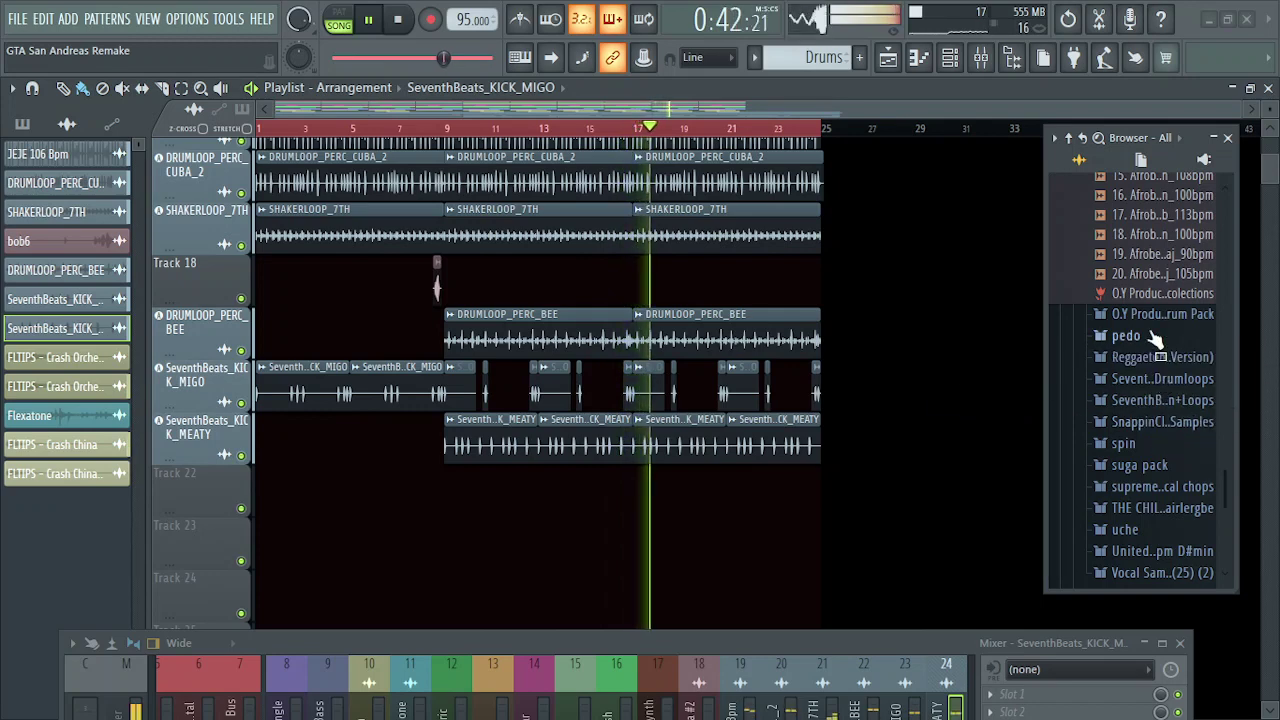
scroll(1157, 360, up, 10)
scroll(1155, 342, up, 1)
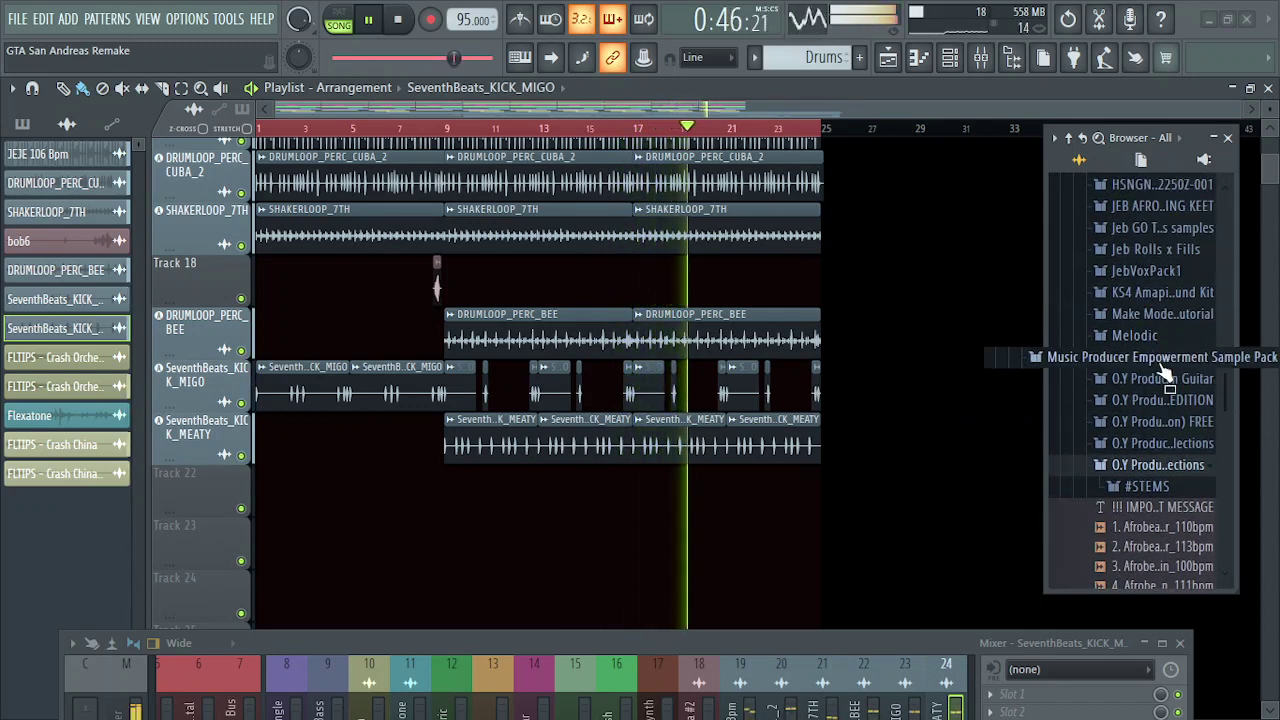
click(1158, 357)
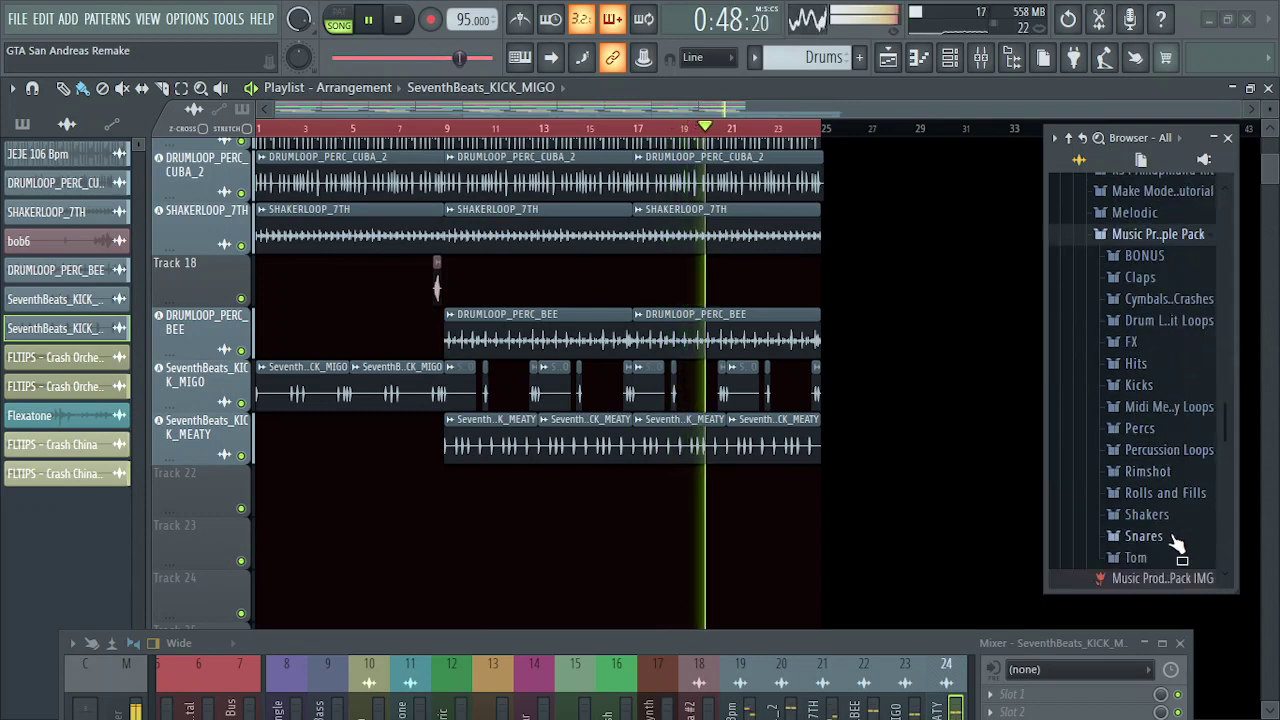
click(1140, 365)
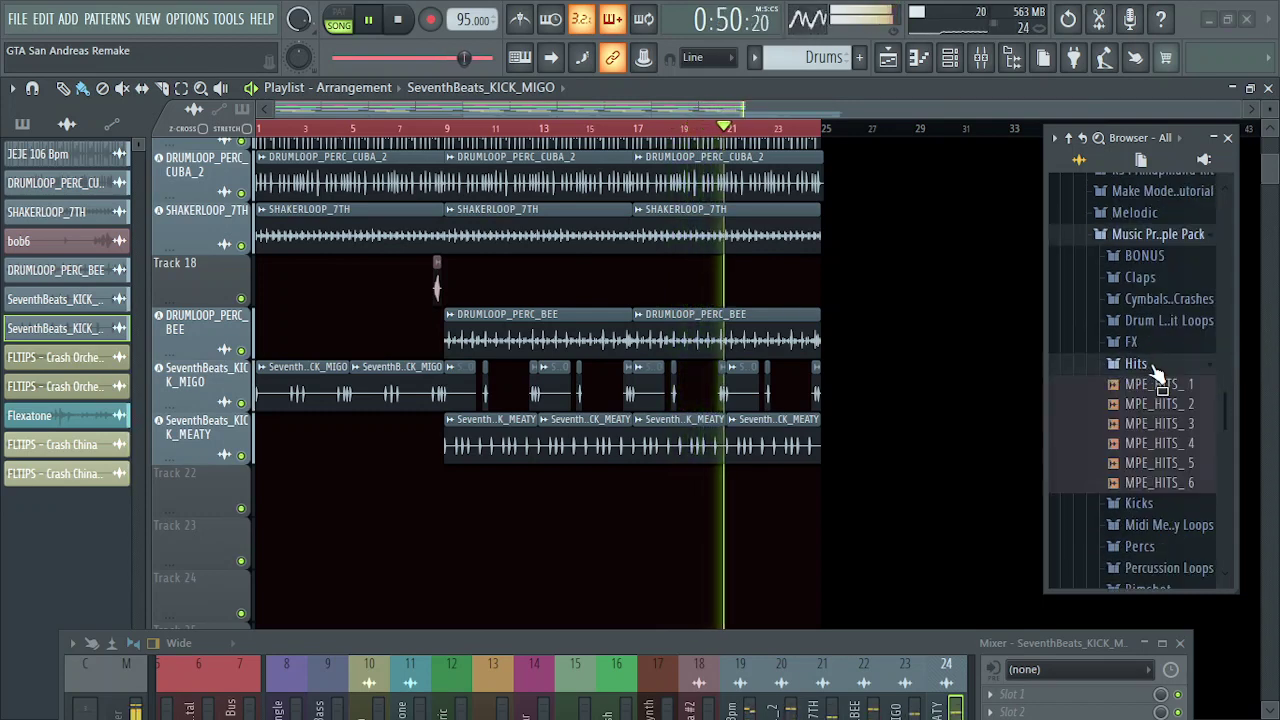
drag(1176, 472, 727, 505)
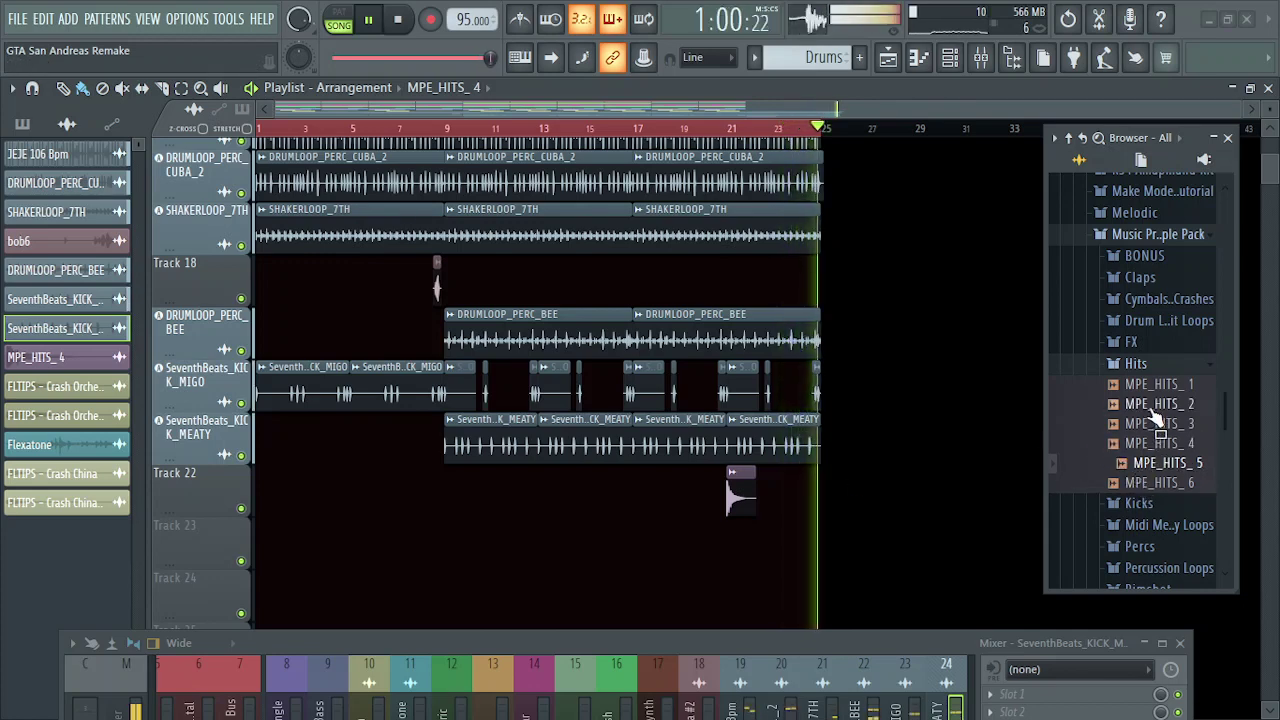
- Stop the arrangement's playback and minimize the FL Studio window
key(space)
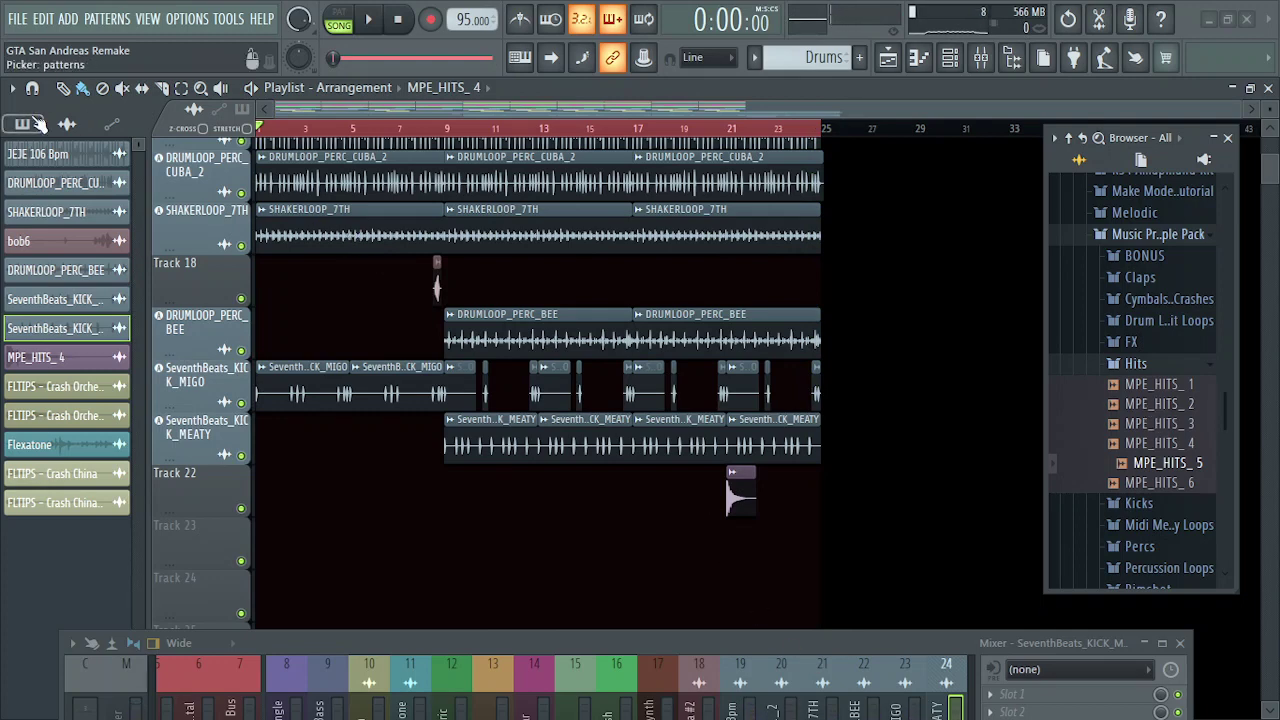
click(1213, 30)
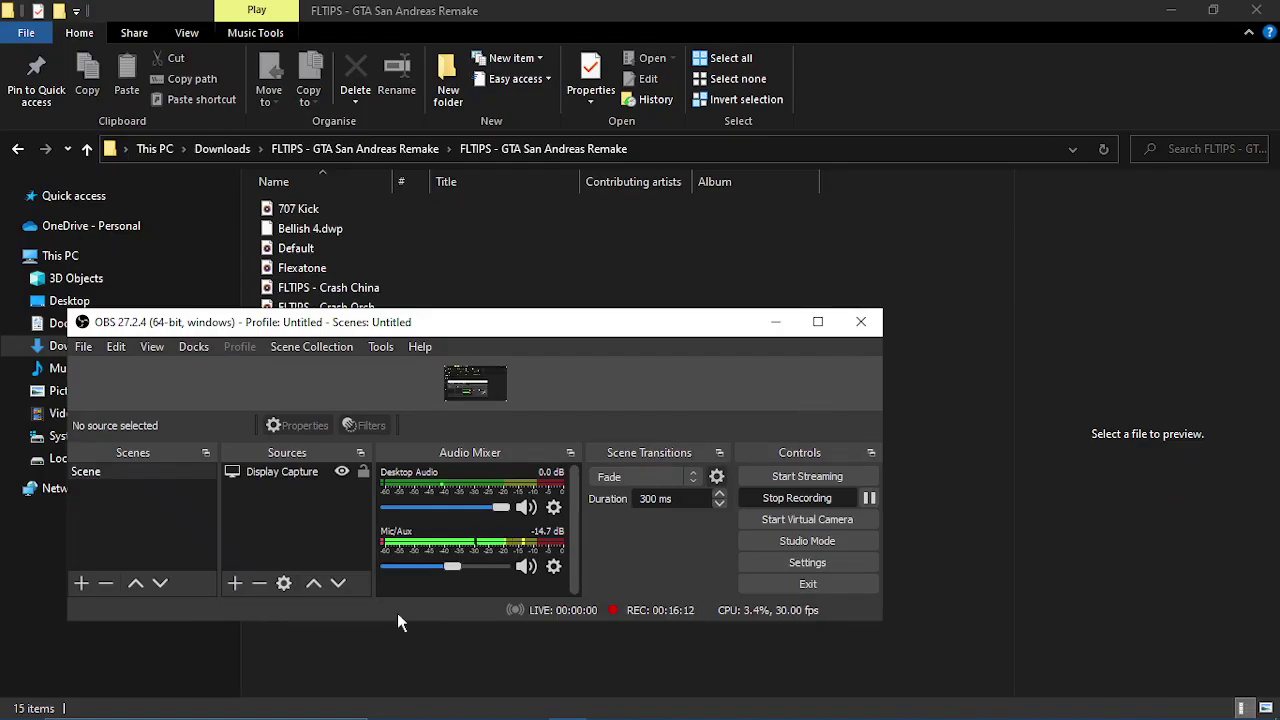